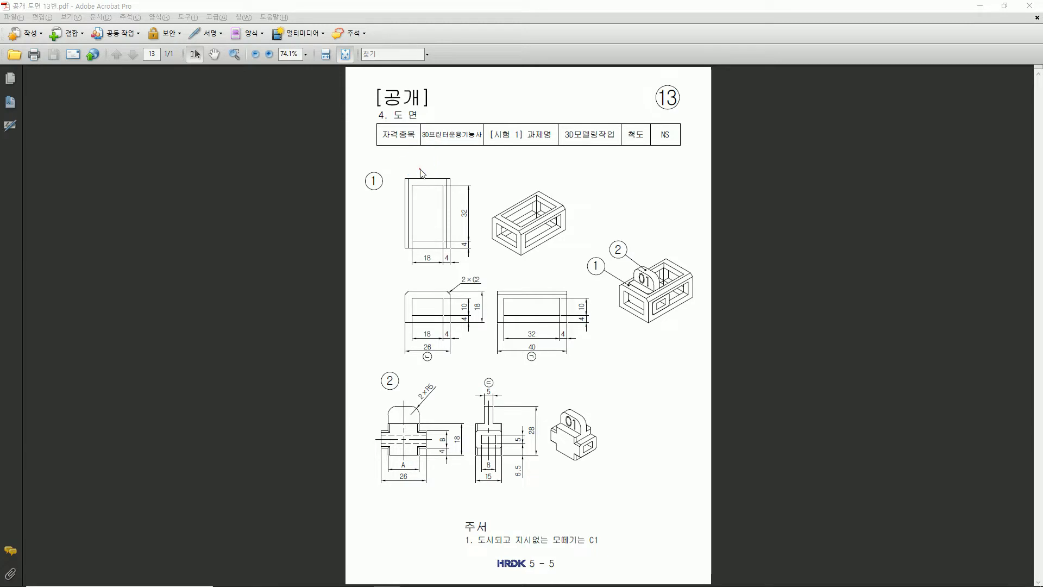
Examine part 1's front view in the exam drawing PDF
scroll(430, 169, "up", 2, "ctrl")
scroll(340, 370, "down", 2)
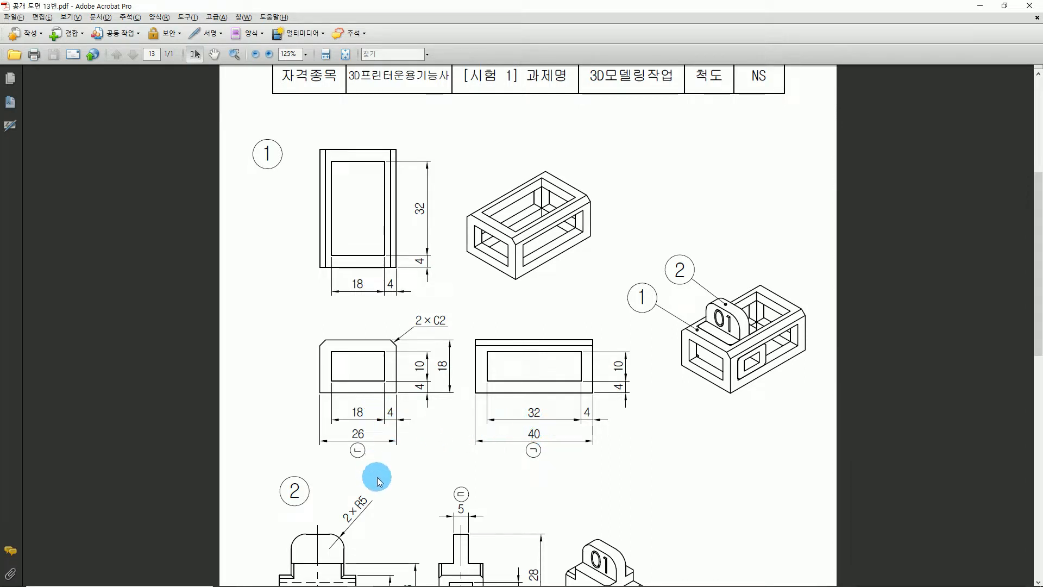
left_click_drag(444, 448, 276, 385)
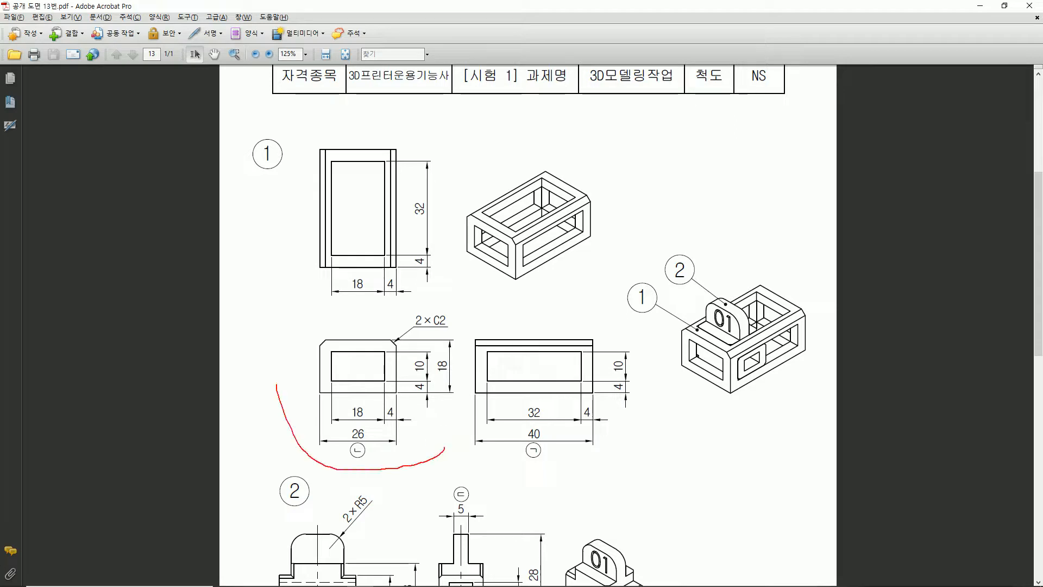
key("Escape")
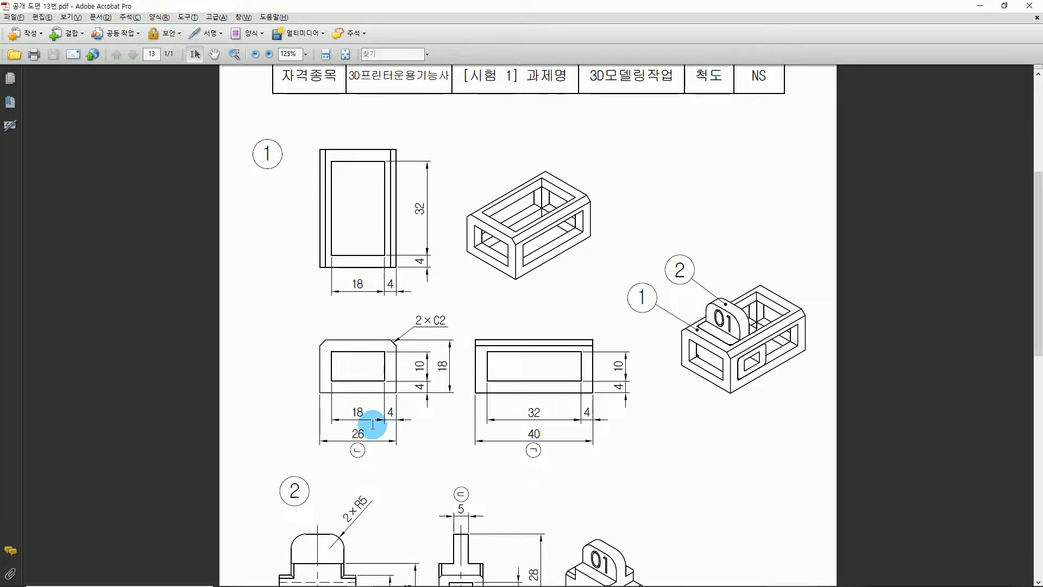
Switch to Fusion 360 and create a sketch on the XZ origin plane
key("alt+Tab")
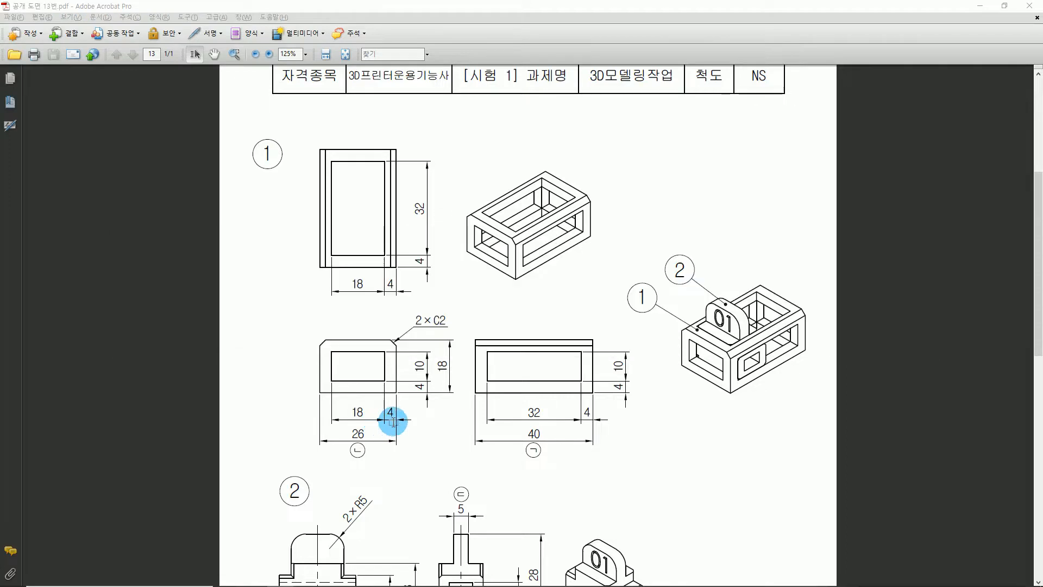
key("alt+Tab")
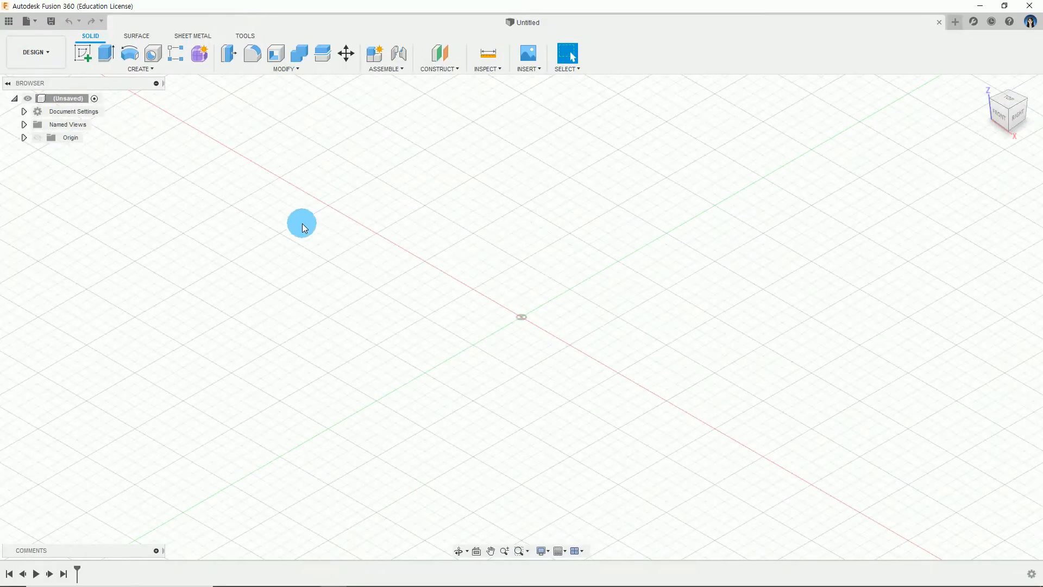
left_click(46, 142)
left_click(25, 138)
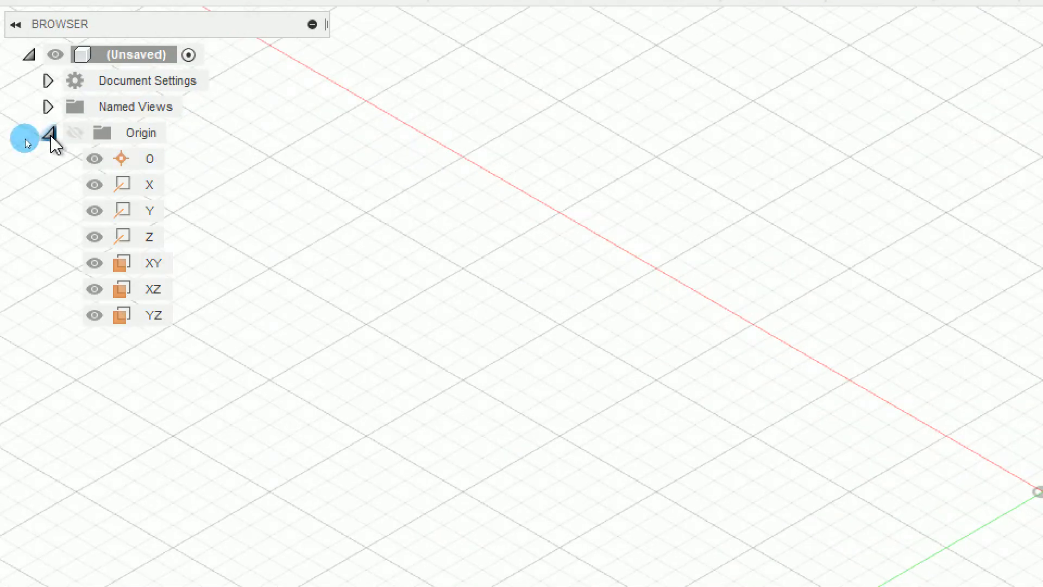
left_click(142, 291)
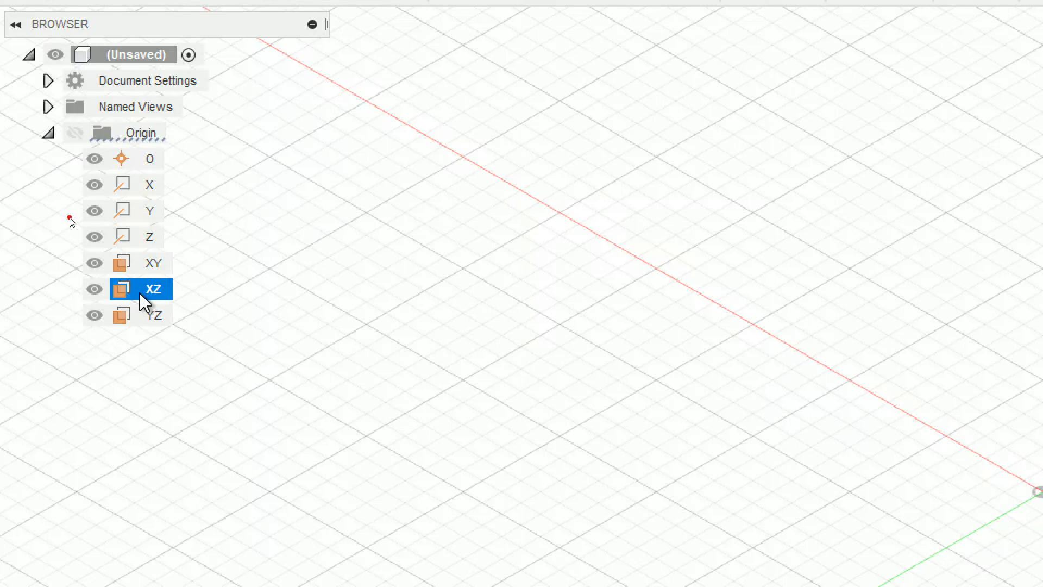
right_click(161, 294)
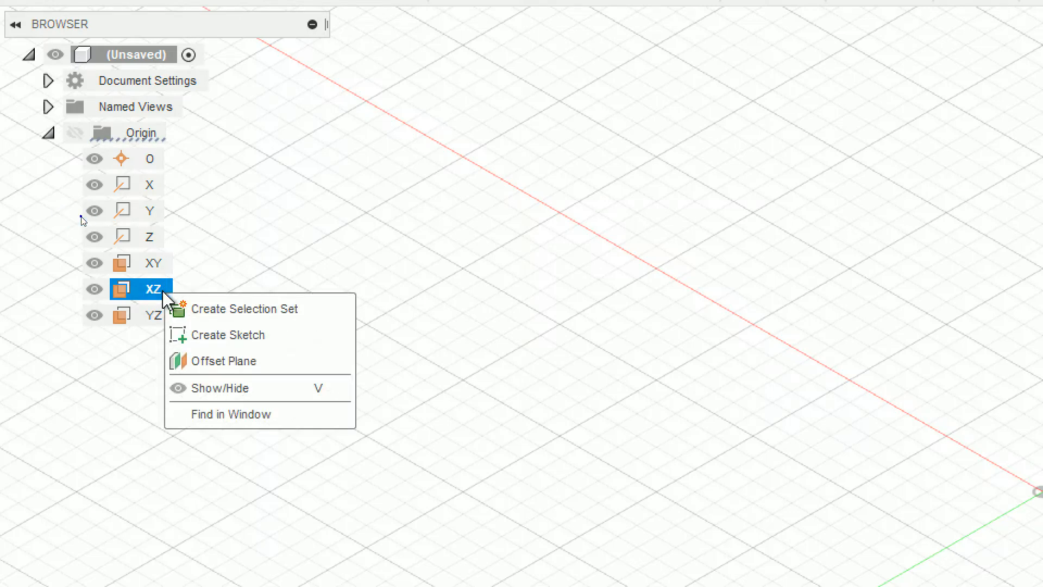
left_click(216, 348)
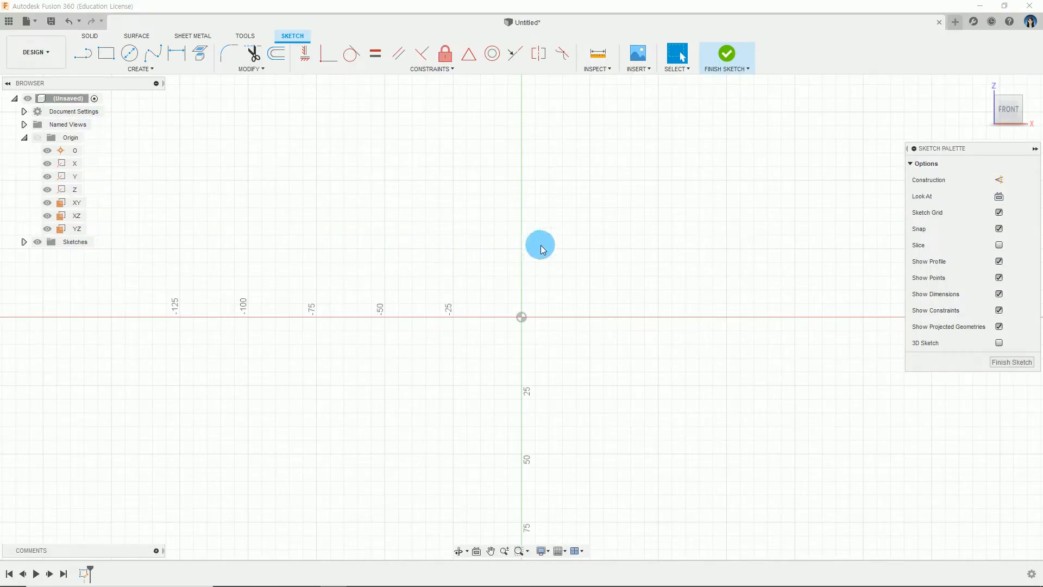
Draw a center rectangle about 50 mm wide, centred on the sketch origin
left_click(131, 71)
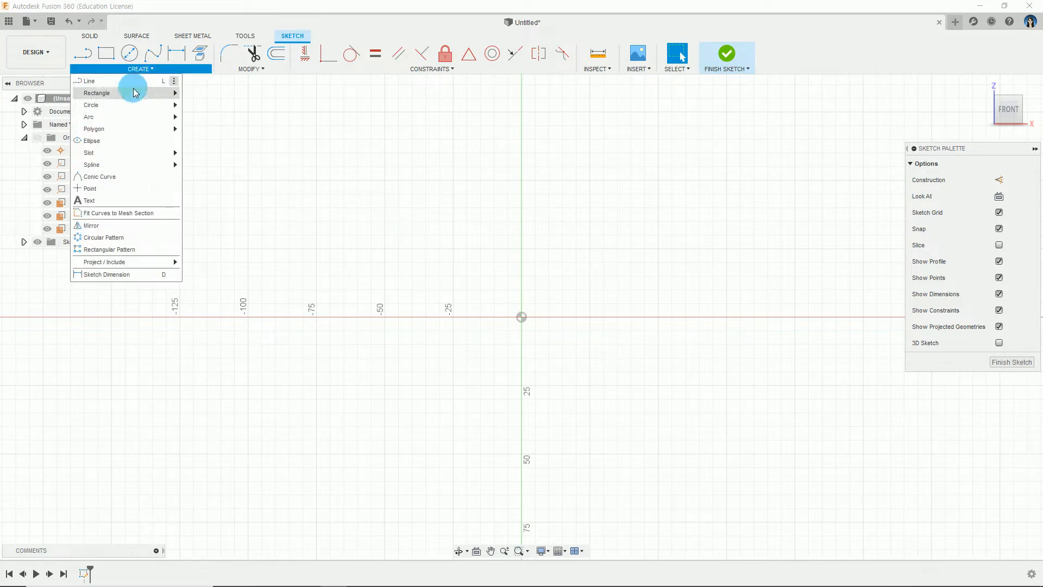
mouse_move(137, 95)
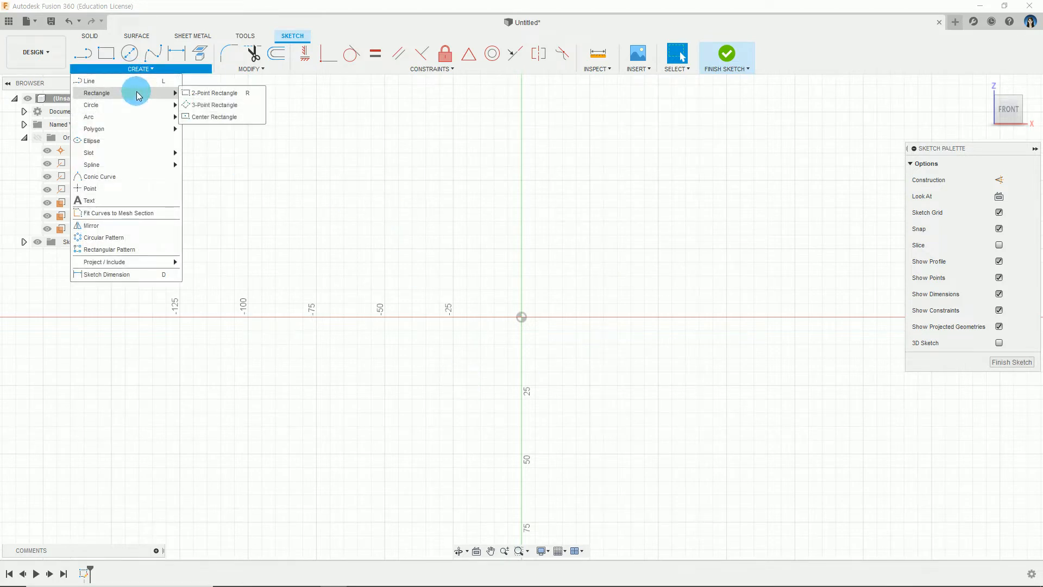
left_click(202, 116)
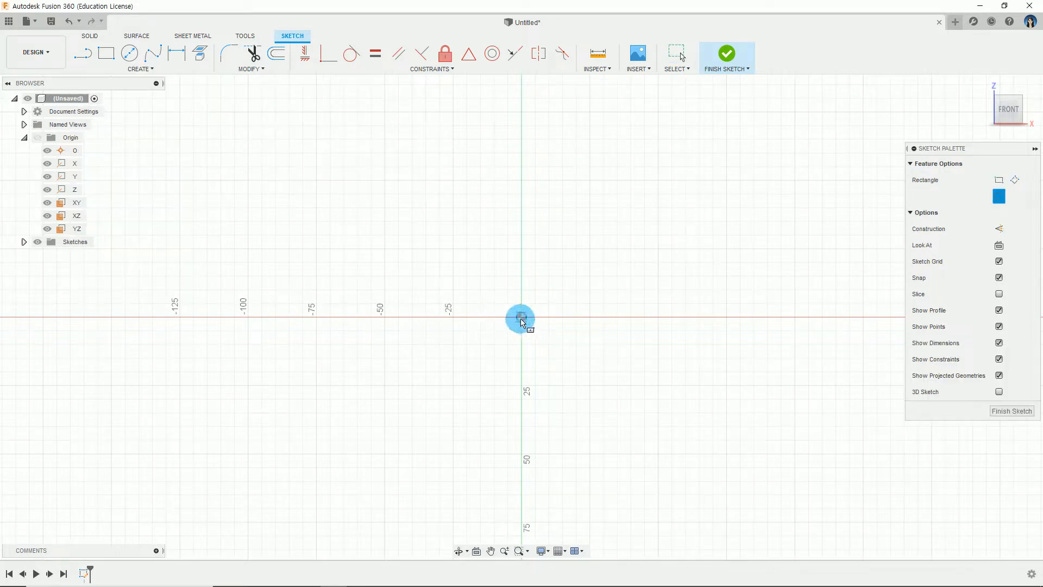
left_click(535, 315)
left_click(589, 256)
mouse_move(586, 350)
middle_mouse_down()
mouse_move(641, 330)
mouse_move(630, 329)
middle_mouse_up()
key("Escape")
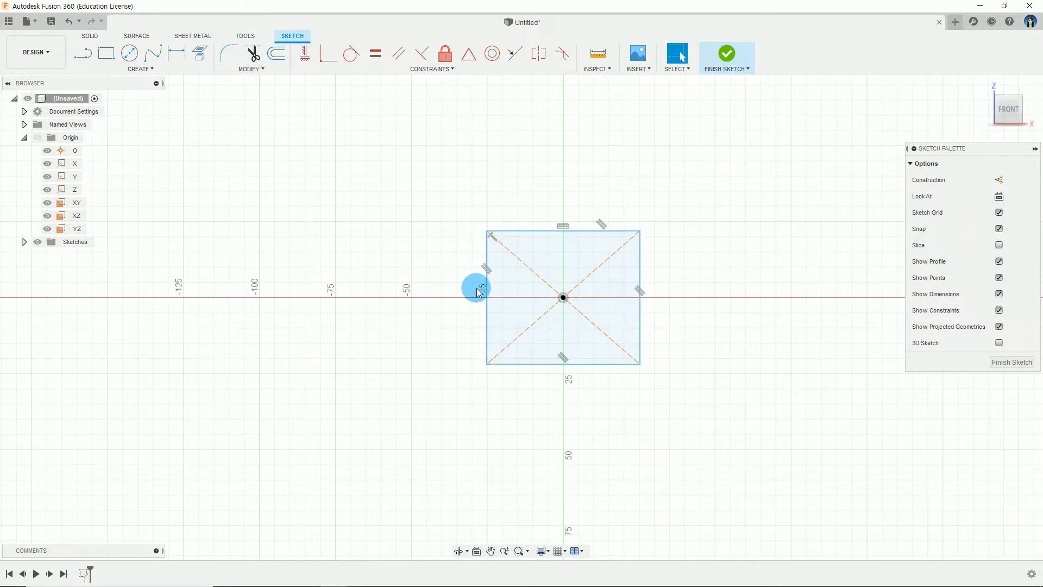
Switch to the drawing PDF and check the overall width and height of part 1's front view
key("alt+Tab")
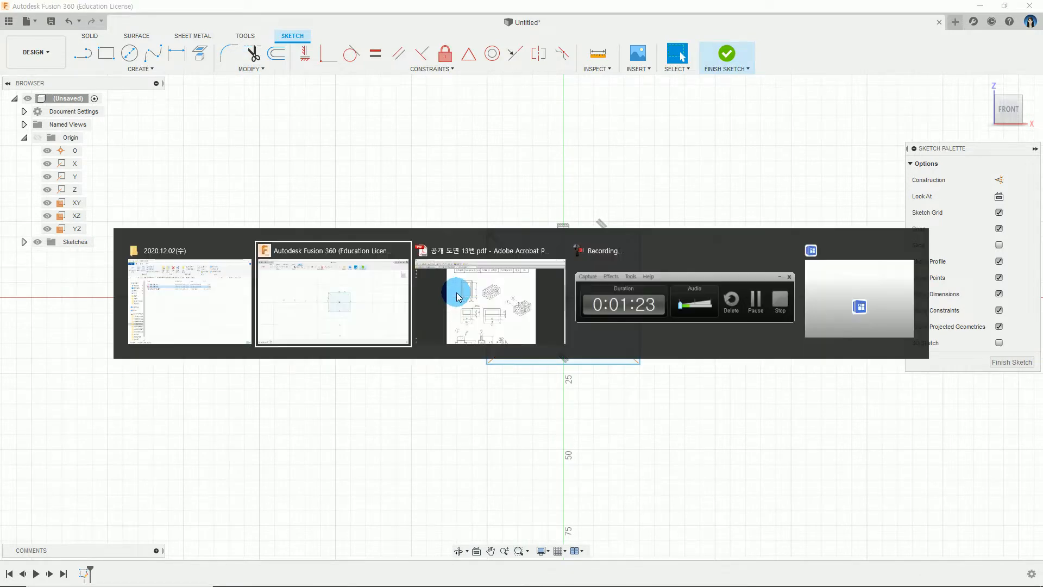
scroll(261, 438, "up", 1, "ctrl")
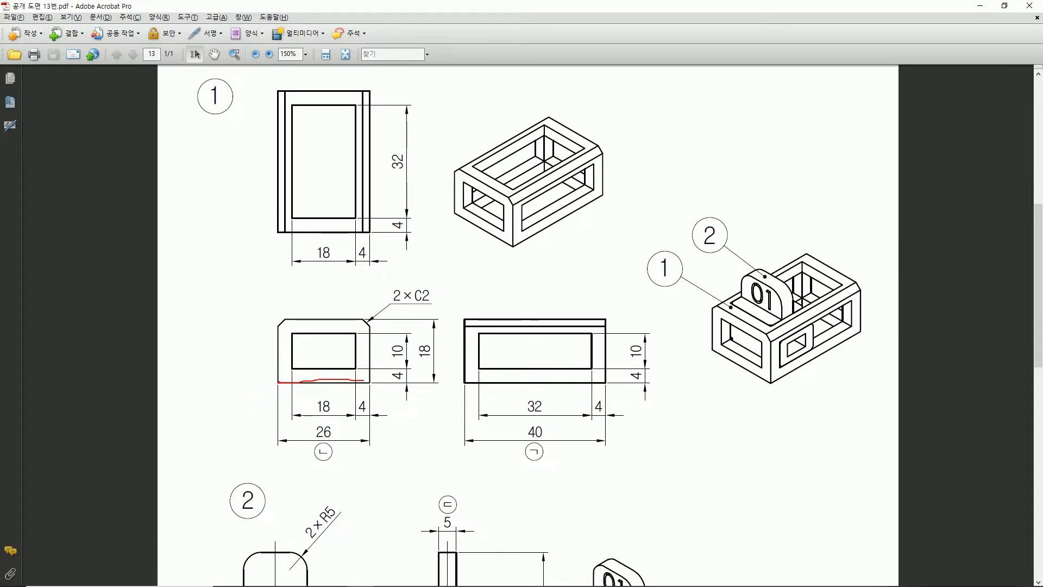
left_click_drag(368, 323, 369, 317)
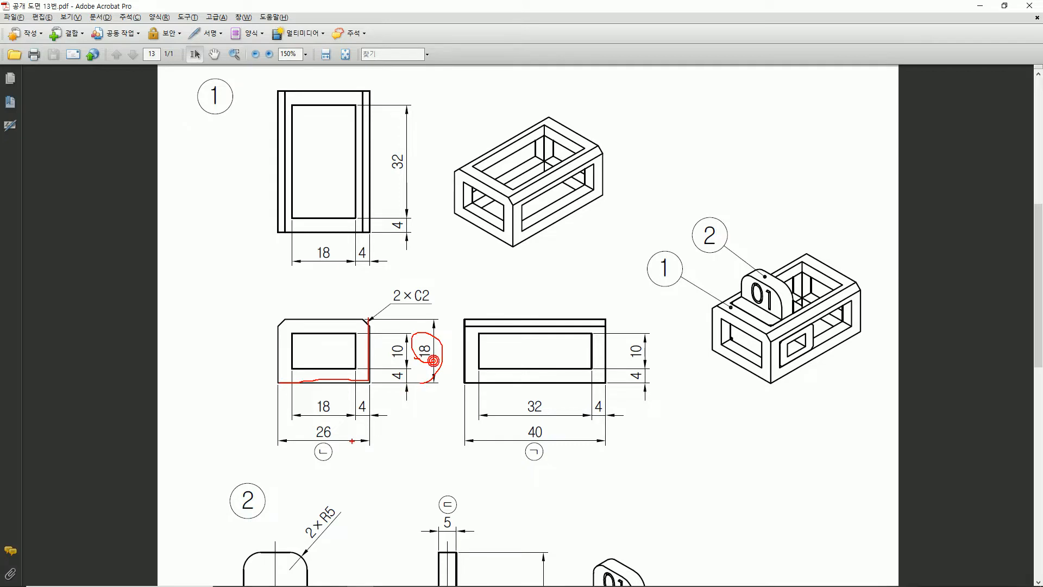
key("Escape")
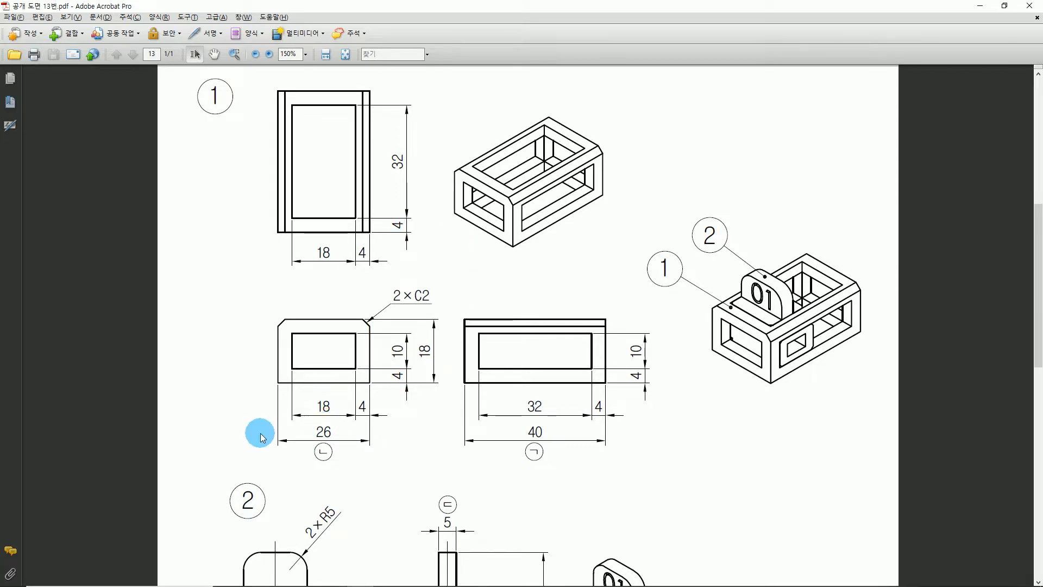
Switch back to Fusion 360 and dimension the rectangle's width to 26 mm
key("alt+Tab")
left_click(141, 69)
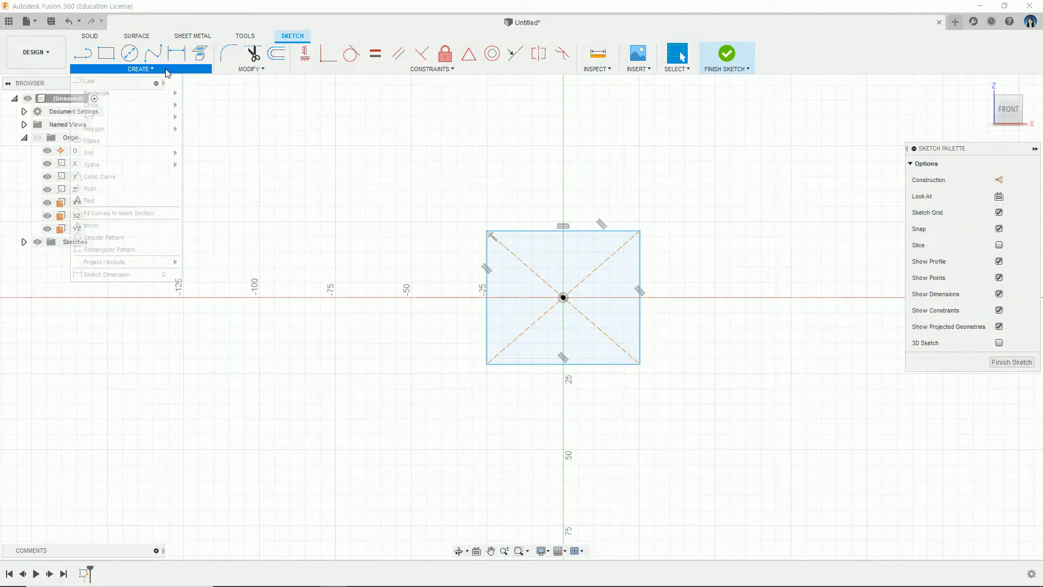
left_click(93, 275)
left_click(524, 231)
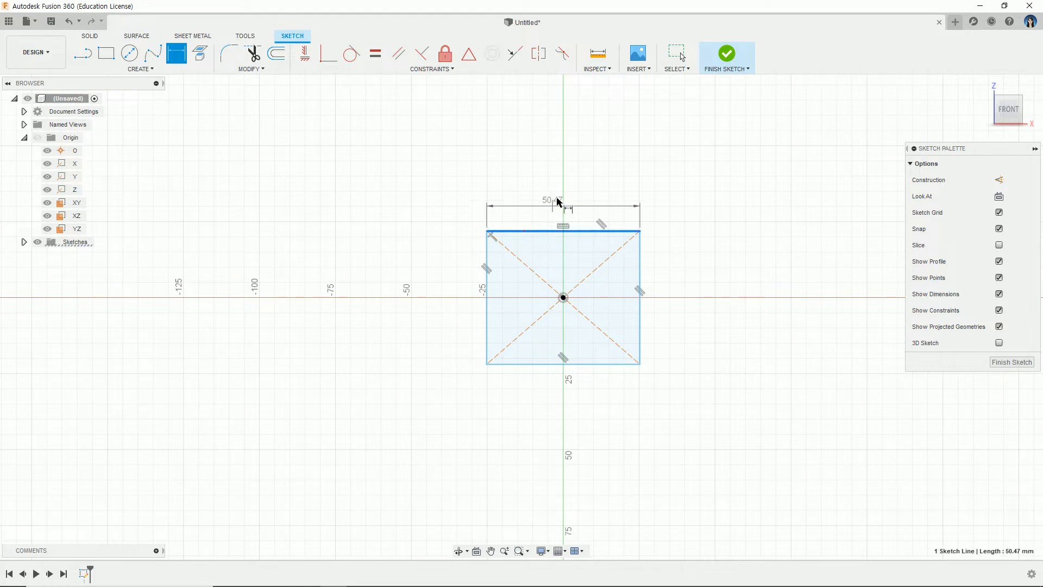
left_click(561, 196)
type("26")
left_click(562, 195)
Dimension the rectangle's height to 18 mm
left_click(614, 298)
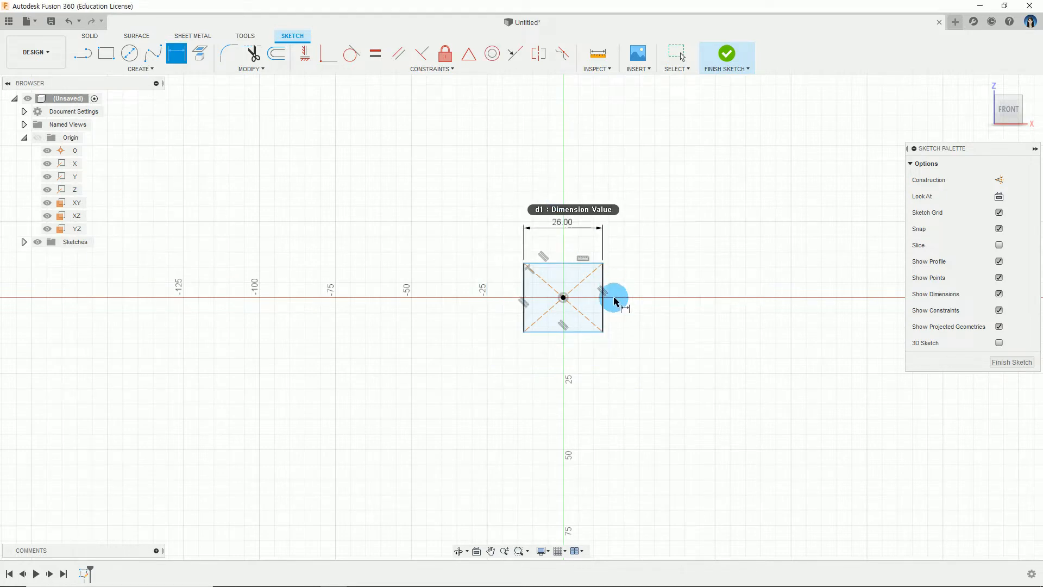
left_click(604, 294)
key("Escape")
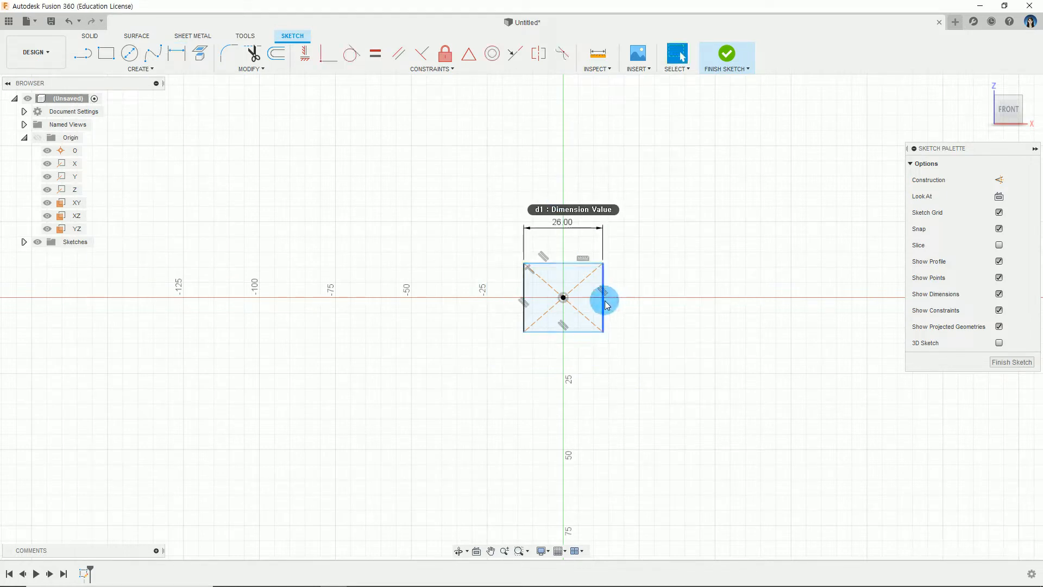
key("d")
left_click(603, 299)
left_click(623, 298)
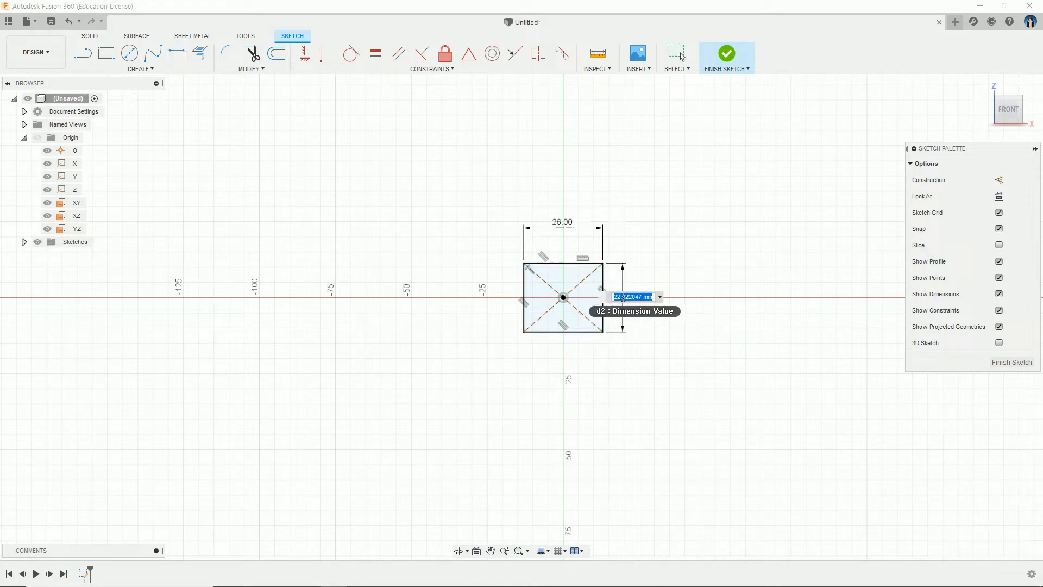
type("18")
key("Return")
After rechecking the drawing PDF, draw a smaller center rectangle from the origin inside the outer one, about 20 mm wide and 10 mm high
scroll(559, 310, "up", 3)
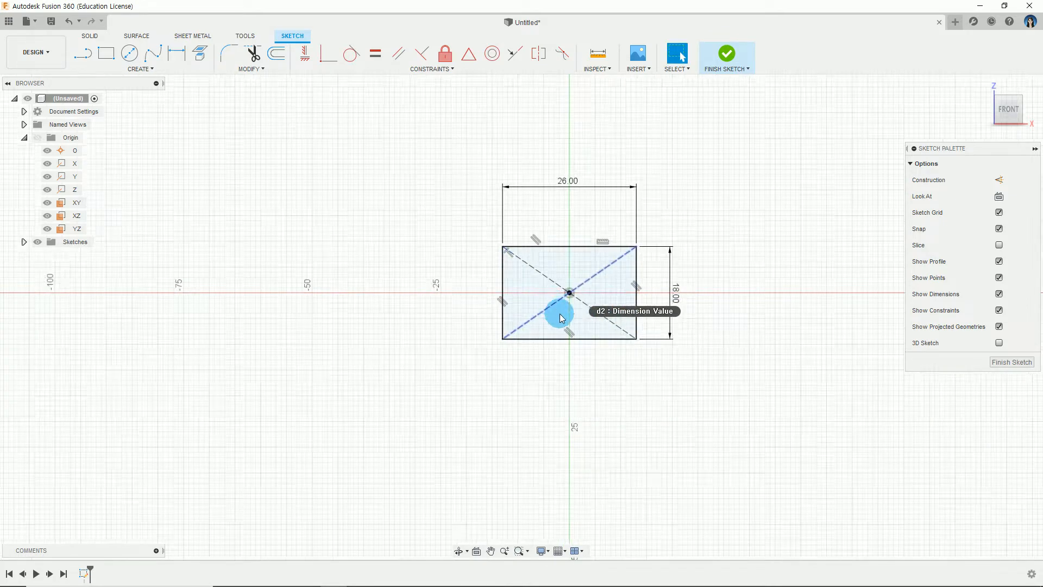
left_click_drag(577, 152, 572, 198)
key("alt+Tab")
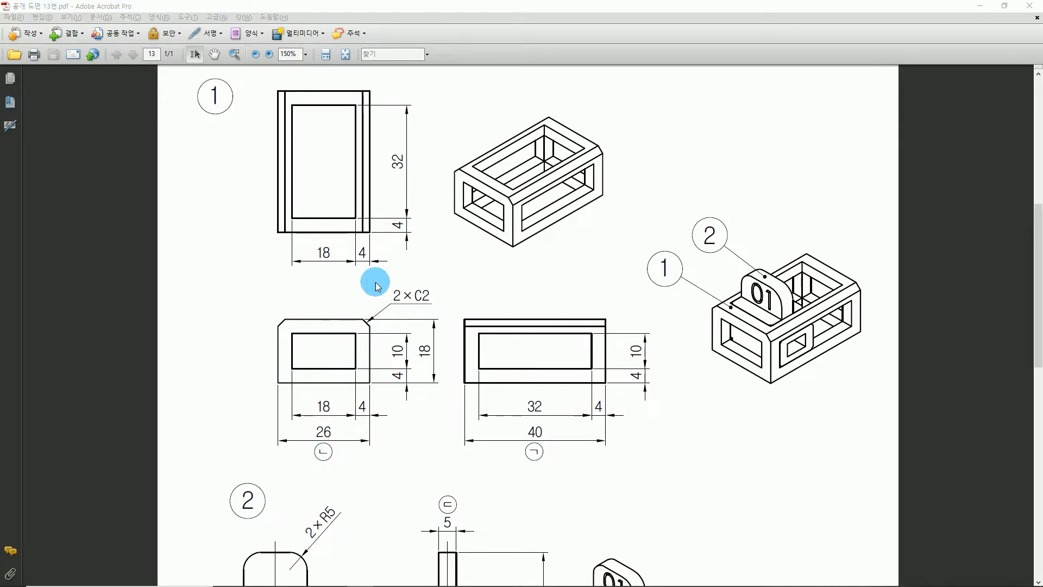
key("alt+Tab")
left_click(149, 68)
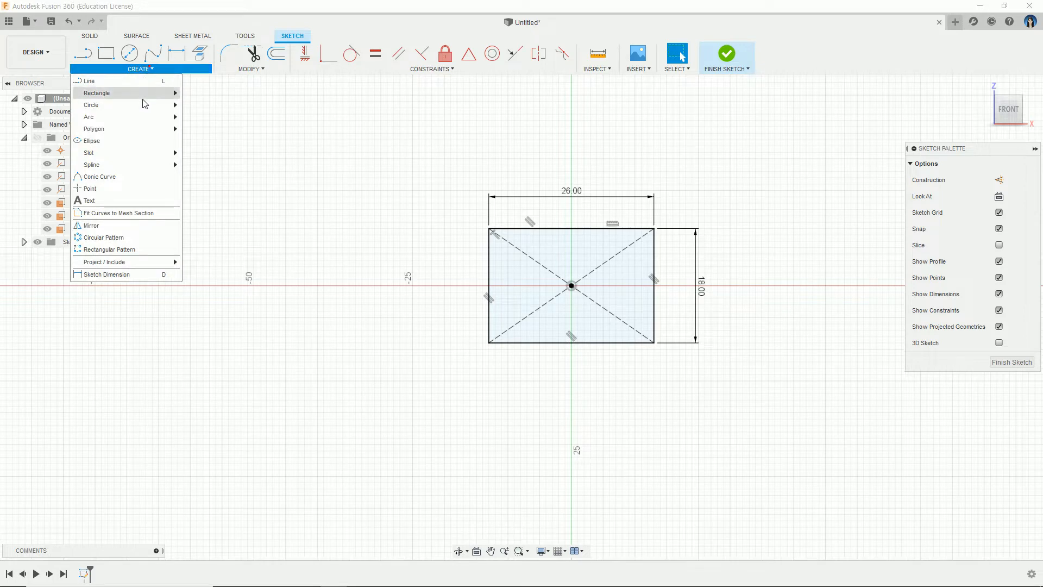
mouse_move(155, 93)
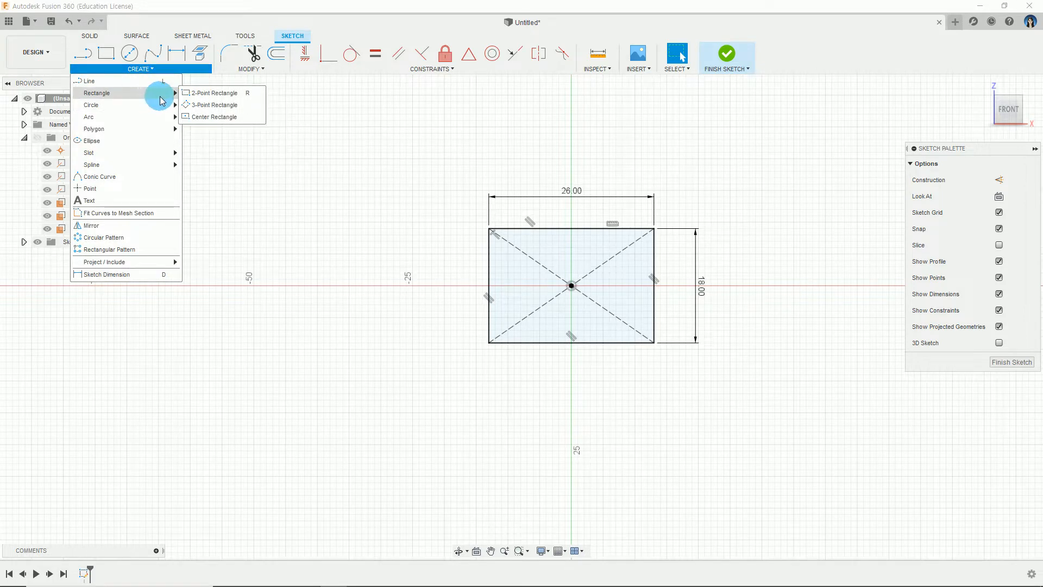
left_click(197, 118)
scroll(529, 244, "up", 1)
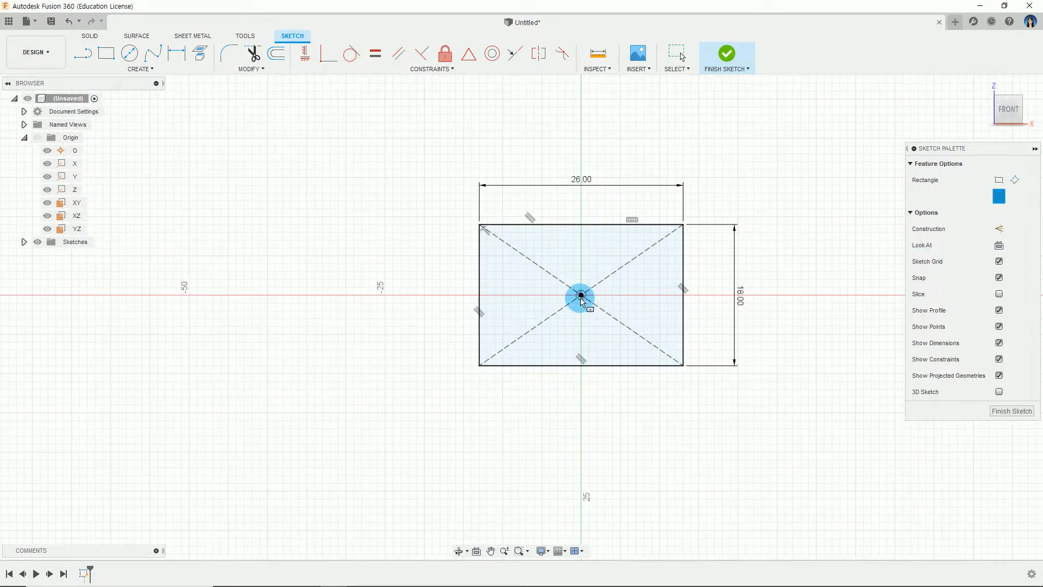
left_click(582, 295)
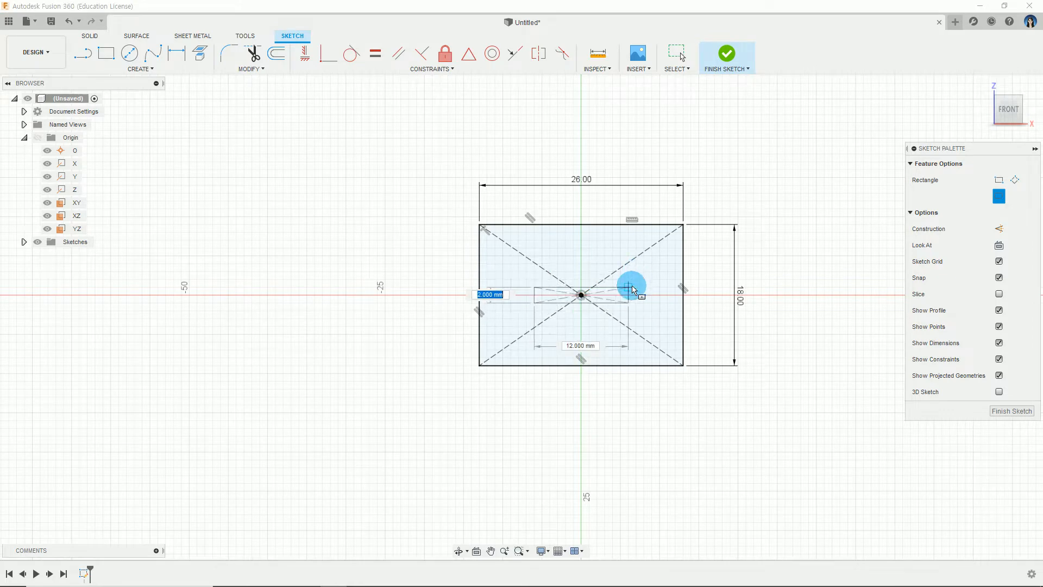
scroll(630, 272, "up", 1)
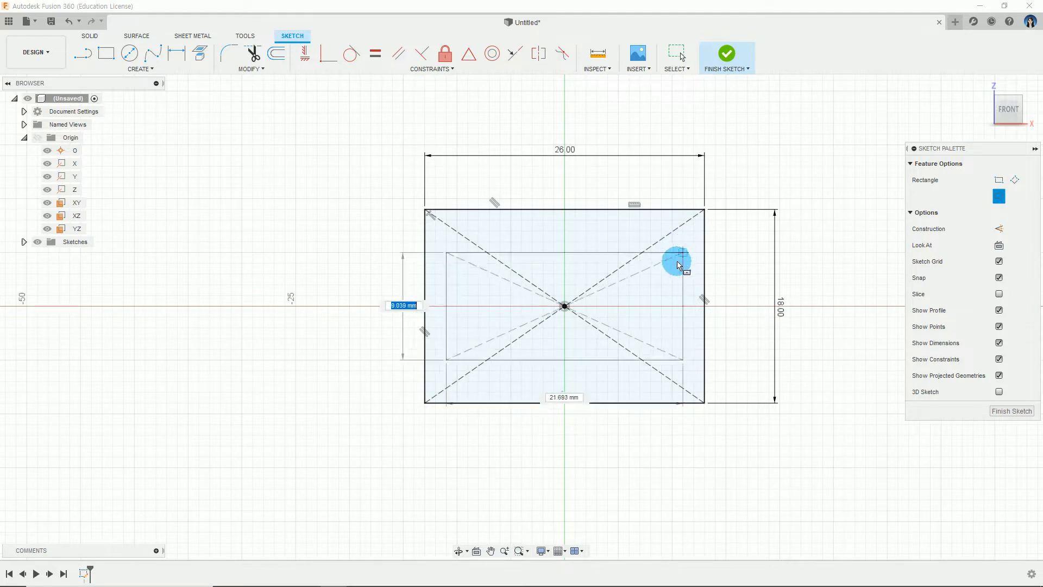
left_click(673, 253)
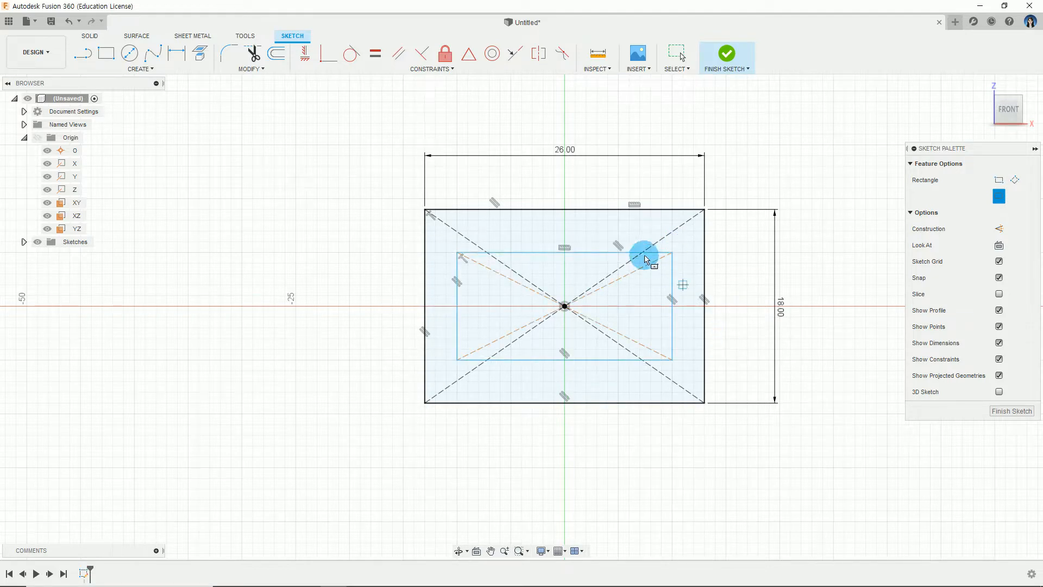
Move the inner rectangle's upper-right corner onto the outer rectangle's diagonal, making it about 18 mm wide and 12.5 mm high
key("Escape")
mouse_move(673, 255)
left_mouse_down()
mouse_move(664, 239)
mouse_move(680, 221)
mouse_move(628, 260)
mouse_move(663, 241)
left_mouse_up()
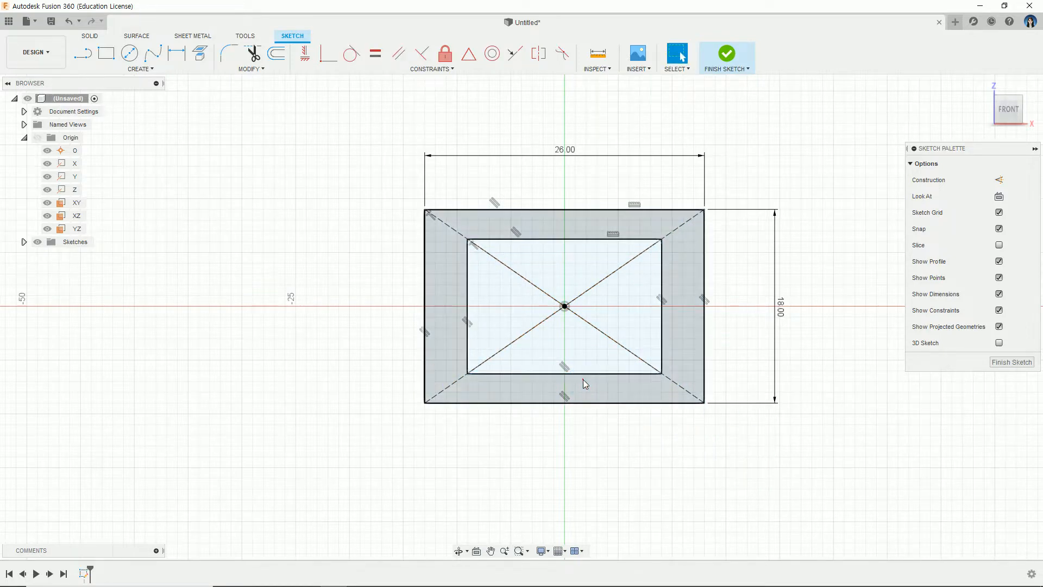
left_click(621, 373)
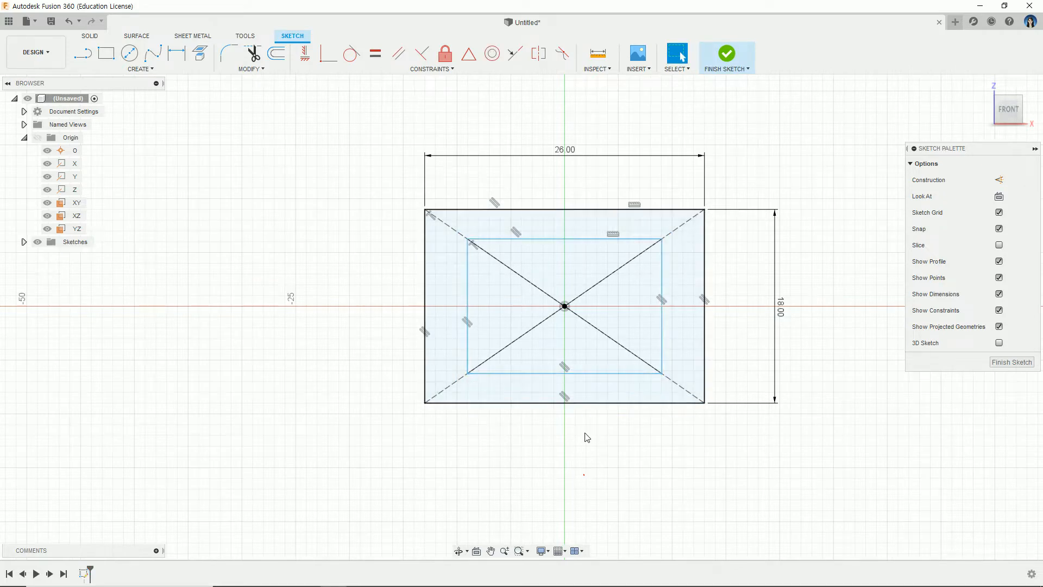
Dimension the inner rectangle's width at its drawn size and try to dimension its height as well
key("d")
left_click(603, 375)
left_click(556, 445)
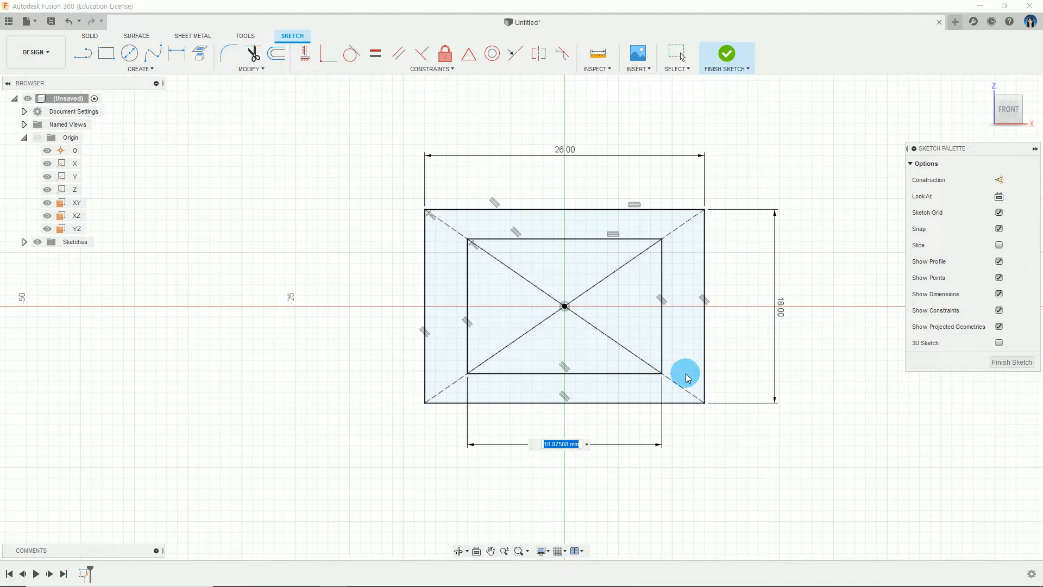
left_click(676, 391)
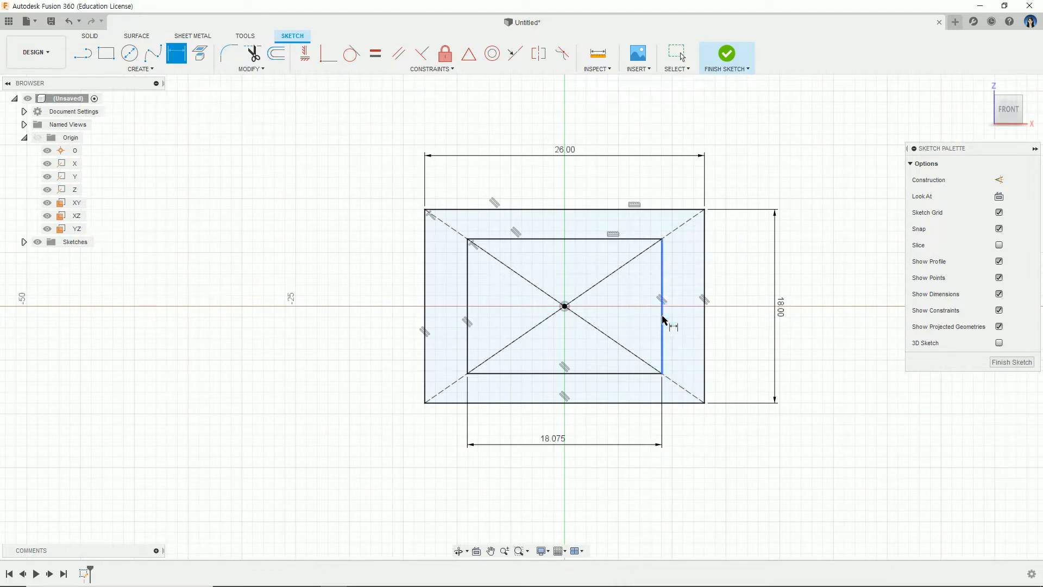
left_click(663, 321)
left_click(726, 307)
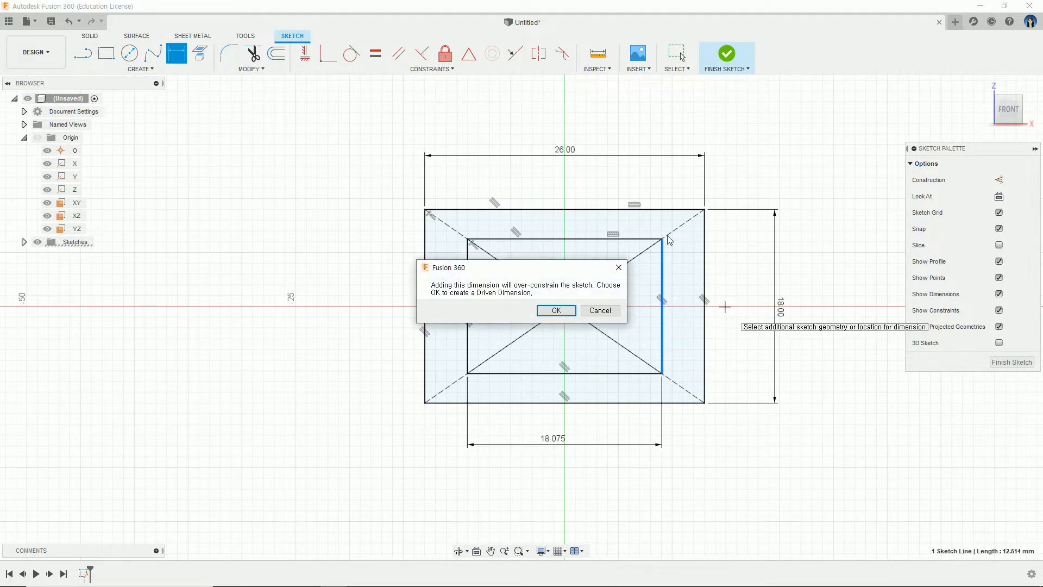
left_click(600, 311)
Undo the width dimension and the corner's placement on the diagonal, and reshape the inner rectangle to about 20 mm wide and 8 mm high
left_click(654, 391)
key("ctrl+z")
key("ctrl+z")
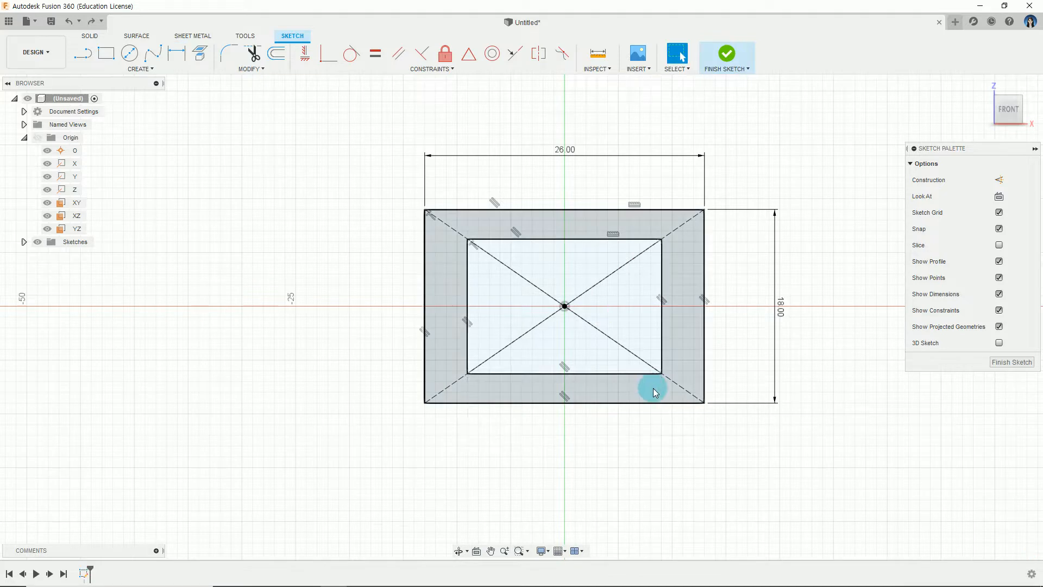
mouse_move(672, 252)
left_mouse_down()
mouse_move(670, 234)
mouse_move(673, 263)
mouse_move(685, 256)
mouse_move(672, 263)
left_mouse_up()
left_click(742, 285)
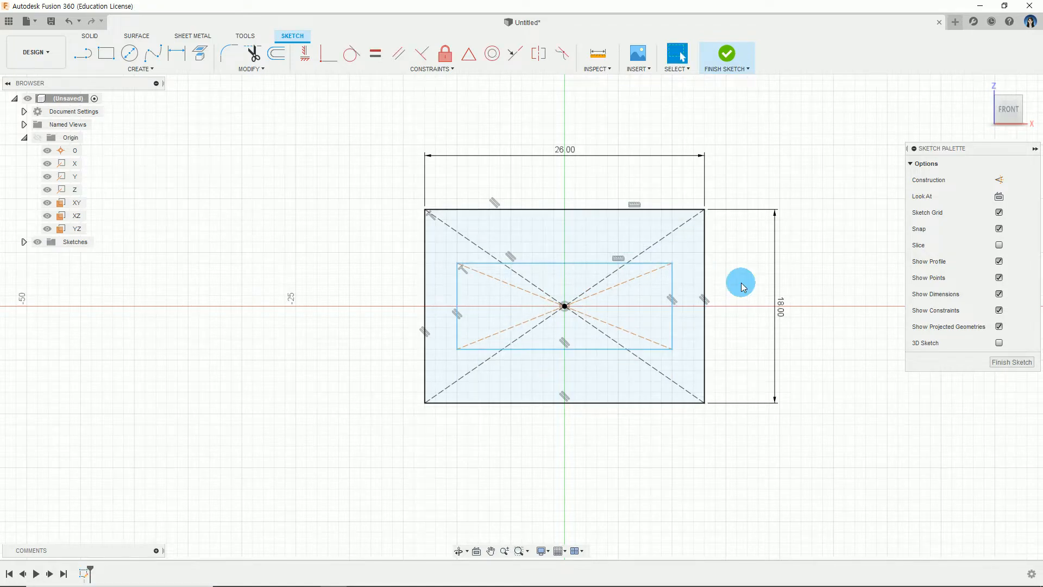
After rechecking the window size in the drawing PDF, dimension the inner rectangle's width to 18 mm
key("alt+Tab")
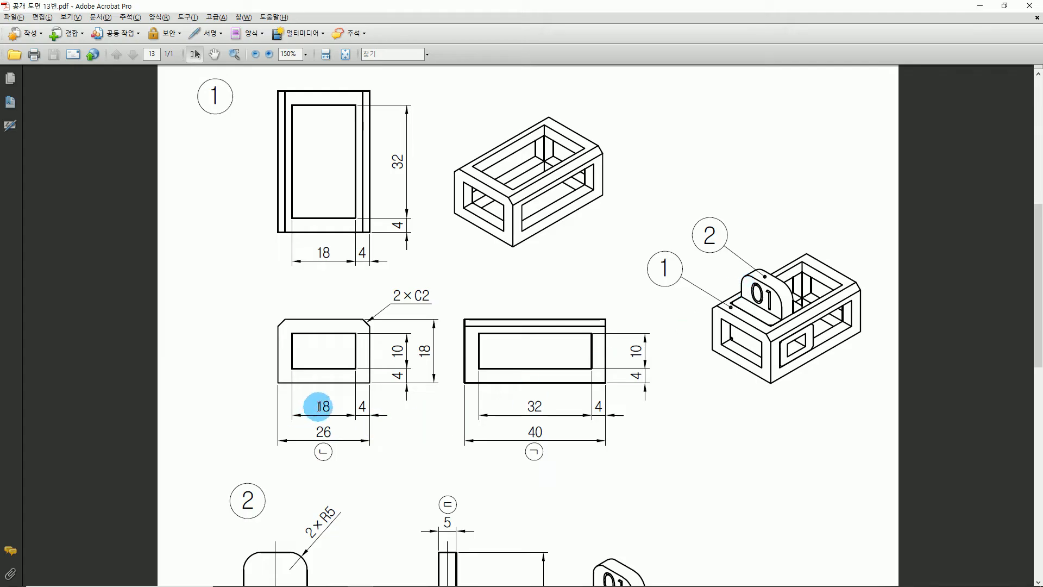
key("alt+Tab")
left_click(300, 93)
left_click(177, 54)
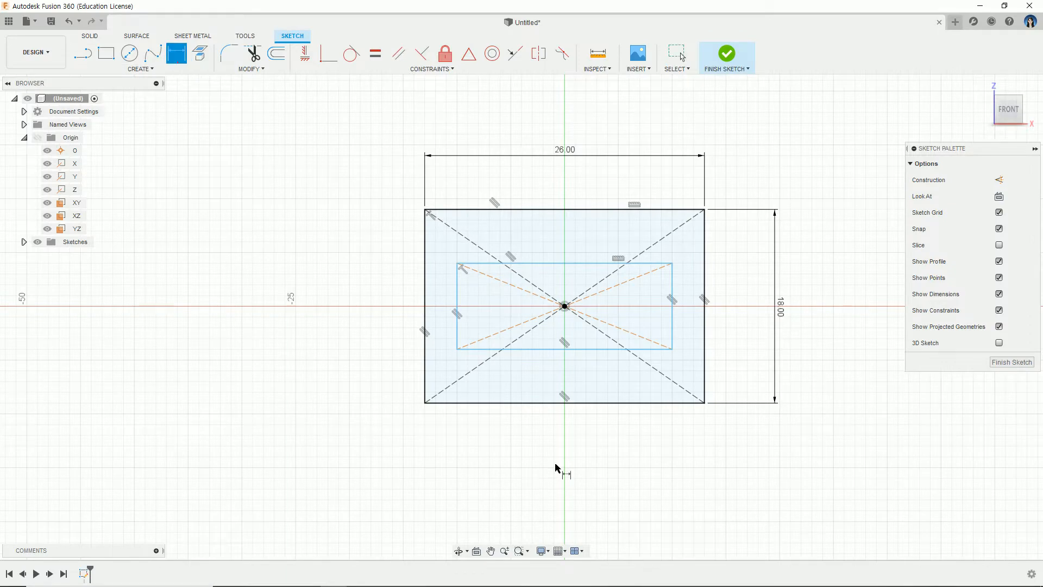
left_click(567, 352)
left_click(560, 443)
type("18")
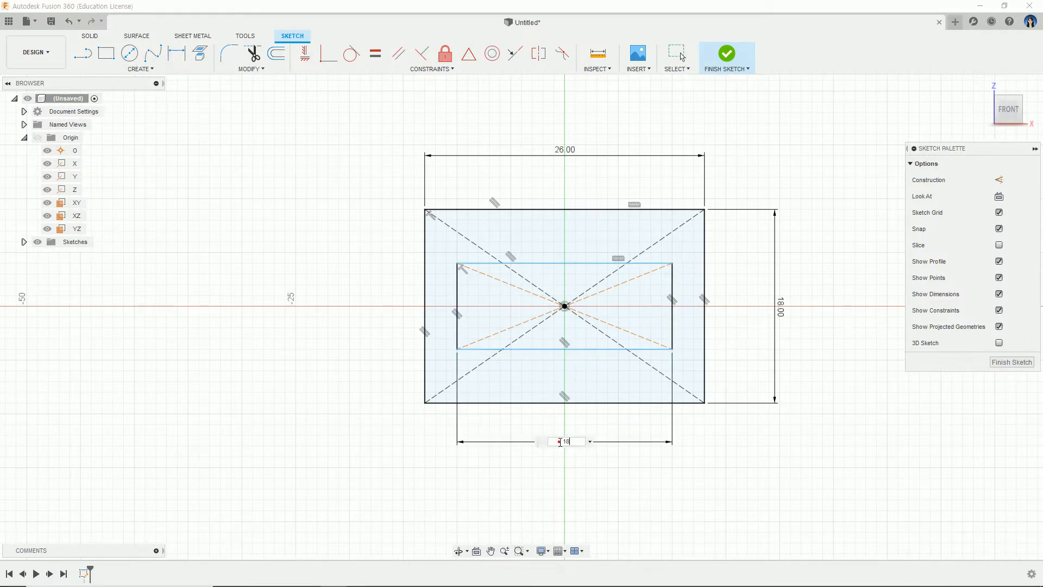
left_click(654, 371)
Dimension the inner rectangle's height to 10 mm and leave the dimension tool
left_click(661, 311)
left_click(739, 304)
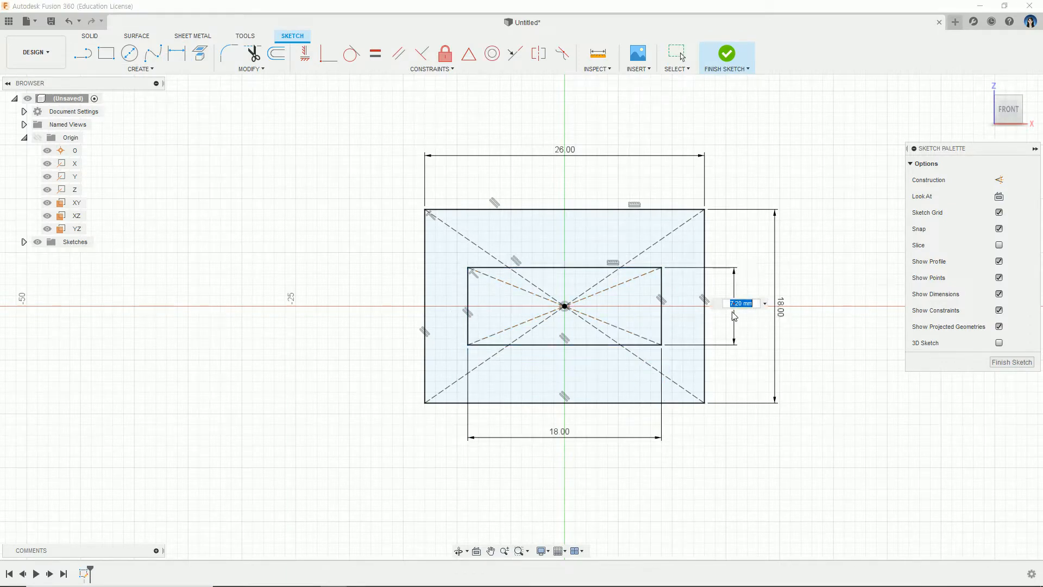
type("10")
key("Return")
key("Escape")
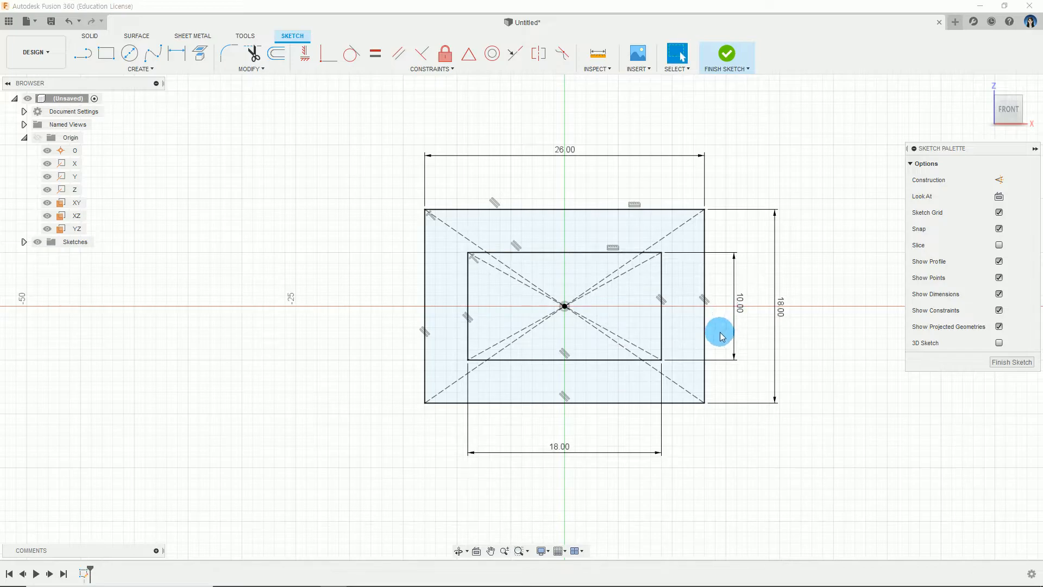
Check the part's overall length in the drawing PDF, return to Fusion 360 and finish the sketch
key("alt+Tab")
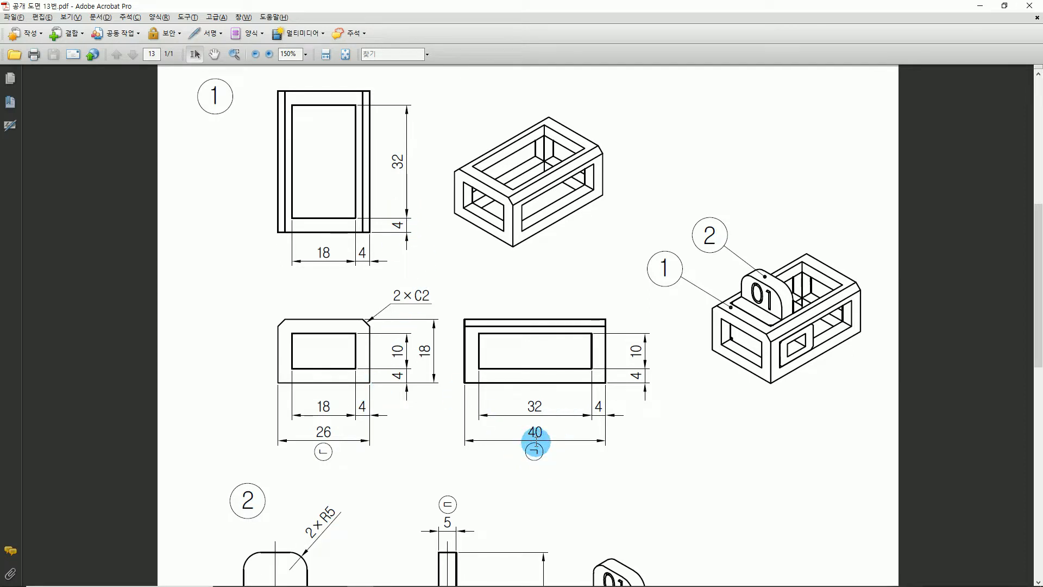
key("alt+Tab")
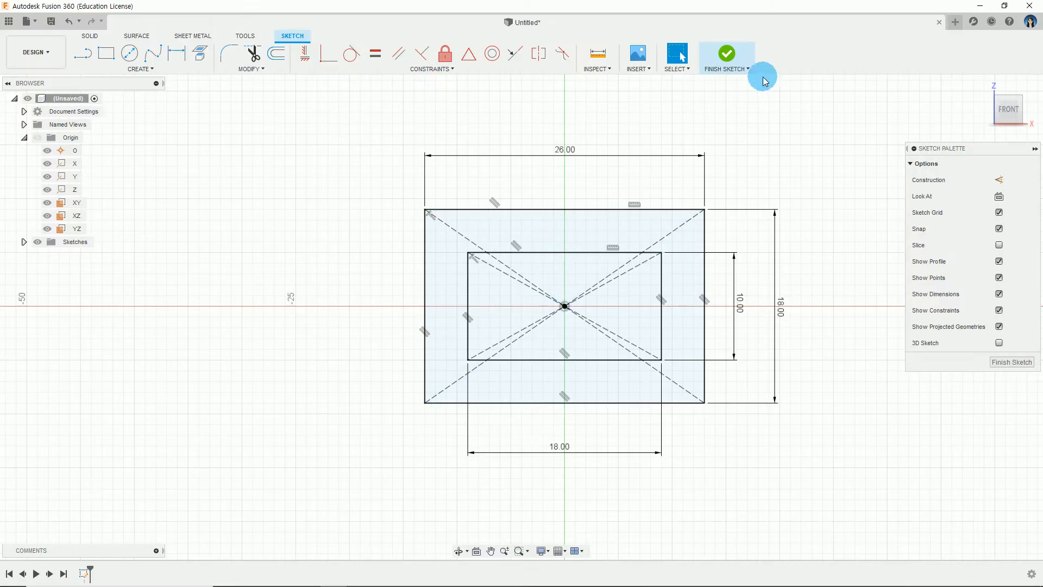
left_click(726, 55)
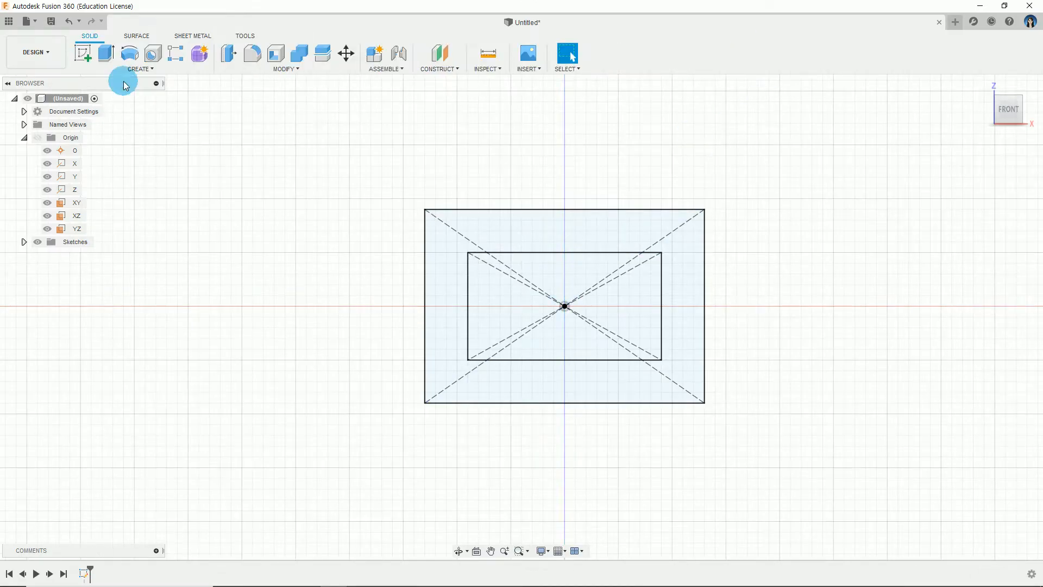
Extrude the frame profile around the inner window symmetrically to a whole length of 40 mm as a new body
left_click(151, 69)
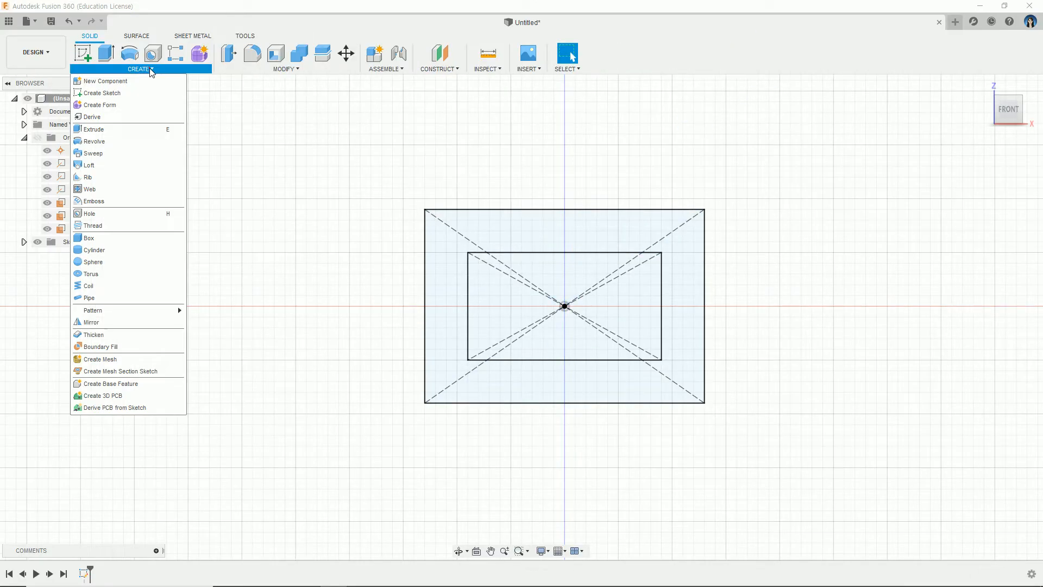
left_click(147, 130)
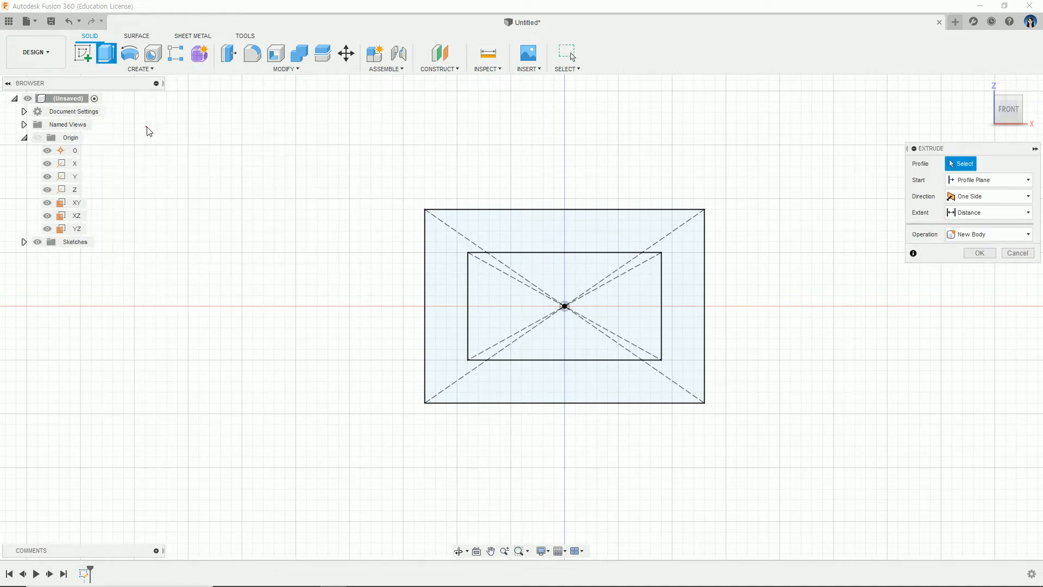
left_click(571, 239)
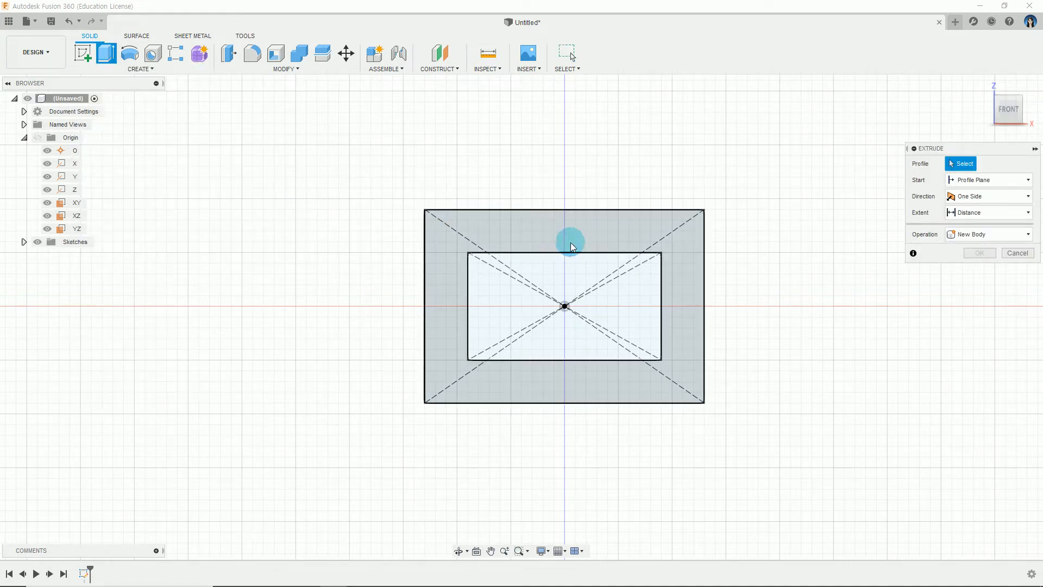
left_click(779, 482)
middle_click_drag(739, 454, 678, 488, "shift")
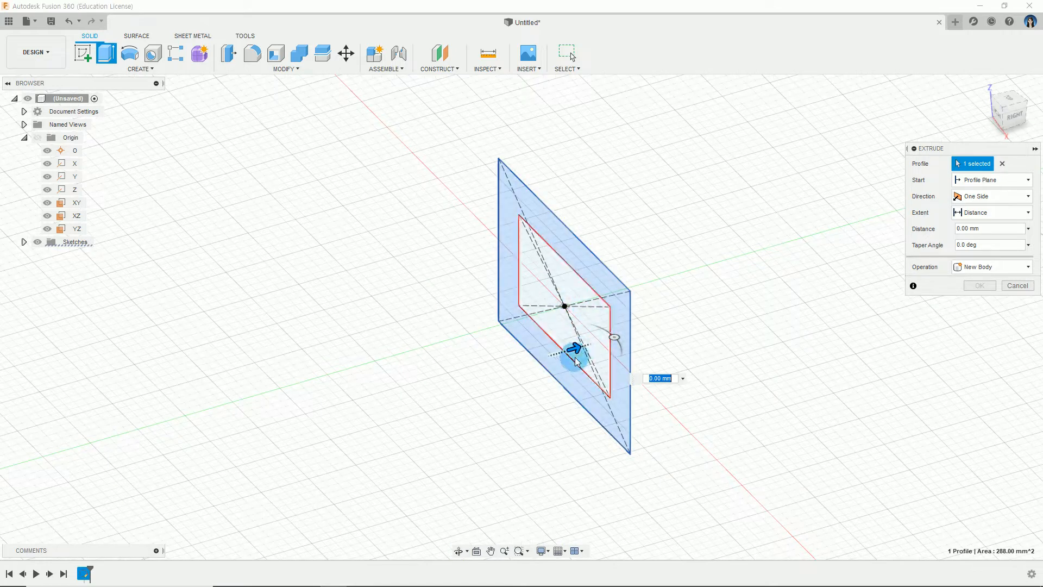
left_click_drag(574, 354, 772, 293)
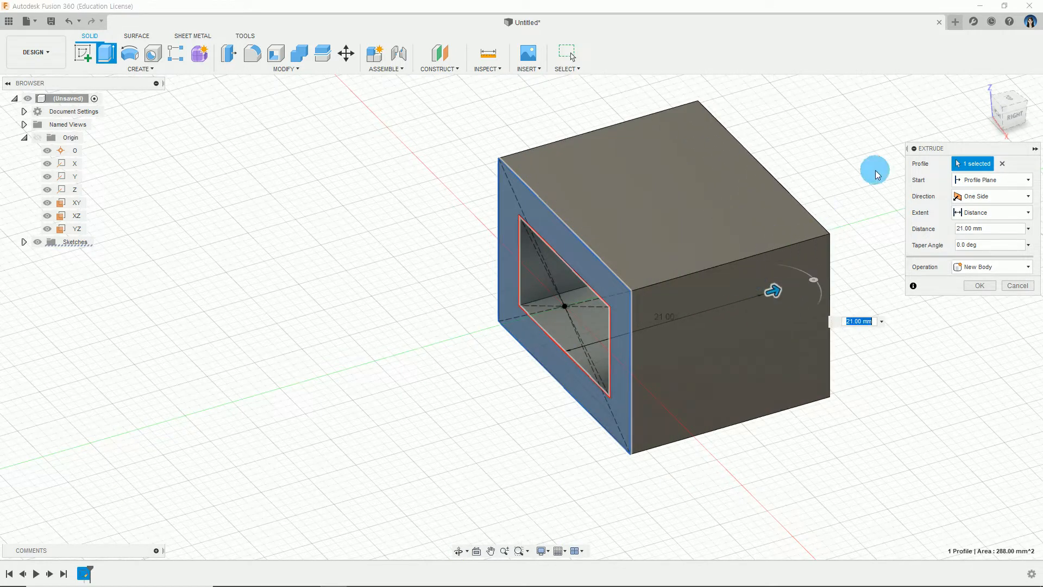
left_click(994, 198)
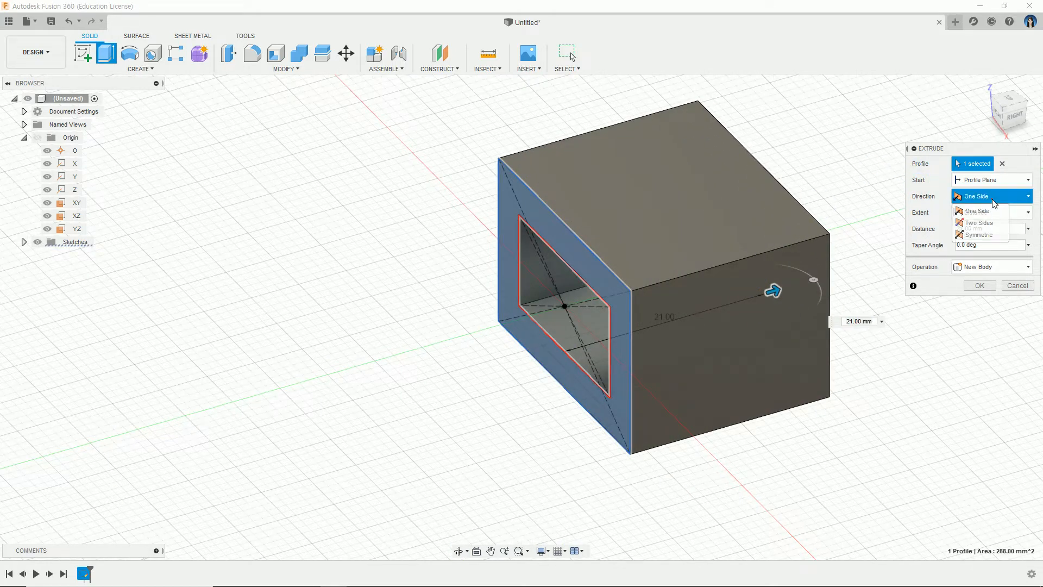
left_click(979, 235)
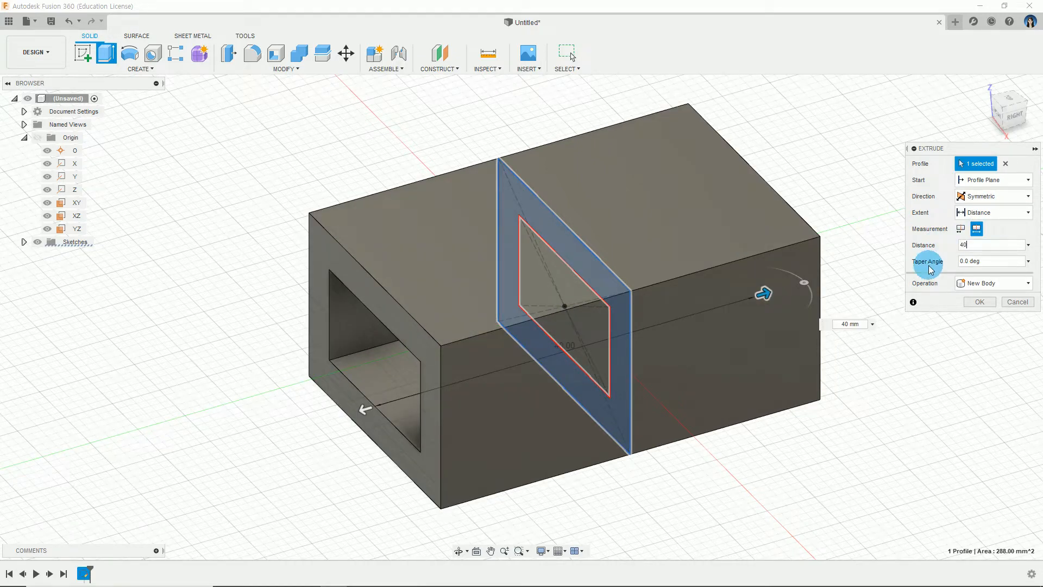
key("Return")
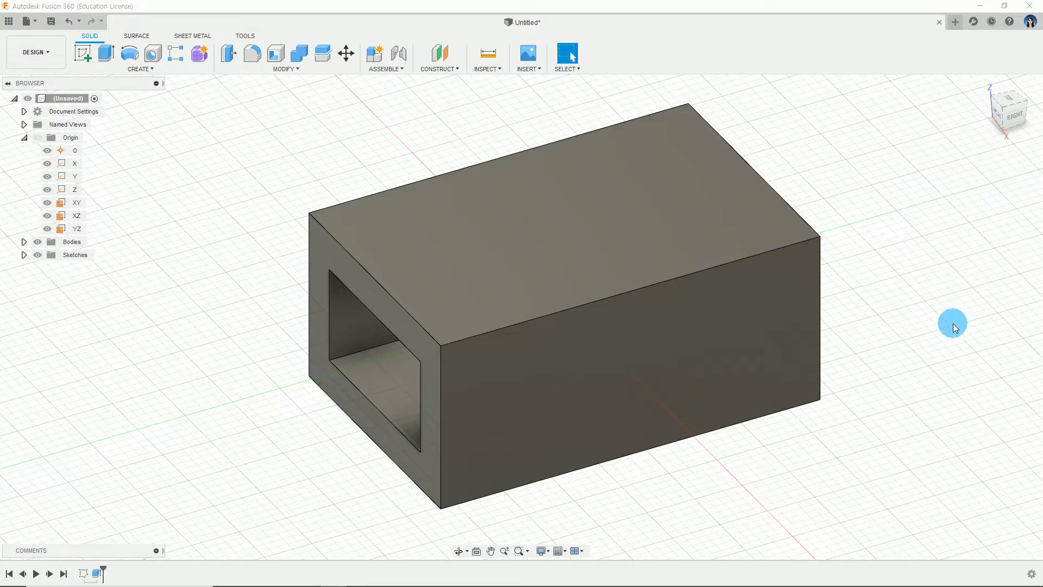
Check part 1's isometric view in the drawing PDF, then return to Fusion 360 and create a sketch on the body's top face
key("alt+Tab")
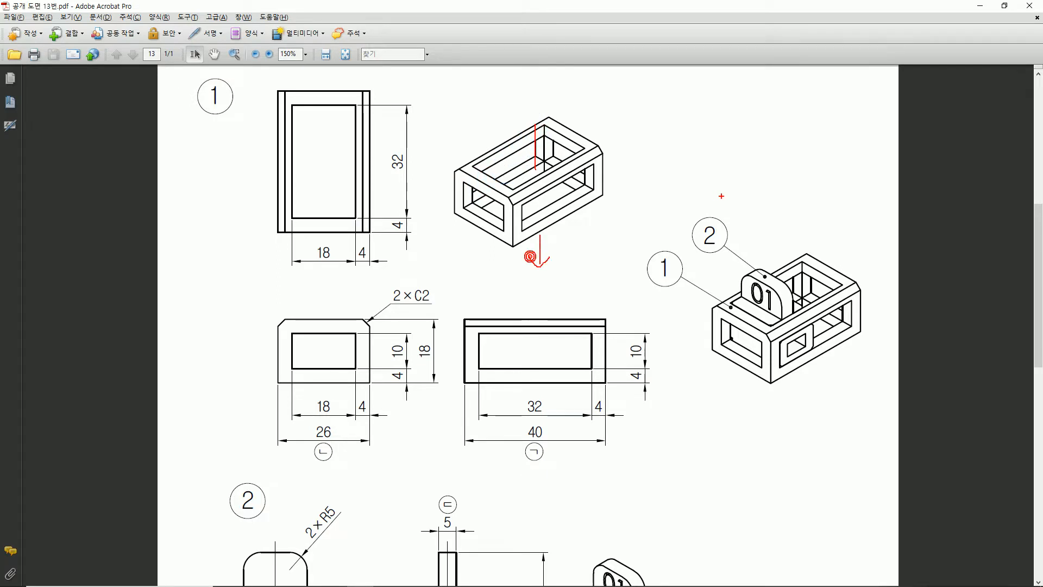
key("alt+Tab")
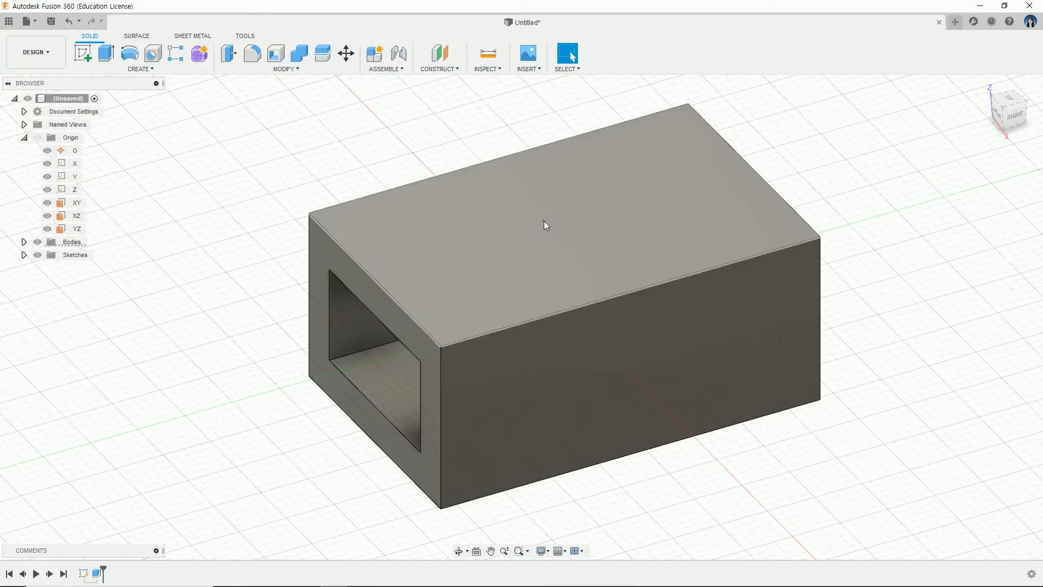
left_click(544, 224)
right_click(545, 224)
left_click(550, 283)
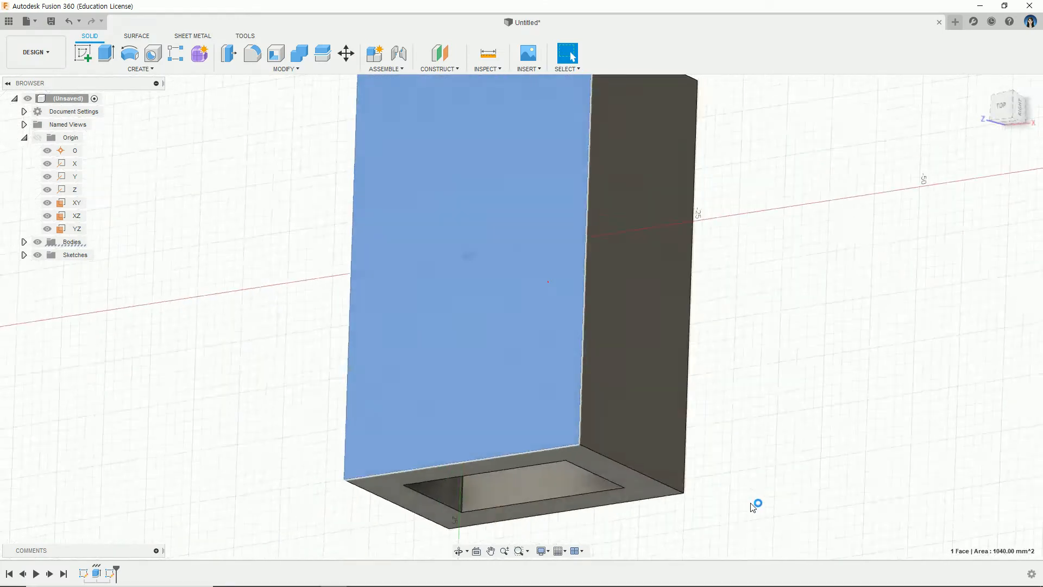
left_click(1034, 91)
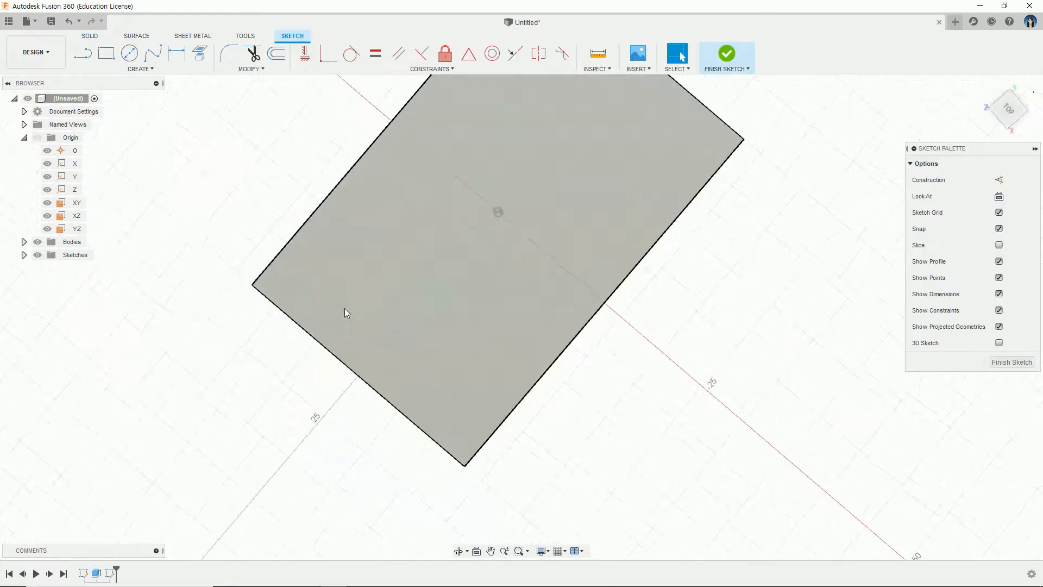
middle_click_drag(250, 109, 191, 145)
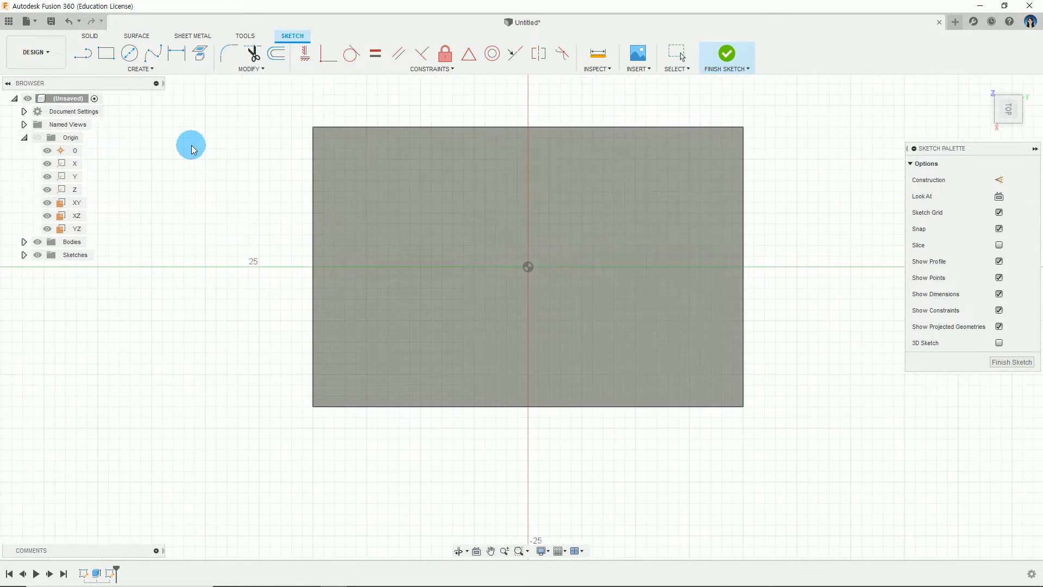
Draw a center rectangle from the origin on the top face, about 25 mm long and 17.5 mm wide
left_click(143, 69)
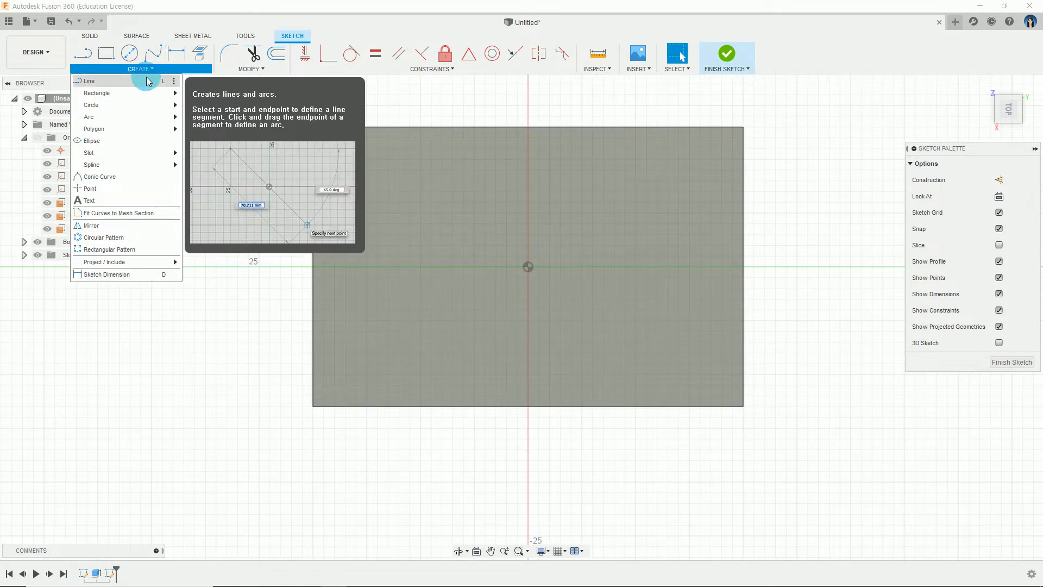
mouse_move(157, 93)
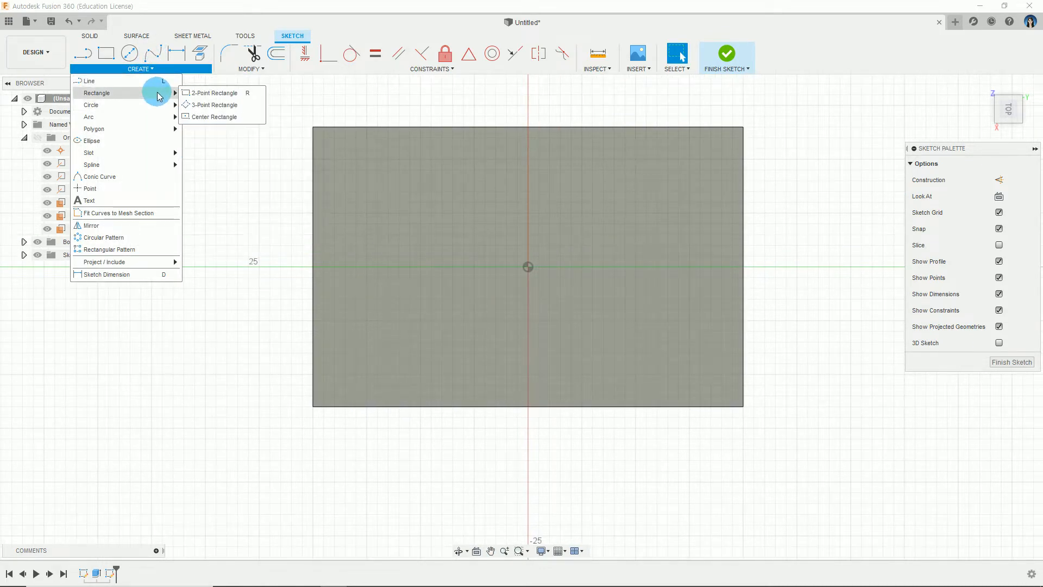
left_click(197, 117)
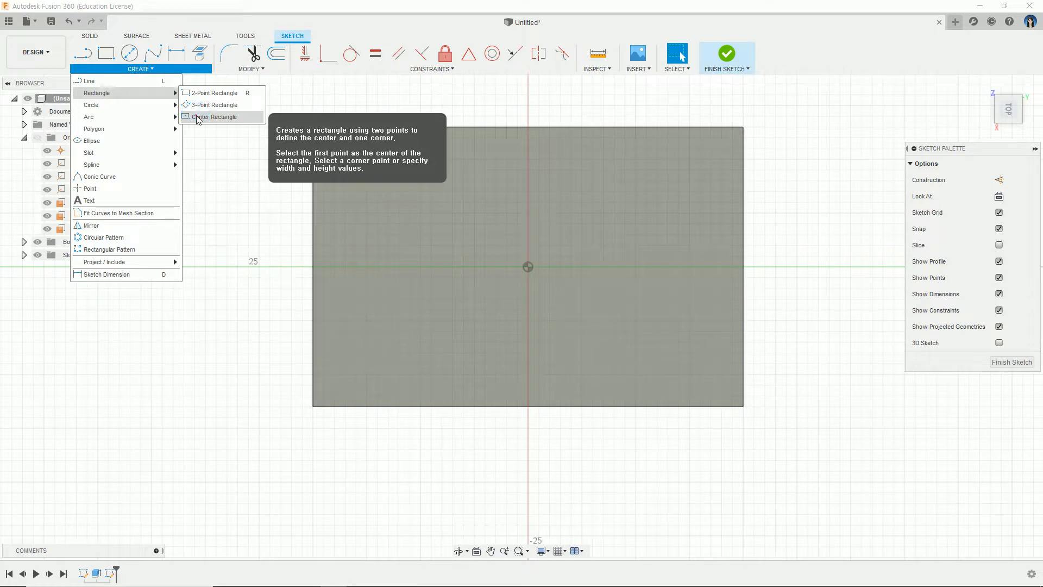
left_click(527, 266)
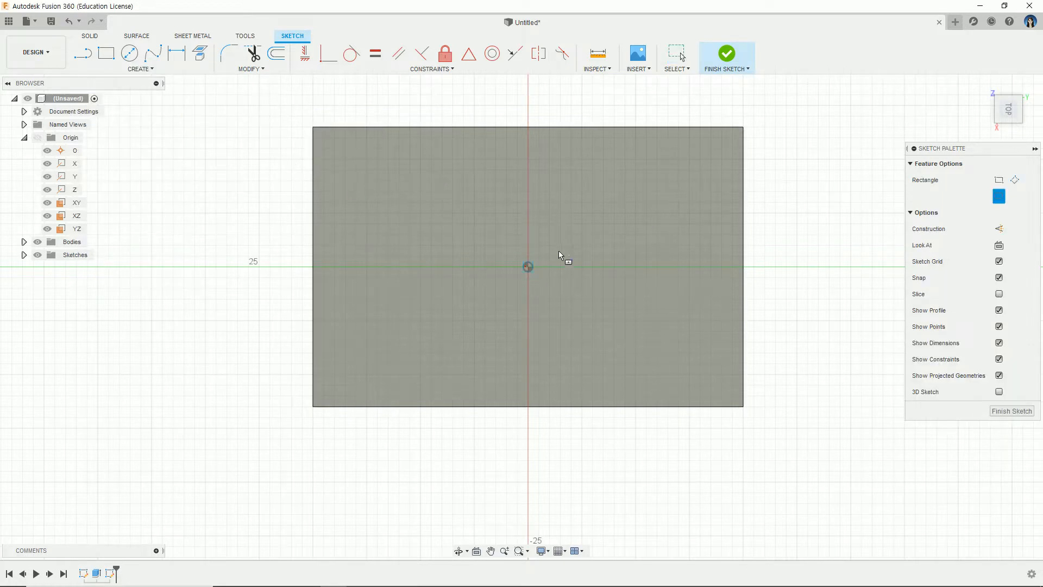
left_click(663, 173)
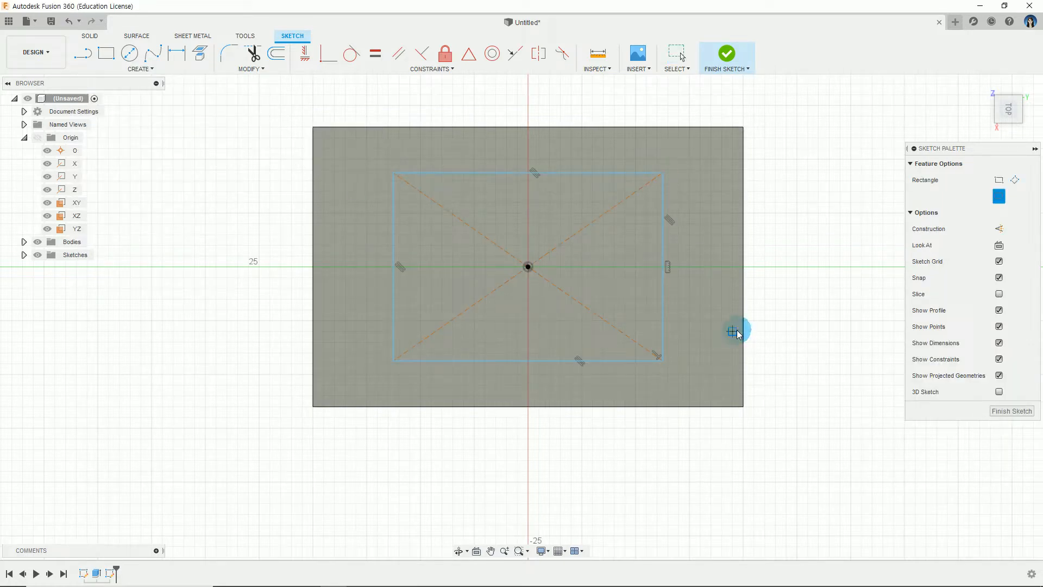
key("Escape")
Check the 4 mm wall widths around part 1's top window in the drawing PDF, then return to Fusion 360
key("alt+Tab")
key("ctrl+2")
left_click_drag(426, 260, 355, 283)
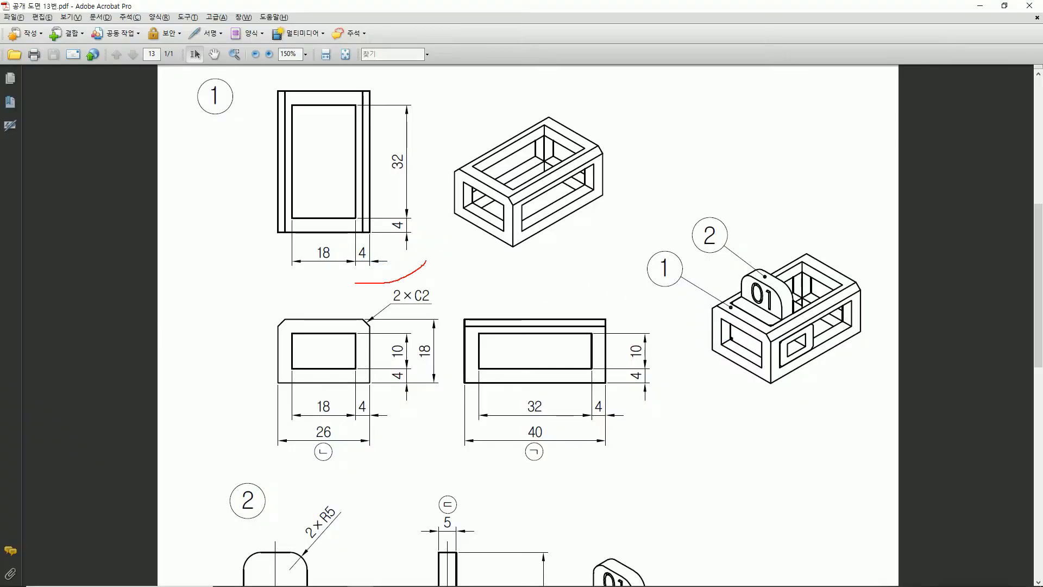
left_click_drag(393, 213, 368, 293)
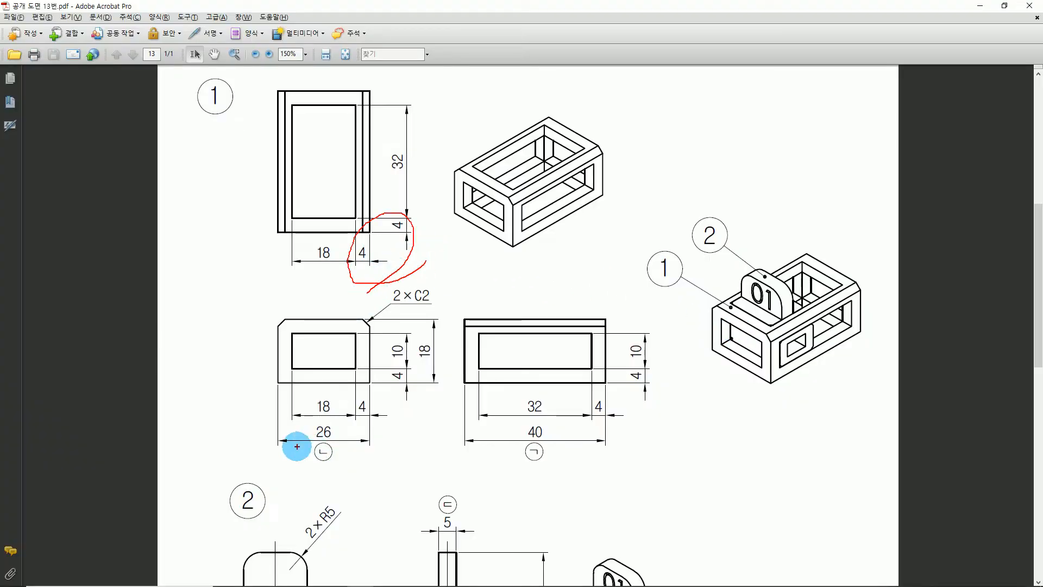
key("Escape")
key("alt+Tab")
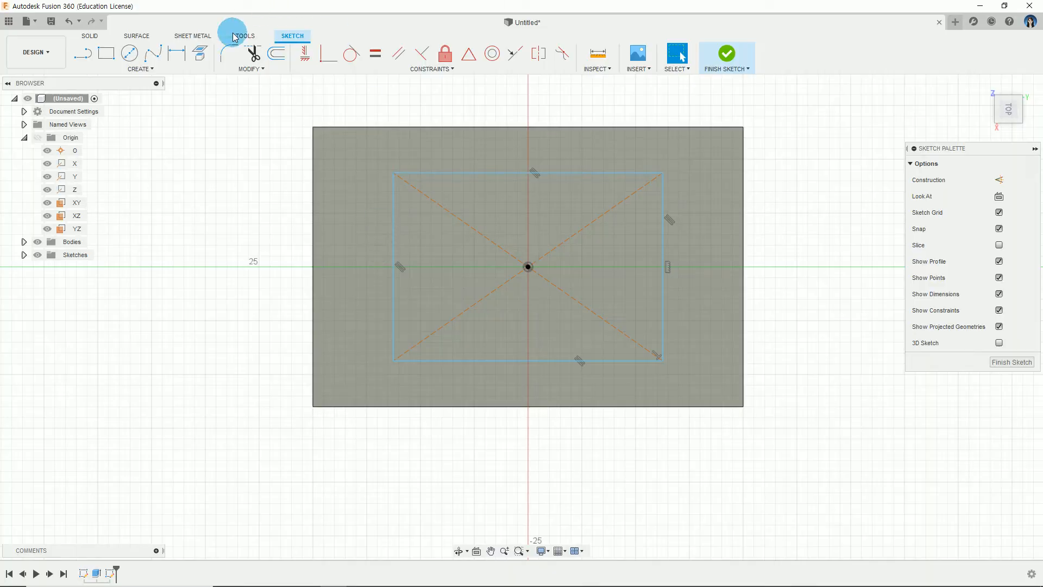
Dimension the top-face rectangle 32 mm long and 18 mm wide, and finish the sketch
left_click(175, 54)
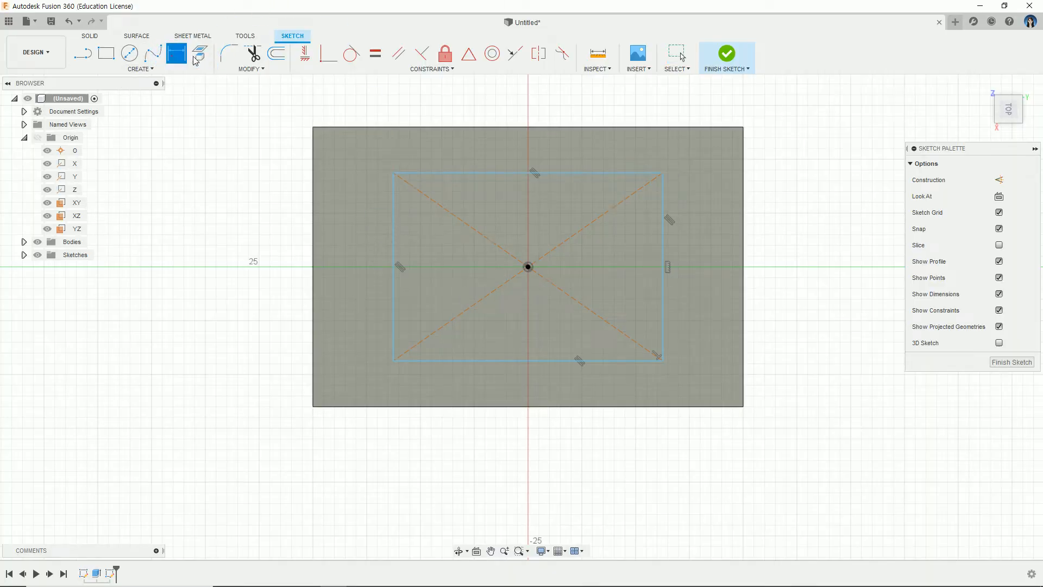
left_click(466, 172)
left_click(533, 102)
type("32")
key("Return")
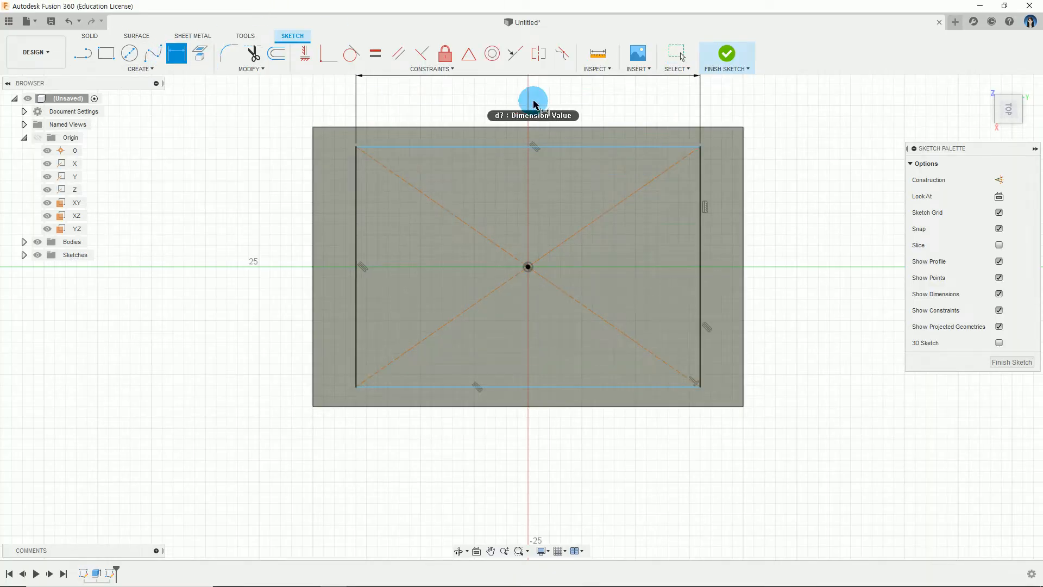
left_click(698, 253)
left_click(789, 264)
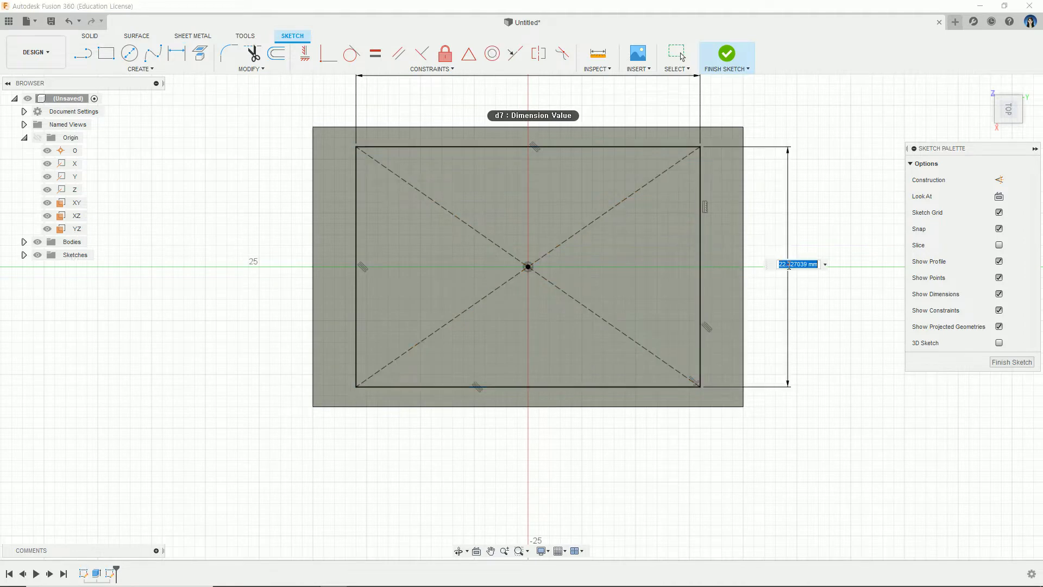
key("Return")
key("Escape")
middle_click_drag(792, 347, 763, 386)
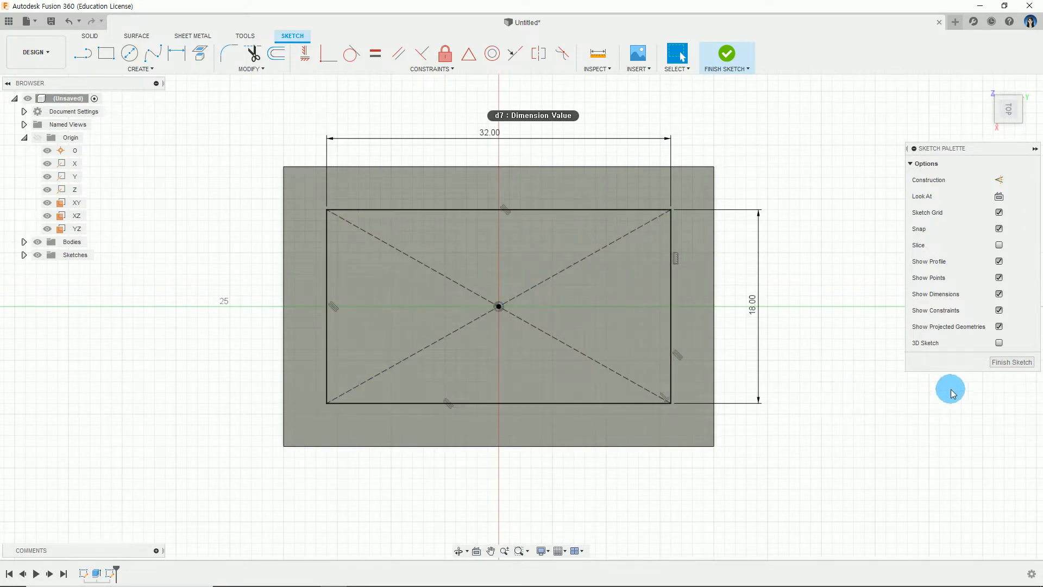
left_click(727, 53)
Extrude the top rectangle profile downward as a one-sided cut through the whole body, with the extent set to All
mouse_move(748, 452)
middle_mouse_down("shift")
mouse_move(734, 429)
mouse_move(755, 389)
middle_mouse_up("shift")
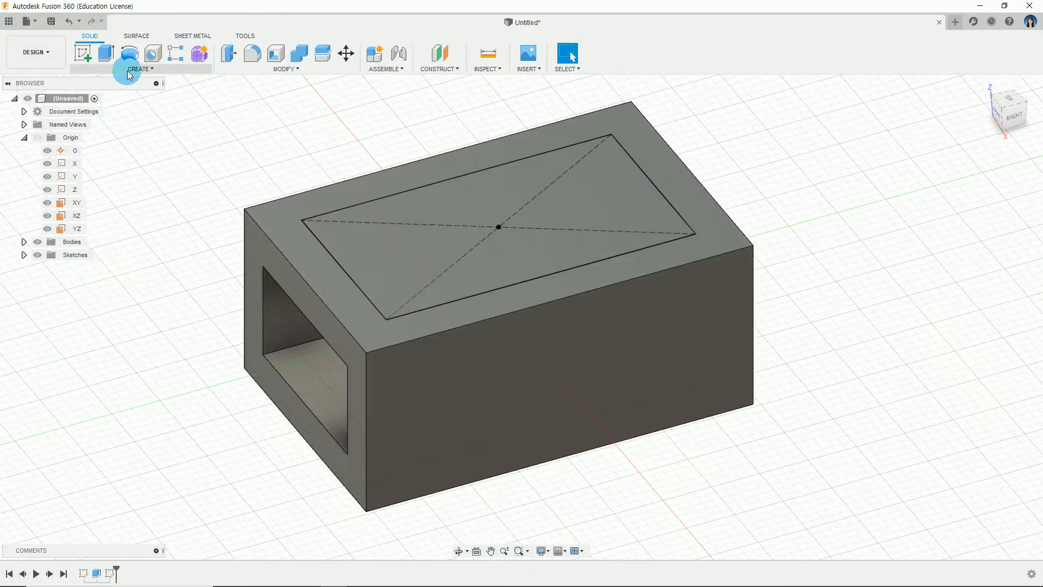
left_click(140, 69)
left_click(114, 130)
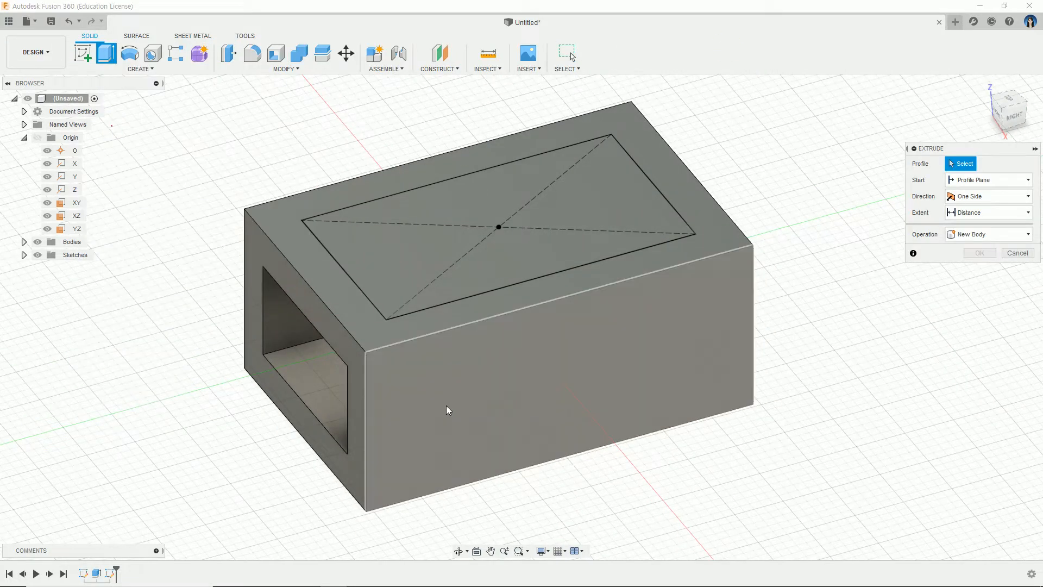
middle_click_drag(689, 387, 594, 289, "shift")
left_click(520, 228)
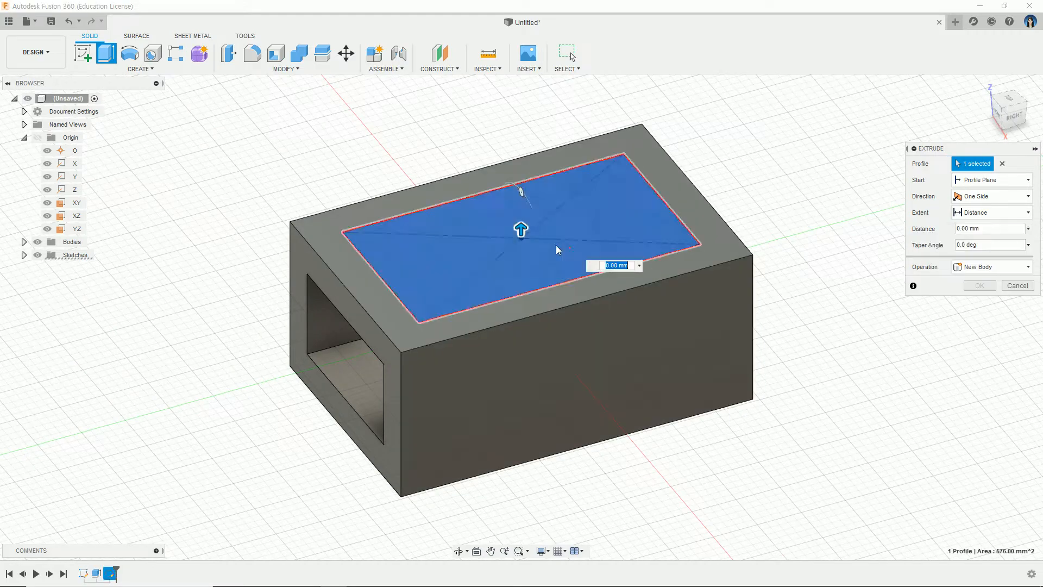
left_click_drag(521, 228, 520, 487)
middle_click_drag(659, 302, 691, 316, "shift")
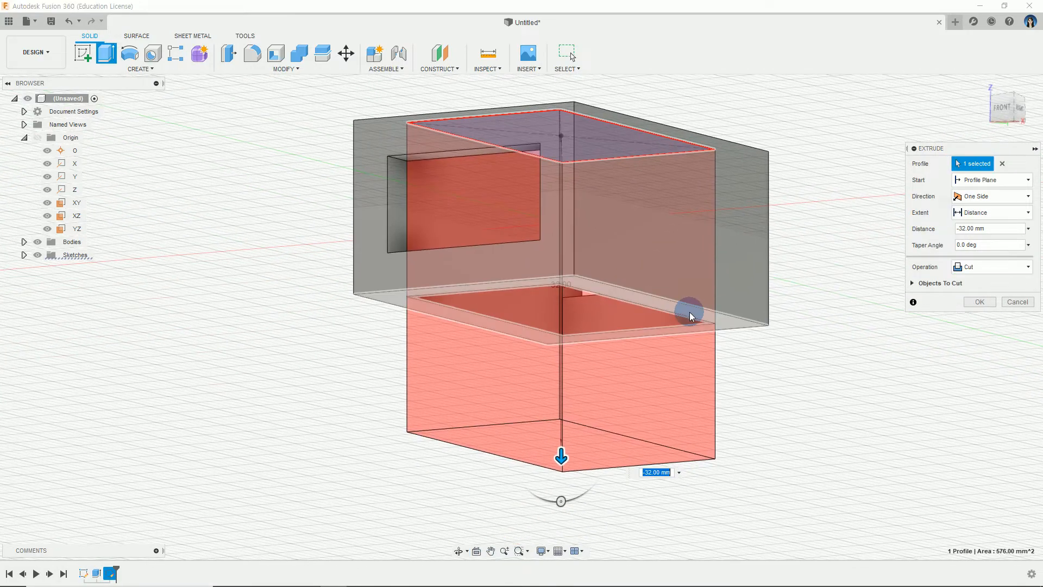
left_click(993, 213)
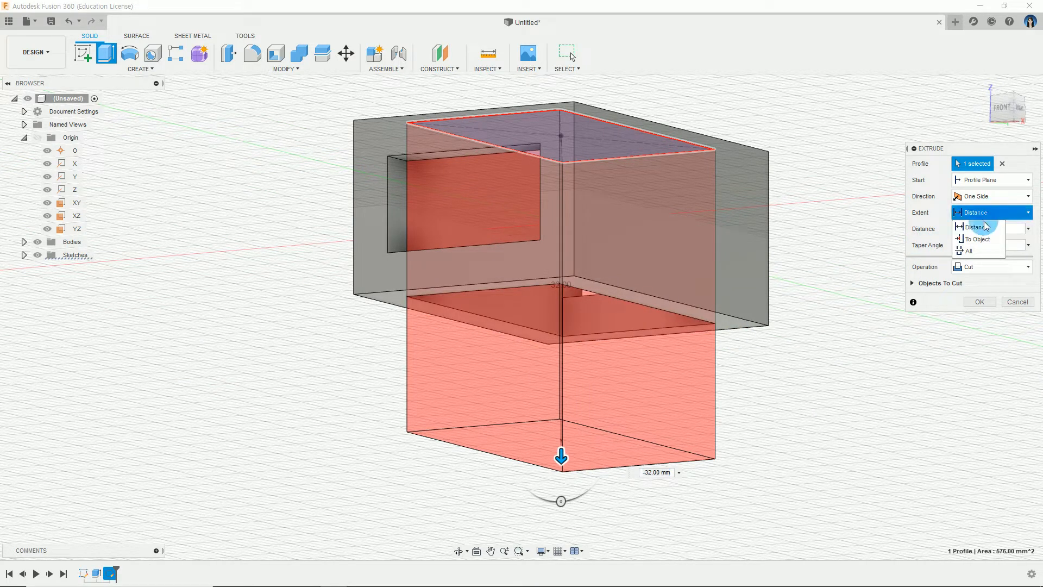
left_click(978, 250)
middle_click_drag(646, 324, 609, 342, "shift")
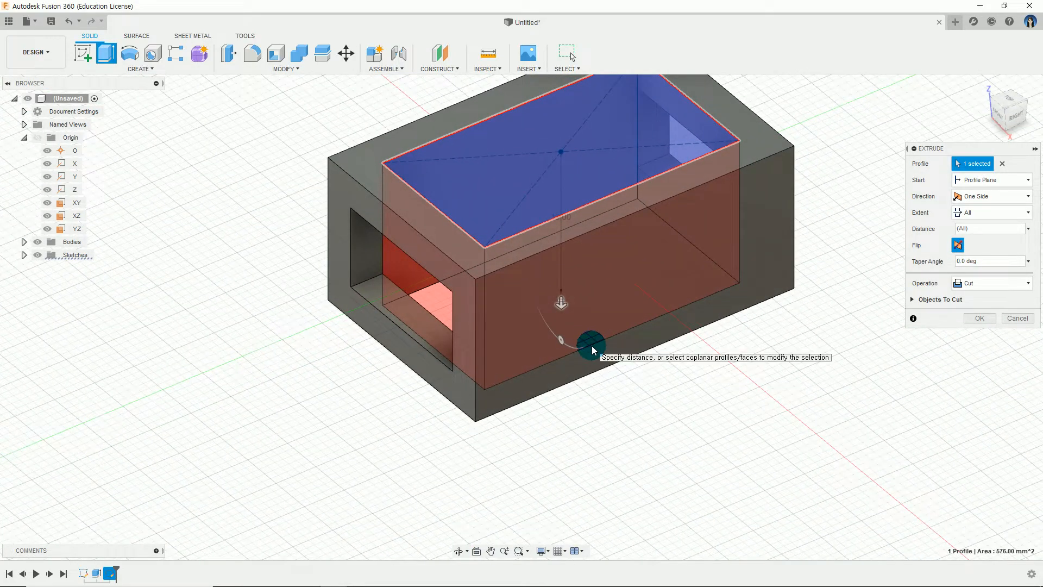
left_click(962, 283)
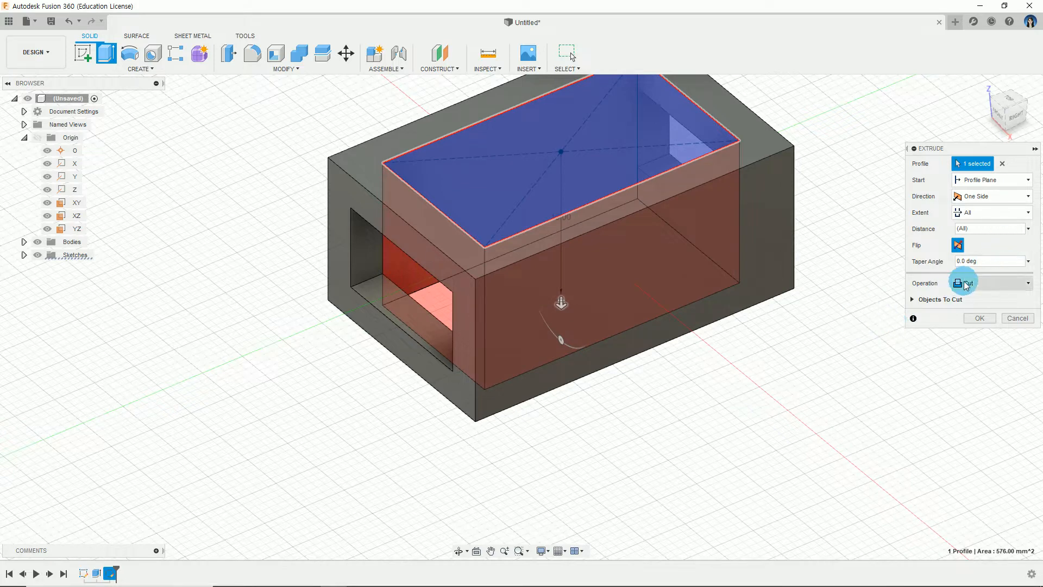
left_click(972, 284)
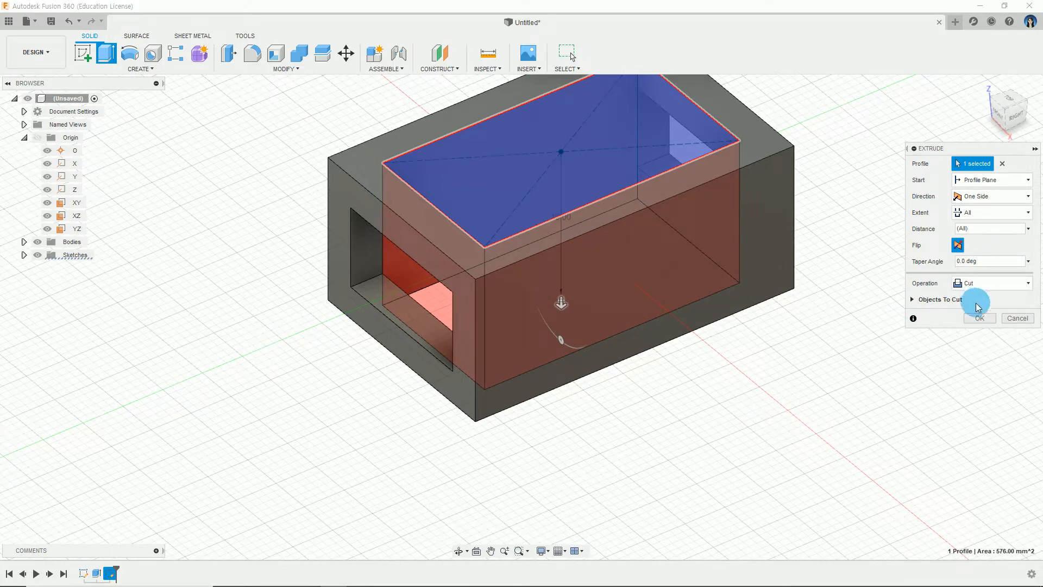
left_click(997, 318)
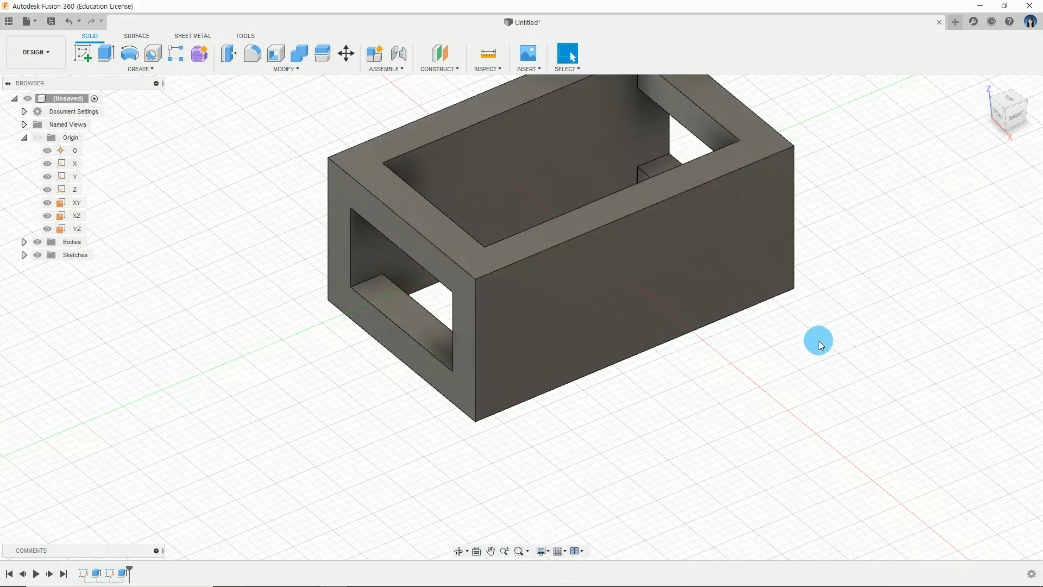
Check the long side window and its through direction in the drawing PDF's side and isometric views, then return to Fusion 360
mouse_move(819, 340)
middle_mouse_down("shift")
mouse_move(745, 382)
mouse_move(755, 466)
mouse_move(765, 400)
mouse_move(824, 333)
mouse_move(745, 354)
mouse_move(814, 353)
middle_mouse_up("shift")
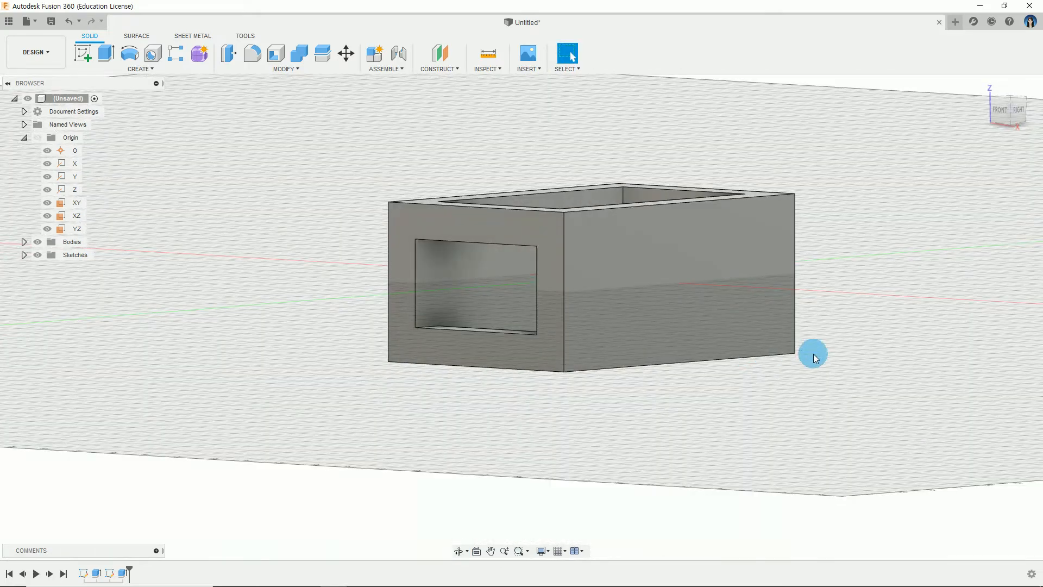
key("alt+Tab")
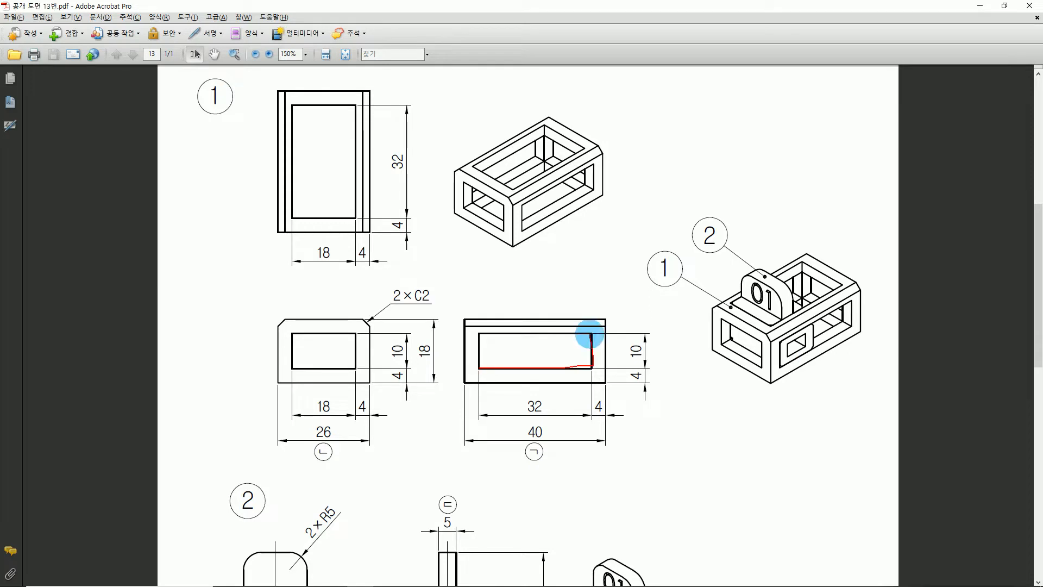
mouse_move(590, 334)
left_mouse_down()
mouse_move(517, 336)
mouse_move(481, 378)
left_mouse_up()
left_click_drag(585, 216, 606, 222)
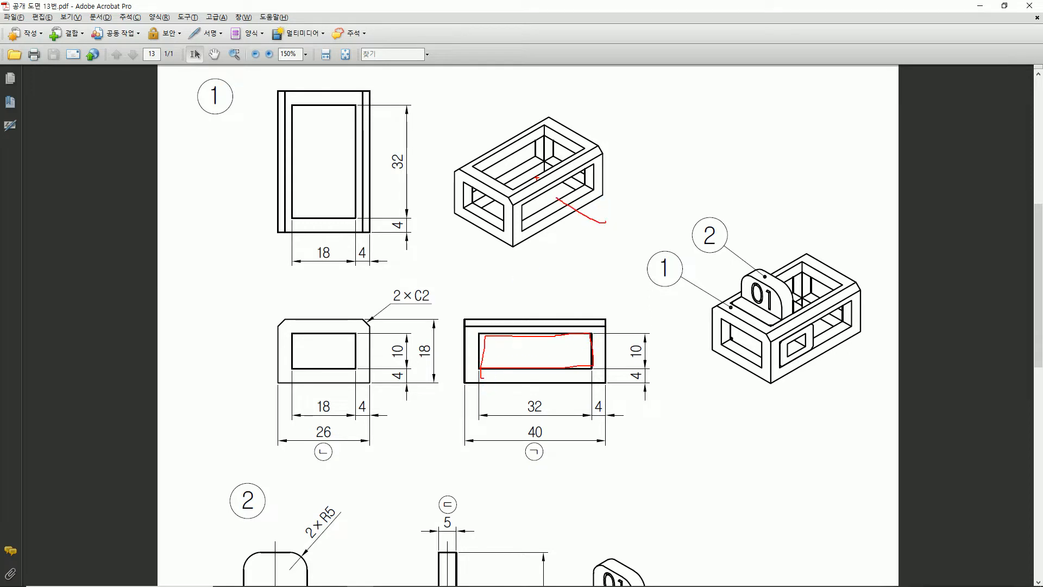
left_click_drag(478, 134, 502, 138)
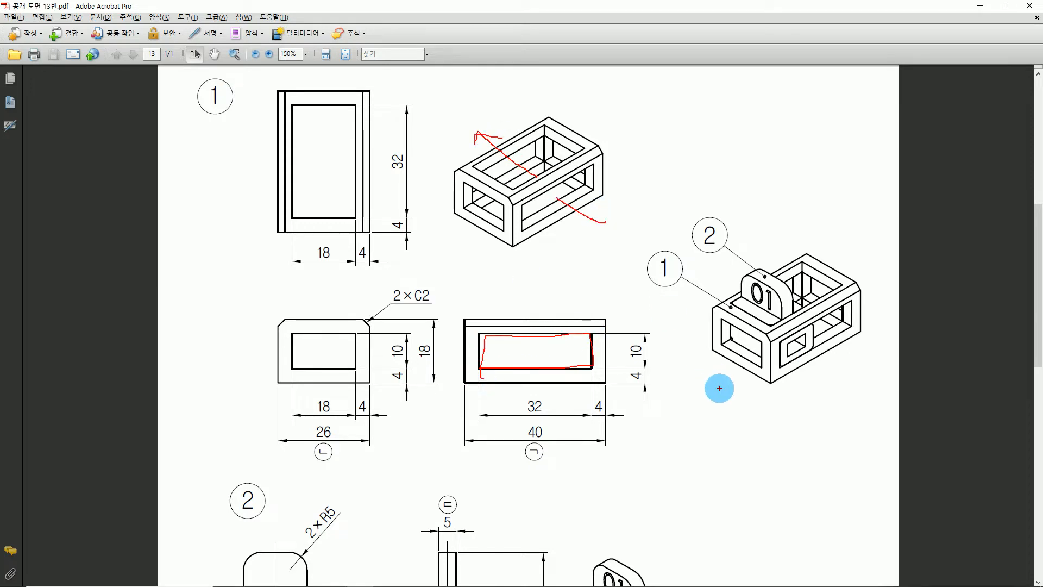
key("Escape")
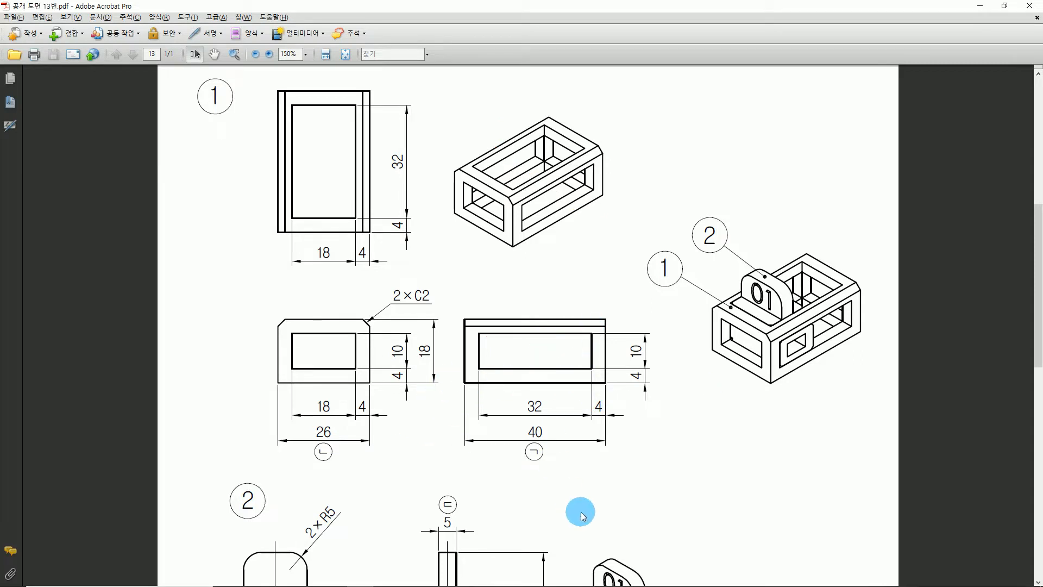
key("alt+Tab")
Create a sketch on the body's long right-hand side face
left_click(660, 303)
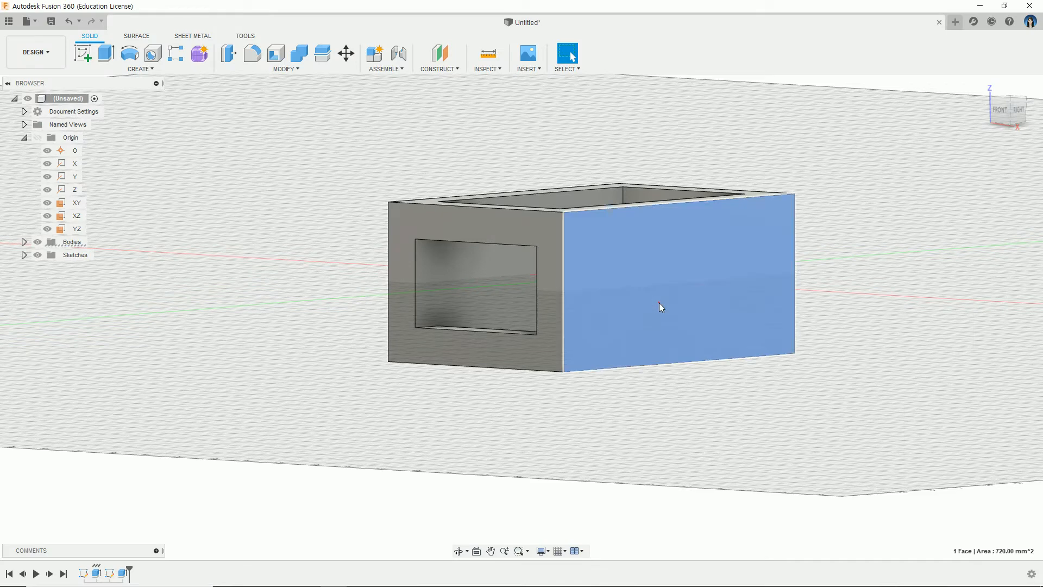
right_click(659, 303)
left_click(677, 364)
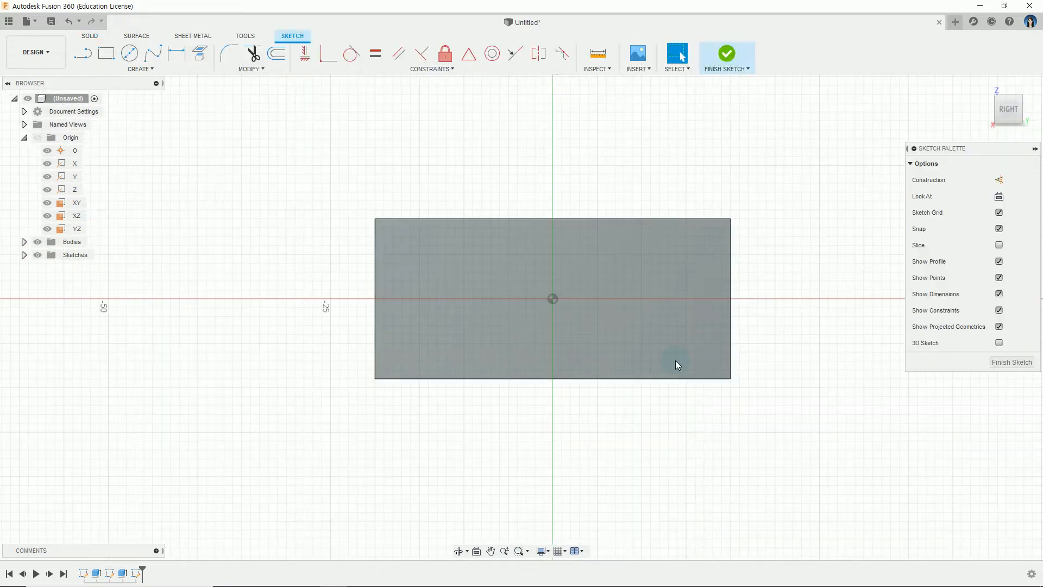
Examine the side window's dimensions and 4 mm edge offset in the drawing PDF, then return to Fusion 360
key("alt+Tab")
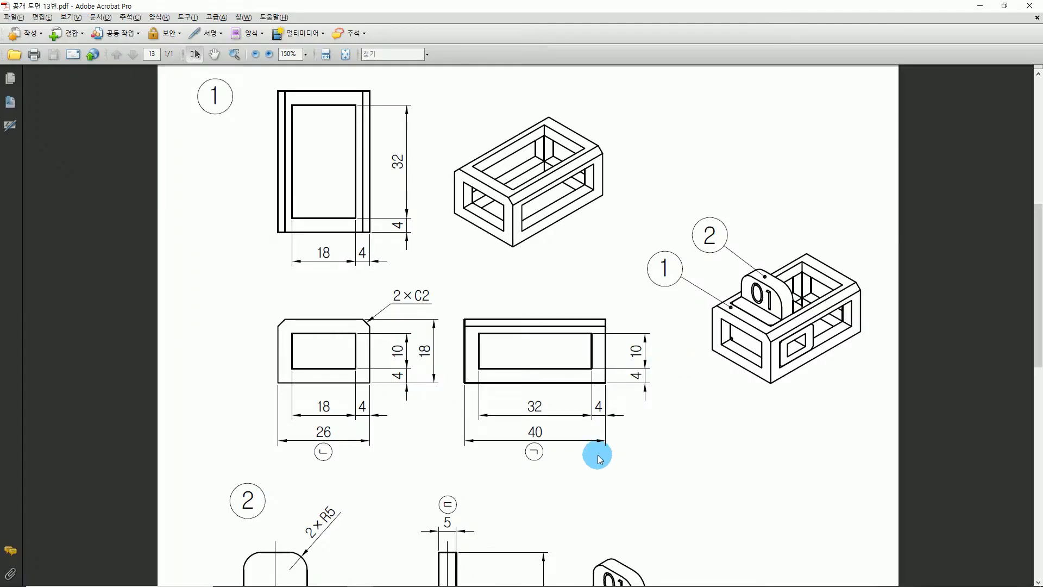
scroll(598, 455, "up", 1, "ctrl")
left_click_drag(679, 384, 622, 363)
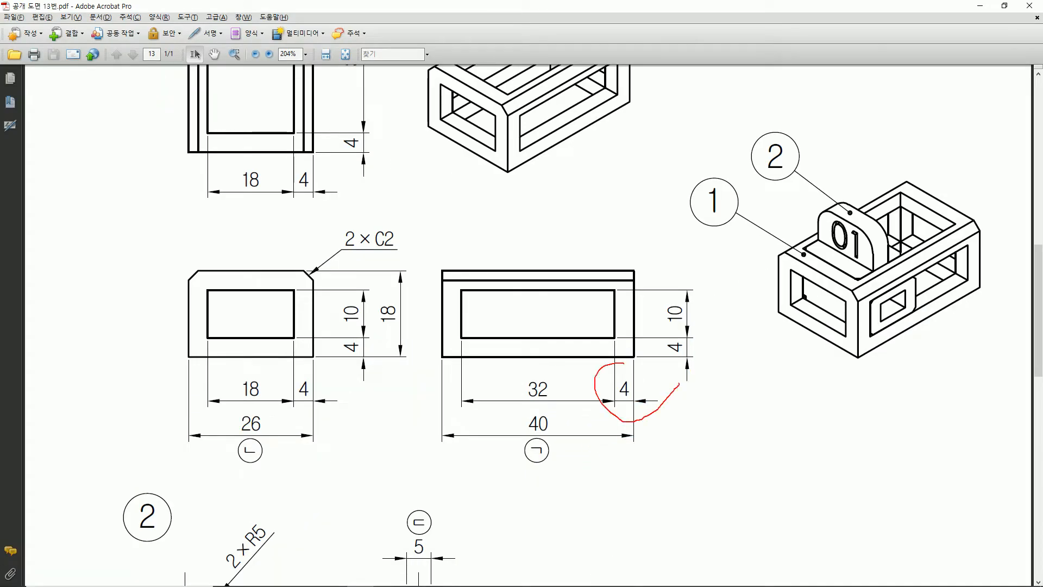
left_click(535, 314)
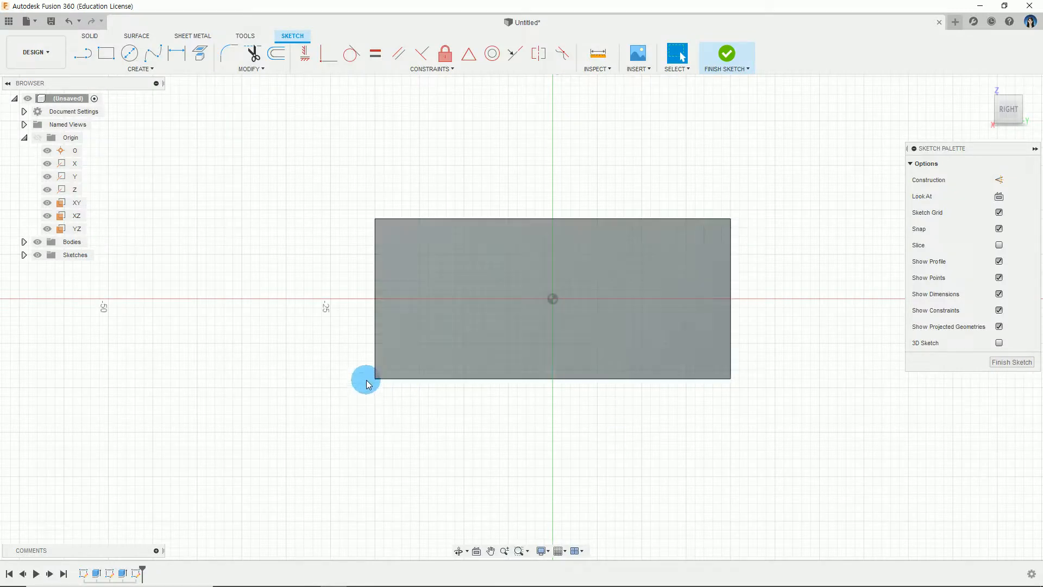
Draw a center rectangle from the origin on the side face, about 26 mm long and 10 mm high
left_click(124, 83)
left_click(135, 92)
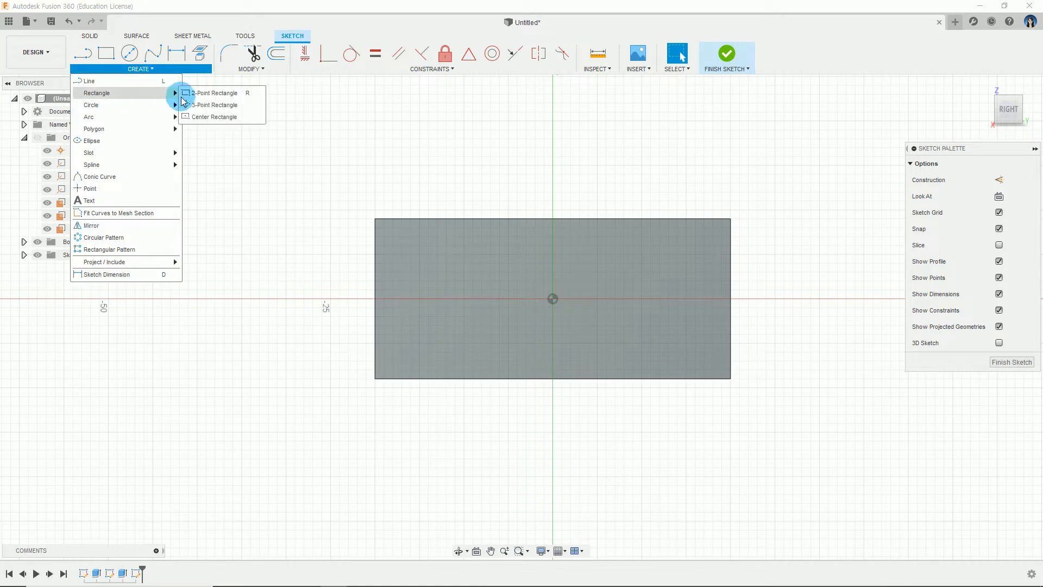
left_click(207, 118)
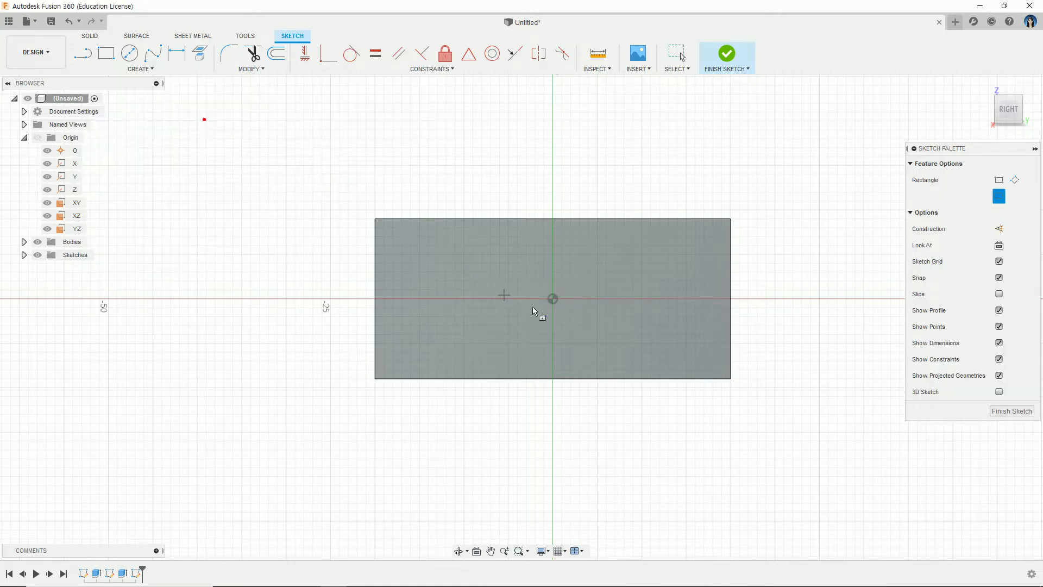
left_click(553, 300)
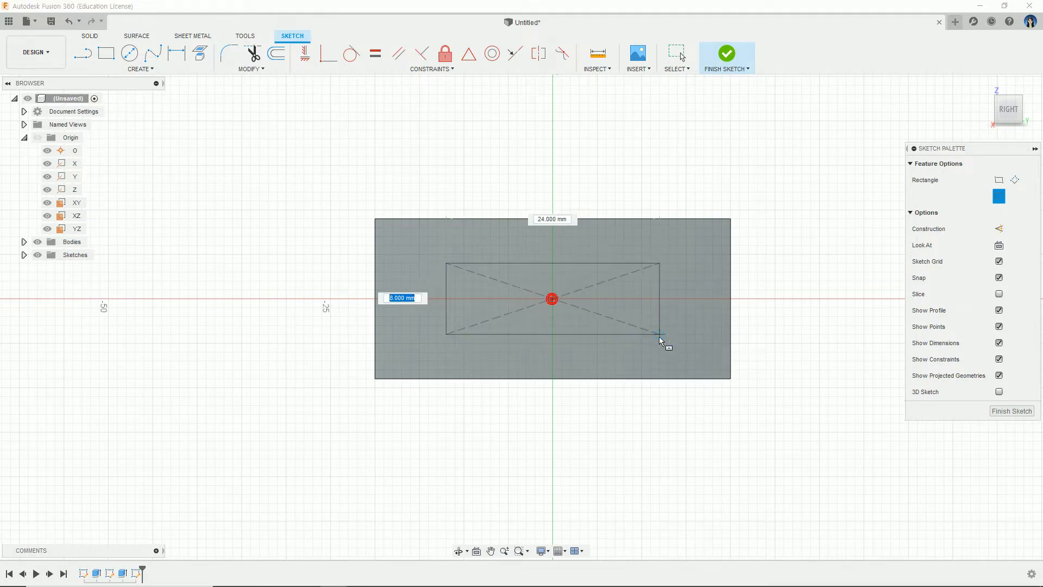
left_click(668, 353)
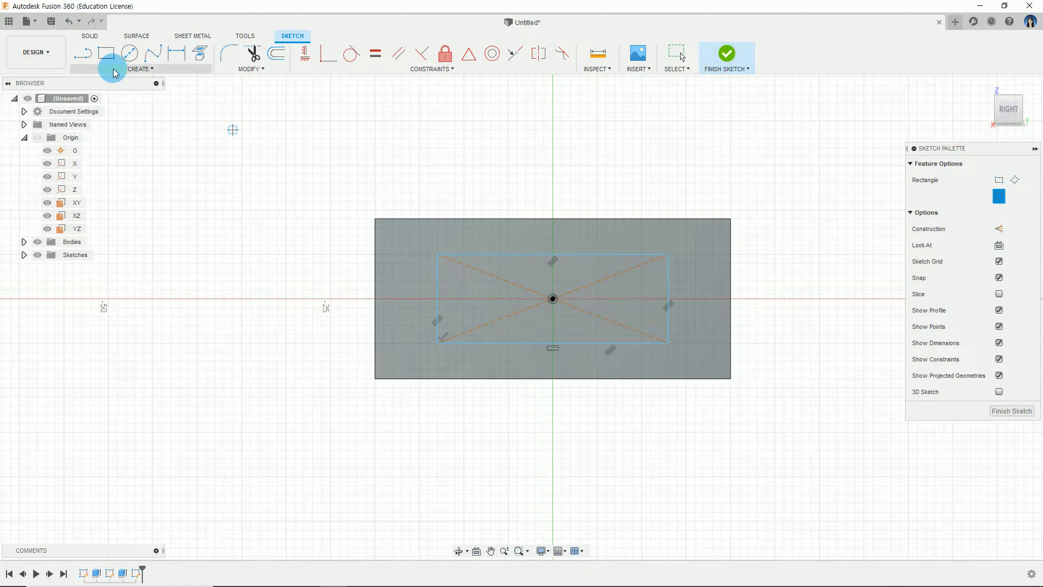
Dimension the width of the side-window rectangle as 32 mm, checking the value in the drawing PDF
left_click(156, 71)
left_click(144, 276)
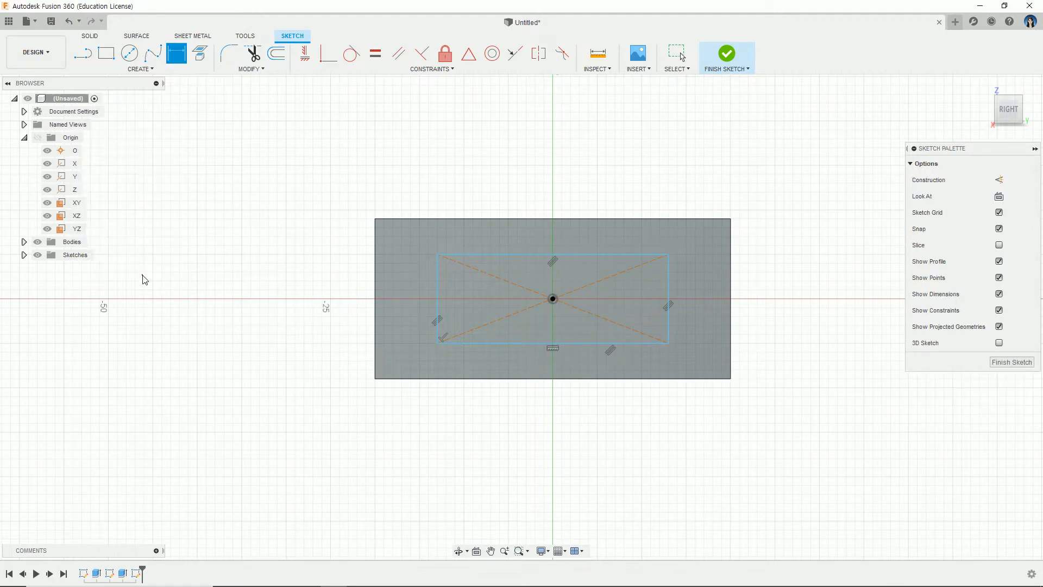
key("alt+Tab")
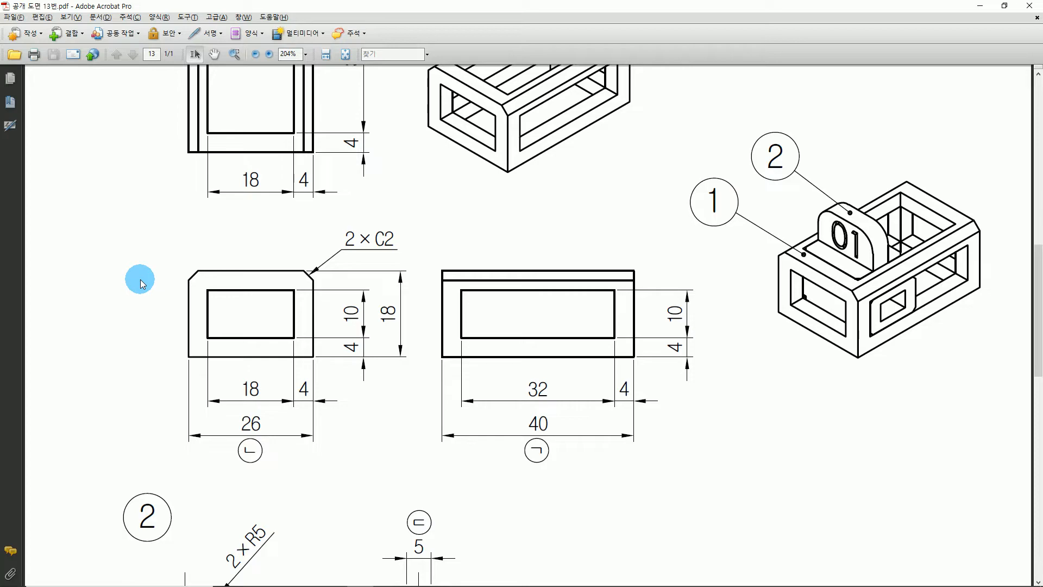
key("alt+Tab")
left_click(496, 253)
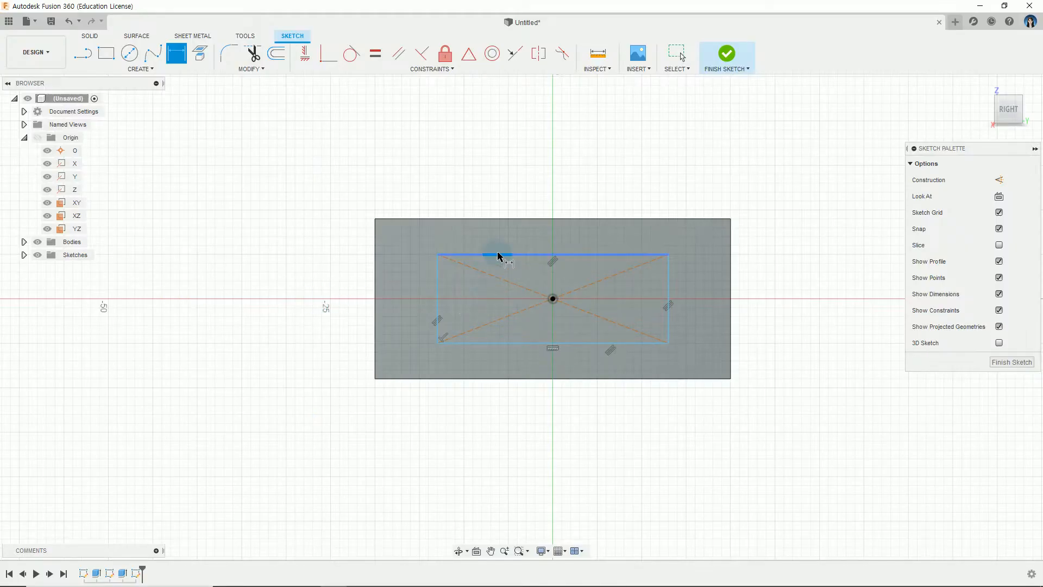
left_click(533, 187)
type("32")
left_click(507, 171)
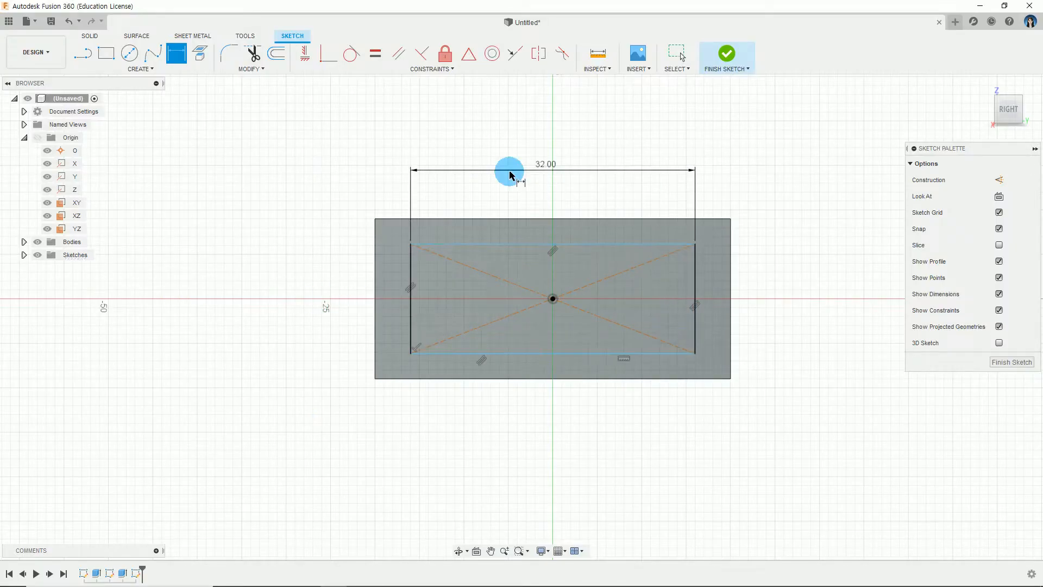
Dimension the side-window rectangle's height as 10 mm and finish the sketch
left_click(698, 266)
left_click(772, 314)
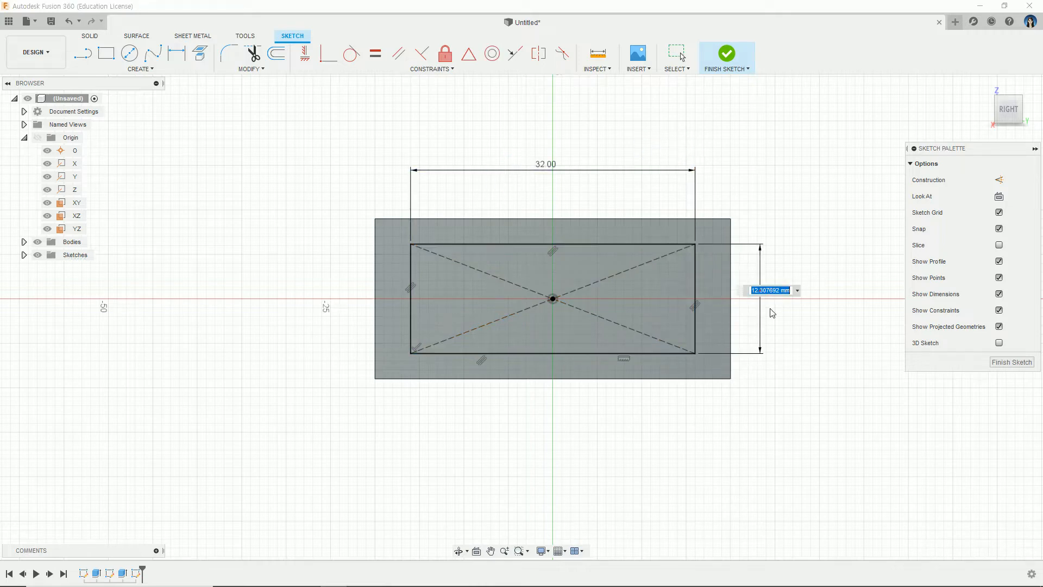
type("10")
key("Return")
key("Escape")
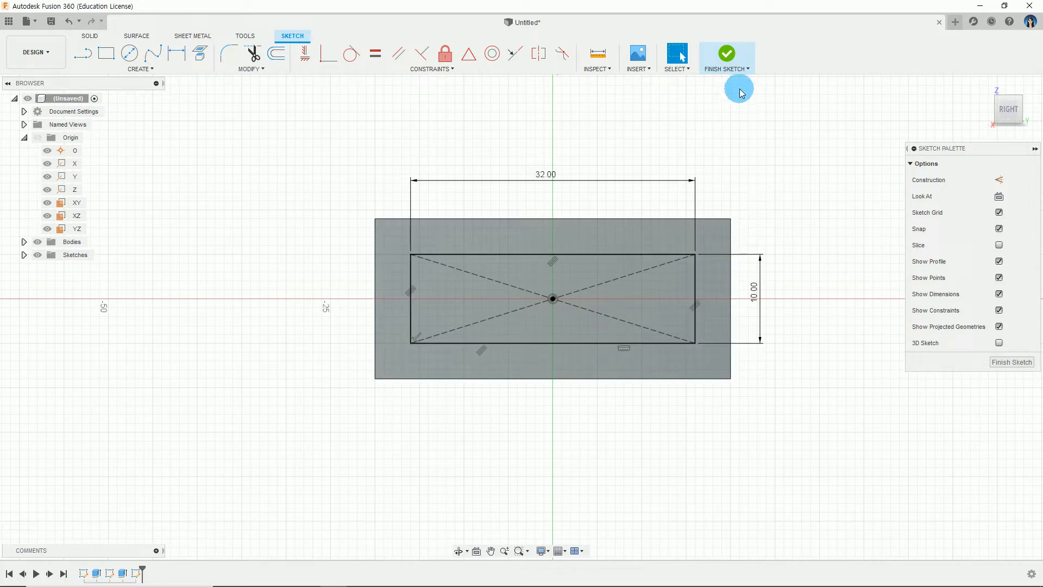
left_click(731, 54)
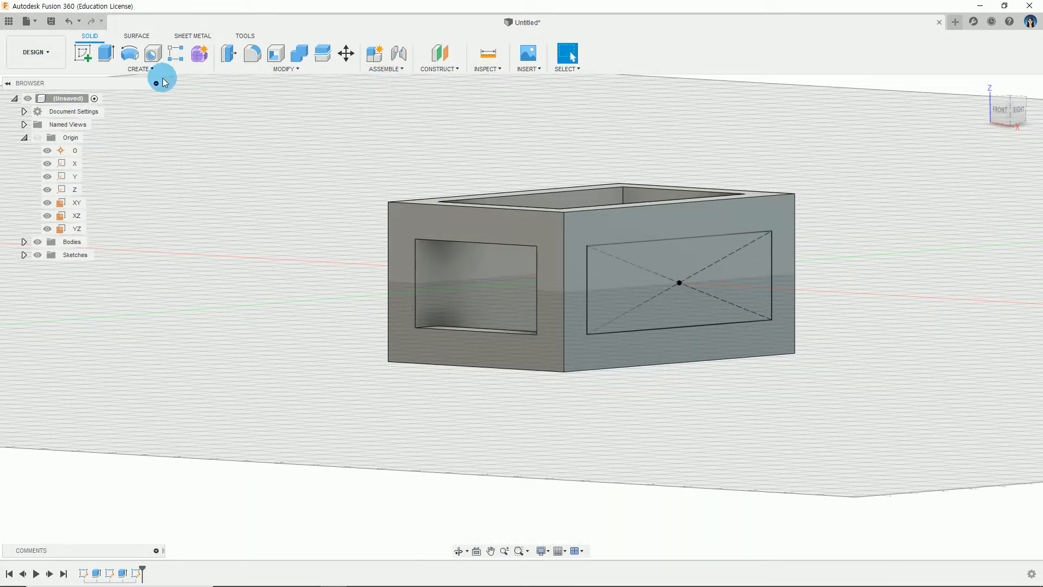
Extrude the side-window rectangle as a cut through the whole body, with the extent set to All
left_click(140, 69)
left_click(111, 132)
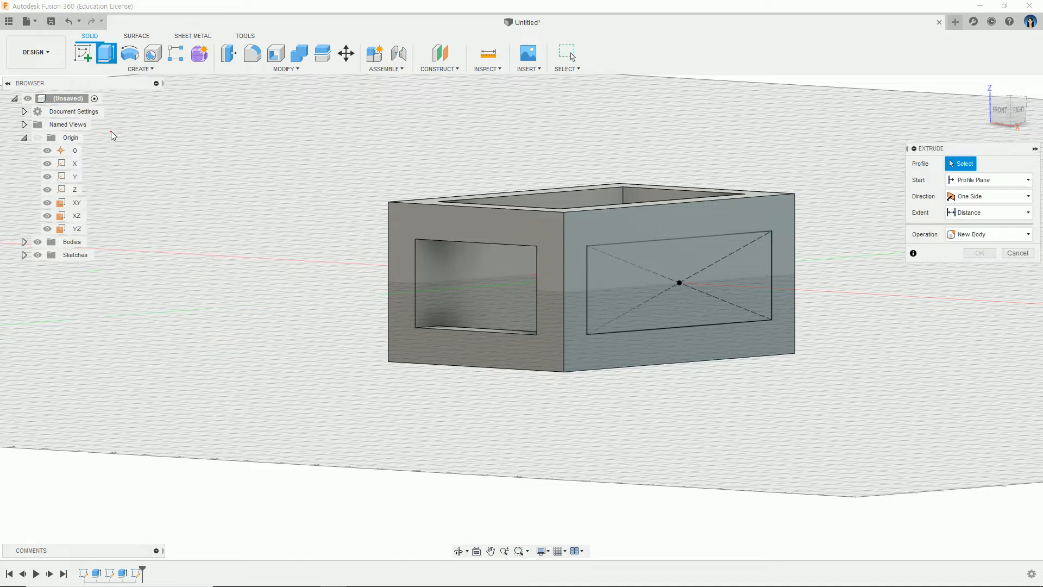
left_click(687, 282)
left_click_drag(686, 283, 440, 268)
middle_click_drag(426, 354, 431, 389, "shift")
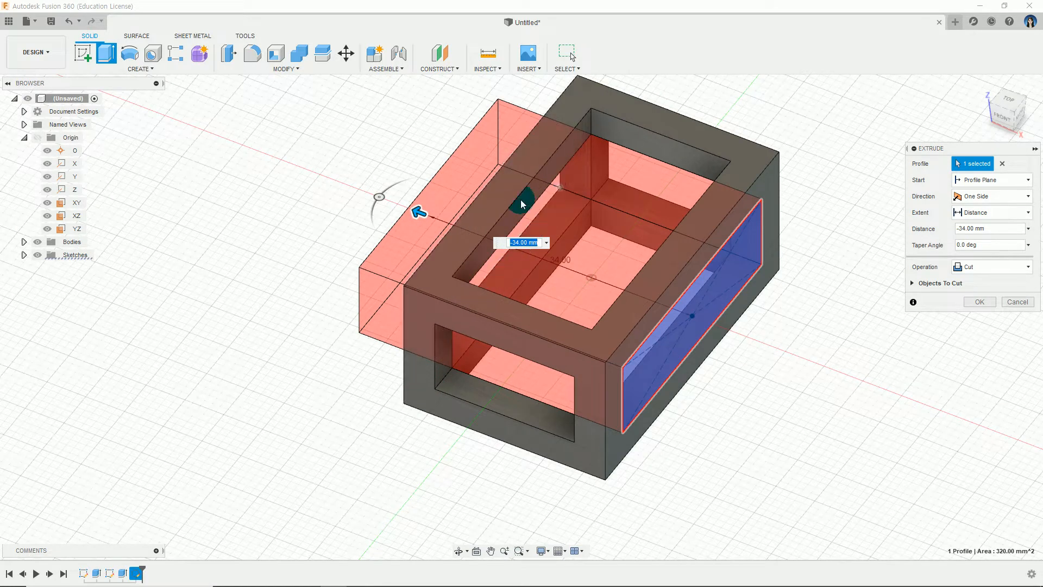
left_click_drag(419, 212, 396, 204)
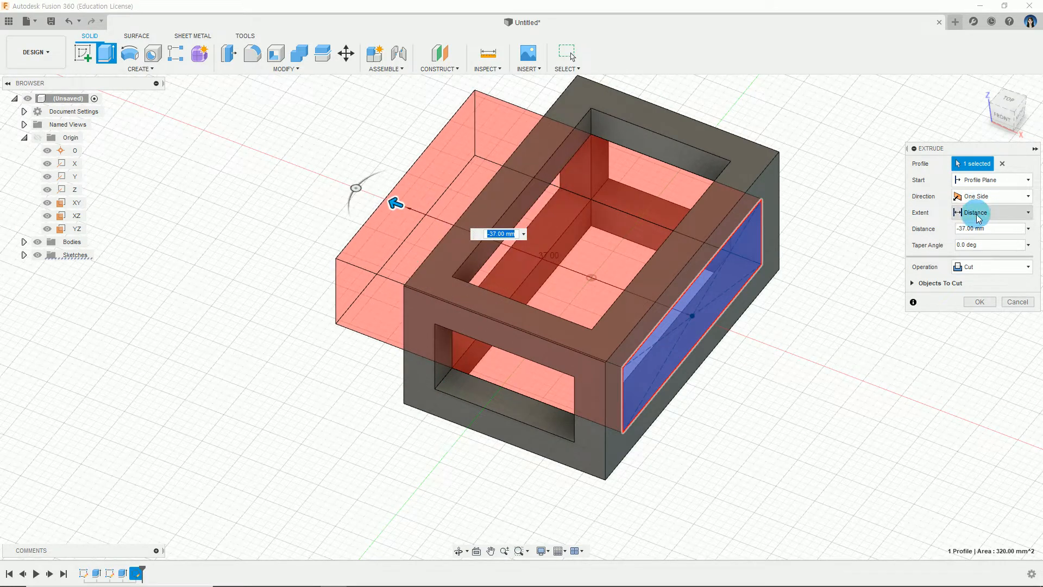
left_click(995, 212)
left_click(970, 252)
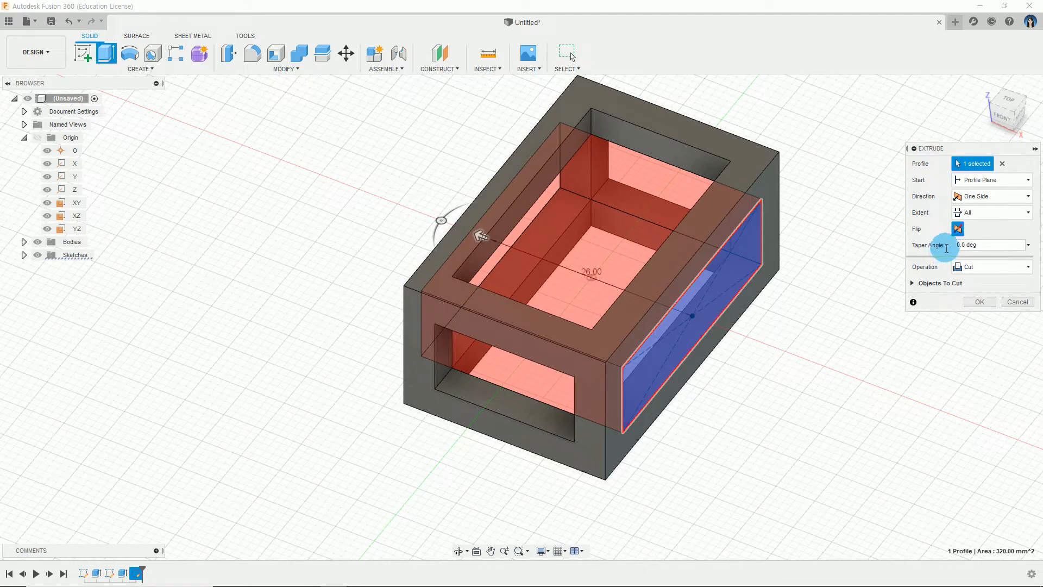
left_click(980, 302)
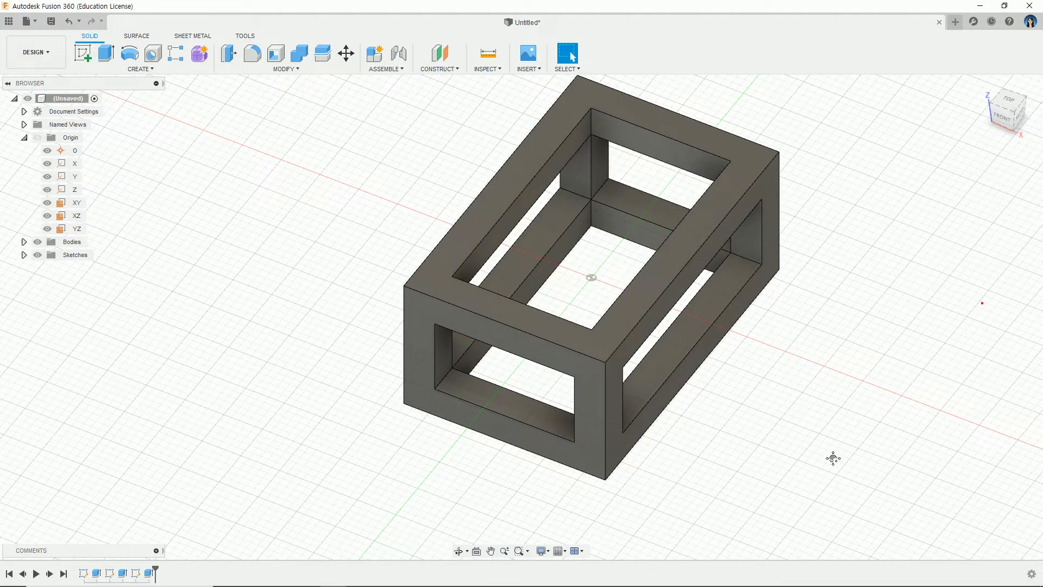
middle_click_drag(833, 456, 759, 467, "shift")
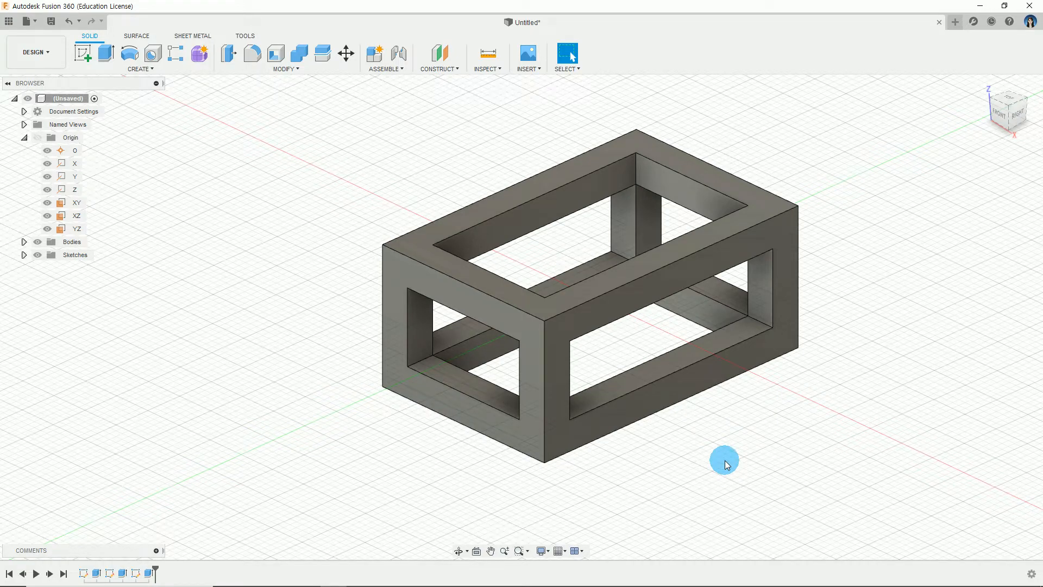
Examine the chamfer callout in the drawing PDF's front view, marking both upper corners and writing "Chamfer" on screen, and return to Fusion 360
key("alt+Tab")
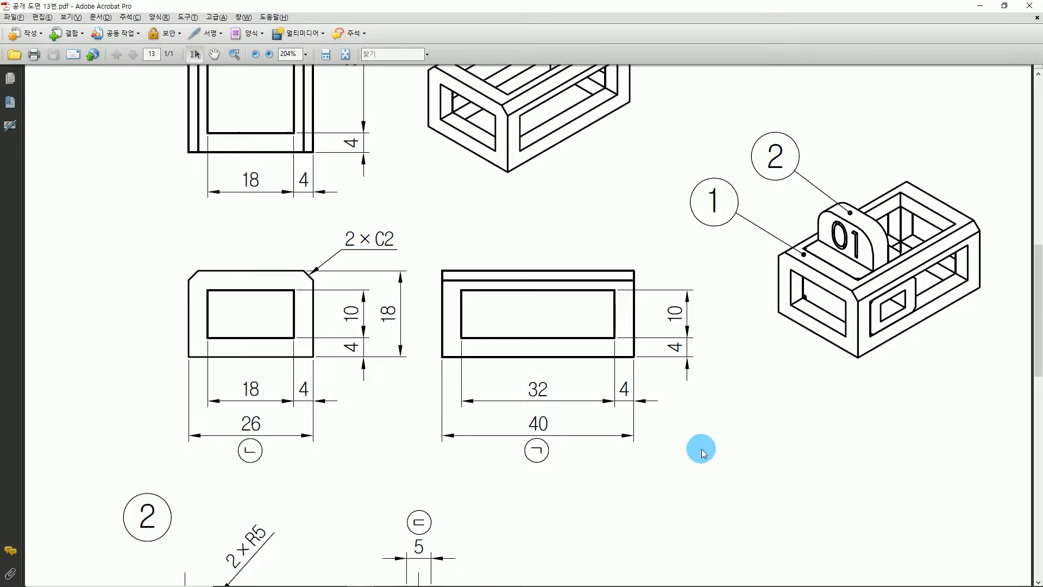
scroll(702, 448, "up", 2)
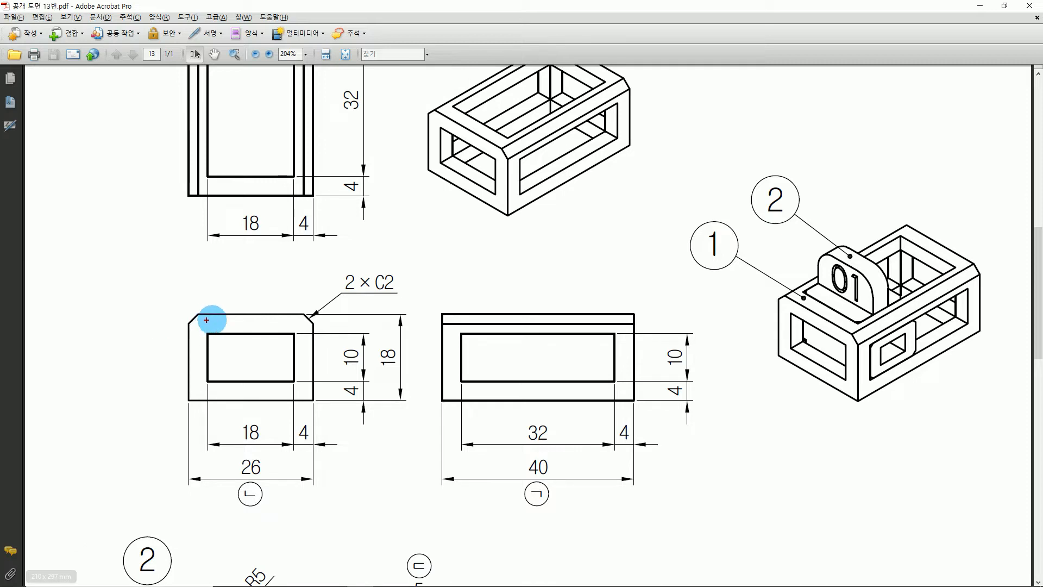
left_click_drag(350, 292, 388, 292)
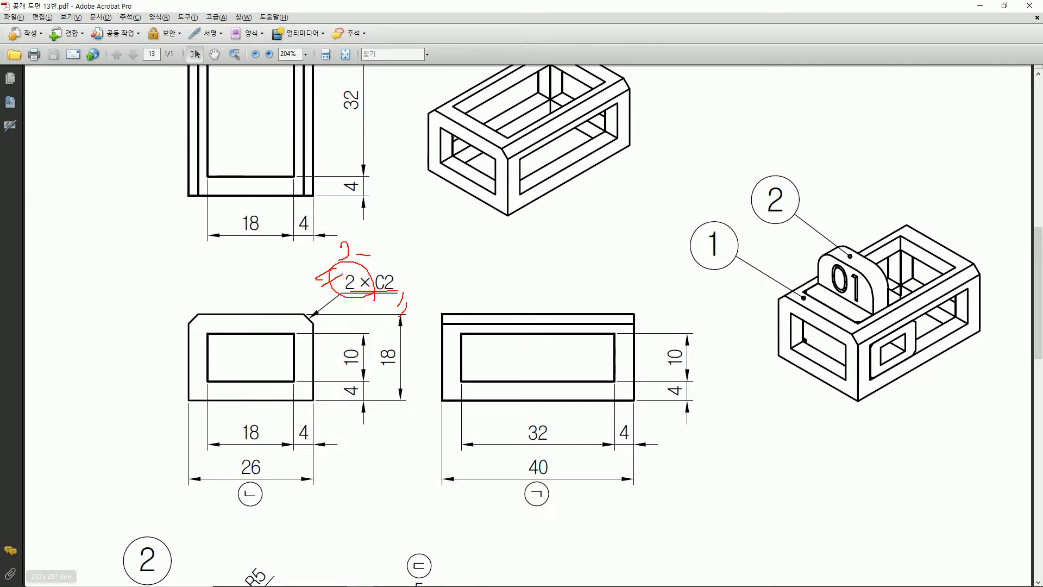
left_click_drag(330, 248, 369, 240)
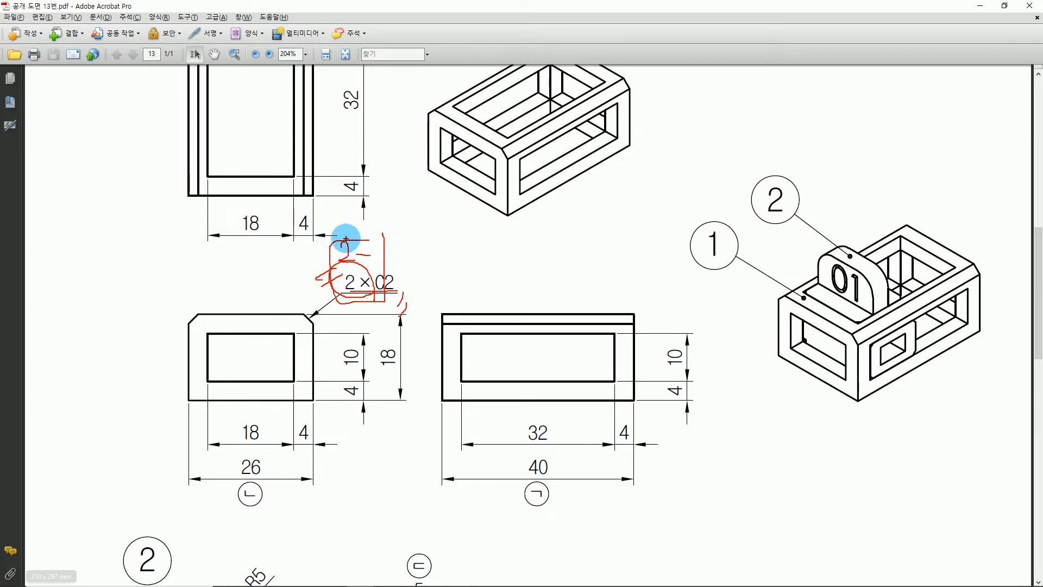
key("e")
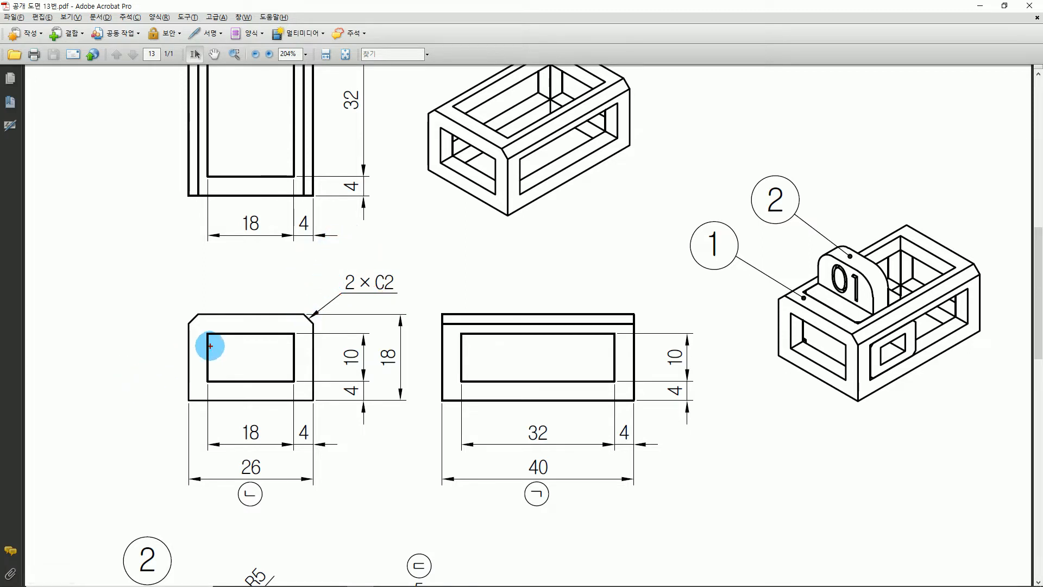
left_click_drag(302, 312, 319, 332)
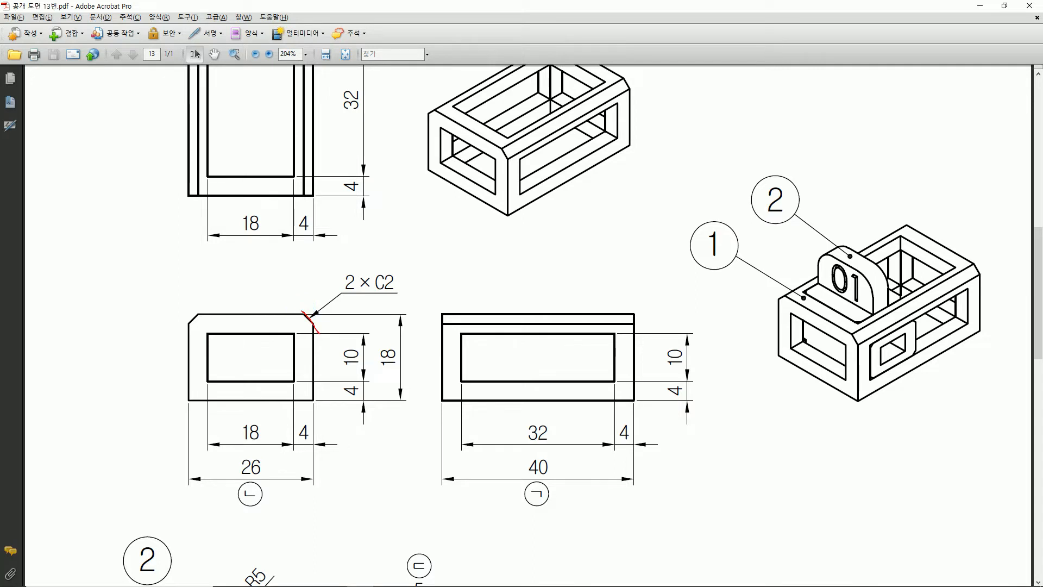
mouse_move(208, 308)
left_mouse_down()
mouse_move(188, 316)
mouse_move(194, 293)
left_mouse_up()
left_click(367, 293)
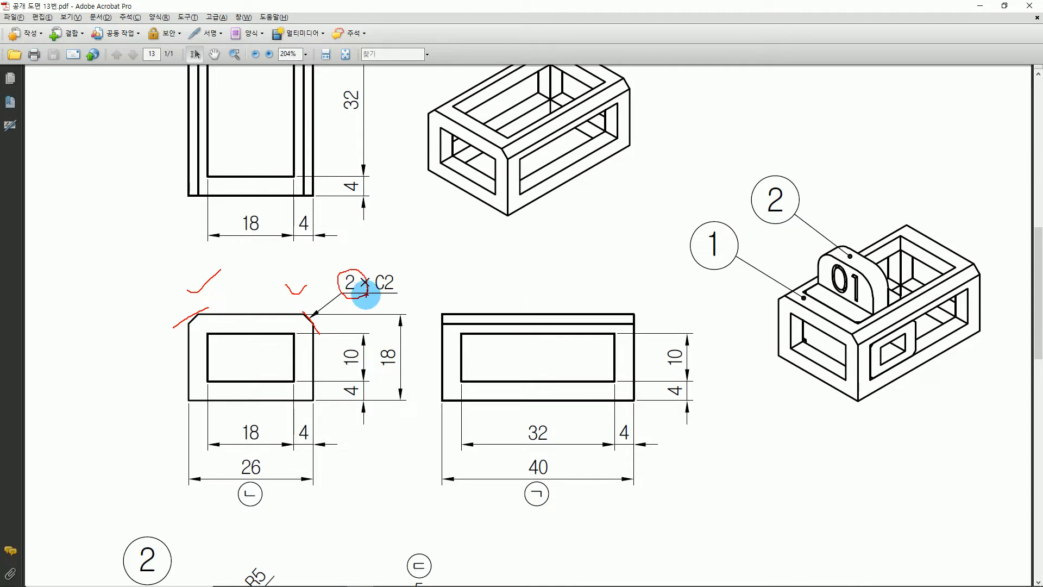
left_click_drag(366, 293, 353, 306)
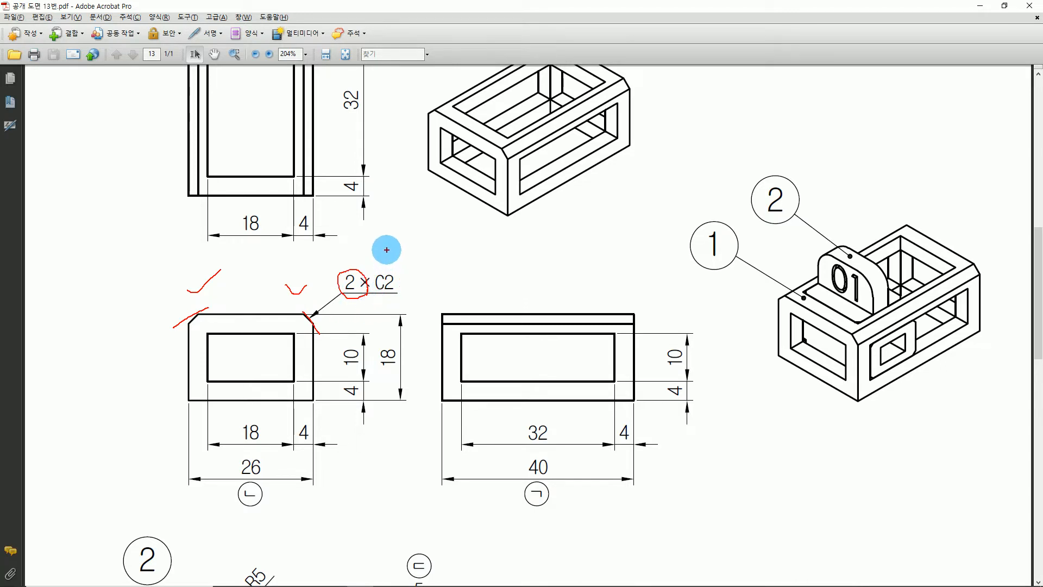
left_click_drag(386, 250, 384, 270)
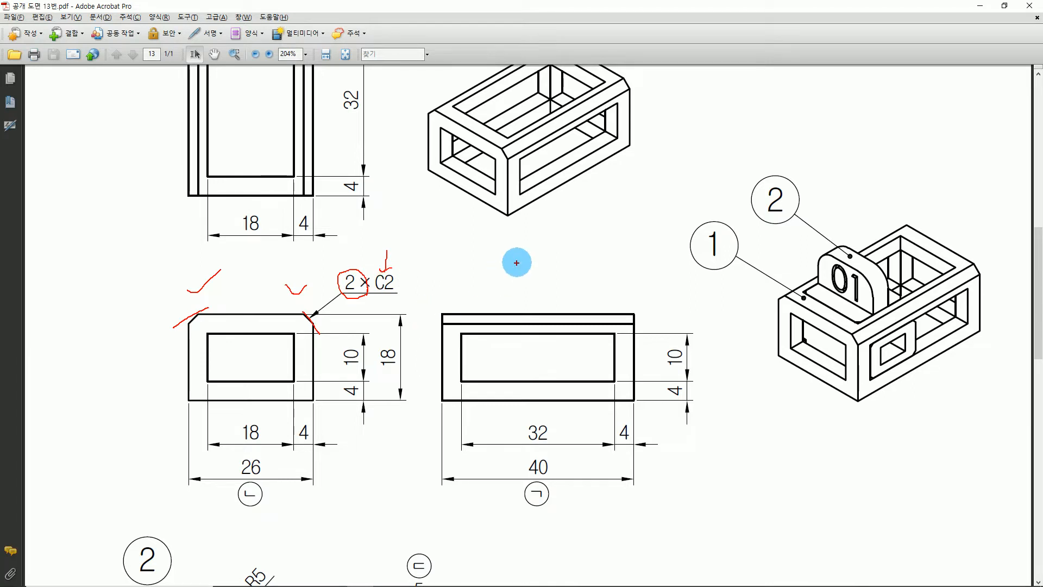
left_click_drag(523, 259, 508, 296)
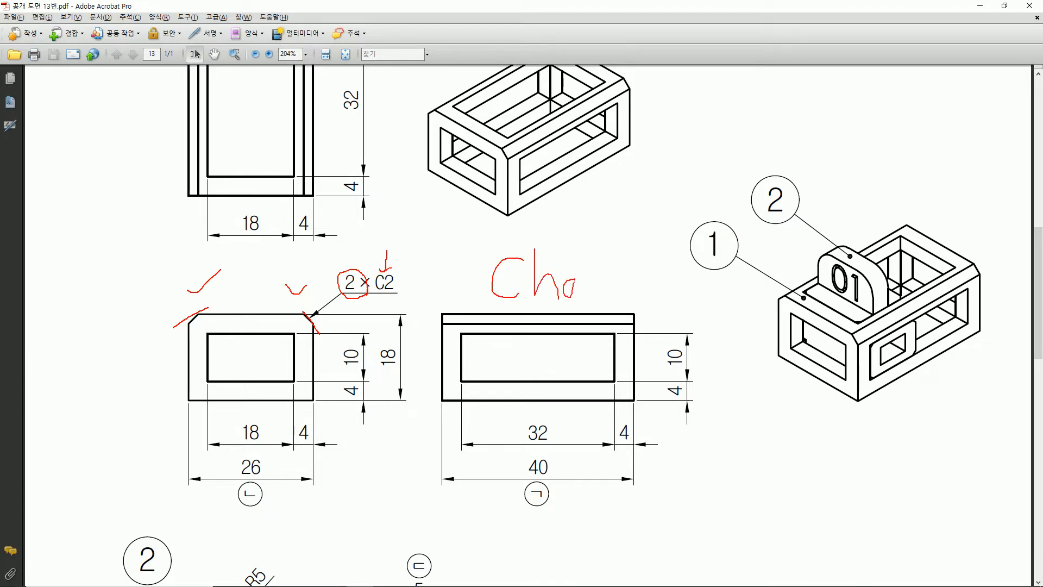
left_click_drag(575, 279, 636, 297)
left_click_drag(693, 251, 680, 309)
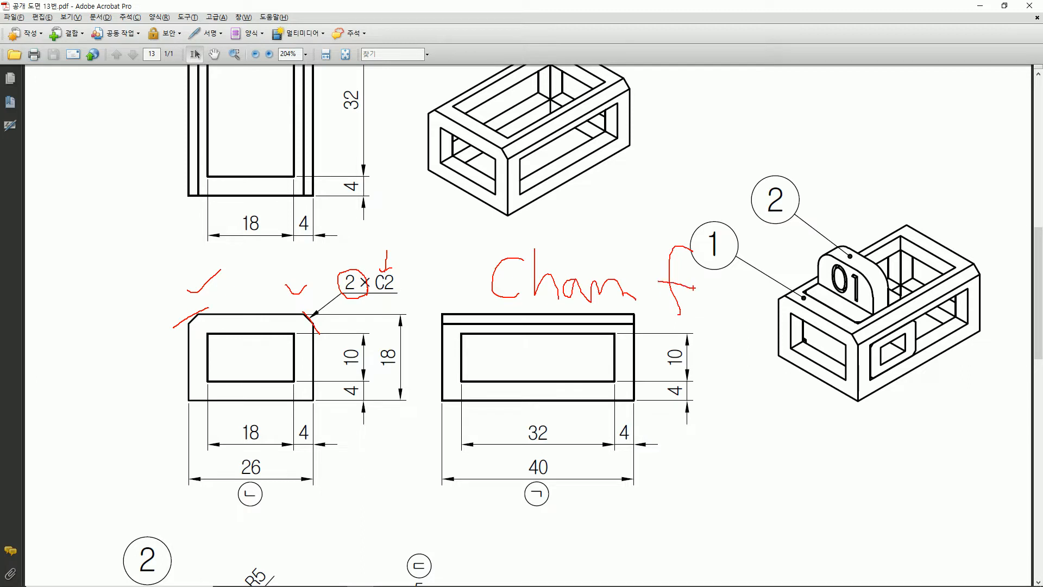
left_click_drag(465, 239, 467, 256)
left_click_drag(470, 245, 472, 251)
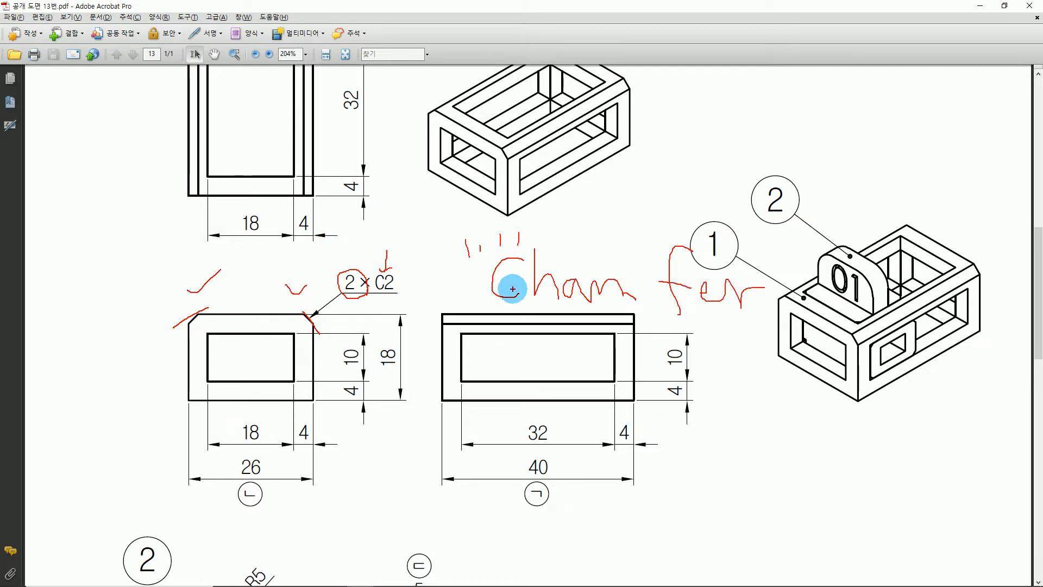
left_click_drag(392, 296, 401, 299)
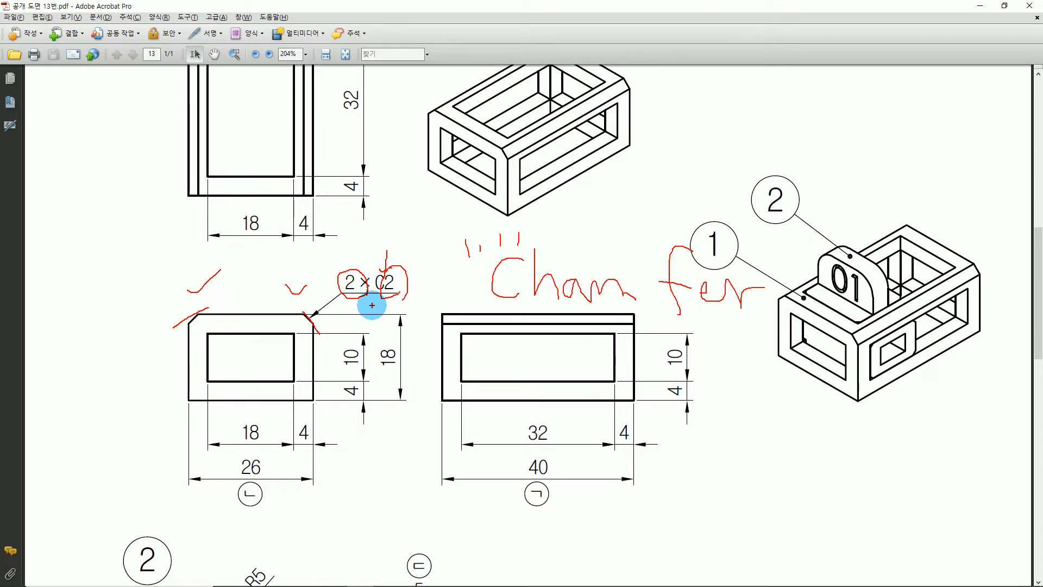
key("Escape")
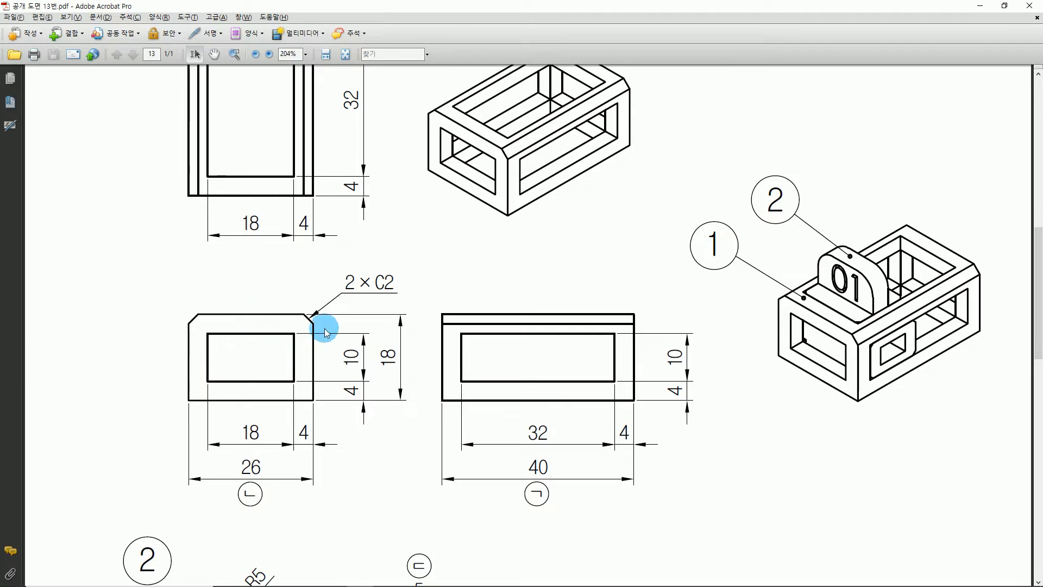
key("alt+Tab")
Set up an equal-distance chamfer of 2 mm on the frame body's two long top edges
left_click(286, 68)
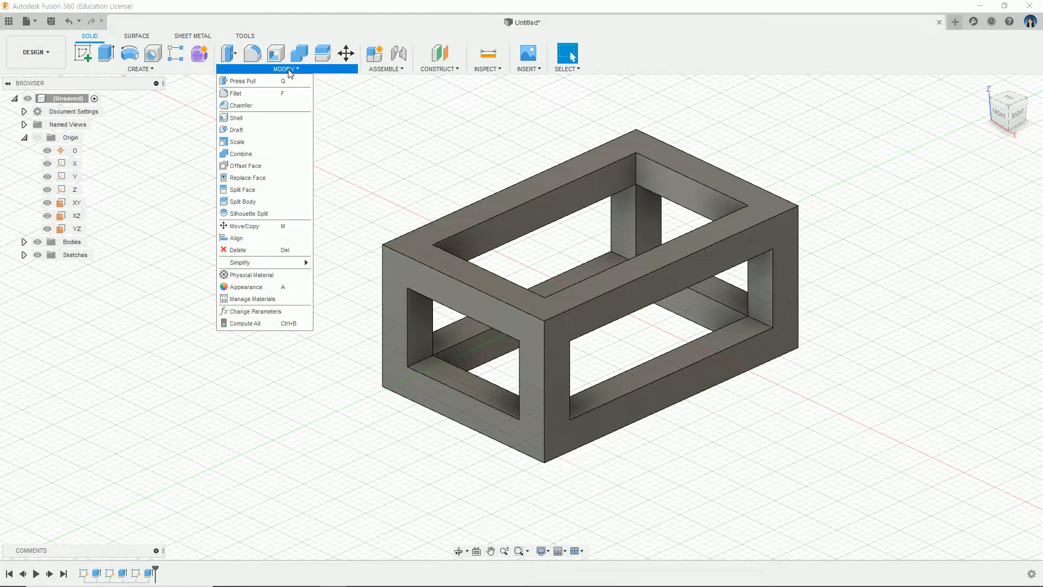
left_click(267, 106)
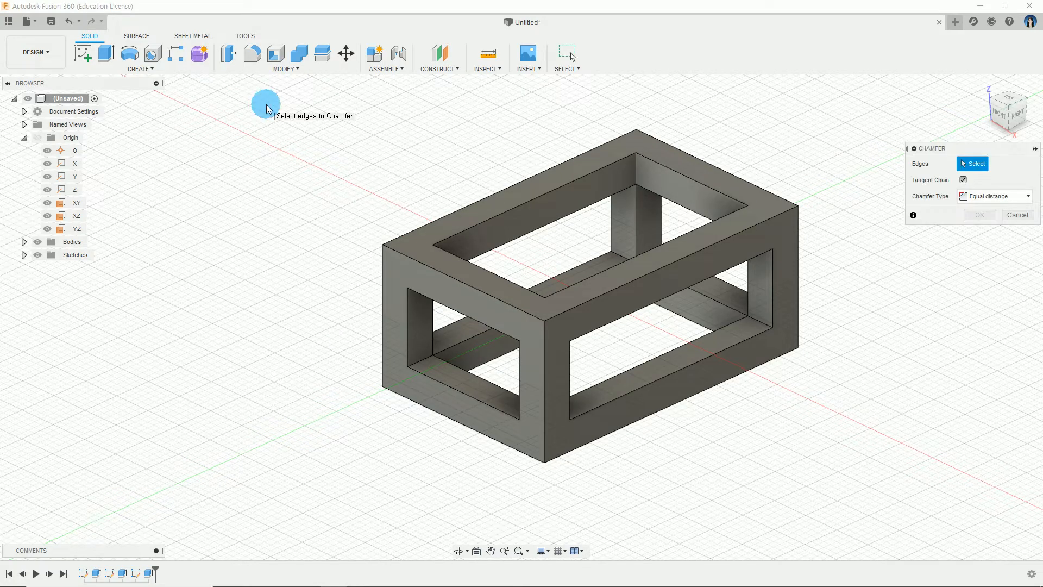
key("alt+Tab")
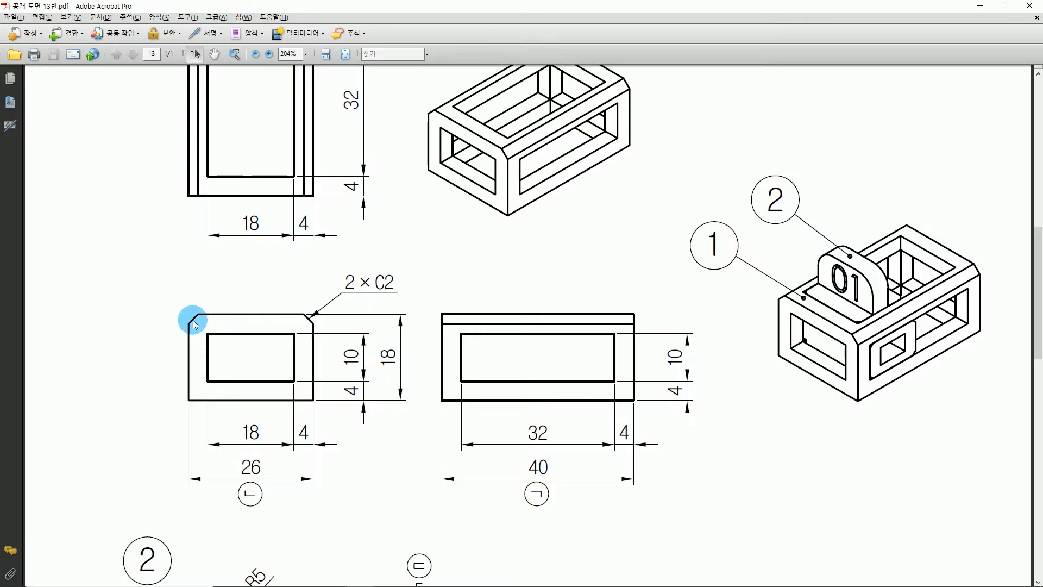
key("alt+Tab")
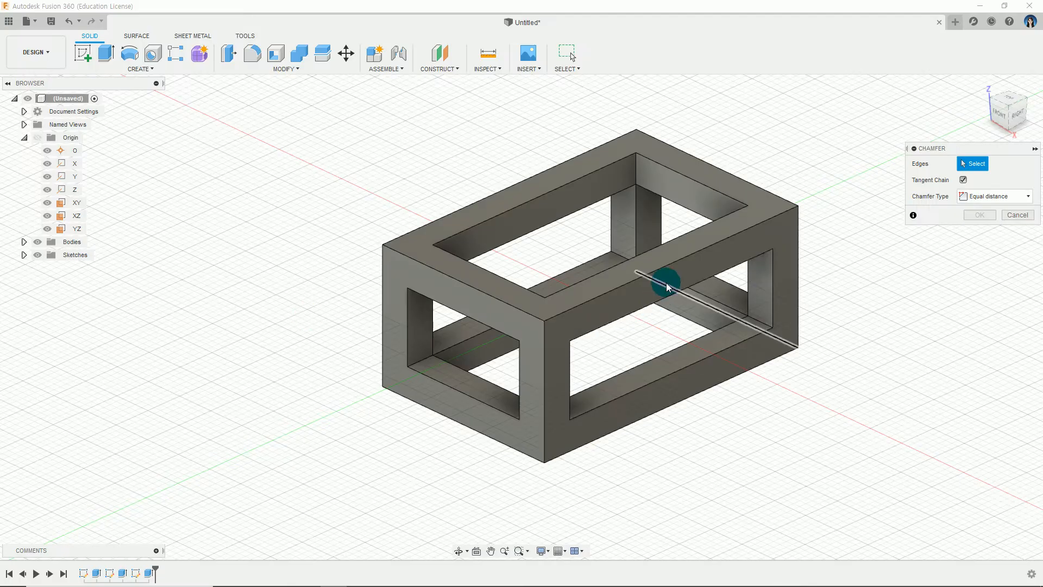
left_click(666, 268)
left_click(551, 169)
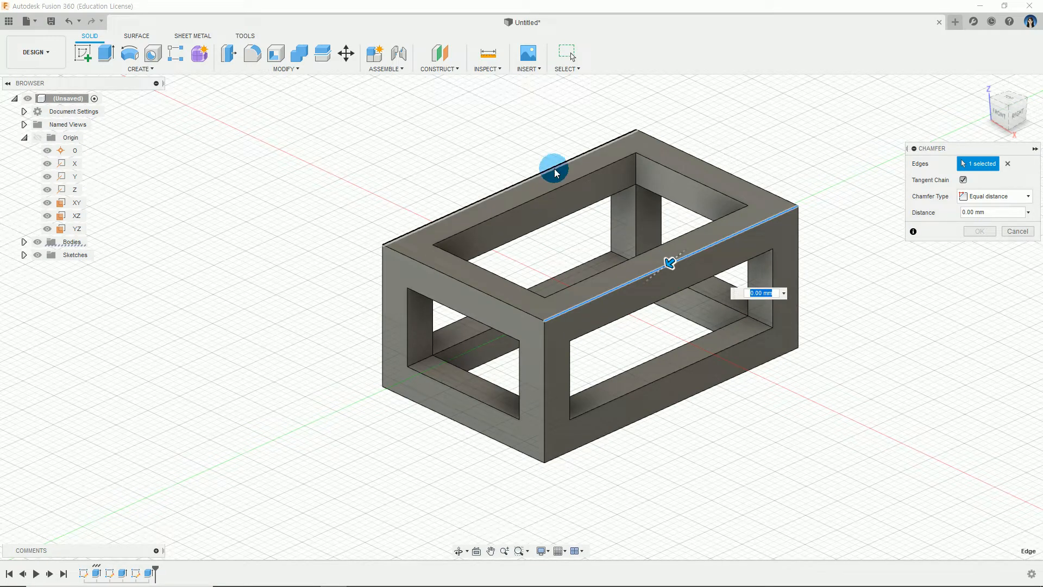
type("2")
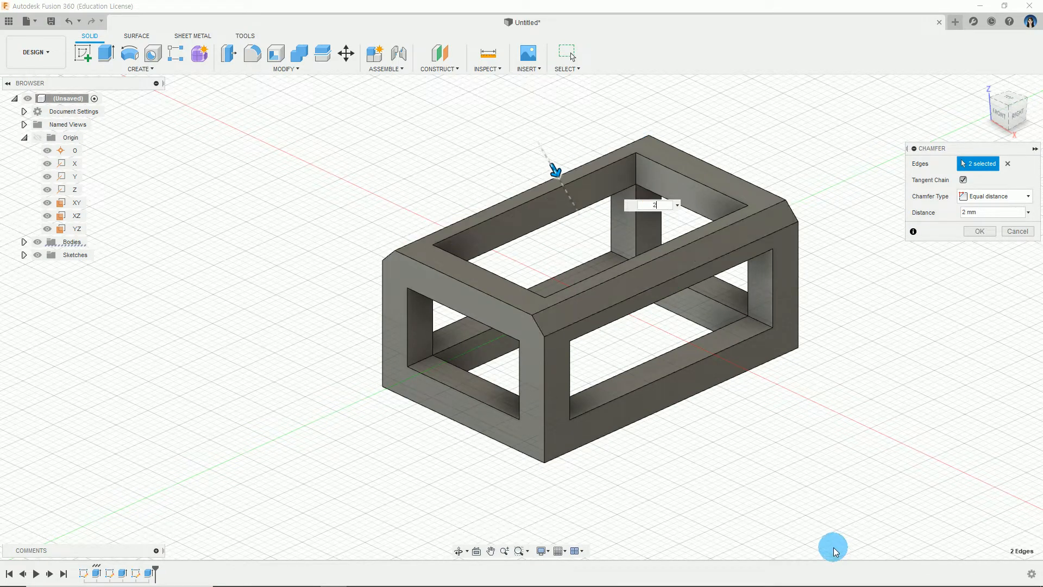
Compare the chamfer preview from the top with the PDF drawing, marking the chamfer lines in part 1's top and side views, and return to Fusion 360
left_click(1009, 99)
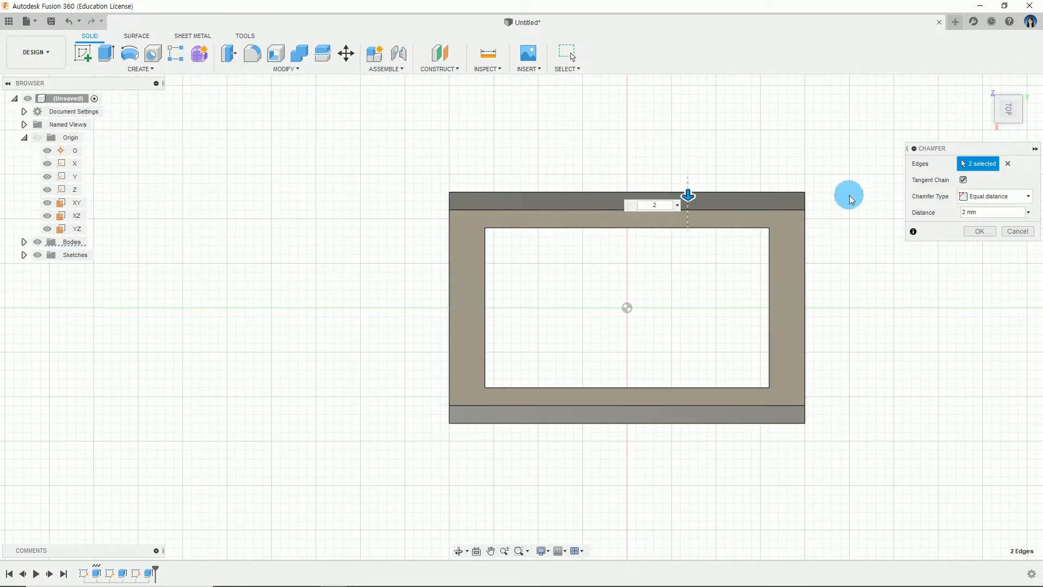
key("alt+Tab")
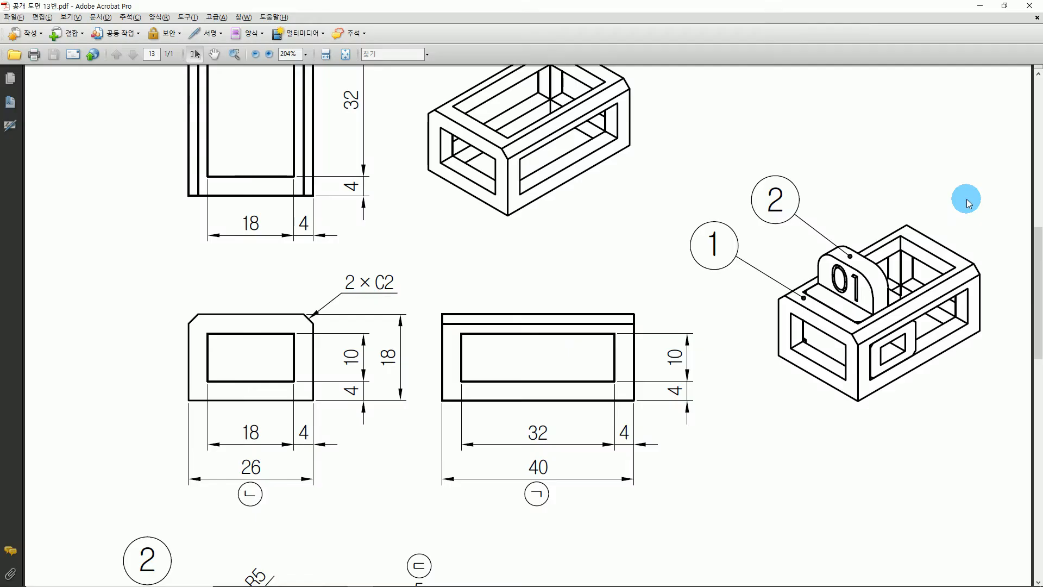
scroll(158, 170, "up", 4)
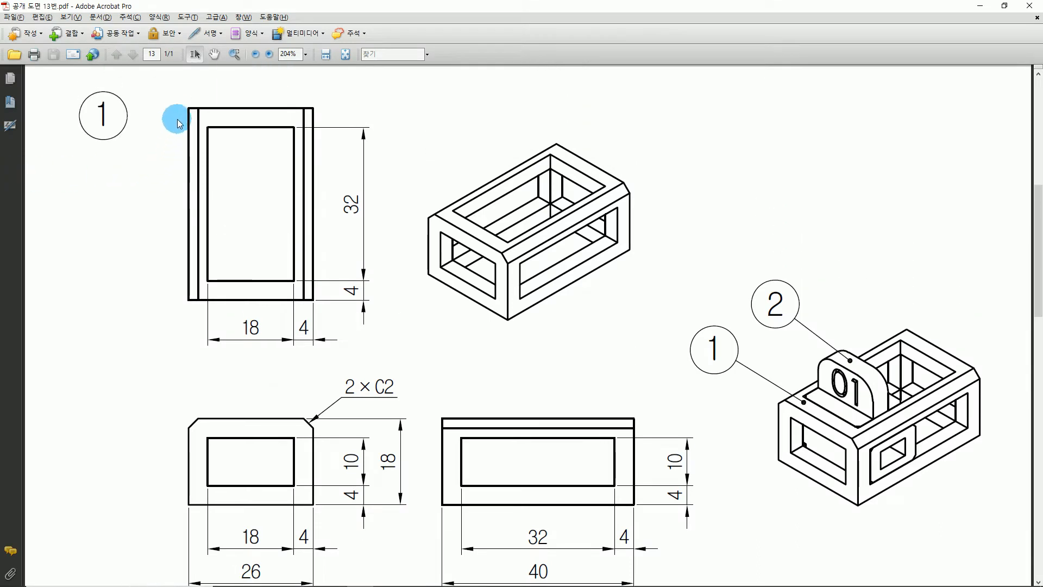
left_click_drag(185, 107, 185, 300)
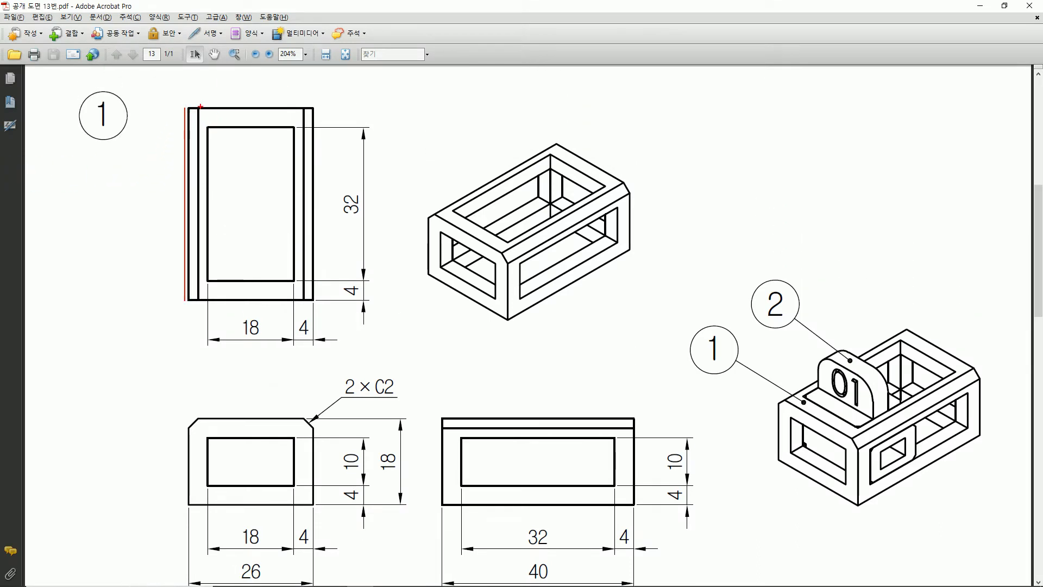
left_click_drag(200, 107, 200, 289)
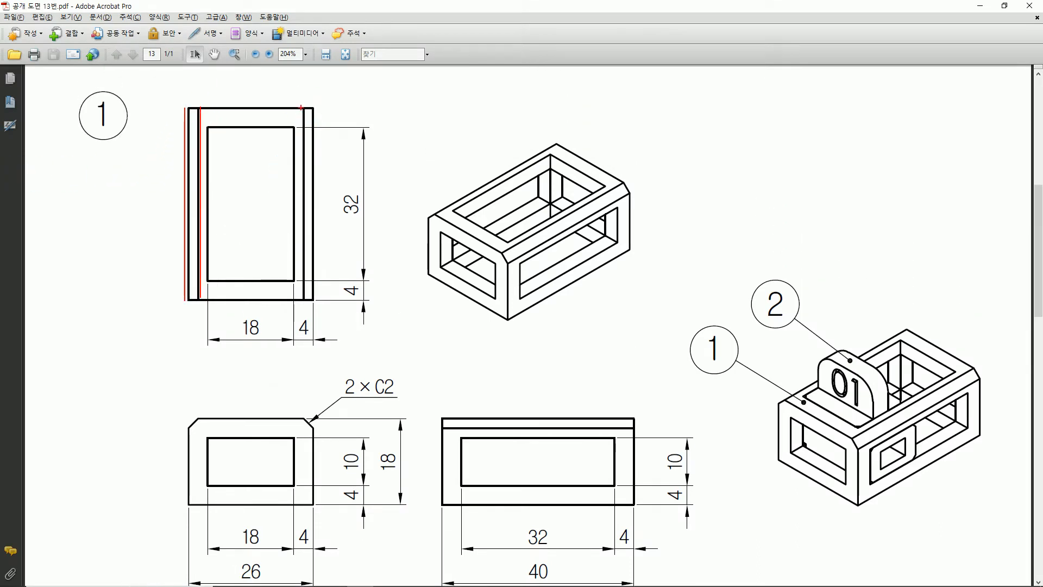
left_click_drag(302, 107, 306, 282)
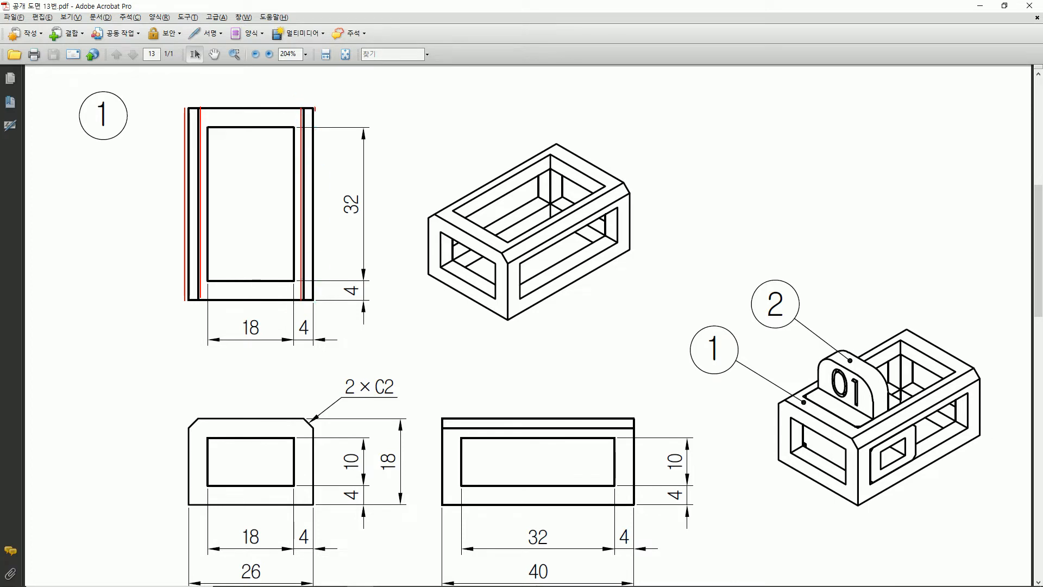
left_click_drag(314, 109, 307, 309)
left_click_drag(443, 418, 639, 419)
left_click_drag(442, 426, 635, 427)
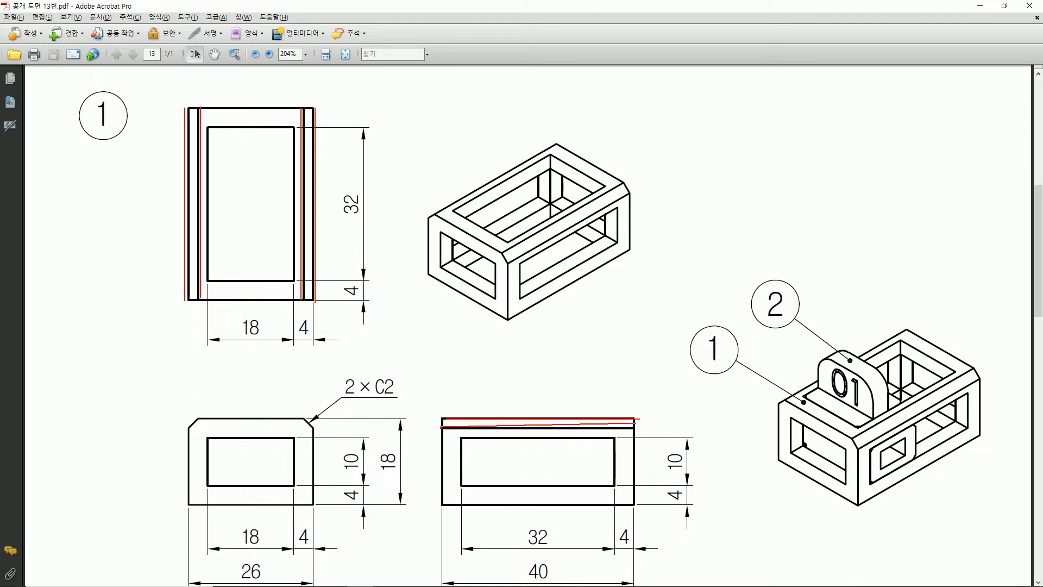
key("Escape")
key("alt+Tab")
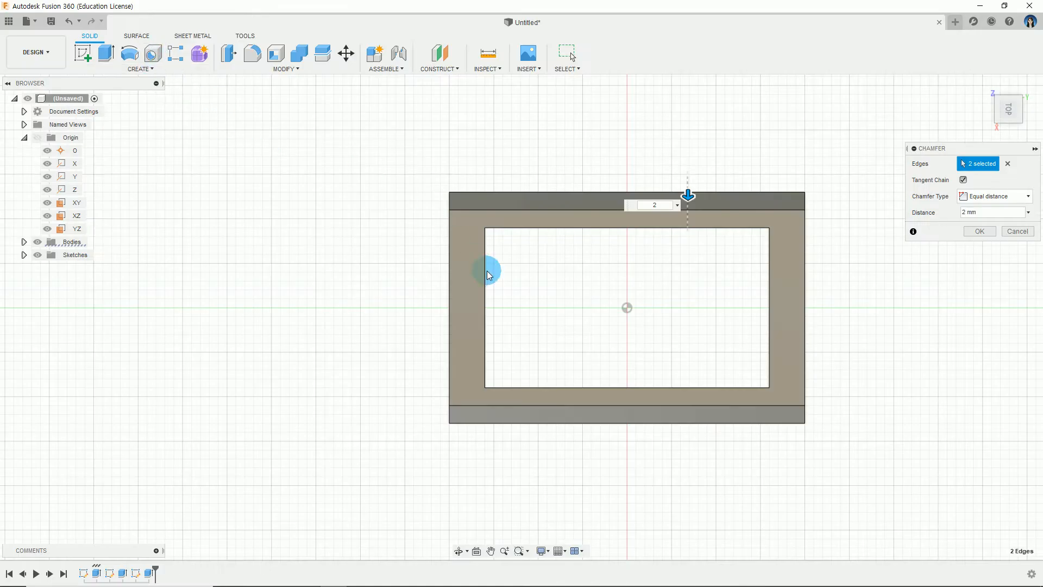
Apply the 2 mm chamfer to the frame body's long top edges
middle_click_drag(570, 407, 644, 280, "shift")
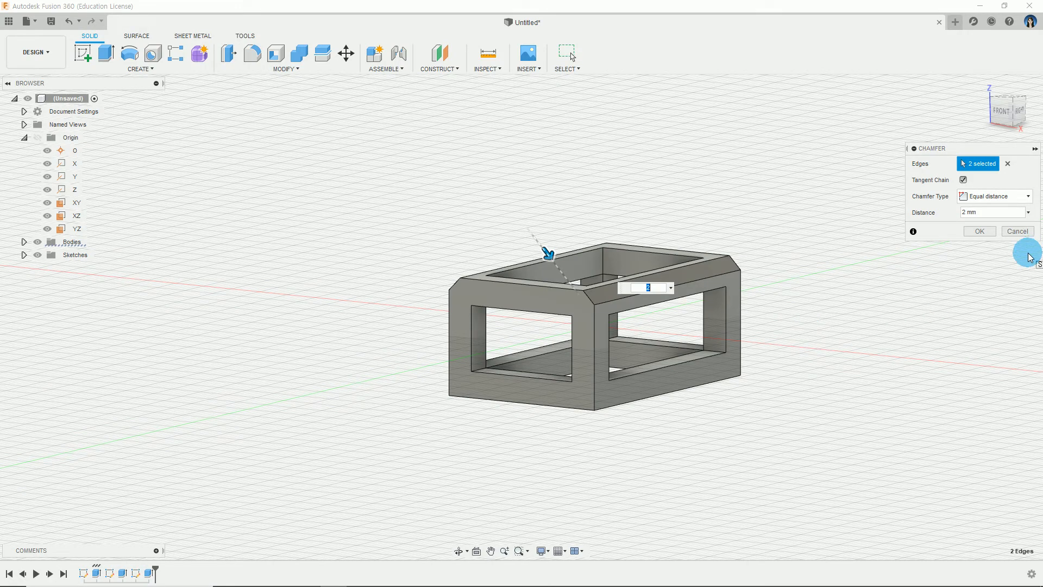
left_click(980, 231)
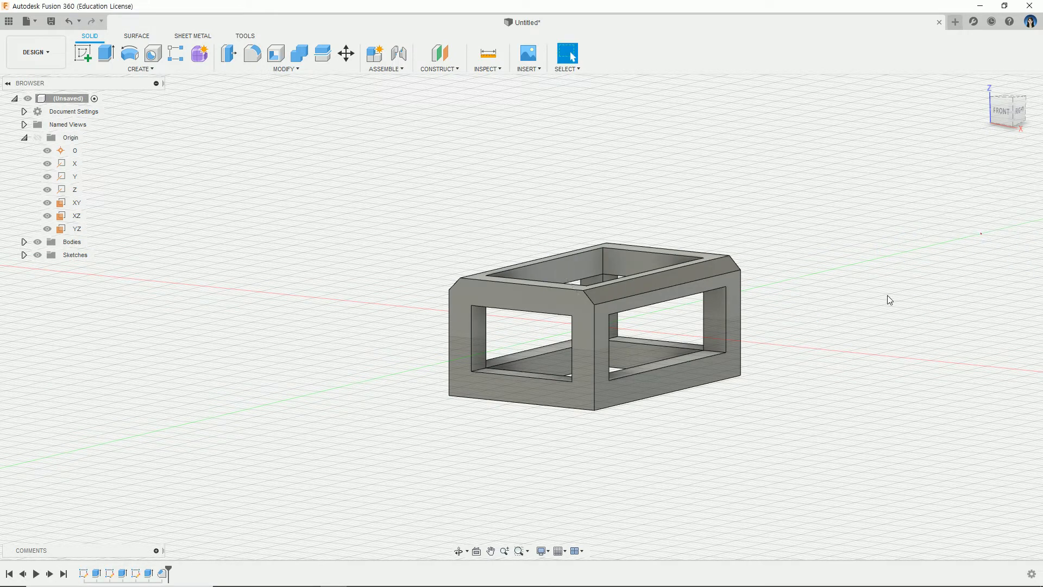
middle_click_drag(730, 349, 768, 402)
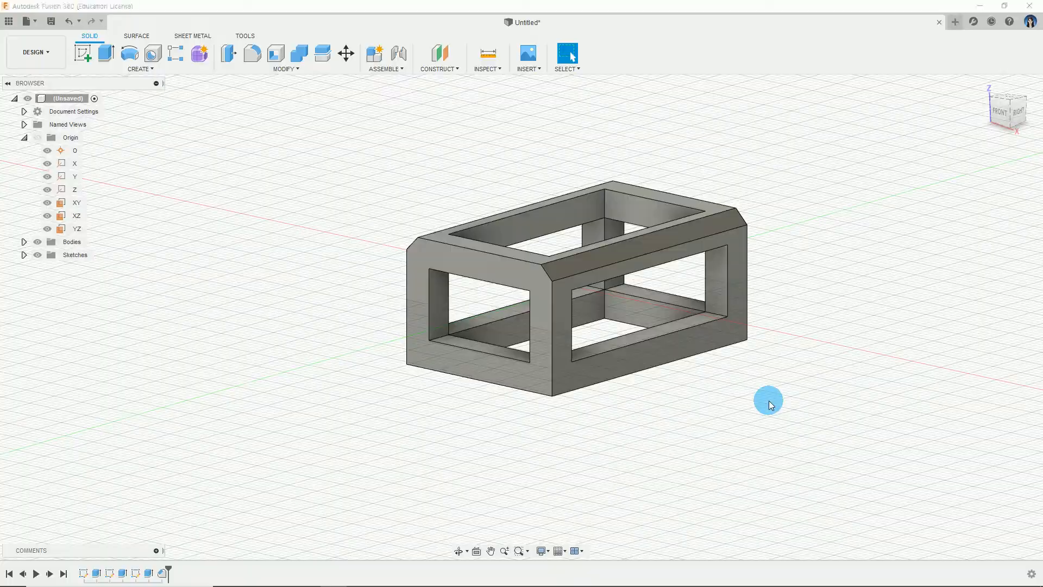
Examine part 2 in the drawing PDF, circling and starring its front view, and return to Fusion 360
key("alt+Tab")
scroll(513, 381, "down", 10)
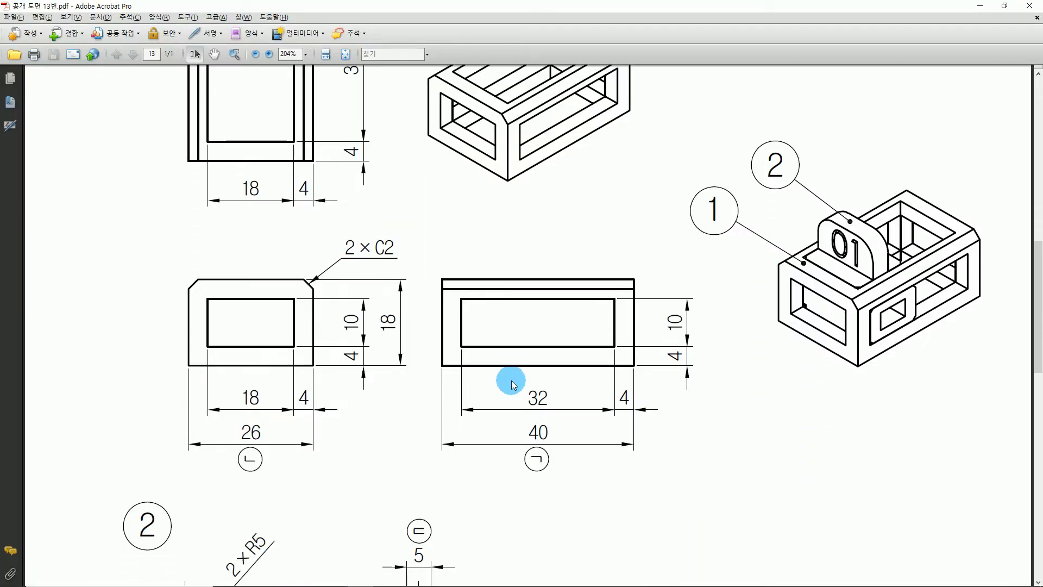
scroll(523, 384, "down", 2)
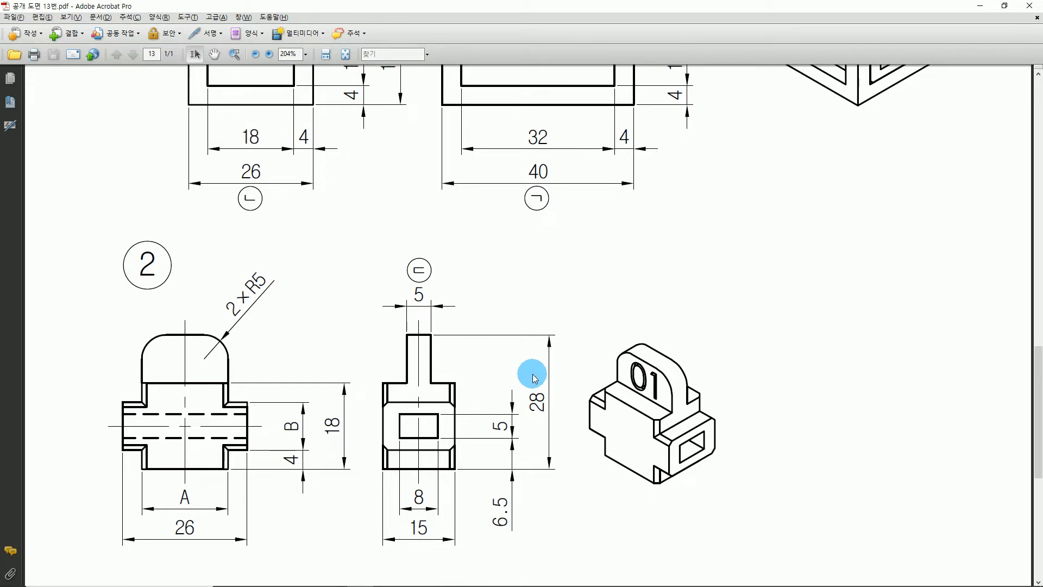
mouse_move(252, 465)
left_mouse_down()
mouse_move(100, 451)
mouse_move(282, 385)
mouse_move(241, 501)
left_mouse_up()
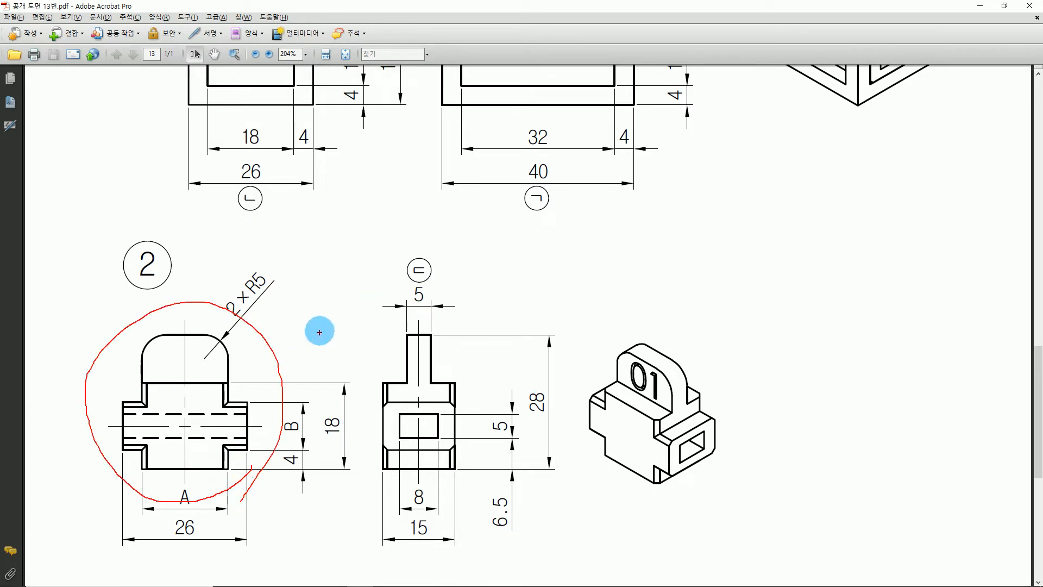
left_click_drag(319, 328, 312, 356)
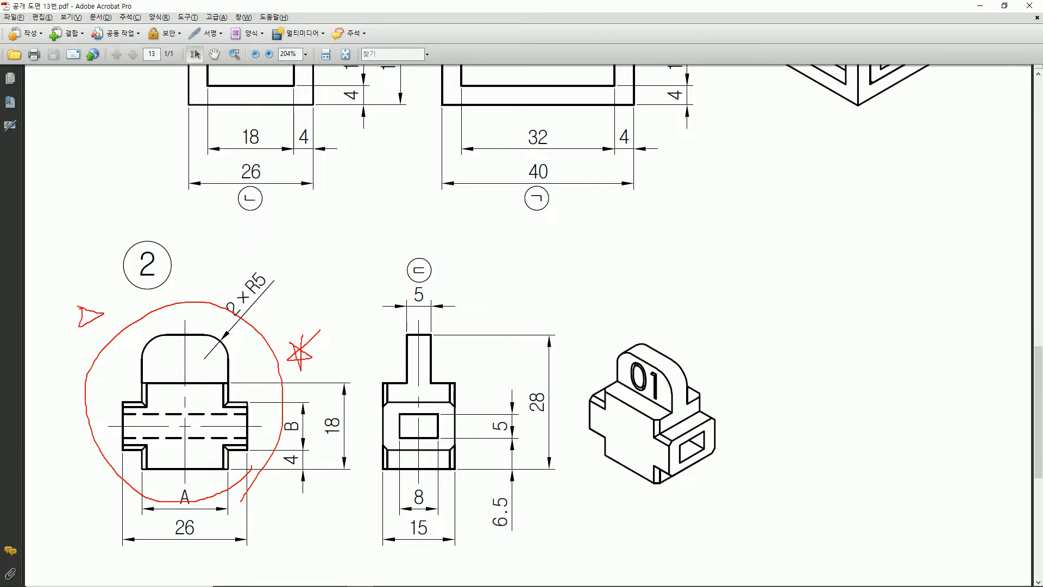
left_click_drag(81, 309, 101, 284)
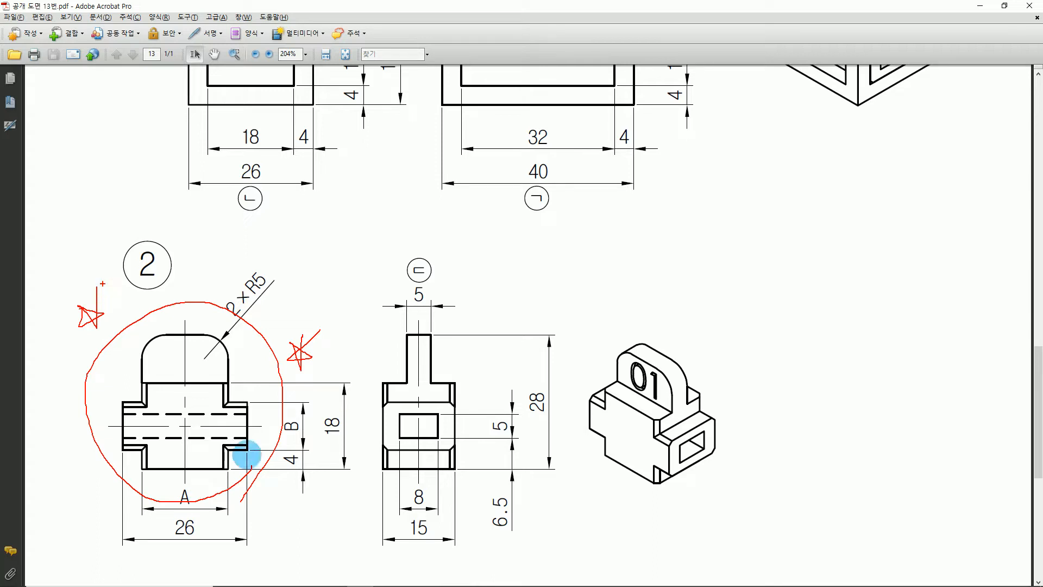
key("Escape")
scroll(344, 442, "down", 5)
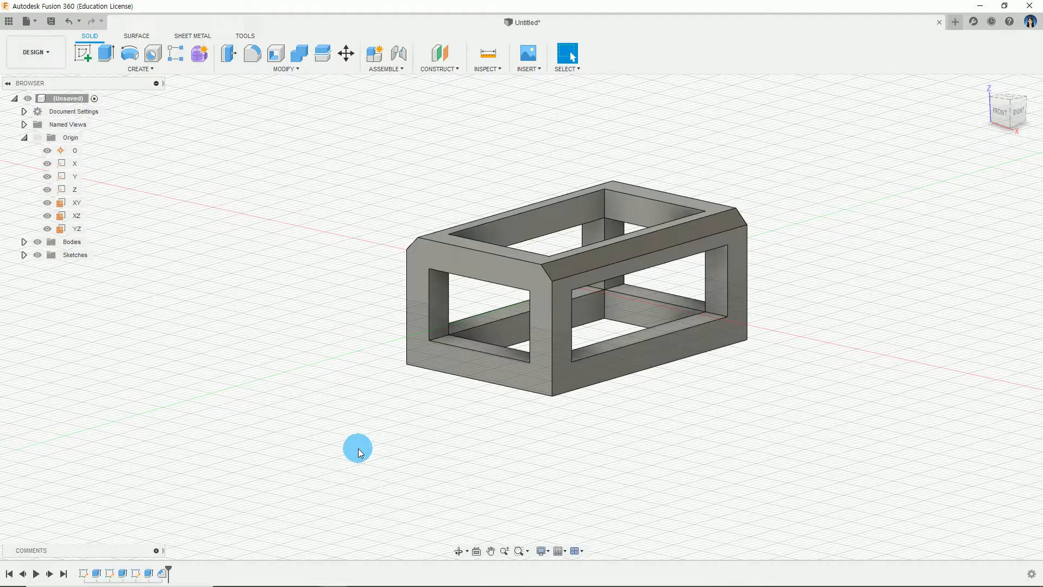
Create a new sketch on the origin XZ plane for part 2
left_click(86, 223)
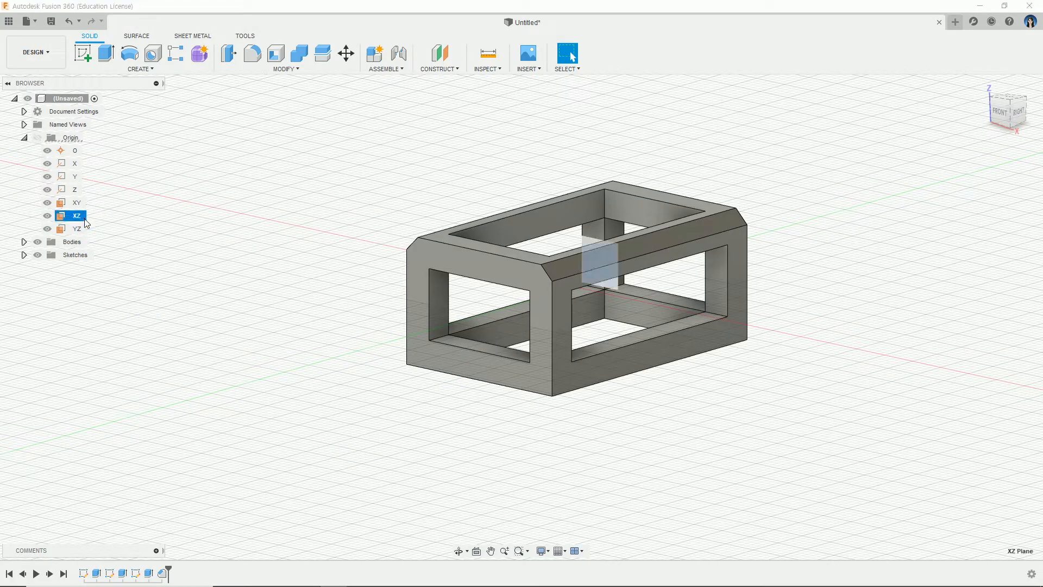
middle_click_drag(334, 368, 333, 366, "shift")
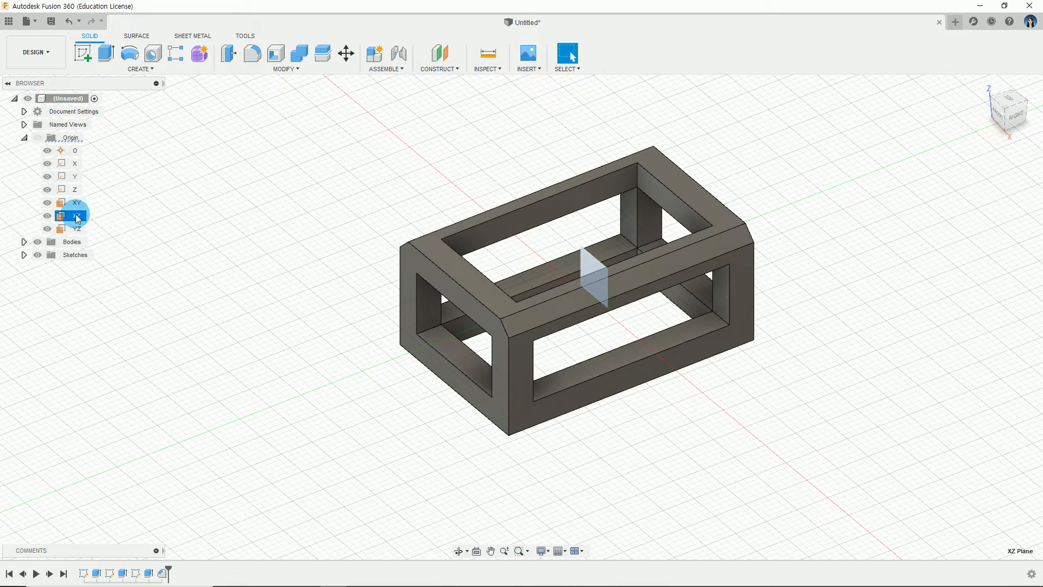
right_click(80, 218)
left_click(139, 238)
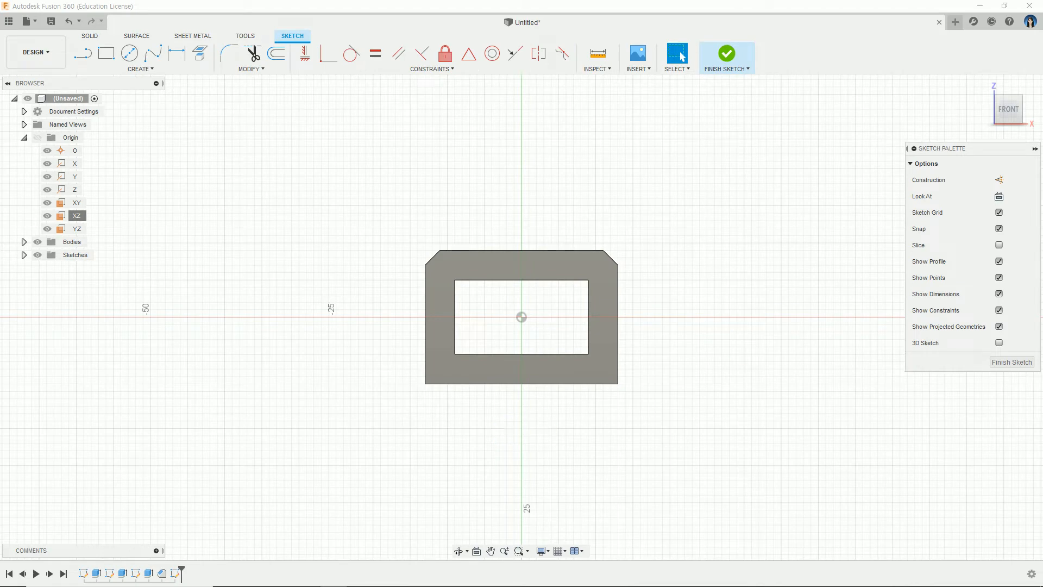
Study the outline of part 2's front view in the drawing PDF, tracing the cross-shaped body and its upper tab
key("alt+Tab")
key("alt+Tab")
key("alt+Tab")
left_click(731, 457)
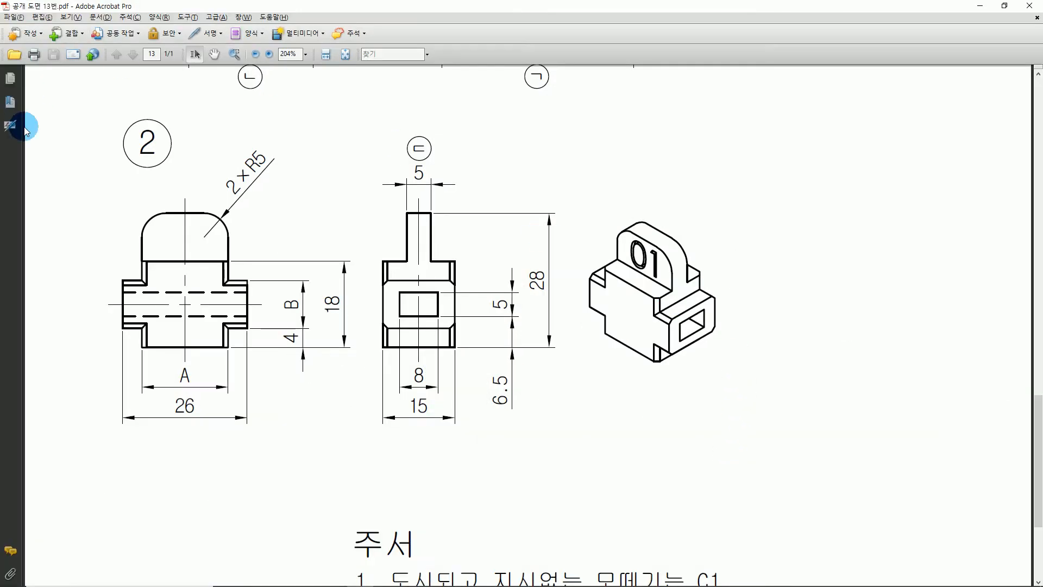
left_click_drag(96, 269, 237, 367)
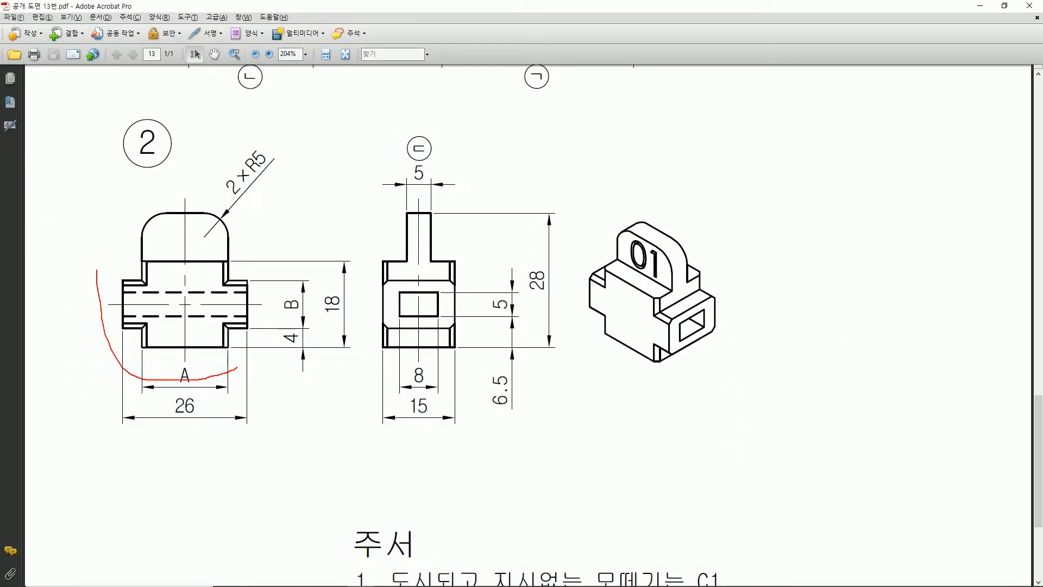
key("e")
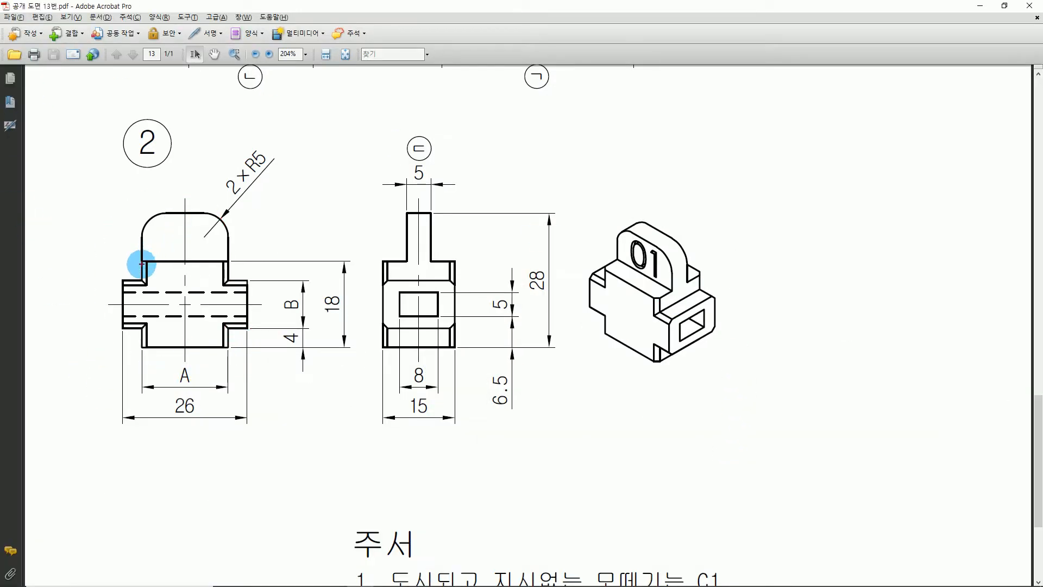
mouse_move(143, 260)
left_mouse_down()
mouse_move(126, 282)
mouse_move(132, 326)
mouse_move(152, 338)
mouse_move(228, 314)
mouse_move(244, 294)
mouse_move(223, 261)
mouse_move(210, 261)
left_mouse_up()
mouse_move(143, 255)
left_mouse_down()
mouse_move(214, 210)
mouse_move(230, 260)
left_mouse_up()
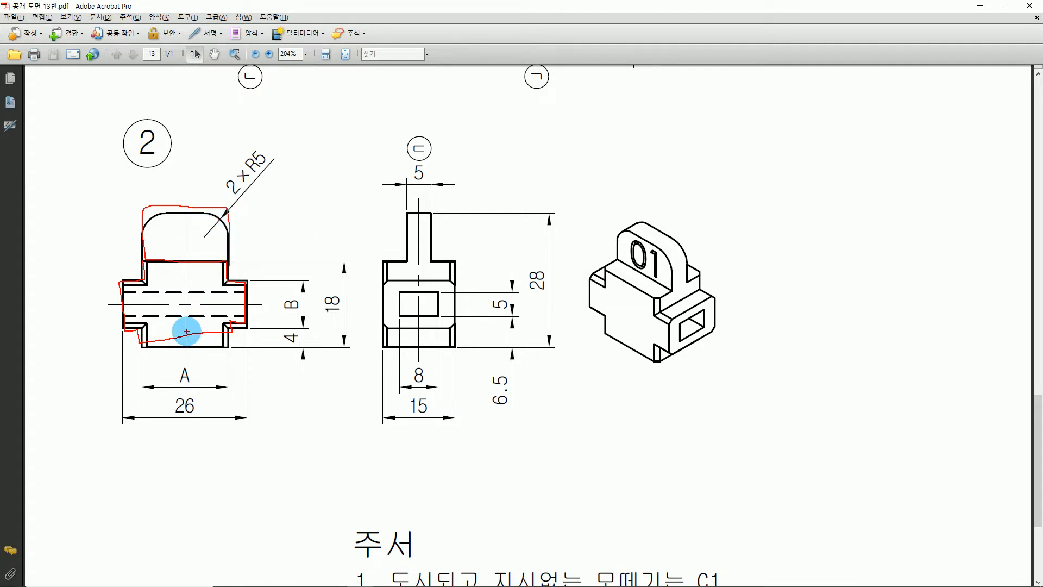
key("Escape")
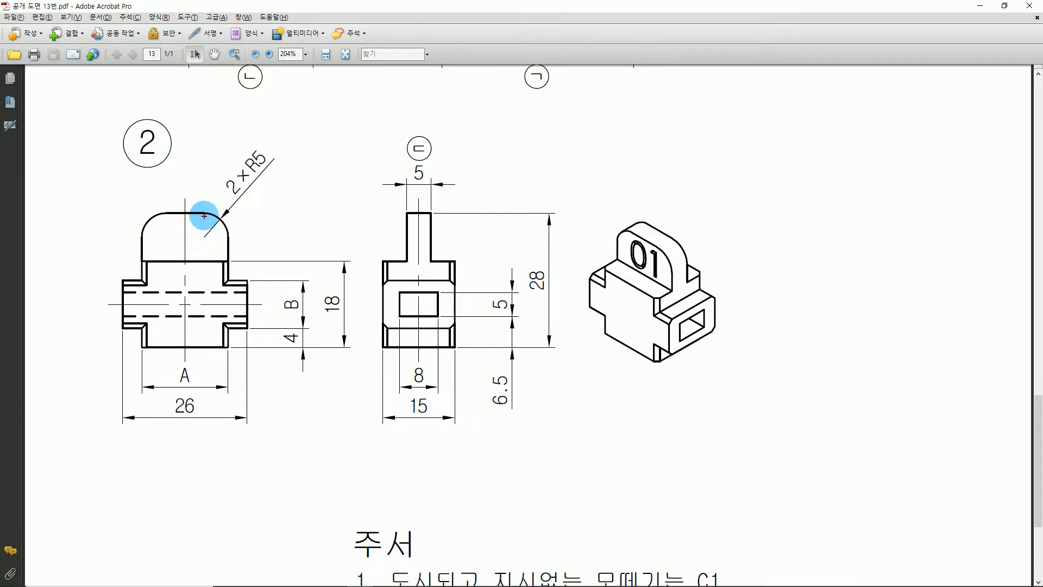
Examine the 2×R5 rounded corners of part 2's upper tab in the PDF, mark its square-cornered outline, and return to Fusion 360
left_click_drag(205, 217, 231, 240)
left_click_drag(158, 211, 140, 241)
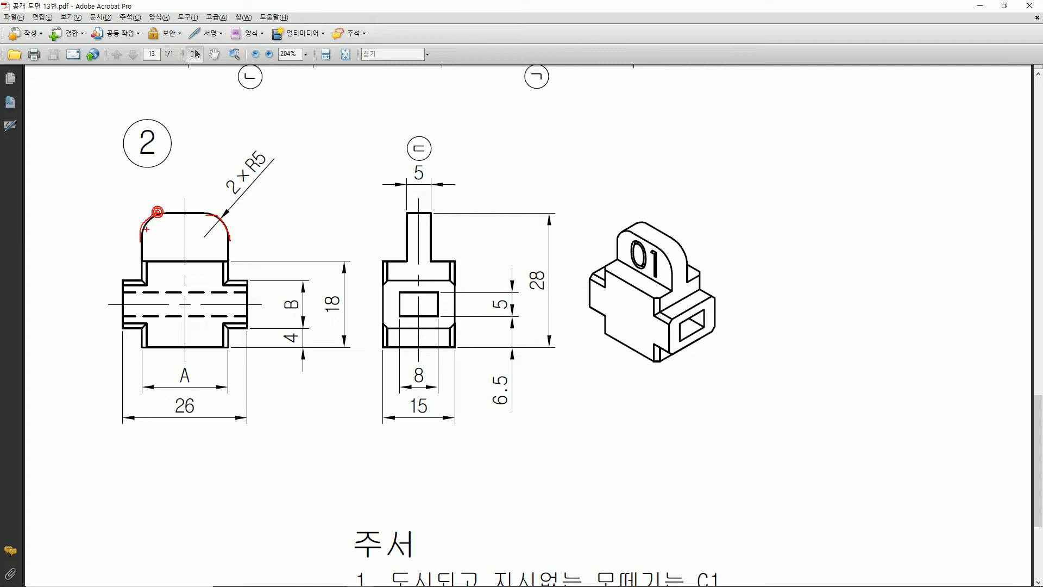
left_click_drag(261, 150, 263, 175)
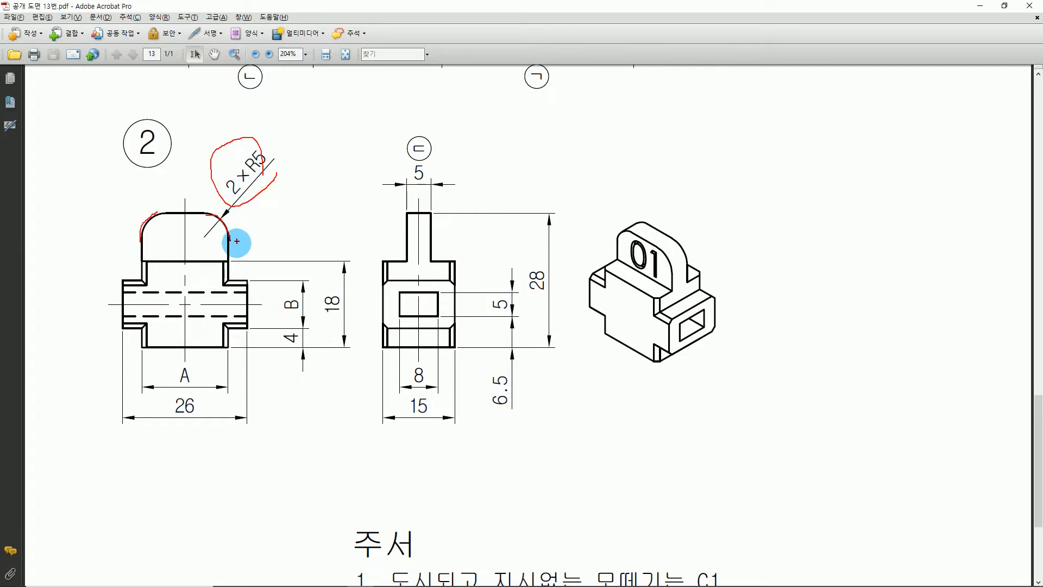
key("e")
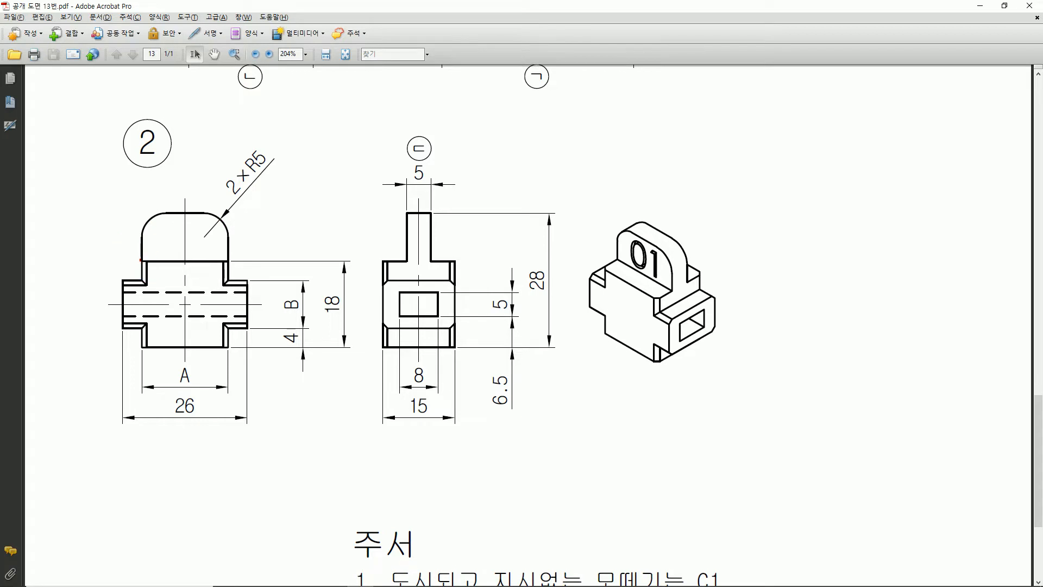
key("e")
left_click(140, 212)
left_click_drag(140, 212, 184, 212)
left_click(228, 212)
key("Escape")
key("alt+Tab")
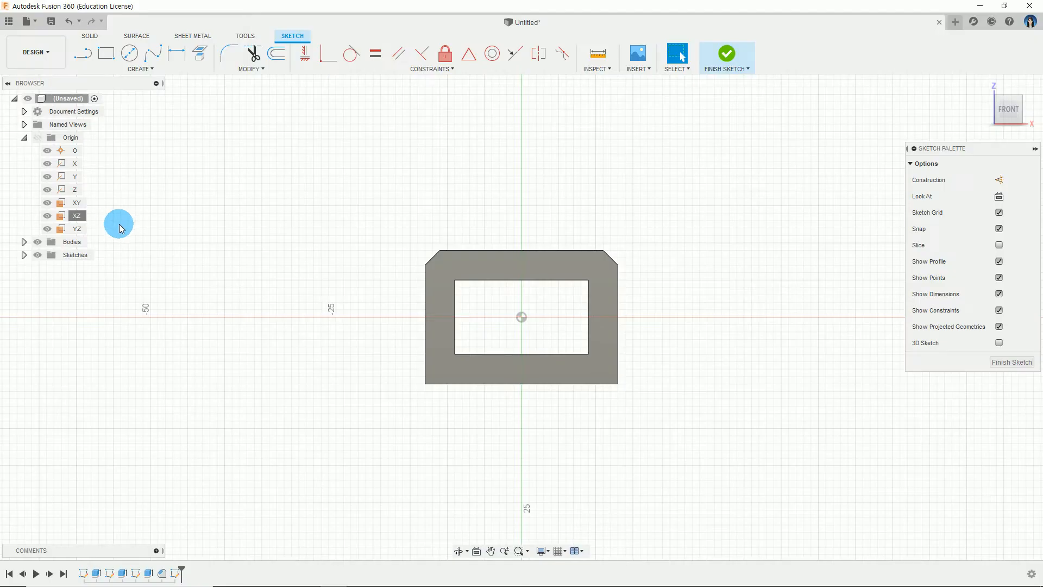
Examine the four notched corners of part 2's front view in the drawing PDF, tracing them in red, and return to Fusion 360
key("alt+Tab")
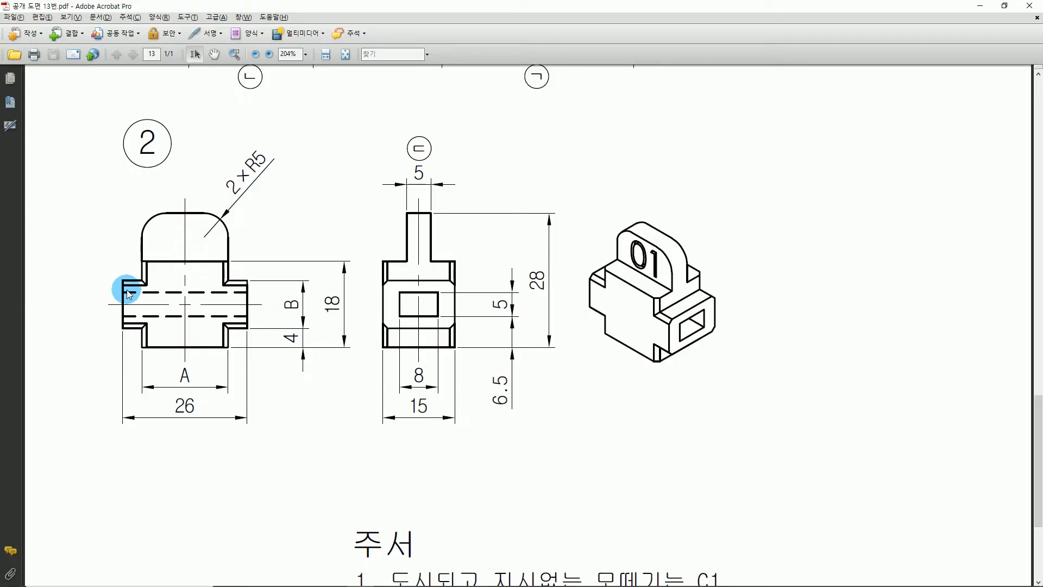
mouse_move(145, 264)
left_mouse_down()
mouse_move(145, 277)
mouse_move(119, 286)
mouse_move(129, 318)
left_mouse_up()
left_click_drag(224, 276, 225, 263)
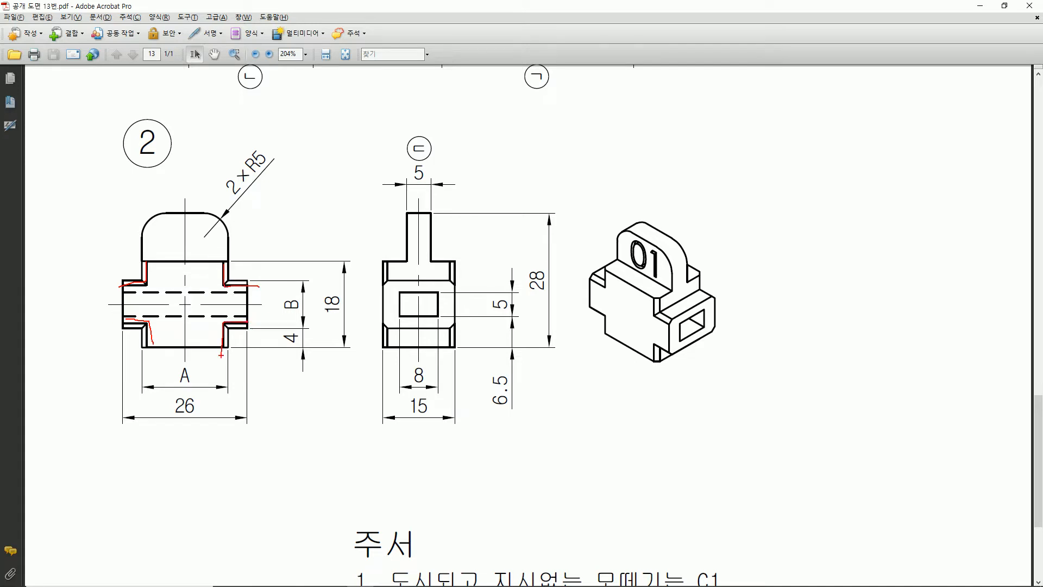
left_click(221, 355)
key("Escape")
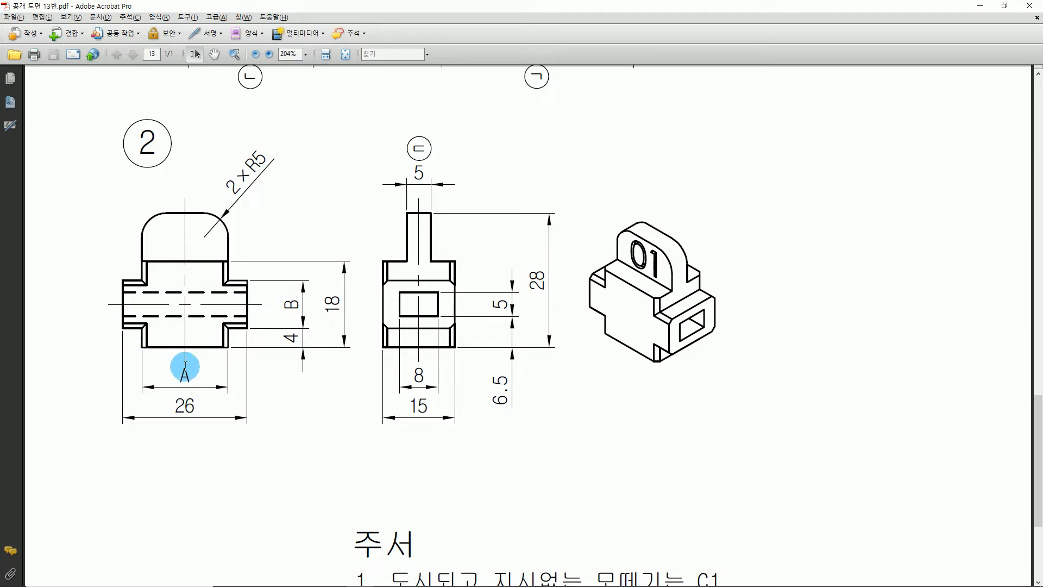
key("alt+Tab")
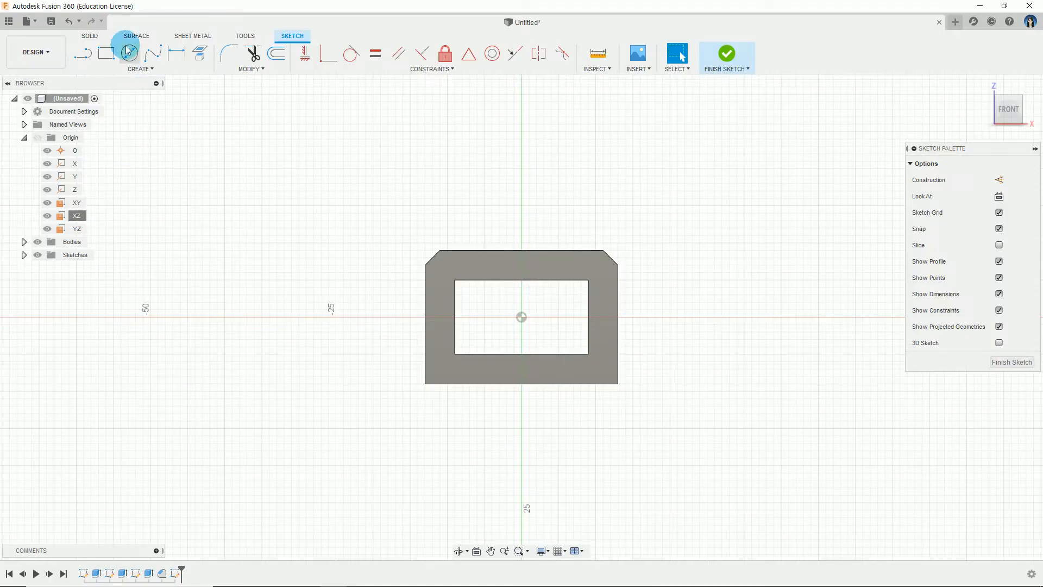
Draw two overlapping center rectangles on the origin, a flat one about 22 mm wide and a taller one about 16 mm wide
left_click(128, 71)
mouse_move(158, 93)
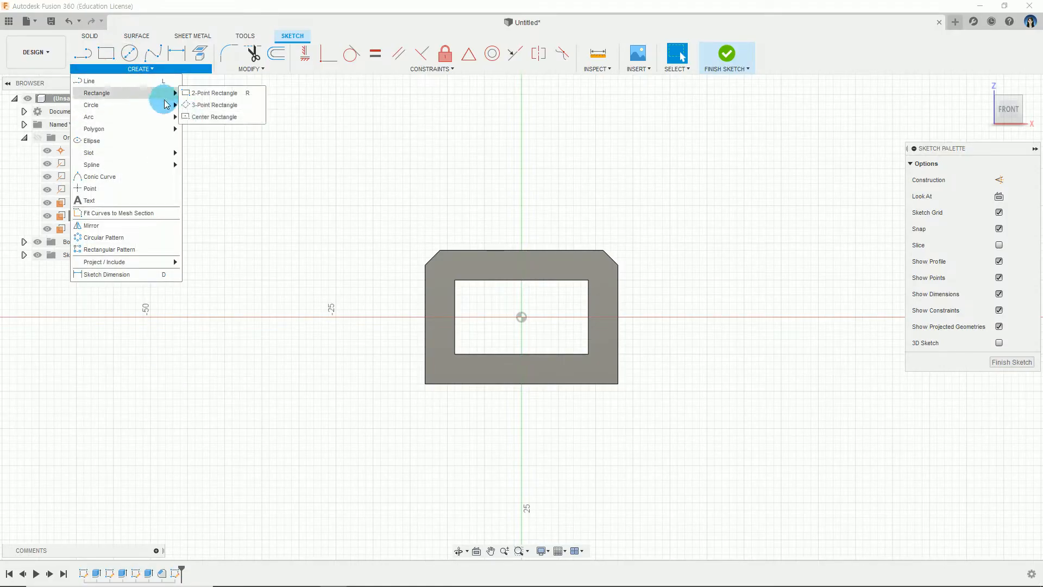
left_click(189, 117)
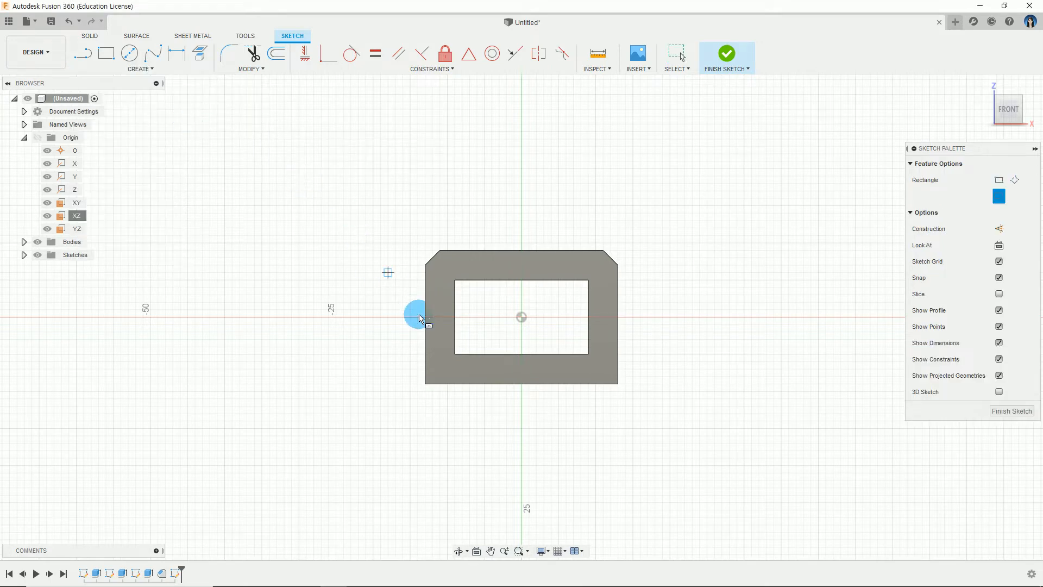
scroll(417, 312, "up", 1)
left_click(533, 317)
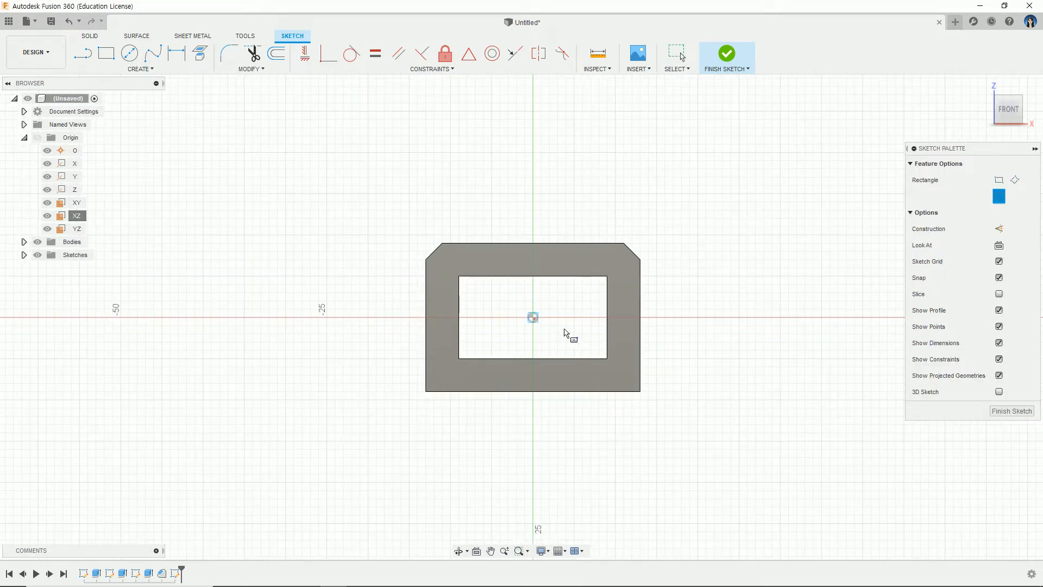
left_click(638, 342)
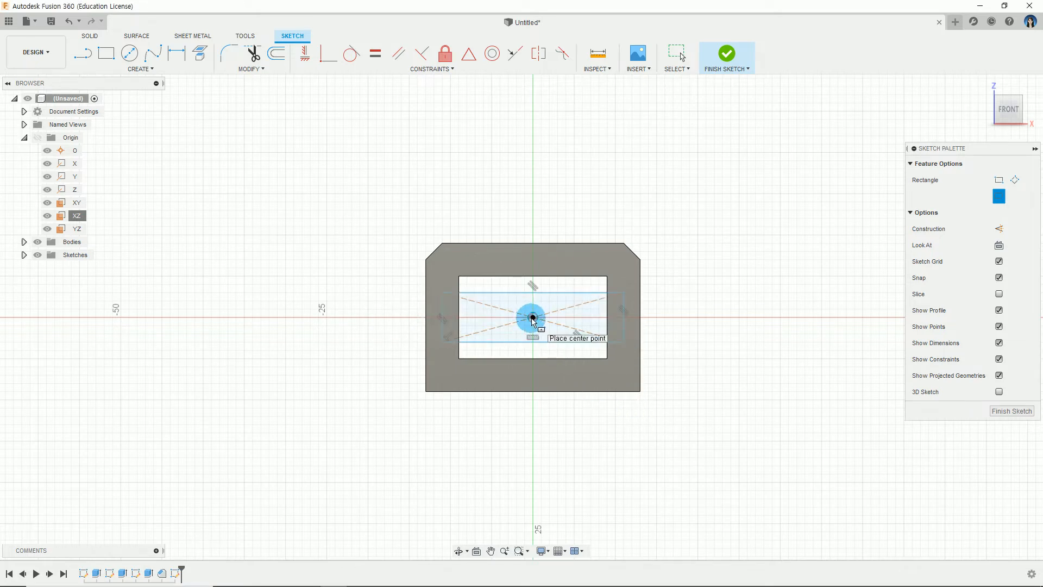
left_click(533, 318)
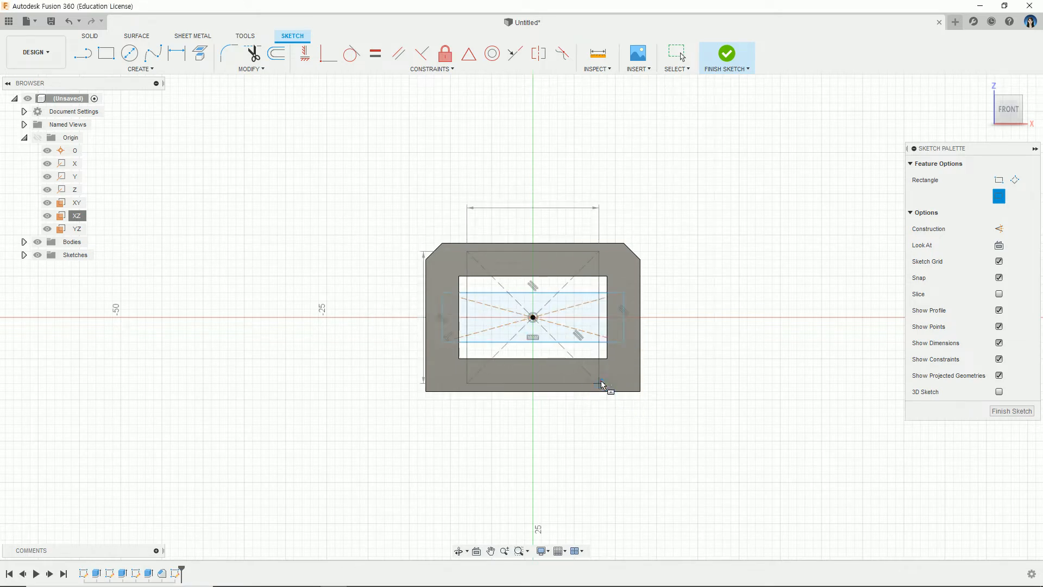
left_click(600, 383)
key("Escape")
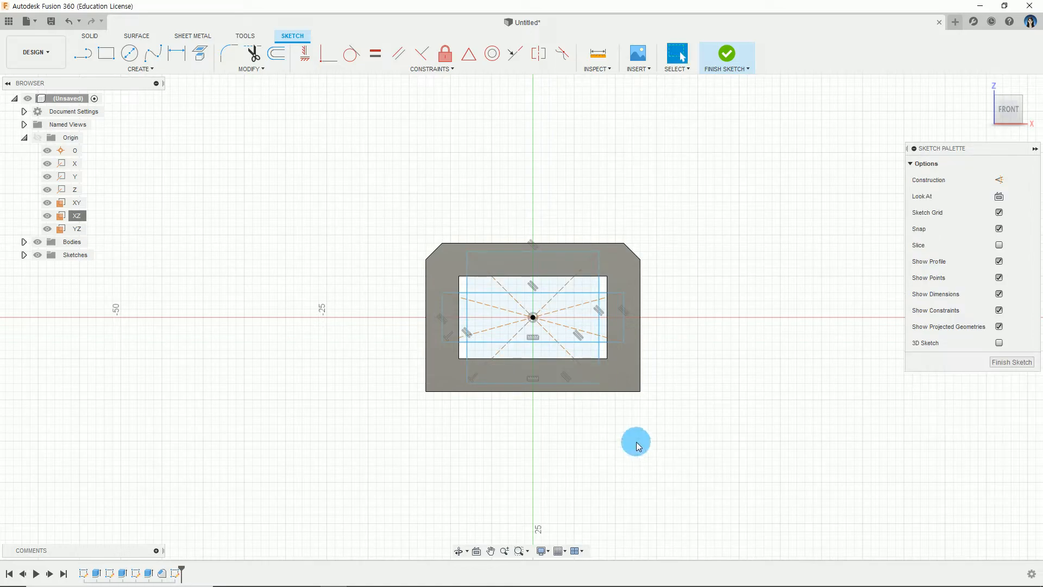
Examine the horizontal bar of part 2's front view in the drawing PDF, outlining it and marking its 26 and B dimensions
key("alt+Tab")
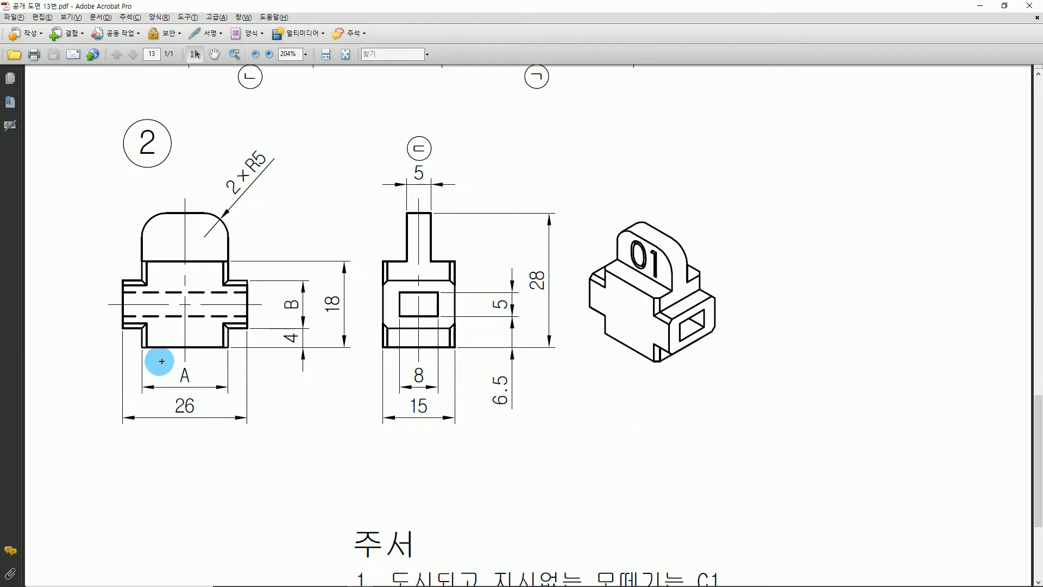
mouse_move(119, 280)
left_mouse_down()
mouse_move(193, 278)
mouse_move(249, 330)
mouse_move(121, 328)
mouse_move(119, 284)
left_mouse_up()
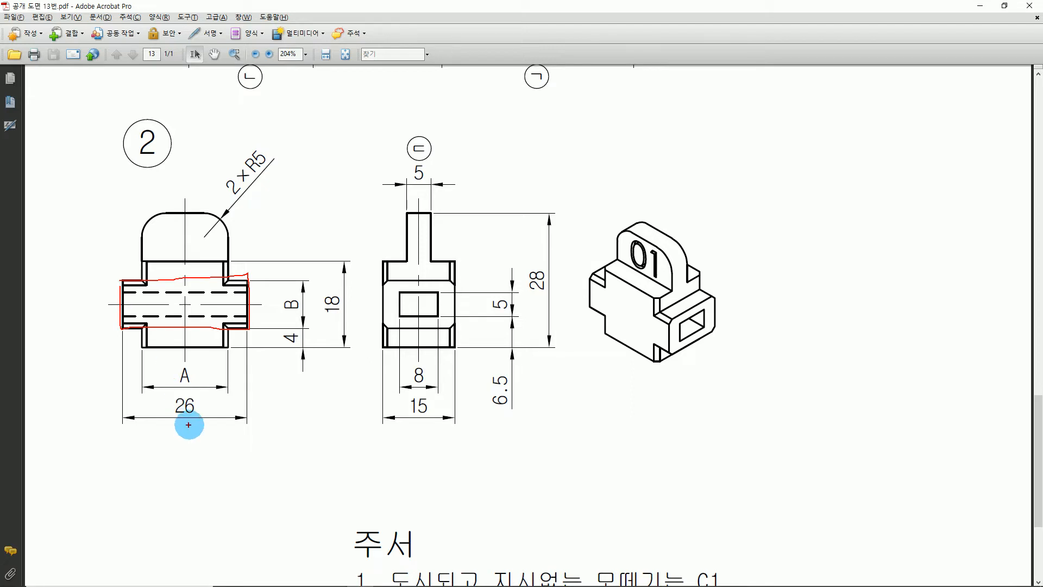
left_click_drag(212, 418, 175, 400)
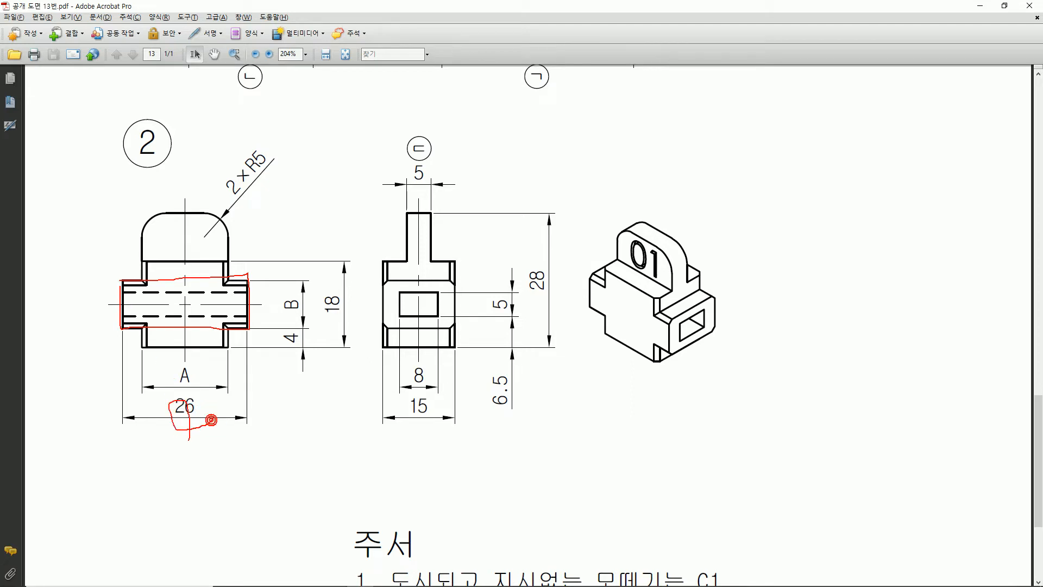
left_click_drag(315, 303, 305, 318)
key("Escape")
Compare dimension B with the height of part 1's side window and the assembly view in the PDF, and return to Fusion 360
scroll(438, 422, "up", 3)
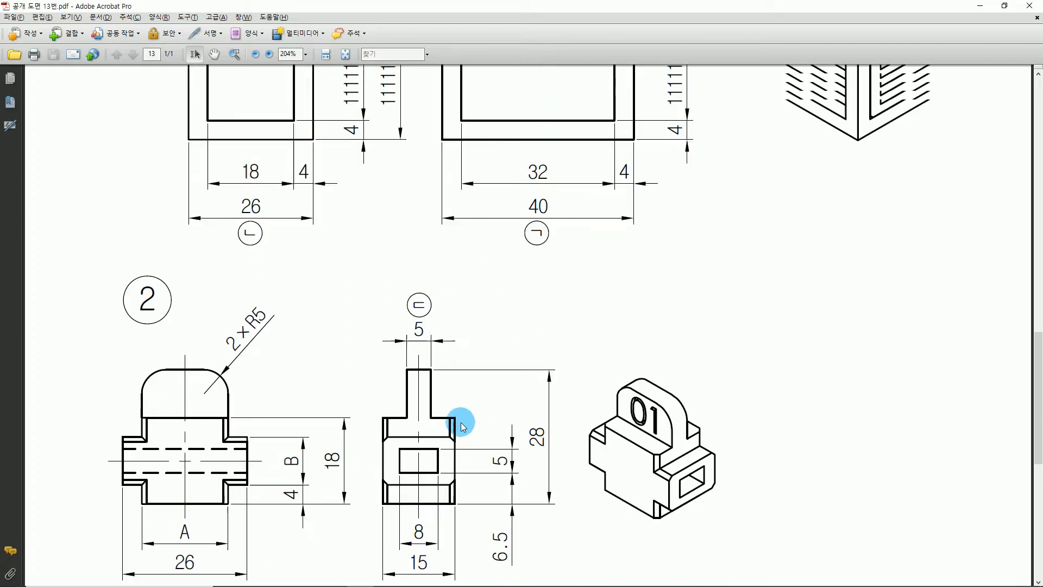
scroll(463, 427, "up", 3)
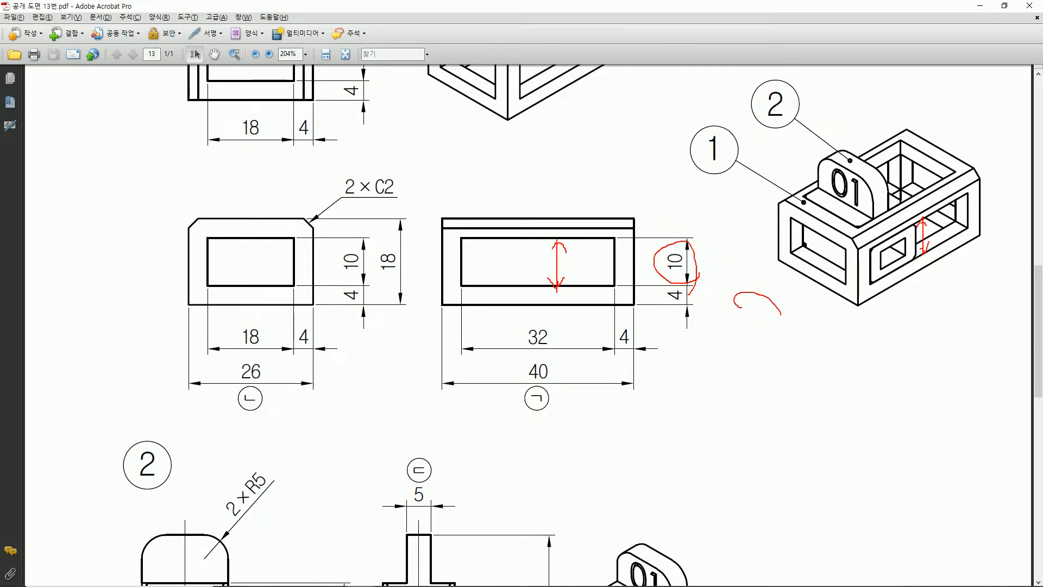
scroll(891, 228, "down", 5)
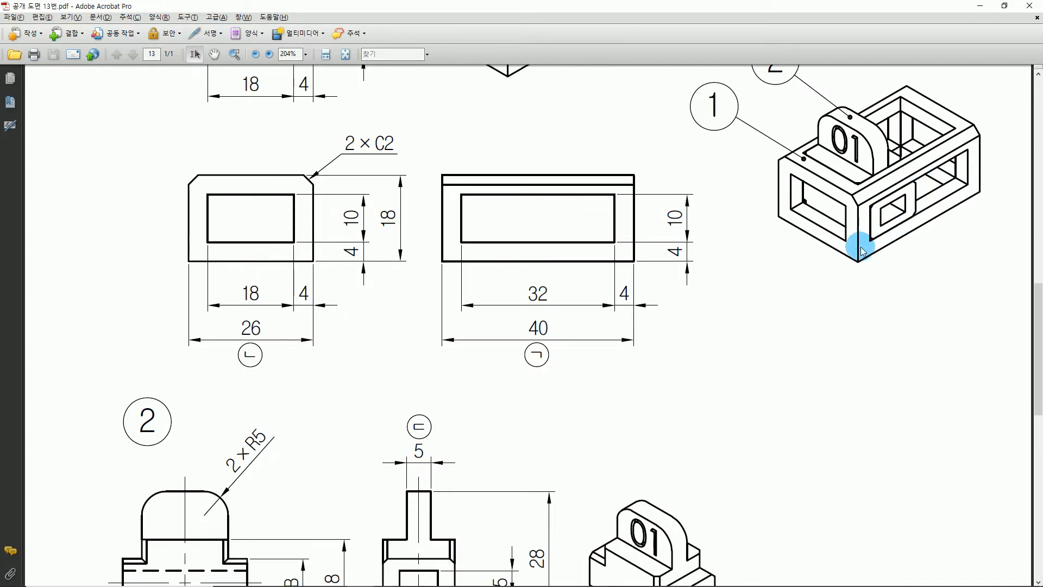
scroll(522, 369, "down", 1)
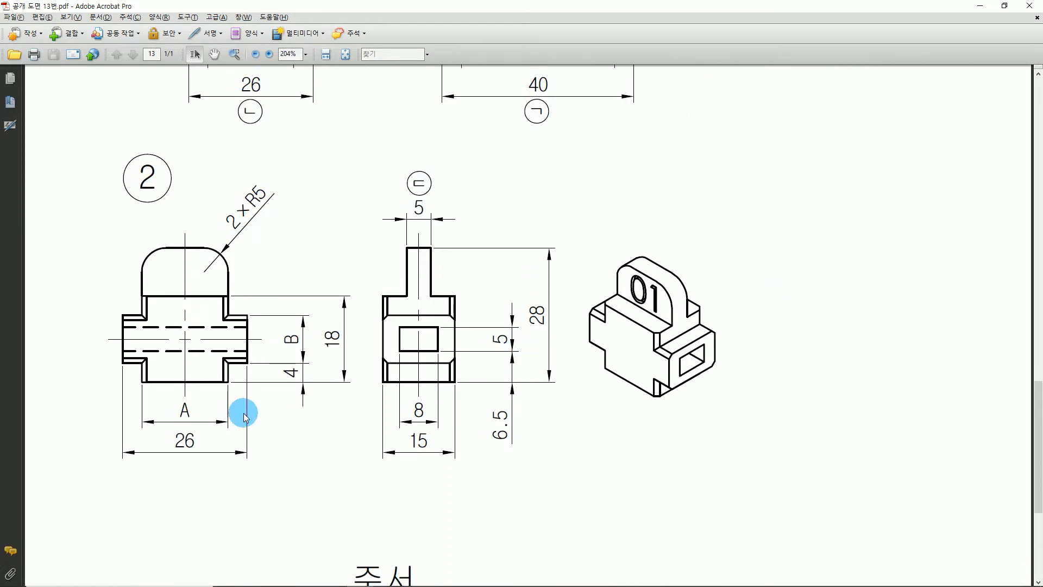
left_click_drag(168, 440, 239, 424)
left_click_drag(292, 329, 311, 384)
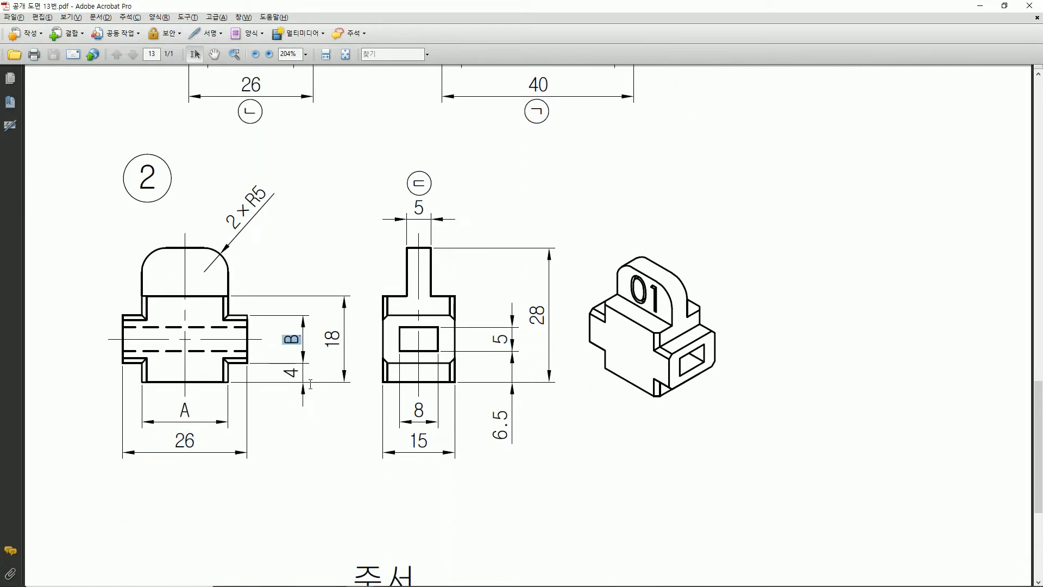
key("alt+Tab")
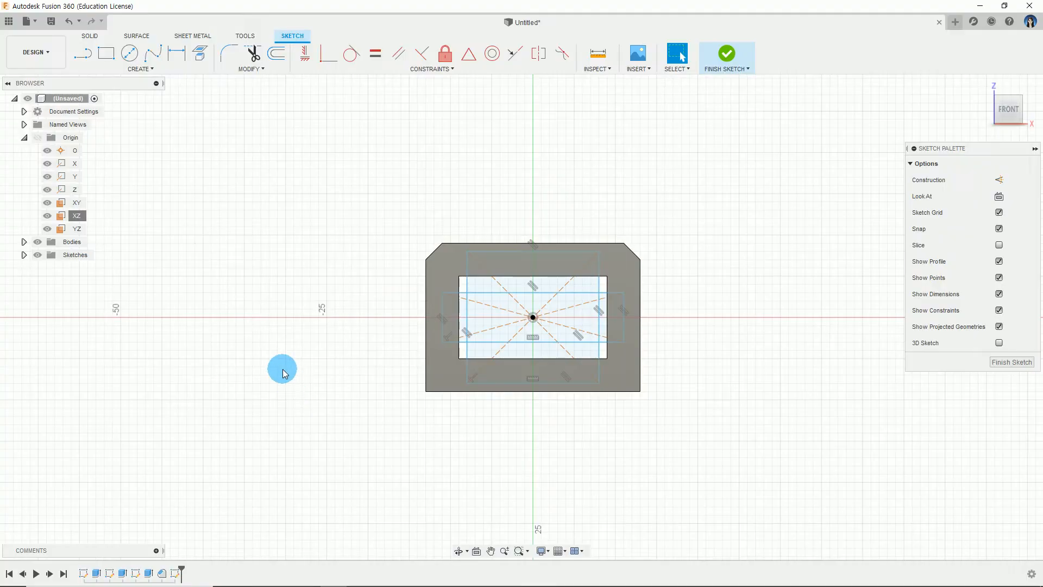
Dimension the flat rectangle 26 mm wide and 9 mm high
left_click(173, 60)
left_click(461, 292)
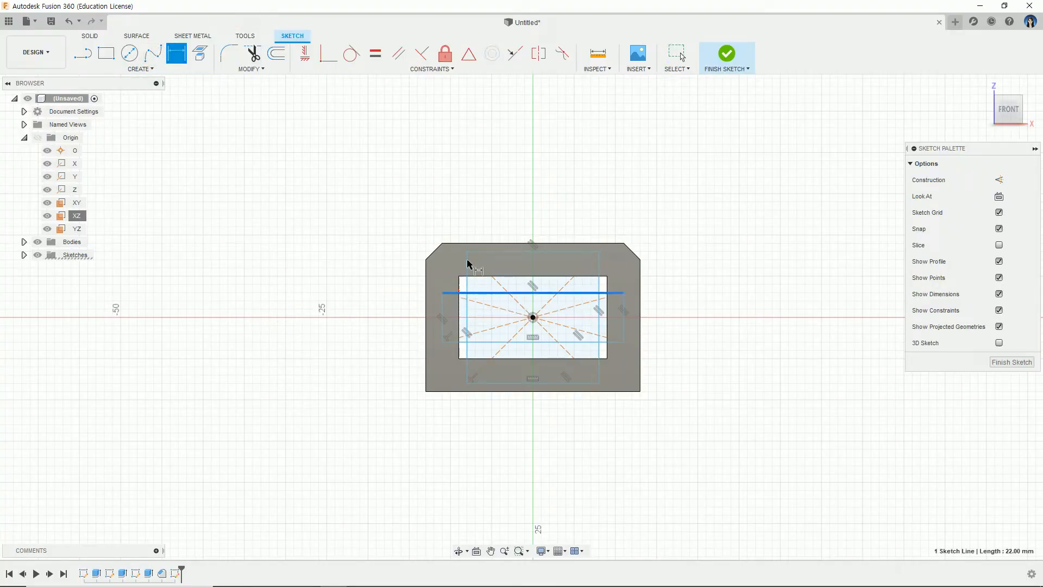
left_click(543, 203)
type("26")
key("Return")
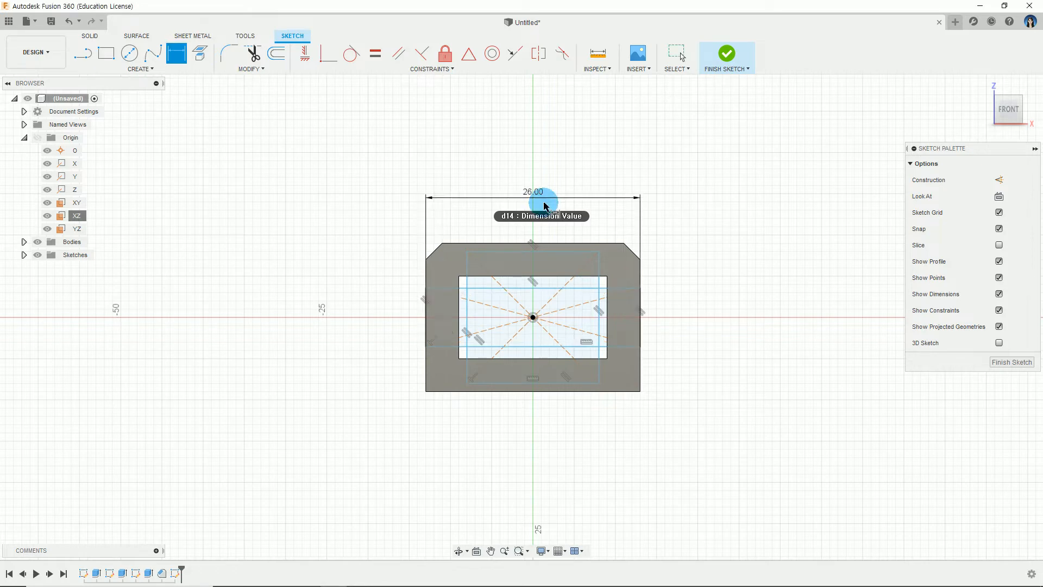
left_click(640, 308)
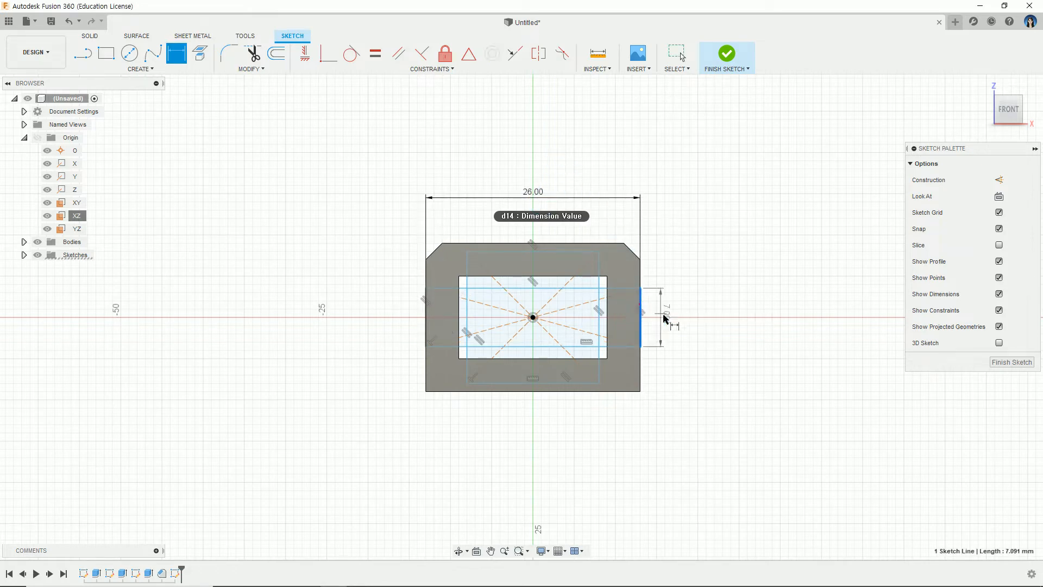
left_click(674, 319)
type("9")
key("Return")
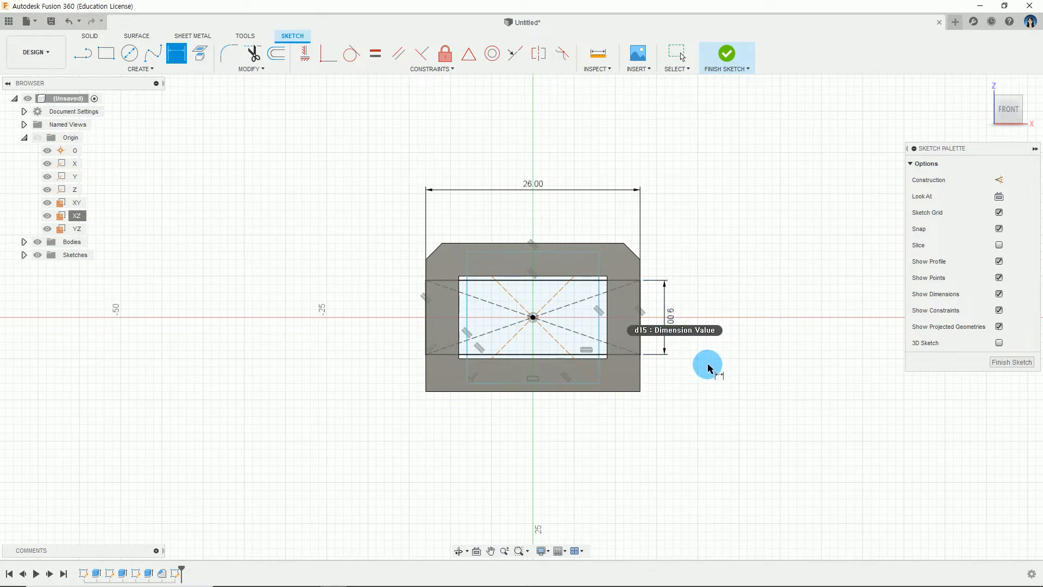
Check in the drawing PDF how part 2 fits part 1, marking the width of the opening in part 1's top view
key("alt+Tab")
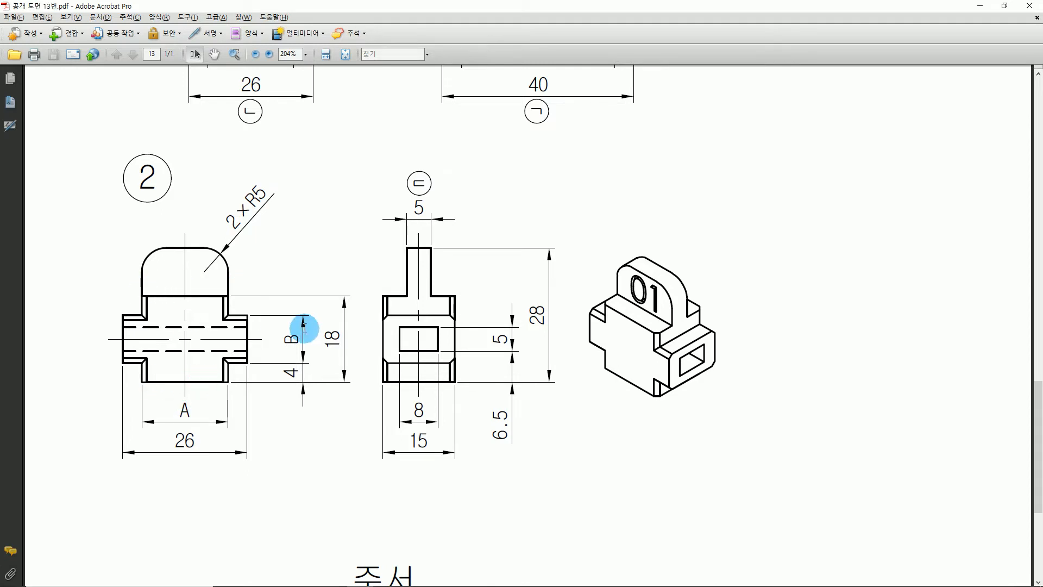
left_click_drag(326, 333, 341, 375)
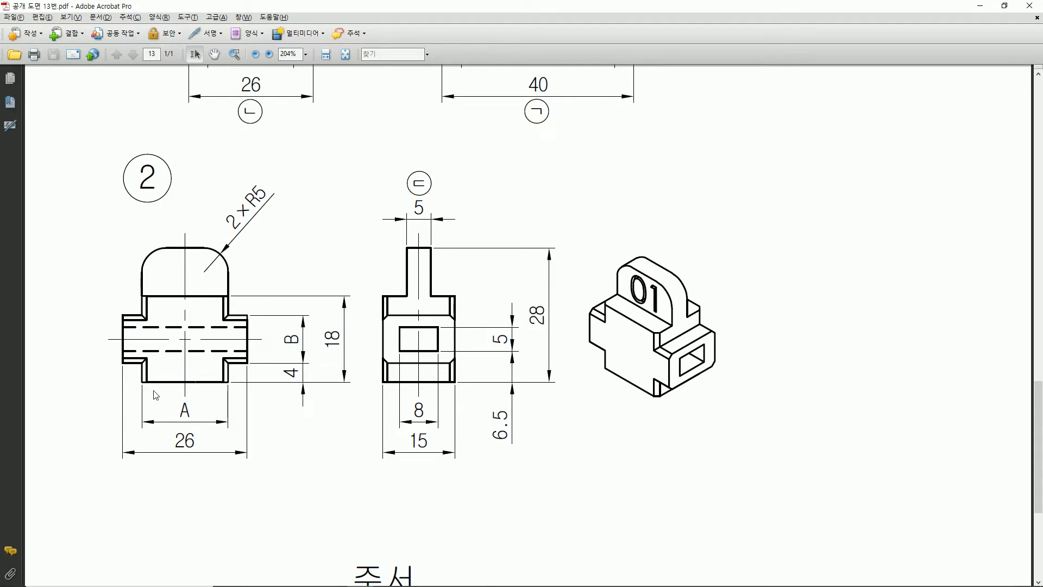
scroll(629, 396, "up", 5)
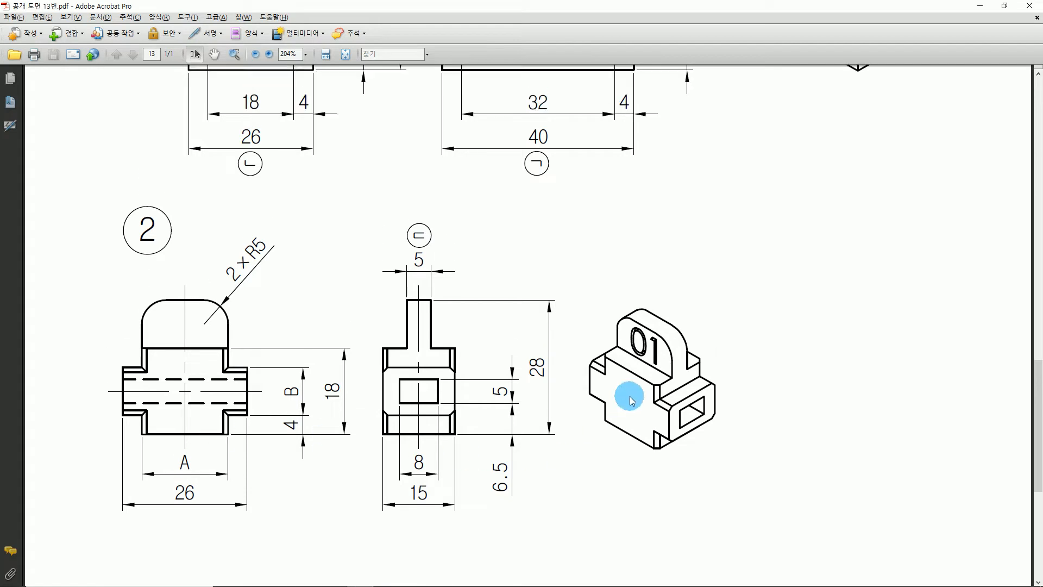
scroll(679, 404, "up", 3)
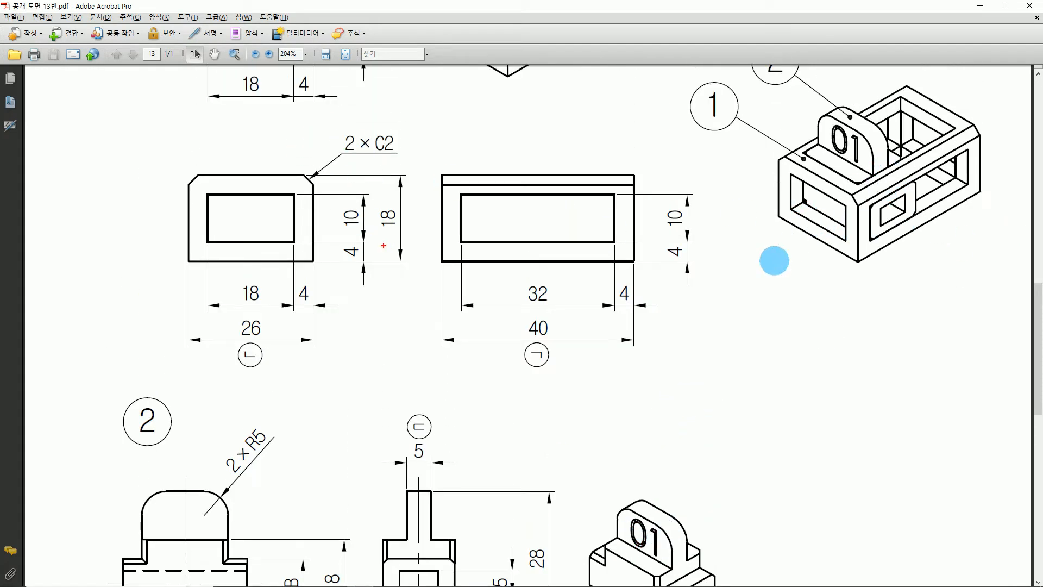
scroll(773, 260, "up", 3)
scroll(773, 265, "up", 5)
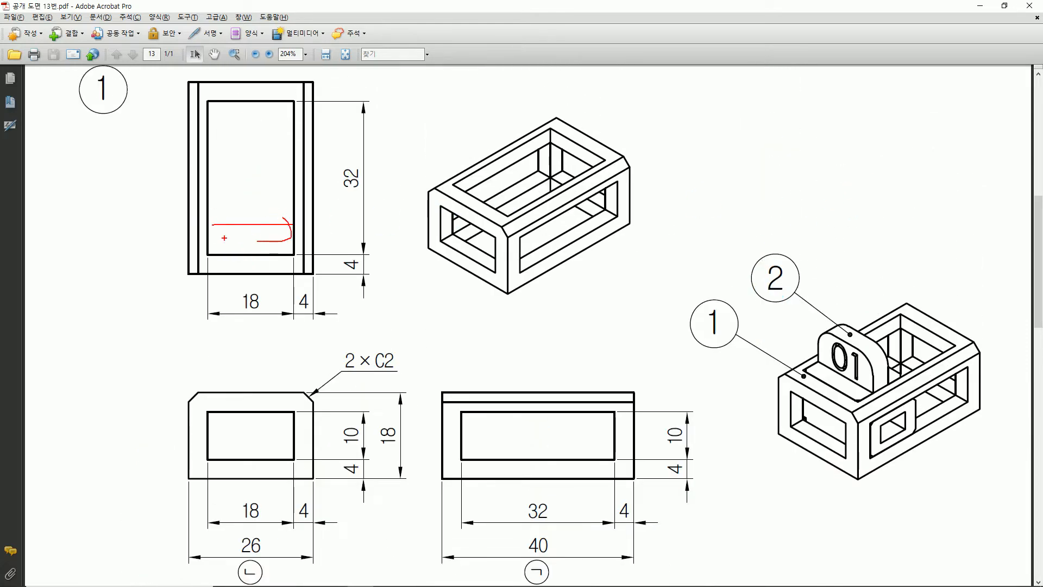
left_click(265, 265)
Work out part 2's width A in the PDF by noting 18 minus 1 beneath its front view, and return to Fusion 360
scroll(226, 333, "down", 4)
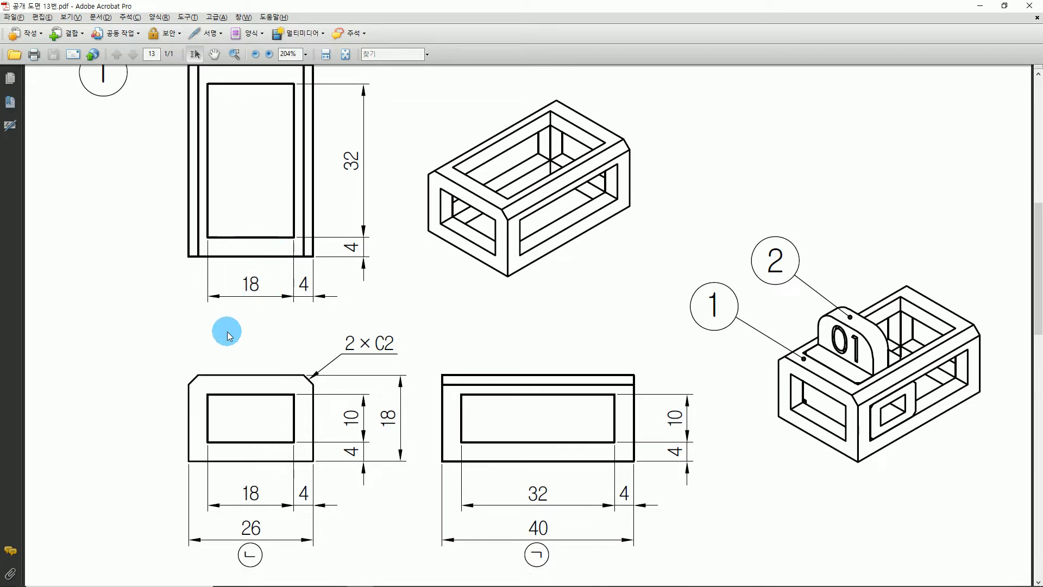
scroll(240, 402, "down", 9)
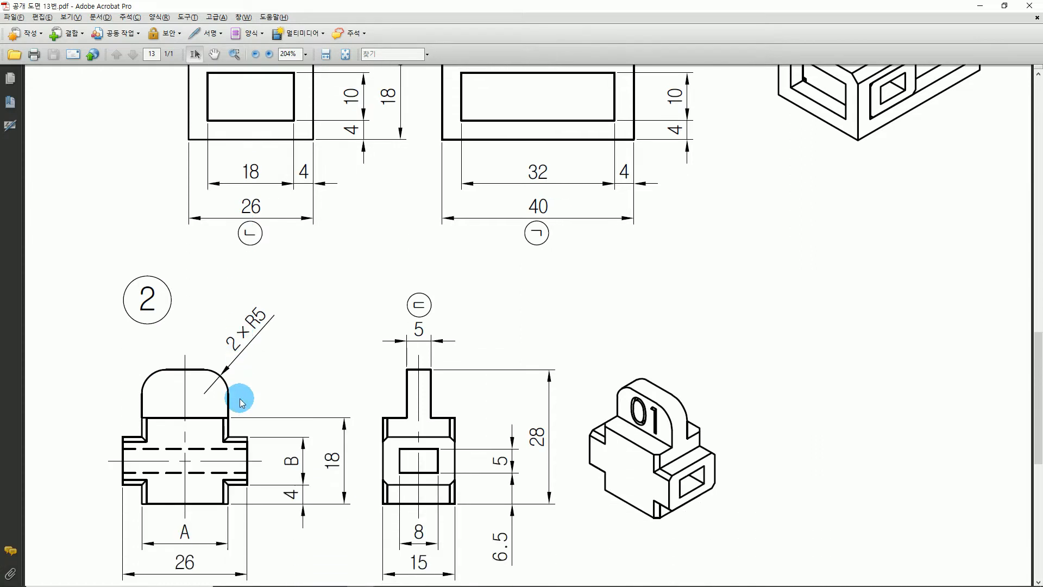
scroll(236, 436, "down", 2)
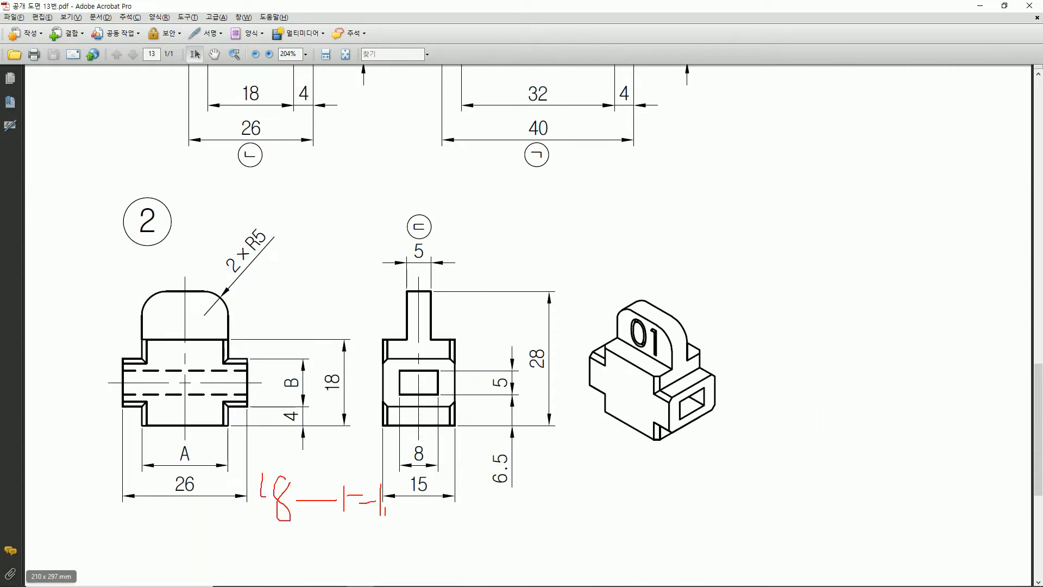
left_click_drag(201, 433, 196, 459)
left_click_drag(210, 447, 214, 446)
left_click(218, 559)
key("Escape")
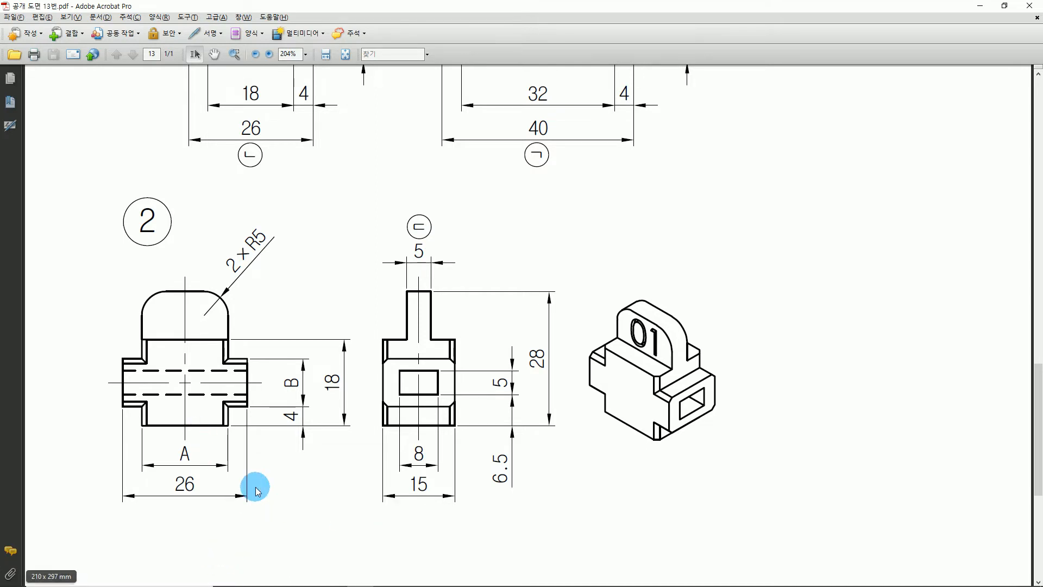
key("alt+Tab")
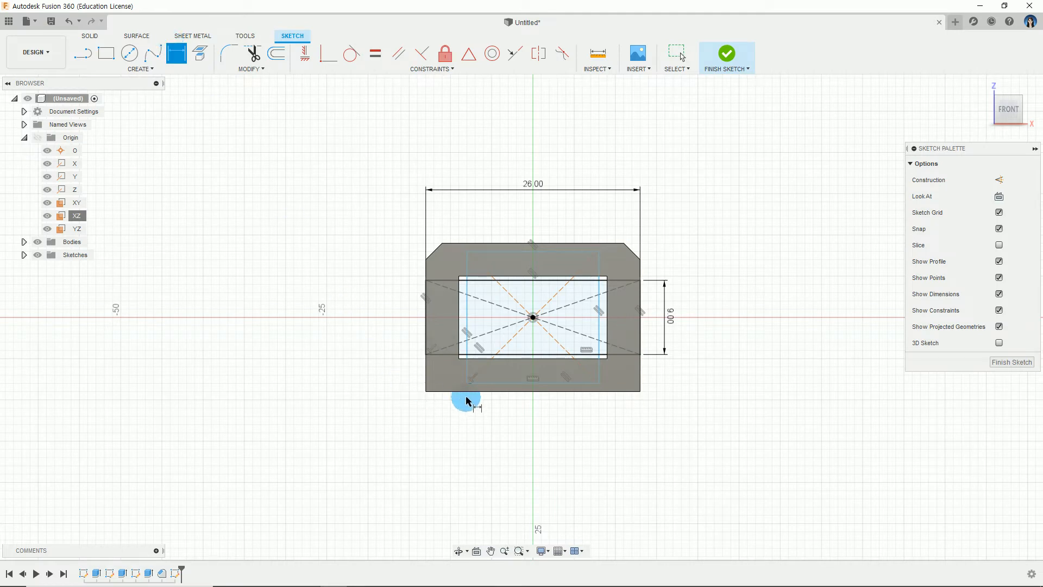
Dimension the taller centred rectangle 17 mm wide and 18 mm high, checking part 2's front view in the drawing PDF
scroll(457, 395, "up", 1)
left_click(531, 383)
left_click(541, 419)
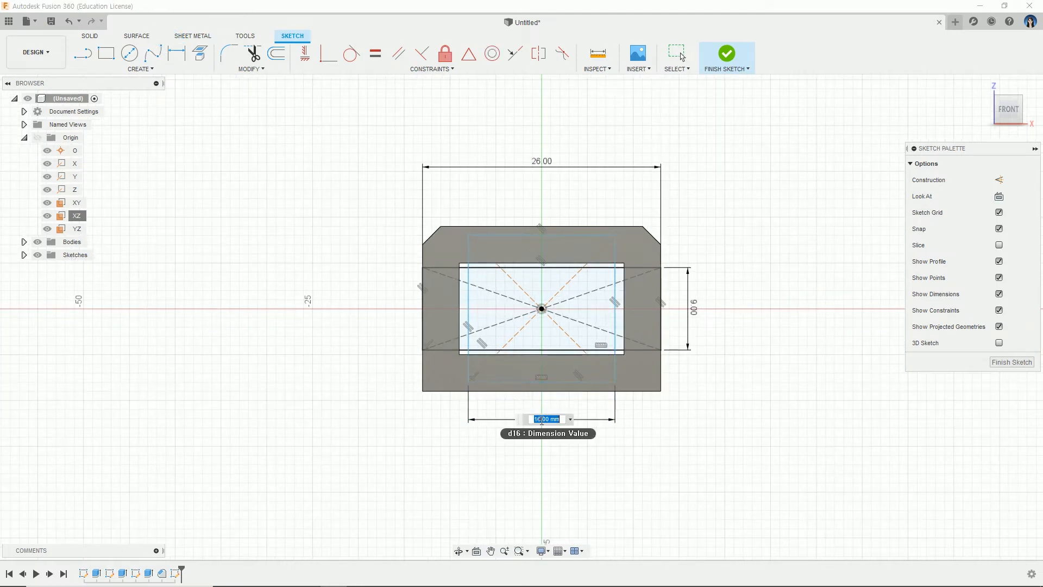
key("alt+Tab")
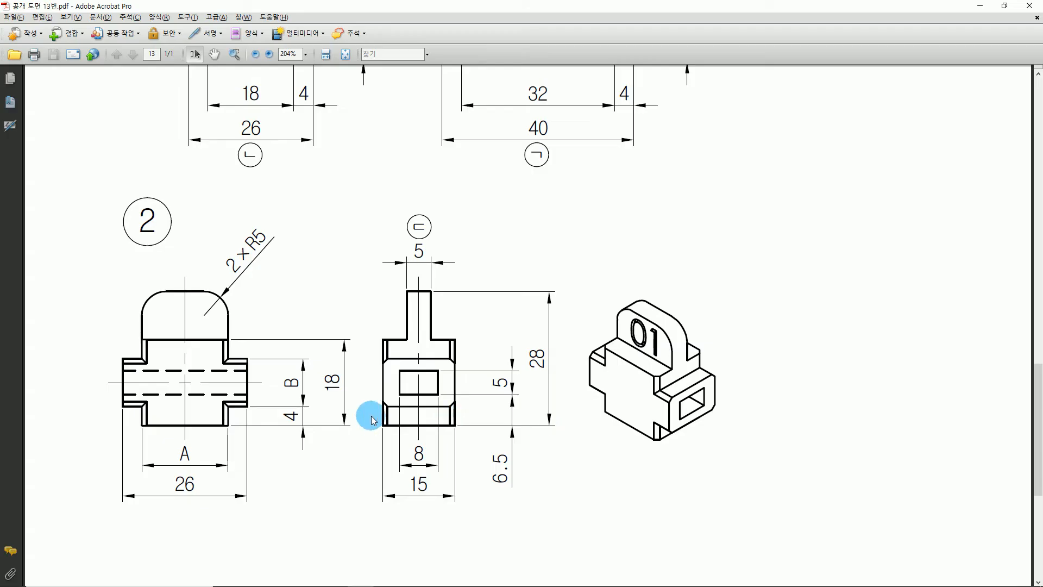
key("alt+Tab")
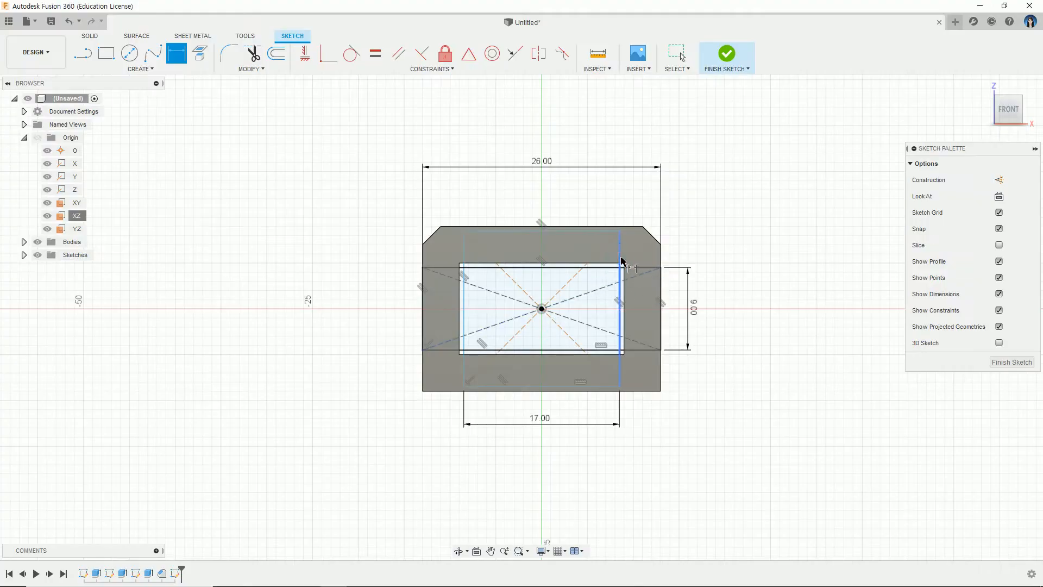
left_click(621, 262)
left_click(725, 305)
type("18")
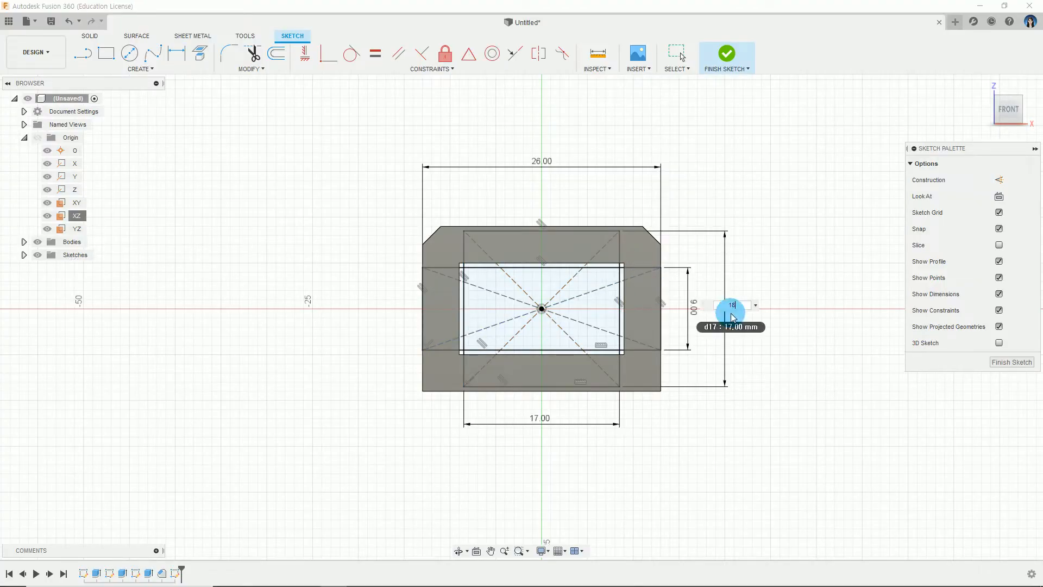
key("Return")
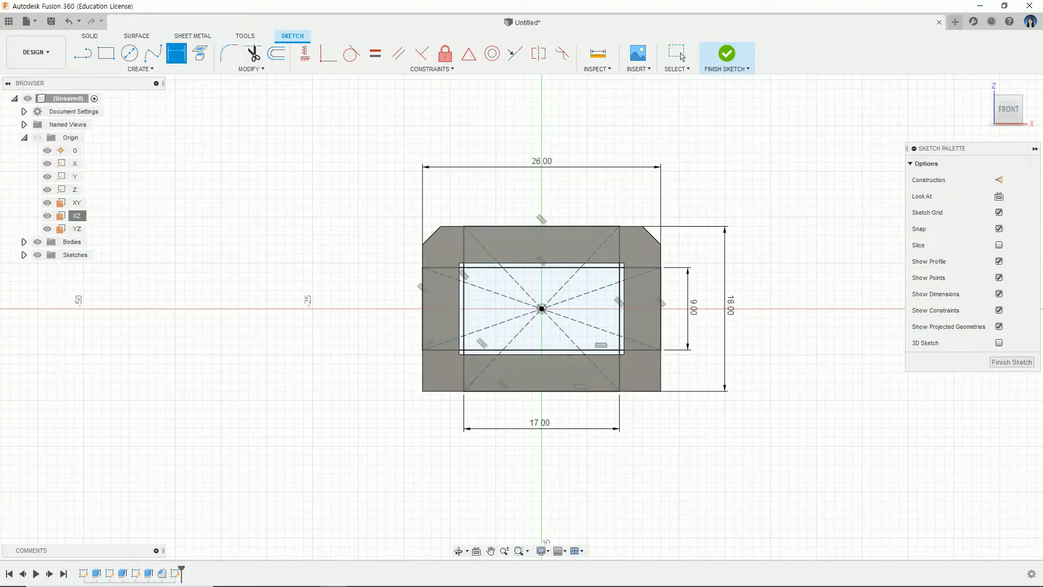
left_click(682, 56)
Draw a two-point rectangle about 16.5 mm wide and 11 mm high, upward from the 18 mm high rectangle's upper-left corner
scroll(797, 338, "up", 2)
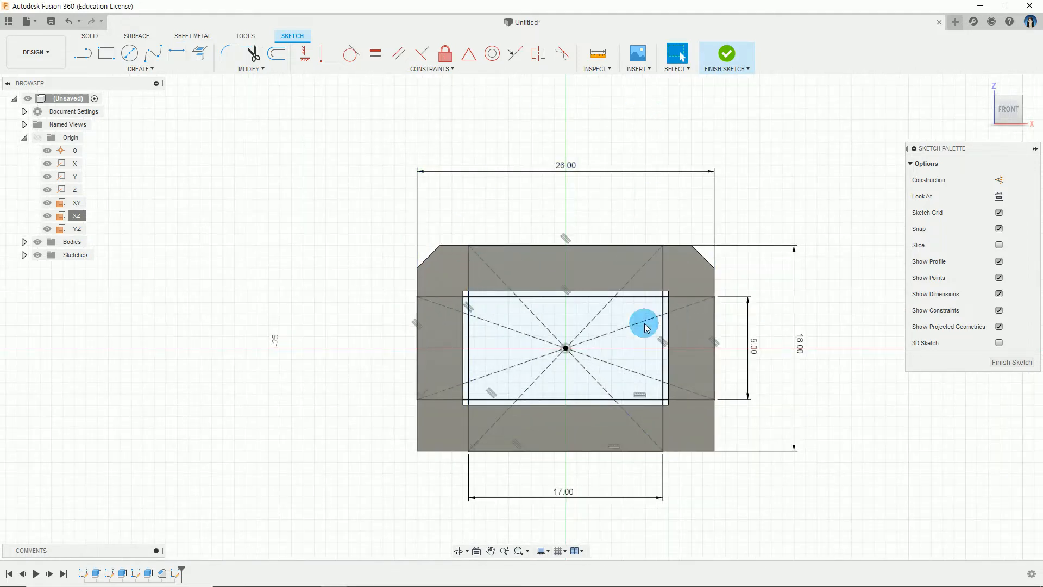
left_click(140, 69)
mouse_move(132, 98)
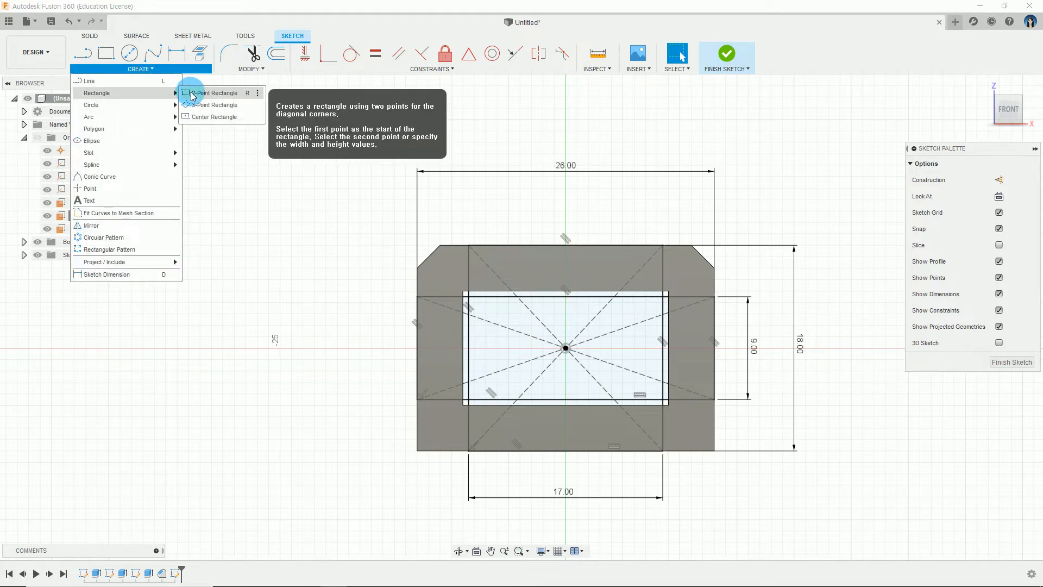
left_click(194, 98)
left_click(469, 245)
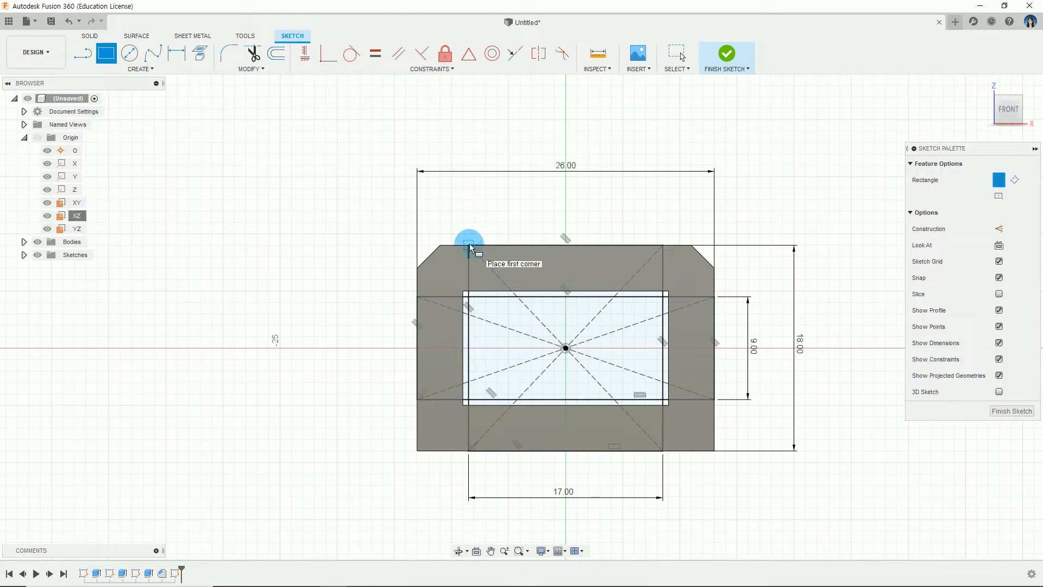
left_click(658, 121)
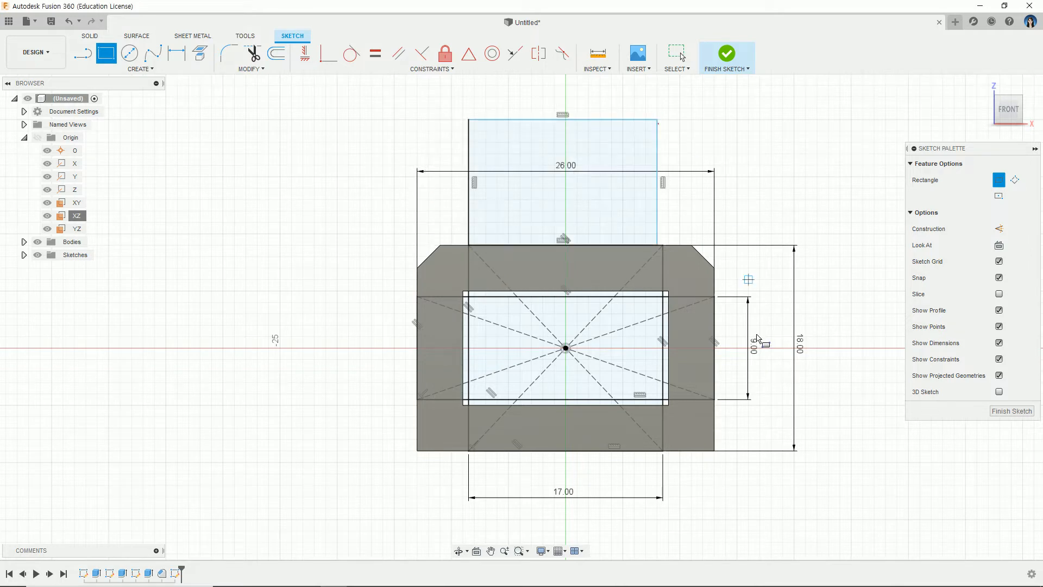
key("Escape")
Work out the upper tab's height in the drawing PDF by marking part 2's overall and body heights, and return to Fusion 360
key("alt+Tab")
key("alt+Tab")
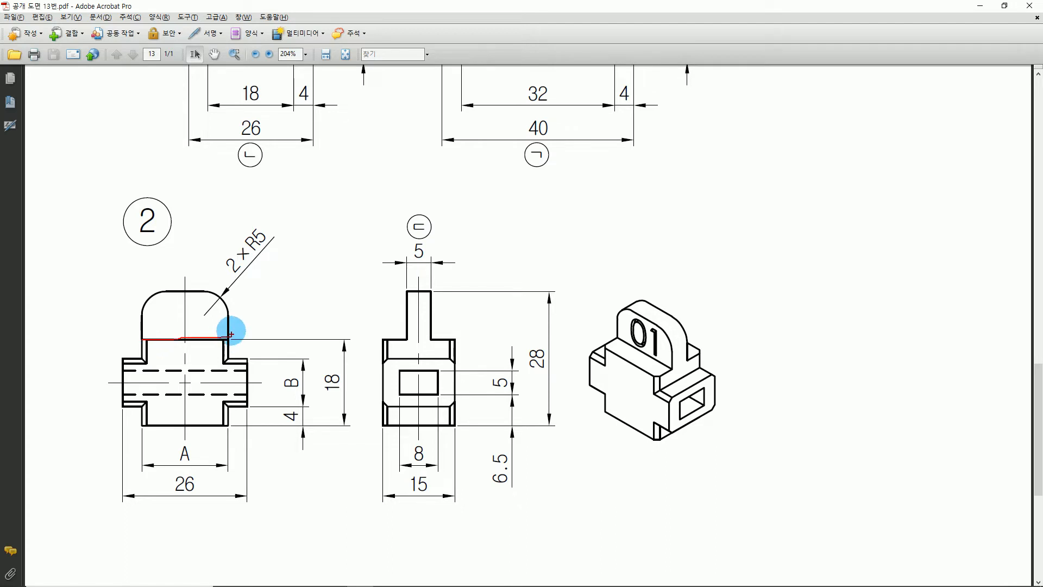
left_click_drag(232, 334, 231, 337)
key("Escape")
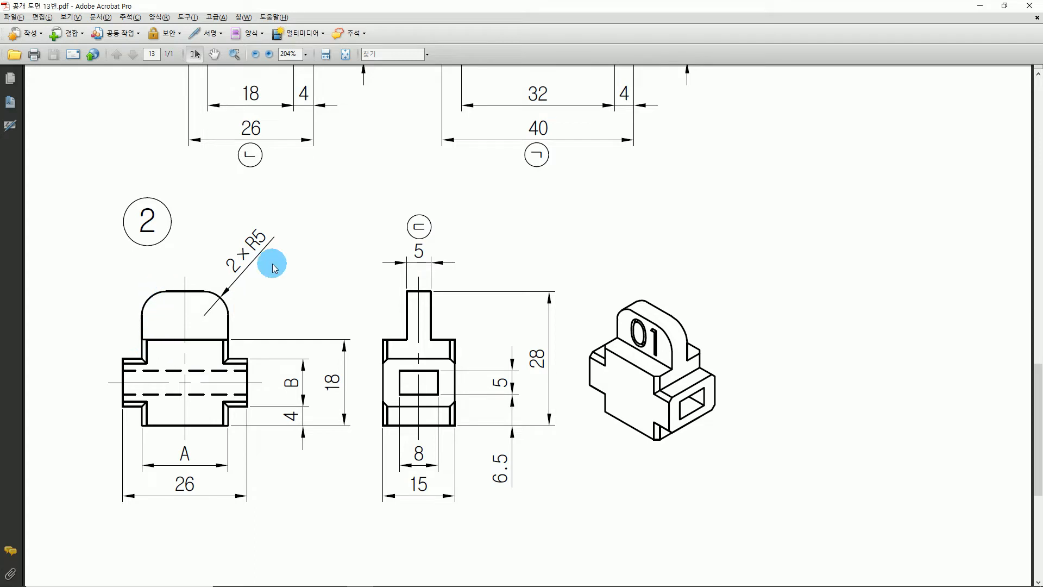
key("ctrl+2")
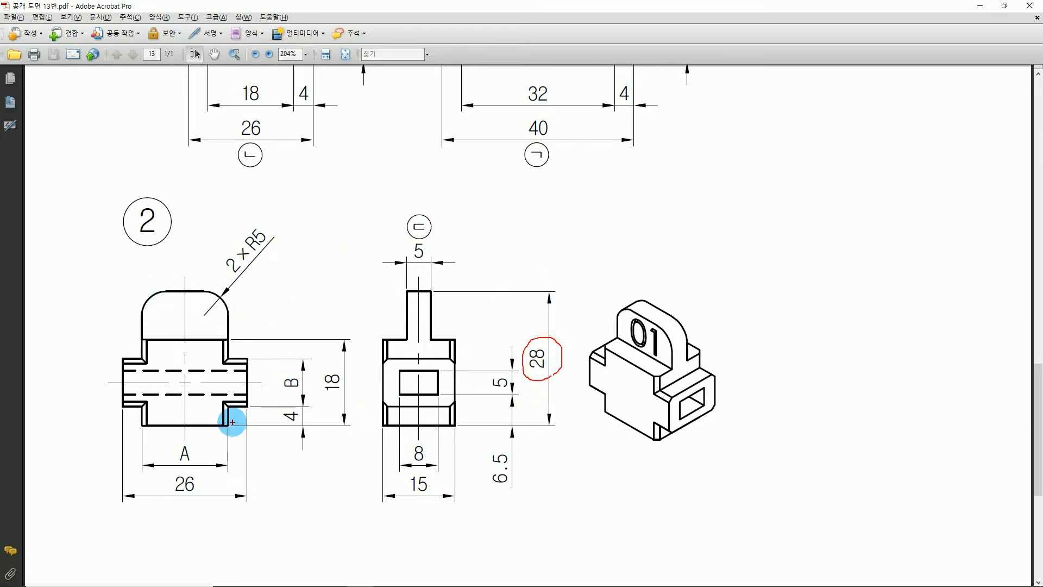
left_click_drag(166, 338, 195, 338)
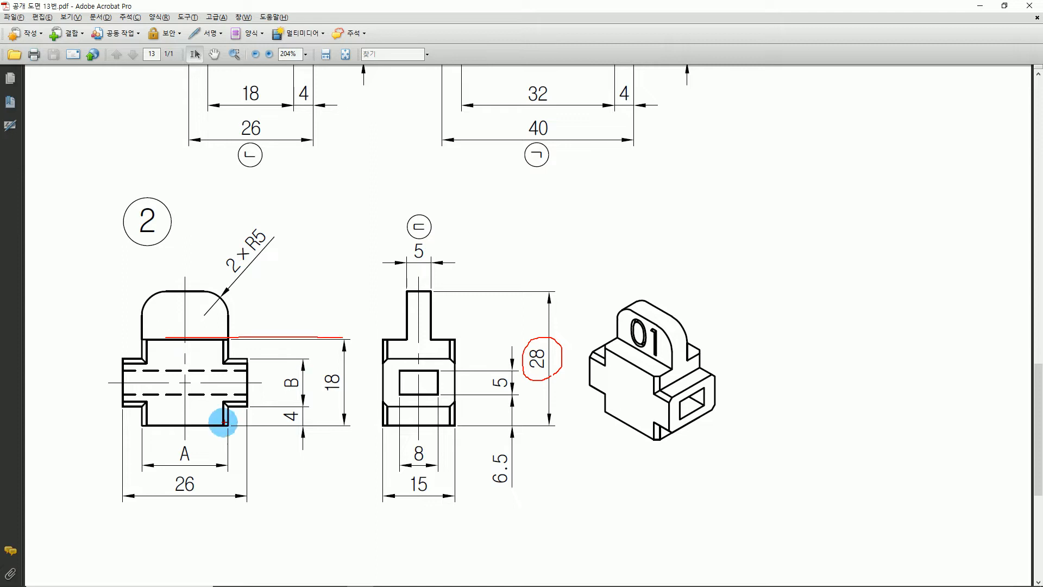
left_click_drag(287, 284, 292, 328)
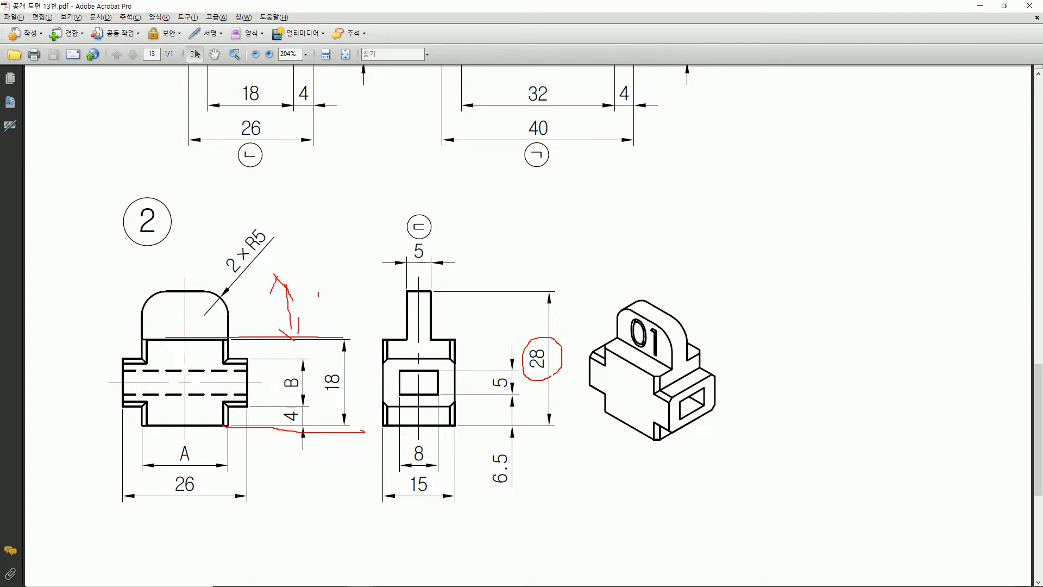
key("Escape")
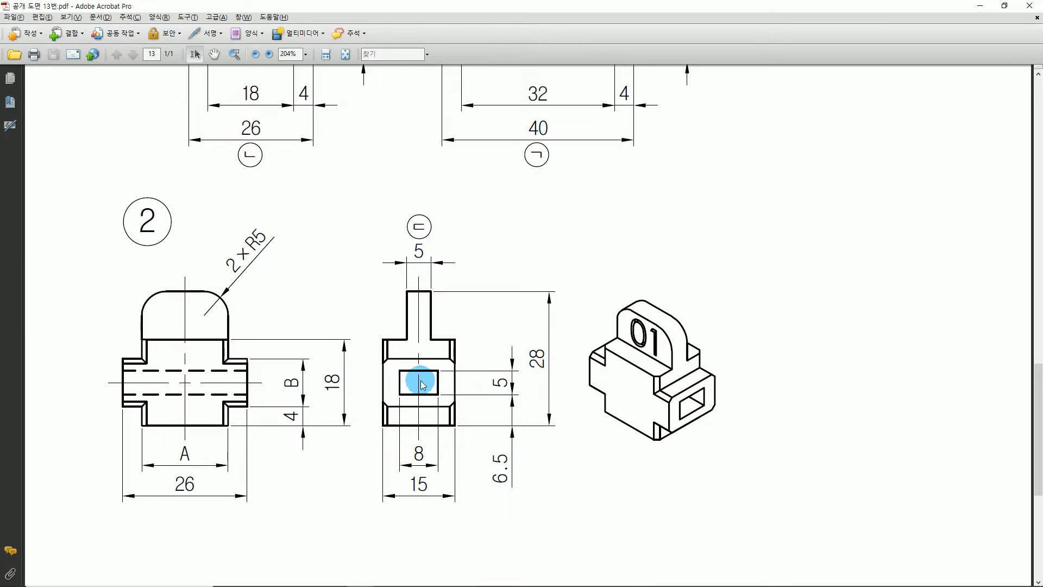
key("alt+Tab")
Dimension the upper tab rectangle 10 mm high
left_click(177, 53)
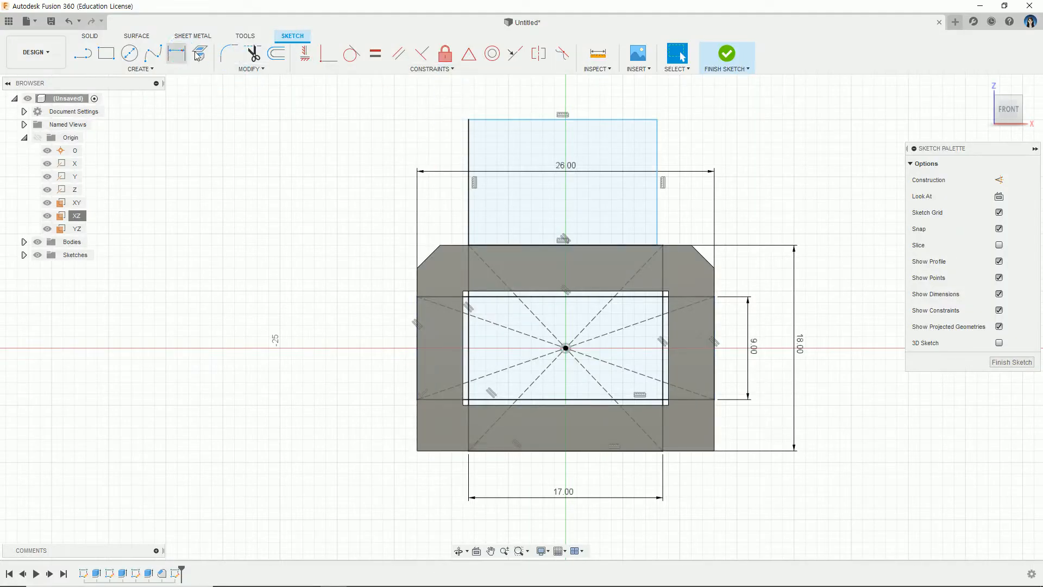
left_click(662, 199)
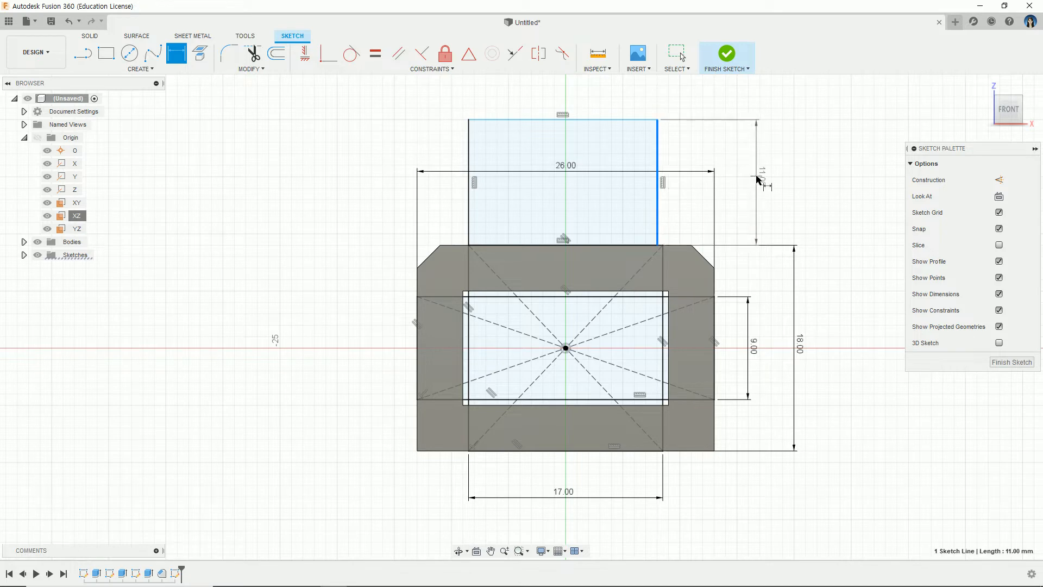
left_click(757, 177)
type("10")
key("Return")
key("Escape")
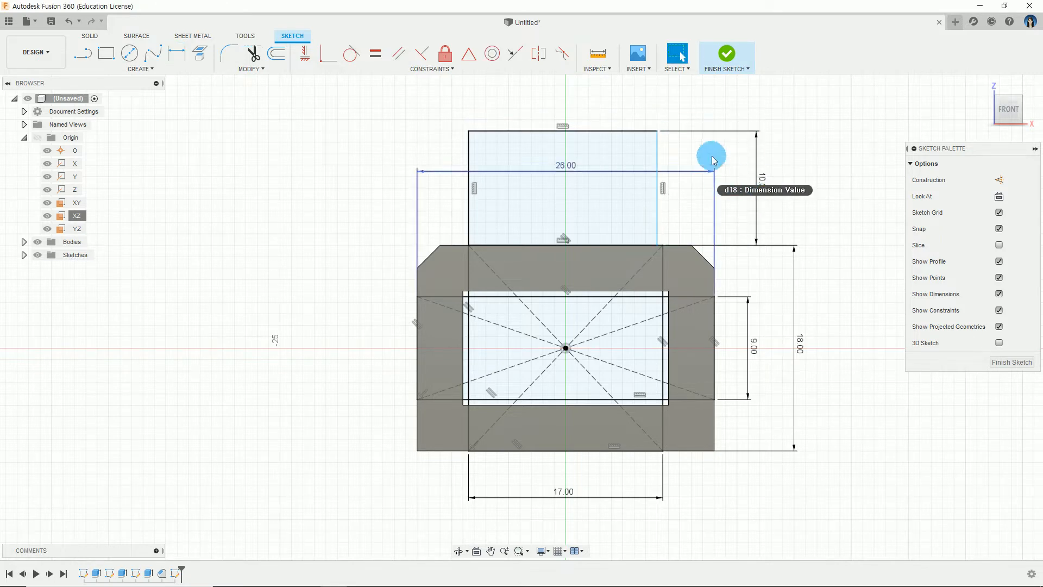
Apply an Equal constraint between the tab rectangle's top edge and the bottom edge of the 17 mm wide rectangle
scroll(678, 214, "up", 1)
scroll(676, 209, "up", 1)
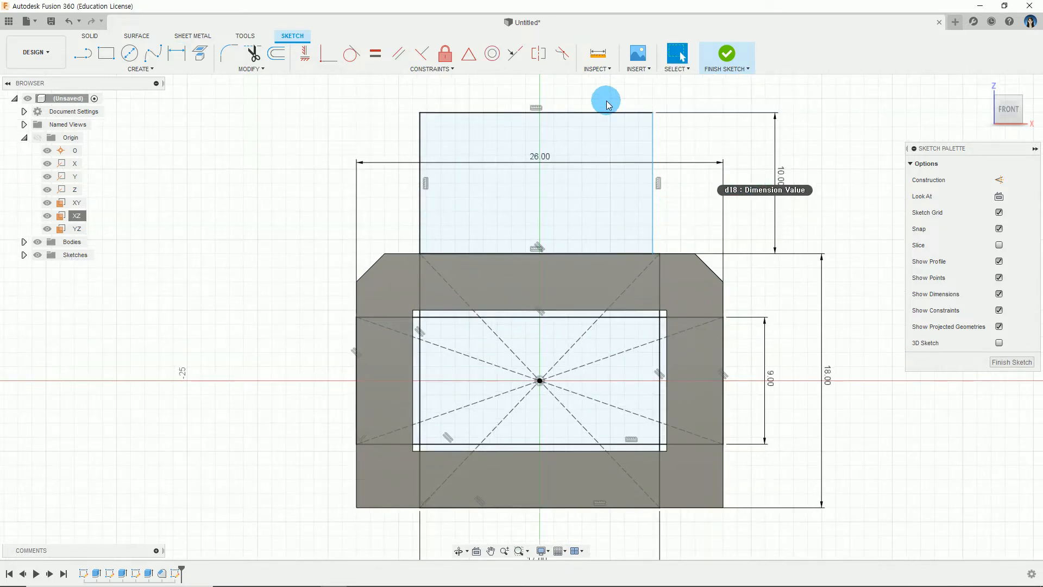
middle_click_drag(491, 198, 466, 234)
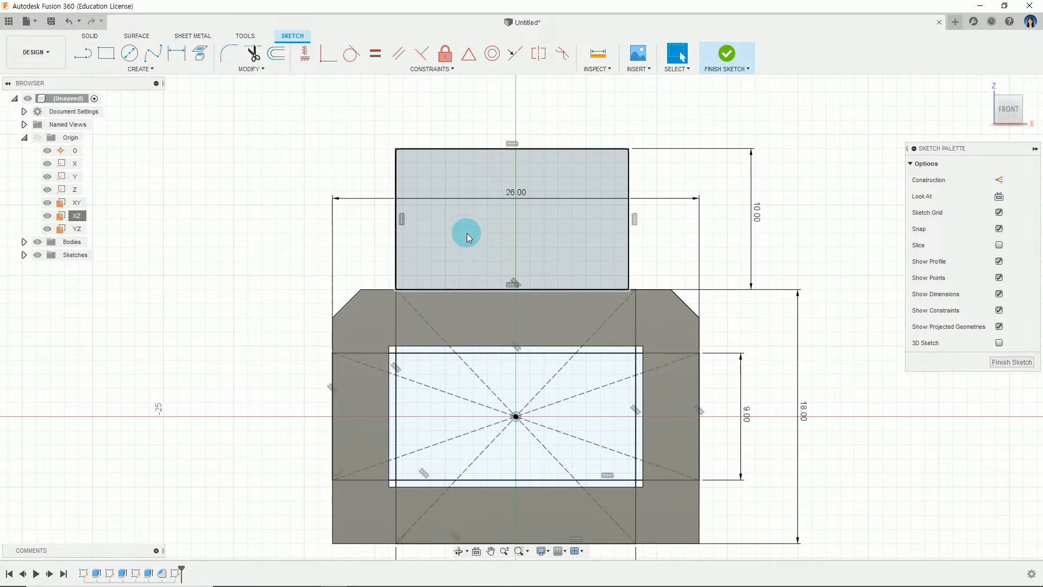
left_click(376, 63)
left_click(571, 149)
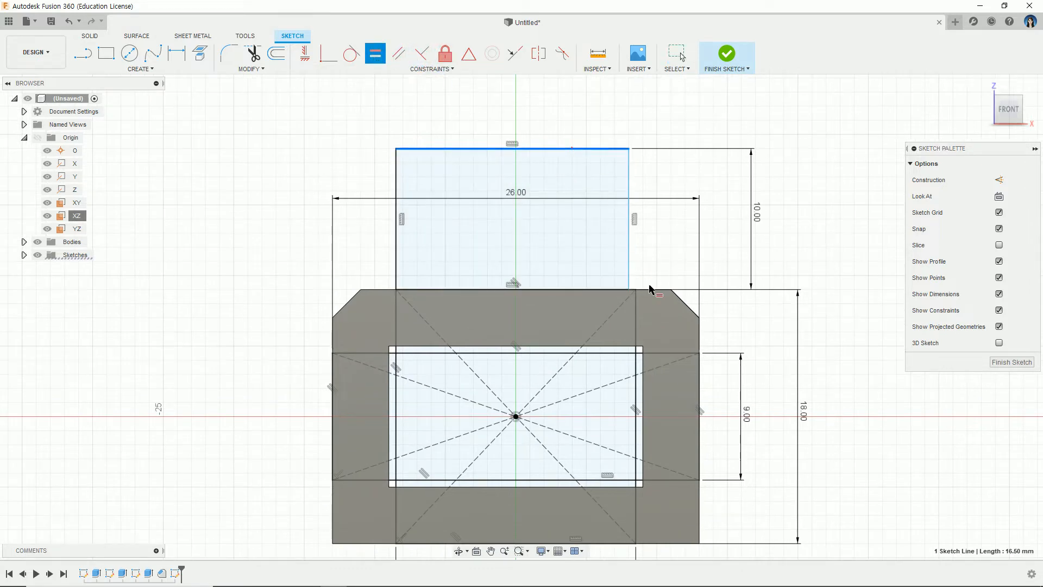
scroll(652, 292, "up", 1)
middle_click_drag(635, 292, 681, 177)
left_click(605, 490)
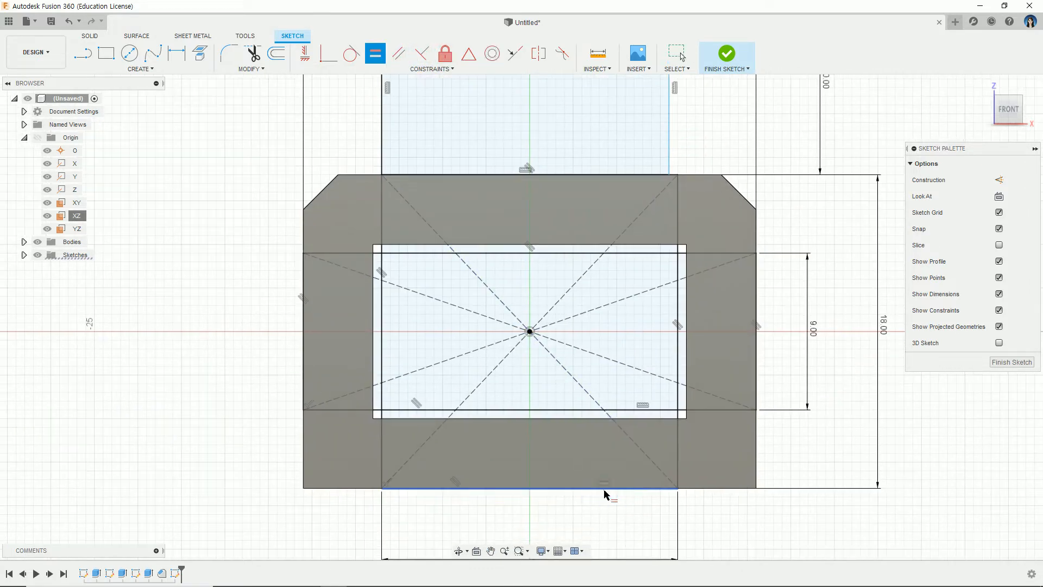
scroll(604, 493, "down", 1)
scroll(604, 494, "down", 1)
left_click(604, 495)
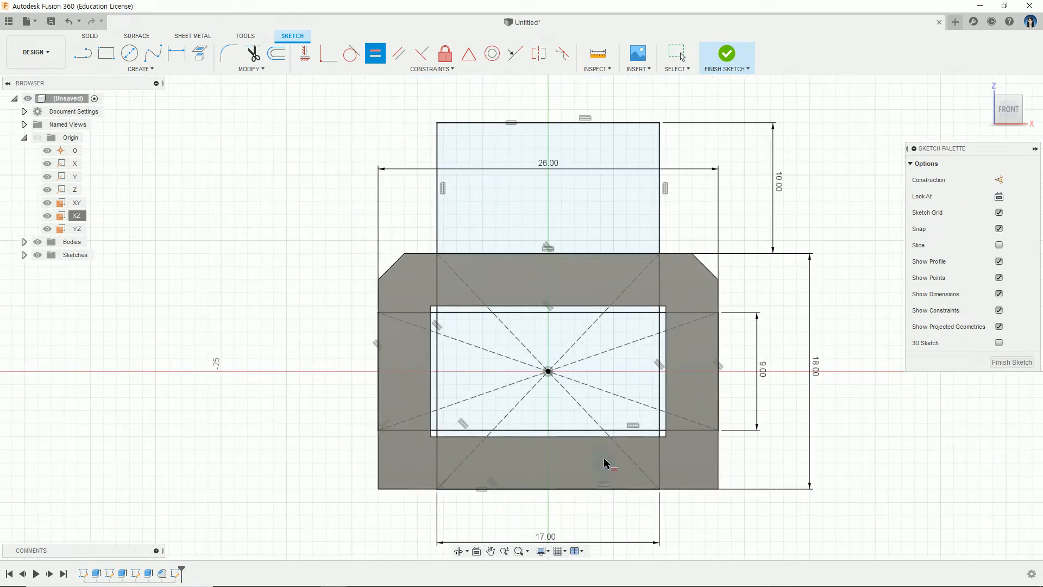
key("Escape")
Finish the sketch of part 2's front profile
left_click(762, 208)
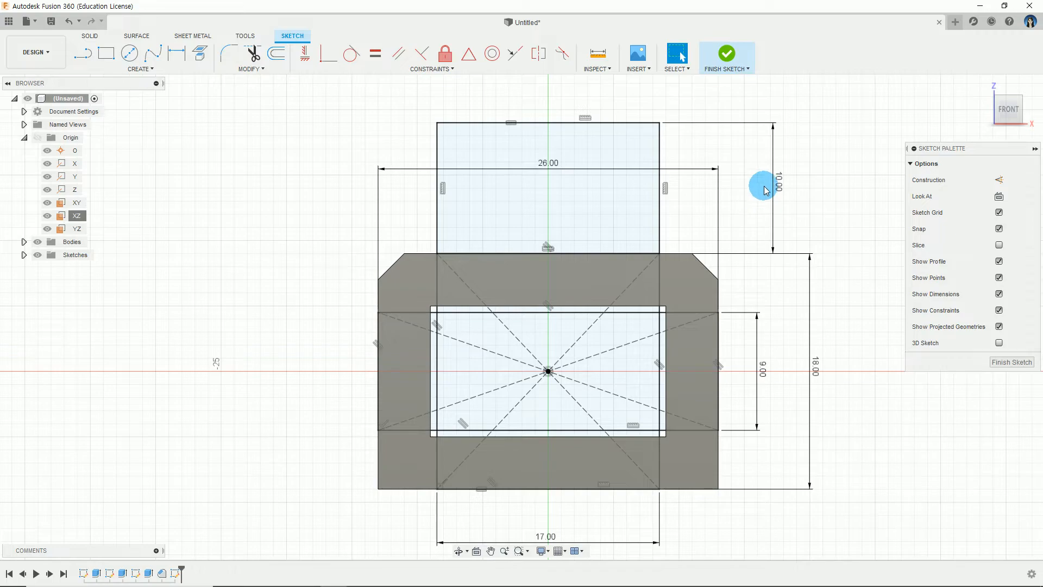
left_click(727, 55)
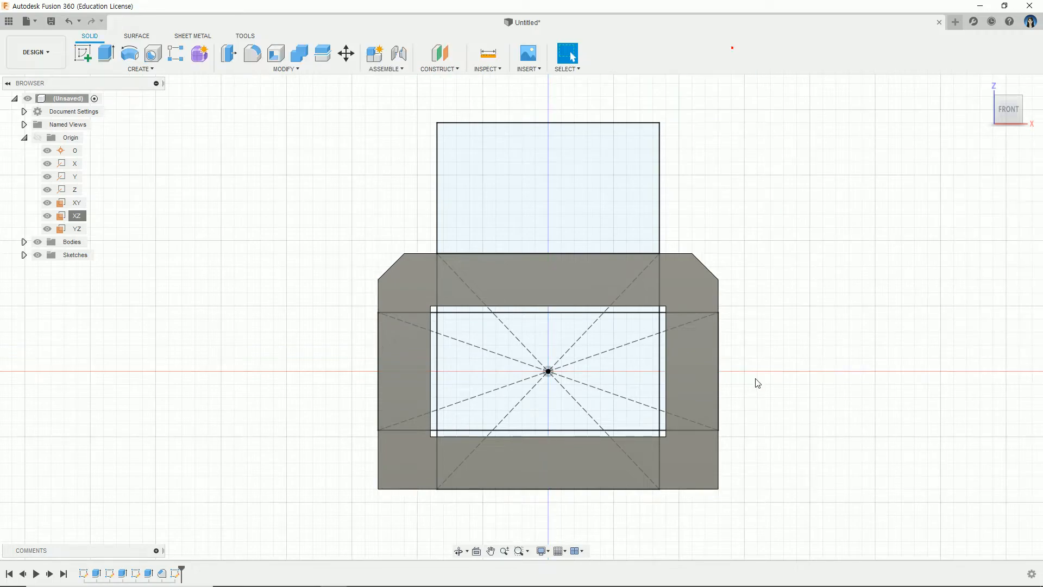
middle_click_drag(810, 391, 788, 396, "shift")
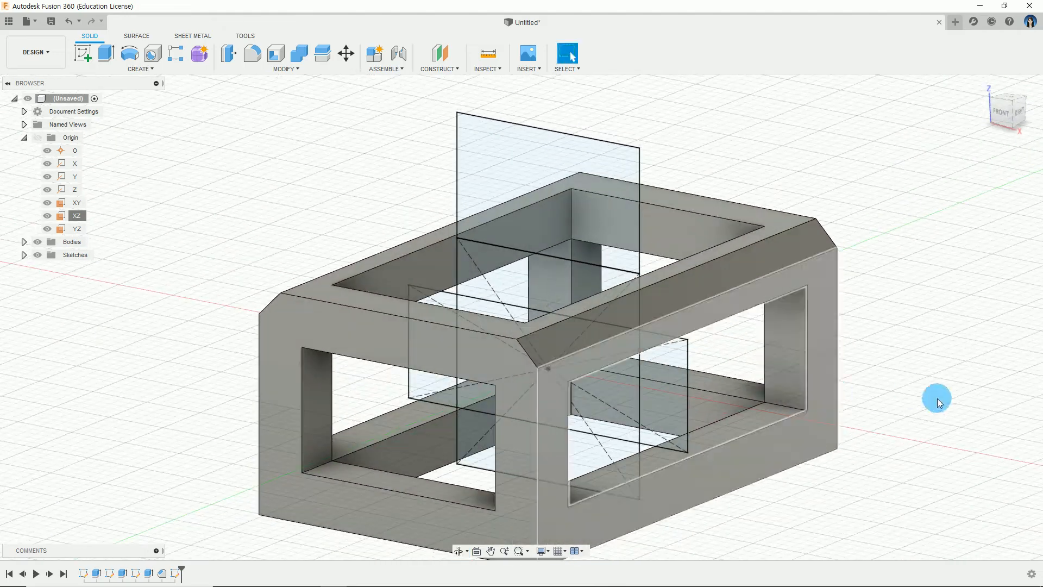
Check part 2's body depth in the drawing PDF by marking the side arm and the side view's depth dimension, and return to Fusion 360
key("alt+Tab")
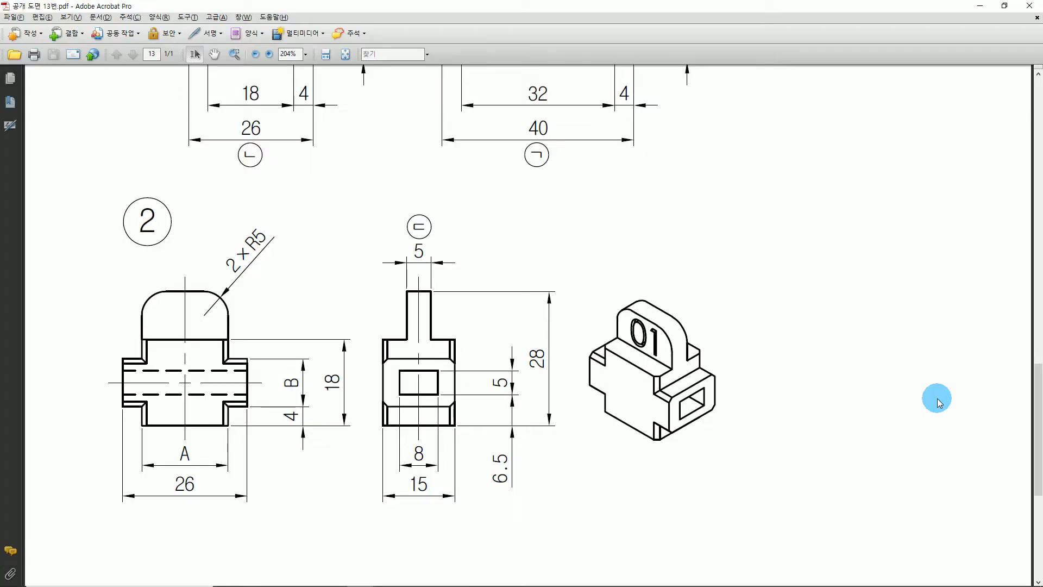
left_click_drag(704, 404, 680, 429)
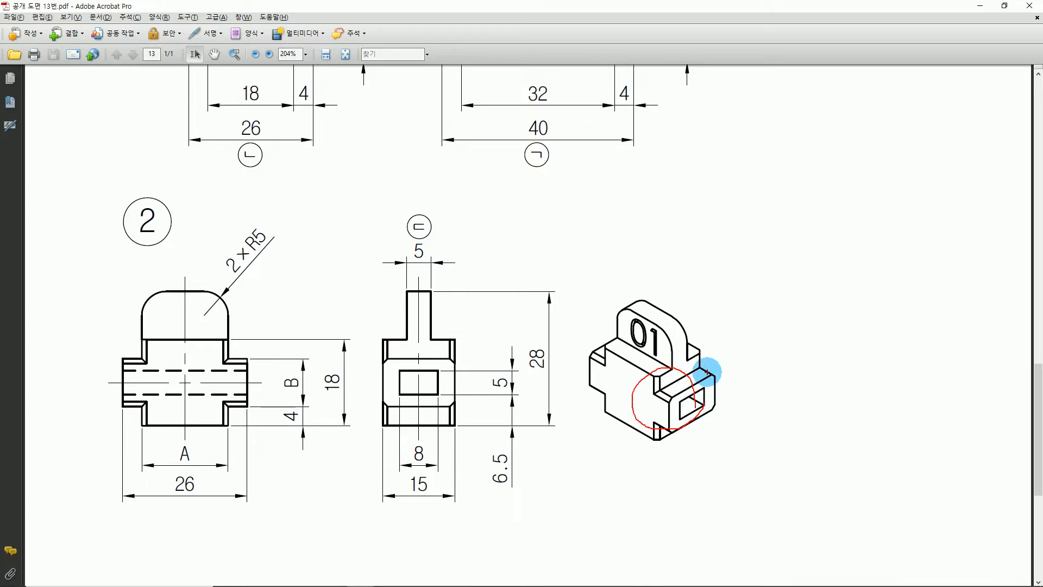
left_click_drag(400, 422, 387, 422)
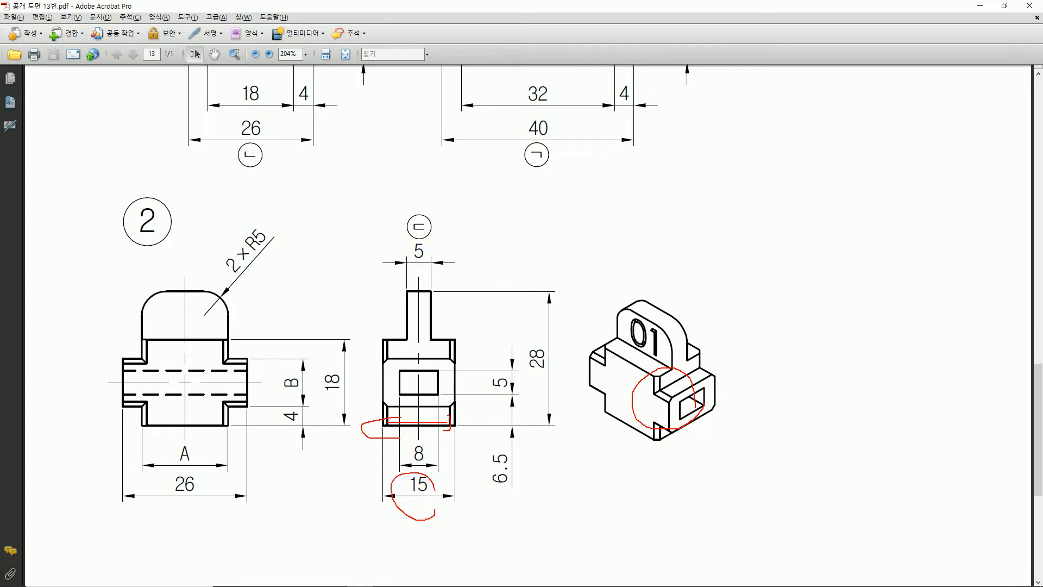
key("alt+Tab")
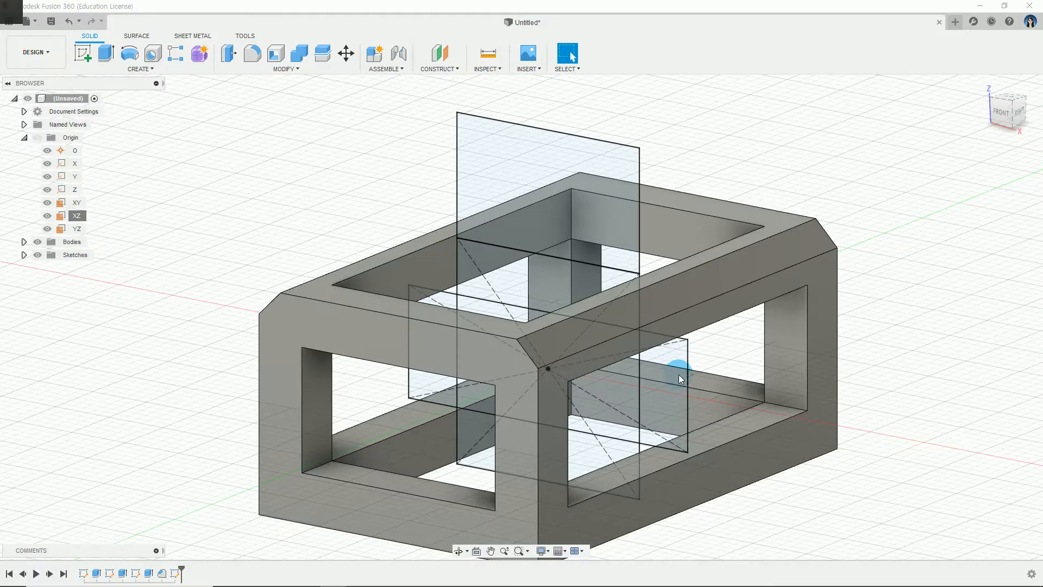
Start an Extrude and select the five regions of part 2's cross-shaped front profile, leaving out the upper tab rectangle
left_click(140, 69)
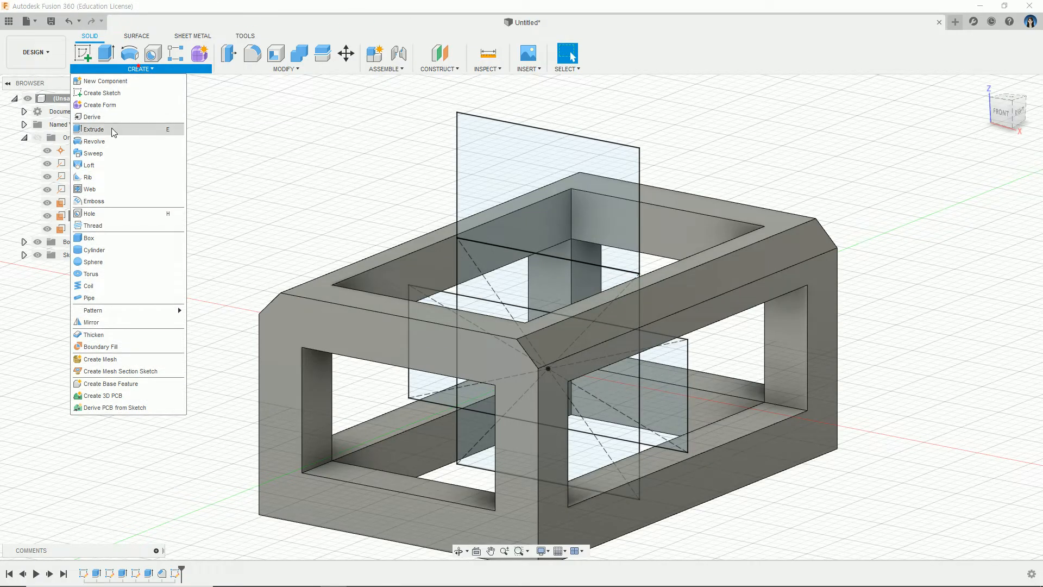
left_click(115, 133)
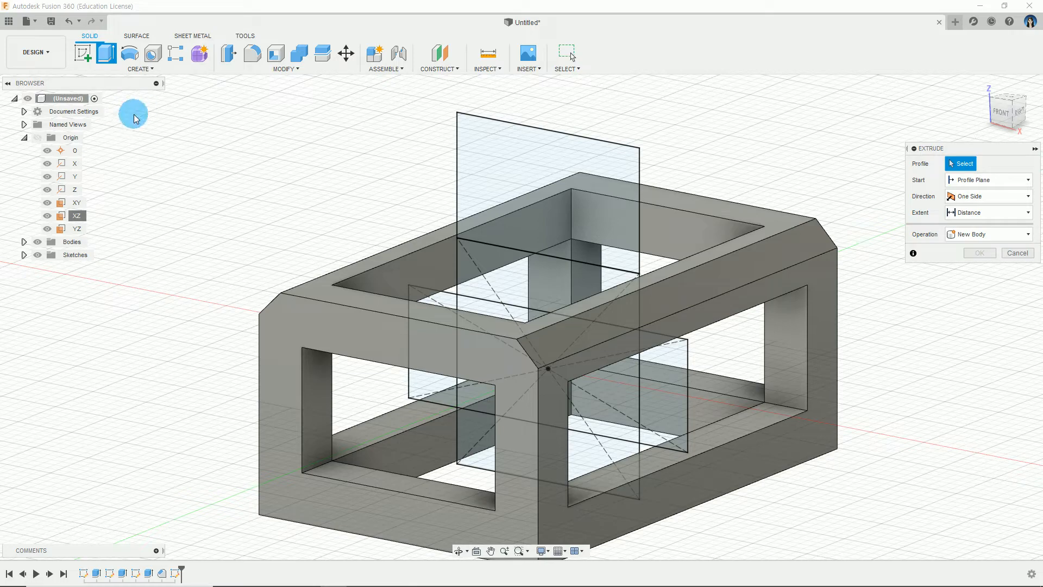
left_click(538, 293)
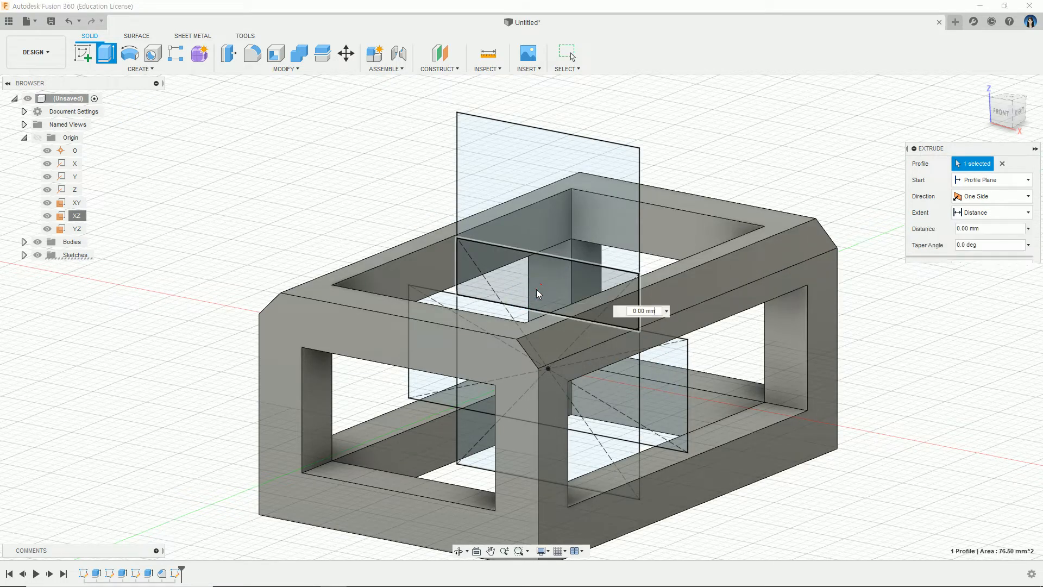
left_click(523, 312)
left_click(442, 300)
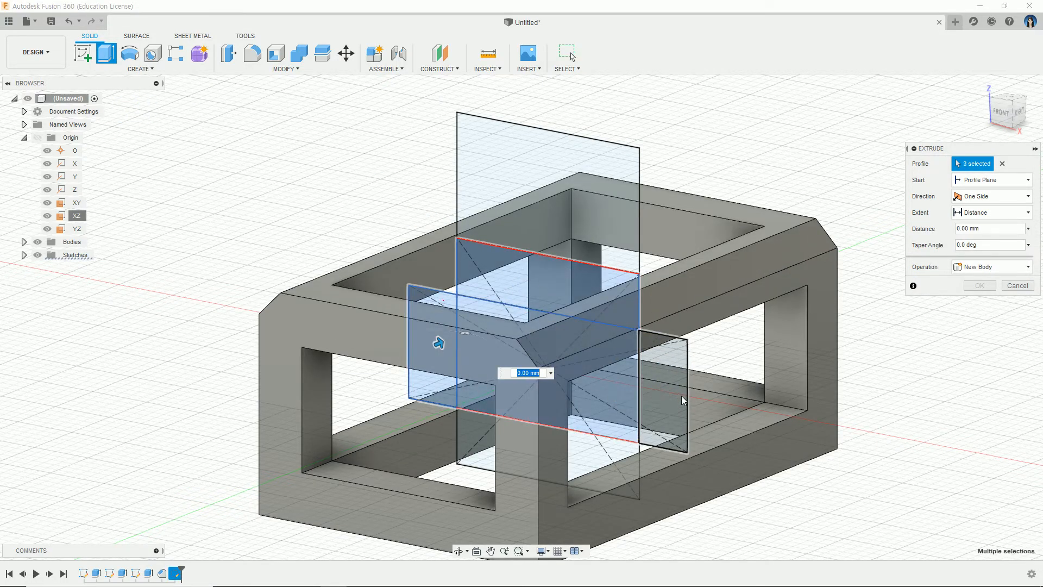
left_click(684, 401)
left_click(622, 455)
mouse_move(801, 474)
middle_mouse_down("shift")
mouse_move(885, 438)
mouse_move(828, 482)
middle_mouse_up("shift")
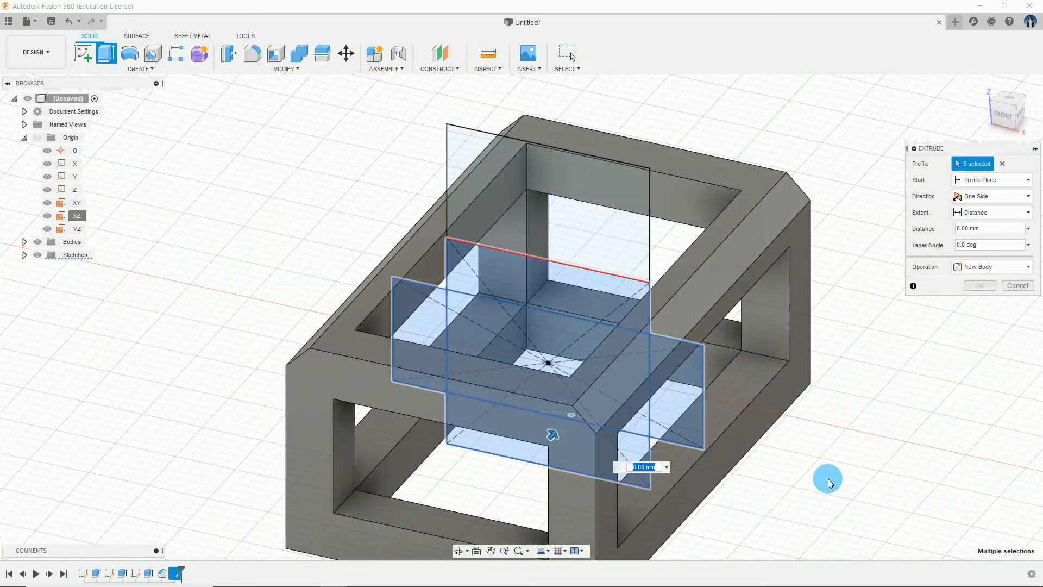
Check the body depth in the drawing PDF and extrude the selected regions symmetrically with a whole length of 15 mm as a new body
key("alt+Tab")
left_click_drag(402, 483, 422, 484)
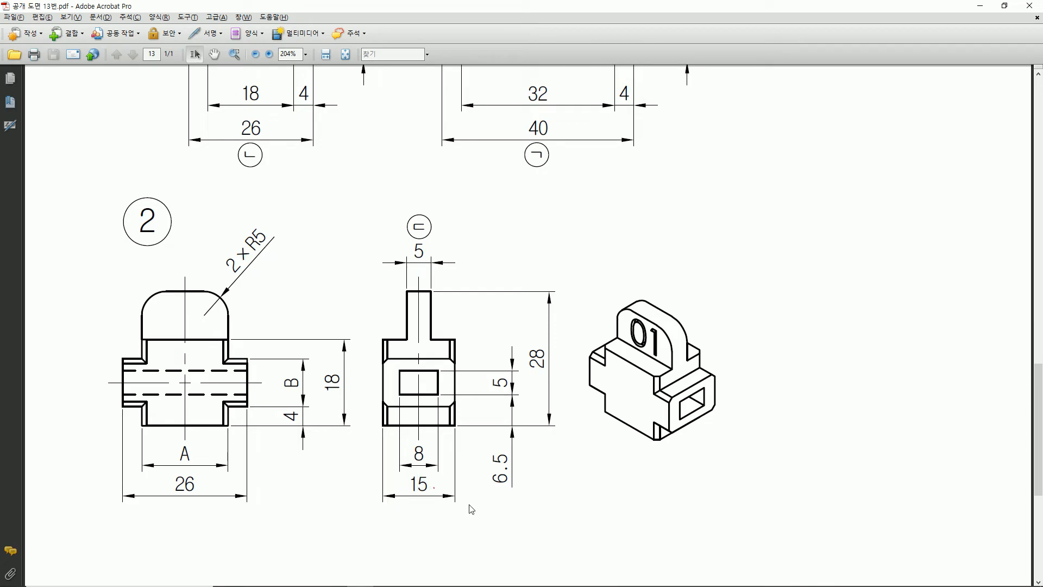
key("alt+Tab")
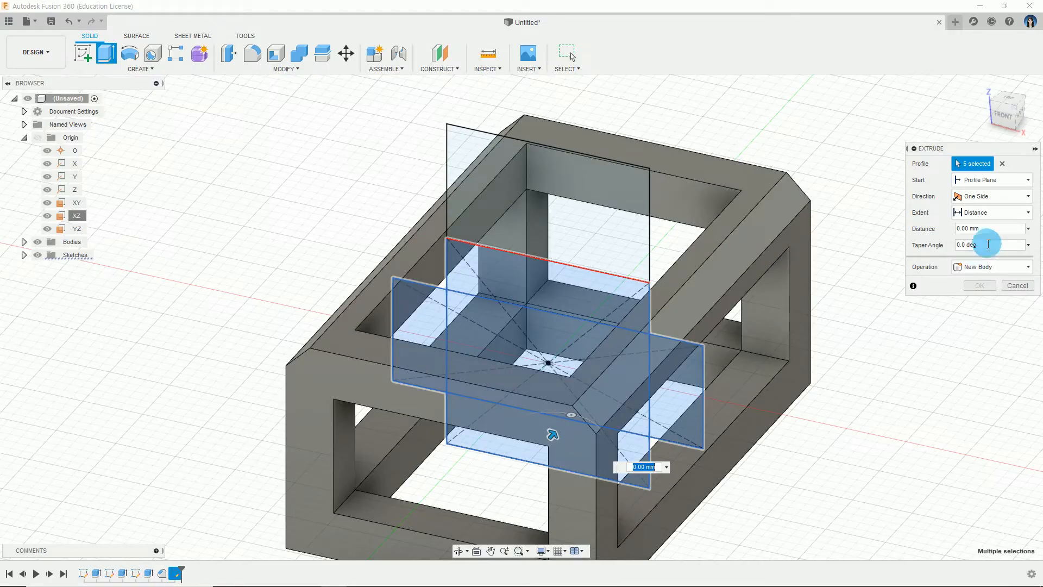
left_click(1006, 198)
left_click(996, 234)
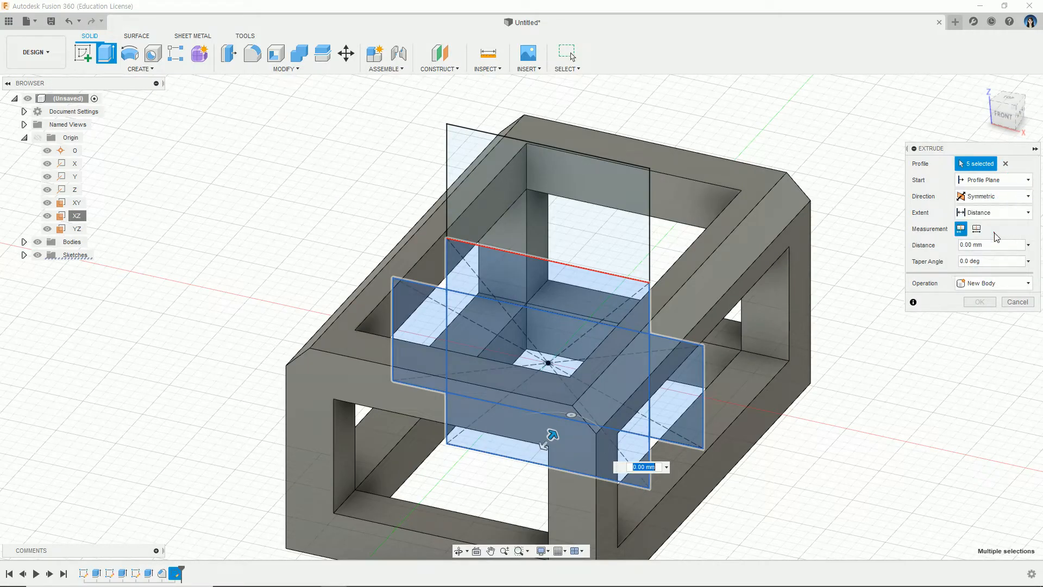
left_click(976, 228)
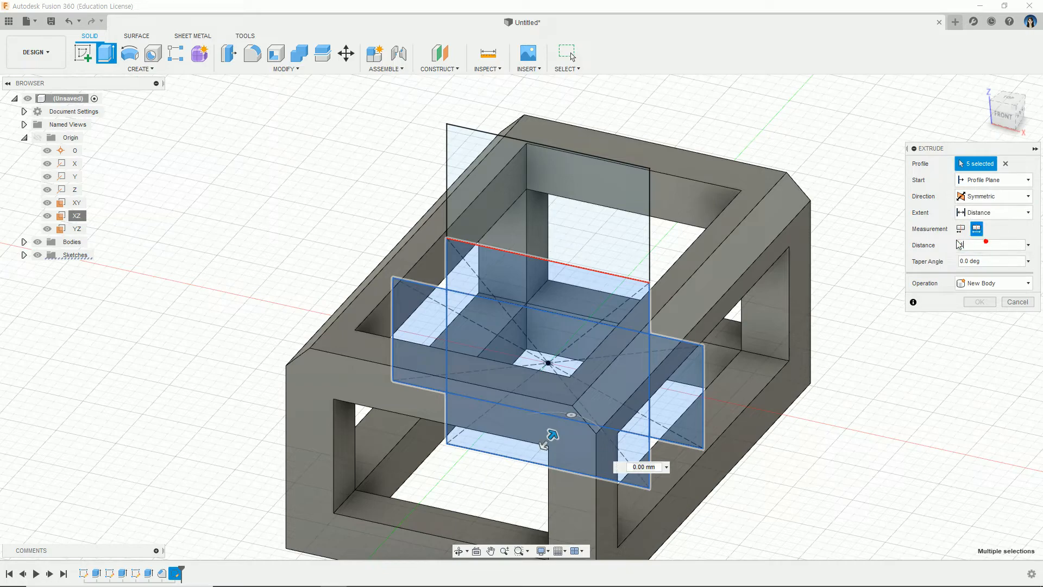
type("15")
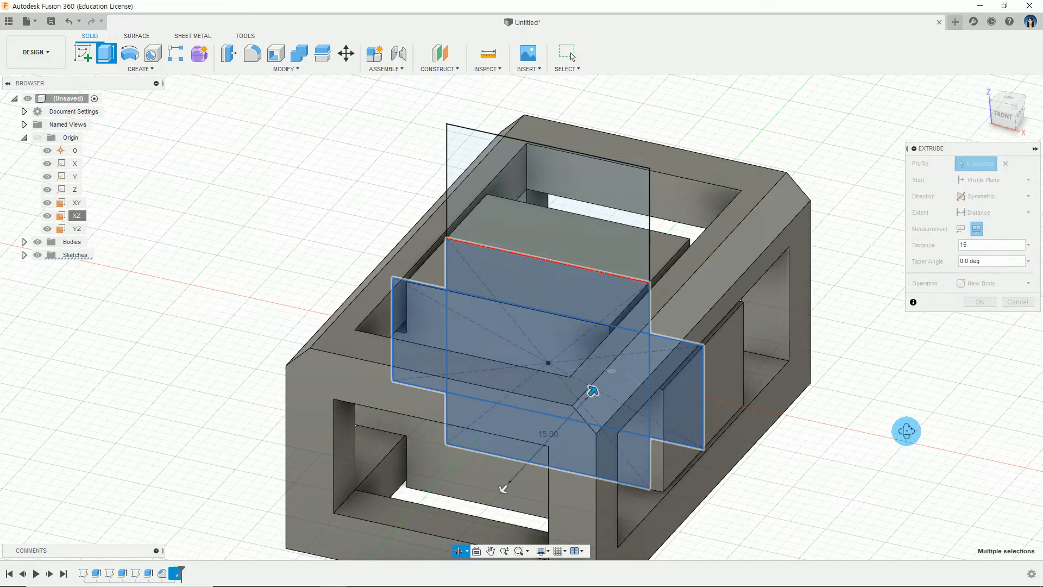
middle_click_drag(907, 431, 881, 438, "shift")
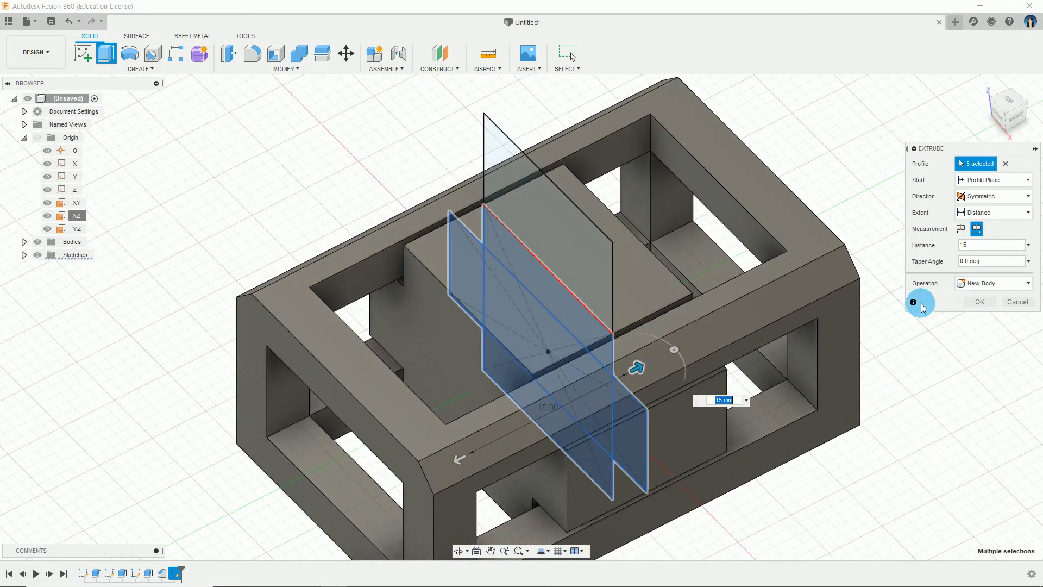
left_click(975, 292)
left_click(973, 291)
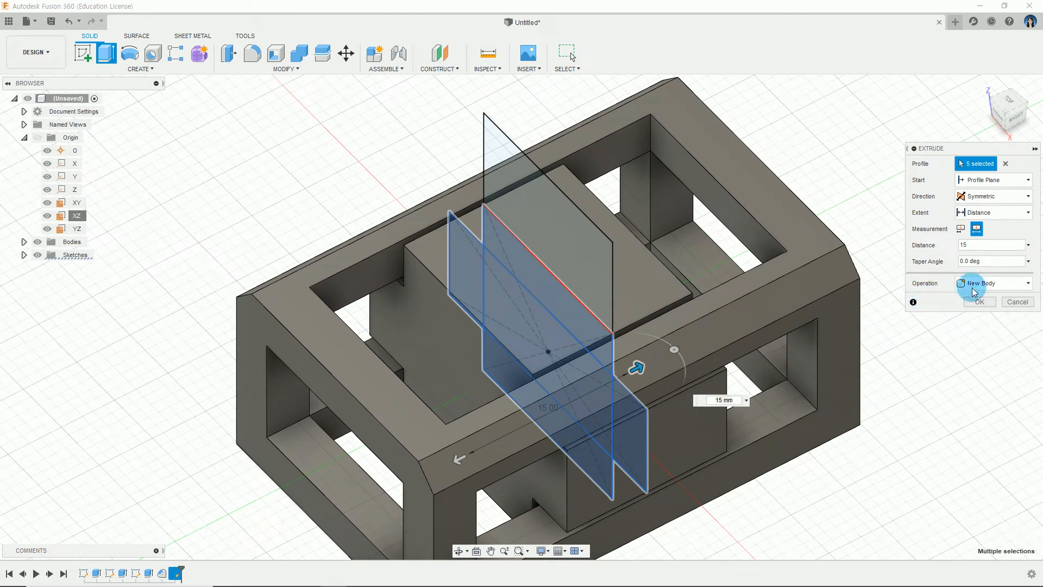
left_click(979, 301)
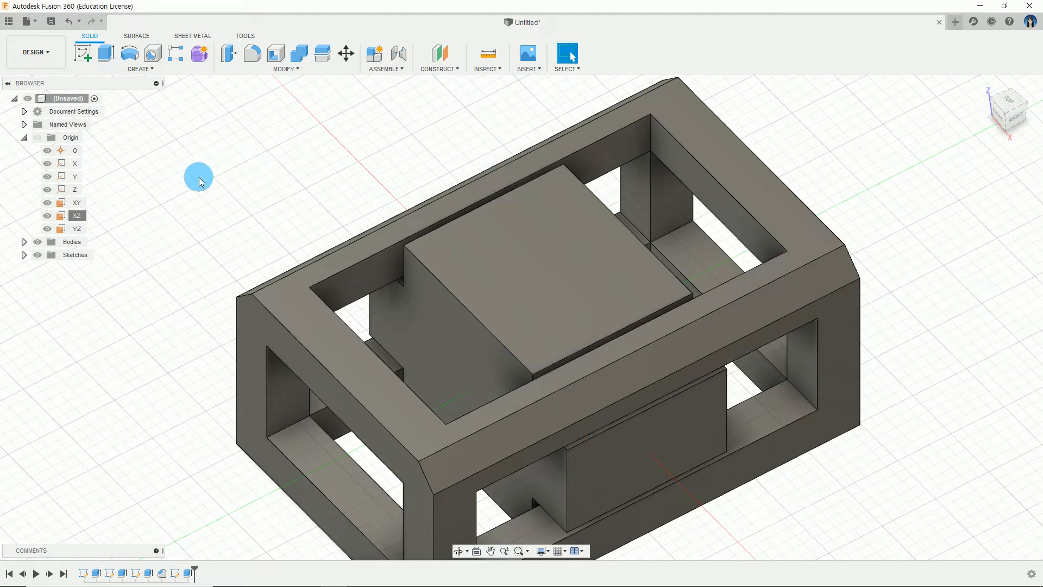
Show Sketch4 again and select its upper tab rectangle as the profile for a new Extrude
left_click(24, 255)
left_click(47, 307)
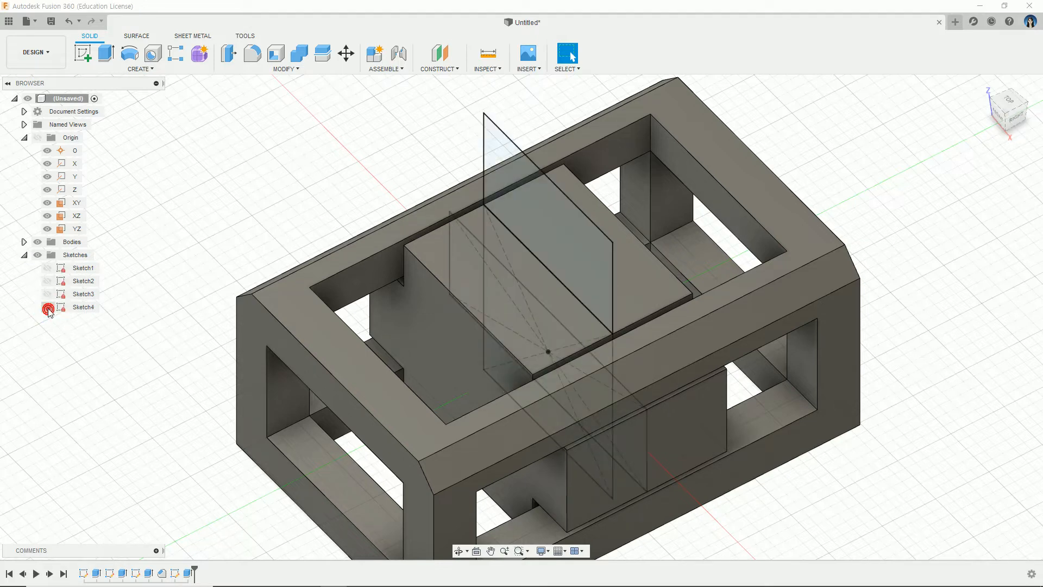
left_click(157, 71)
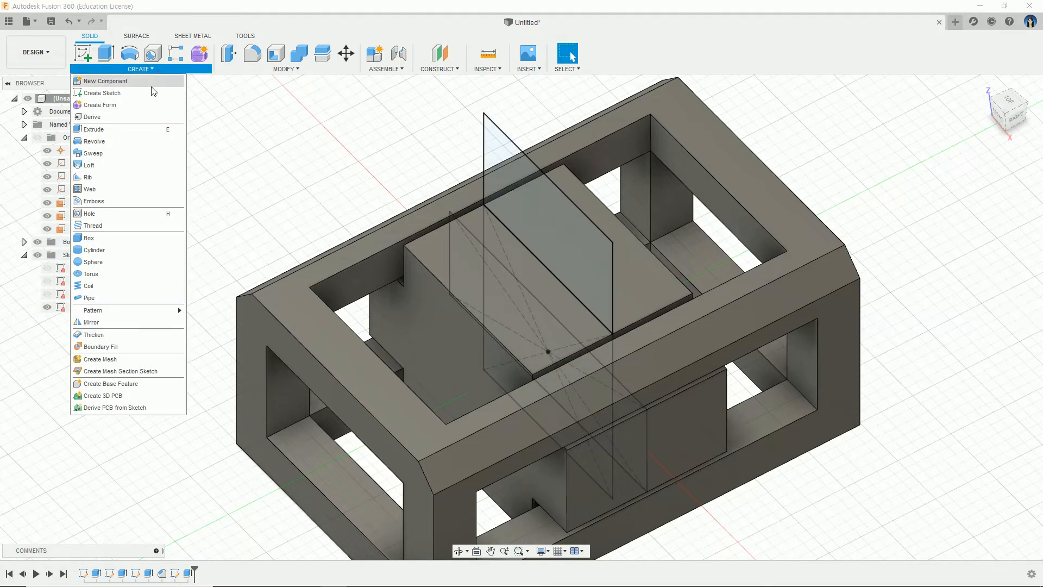
left_click(133, 134)
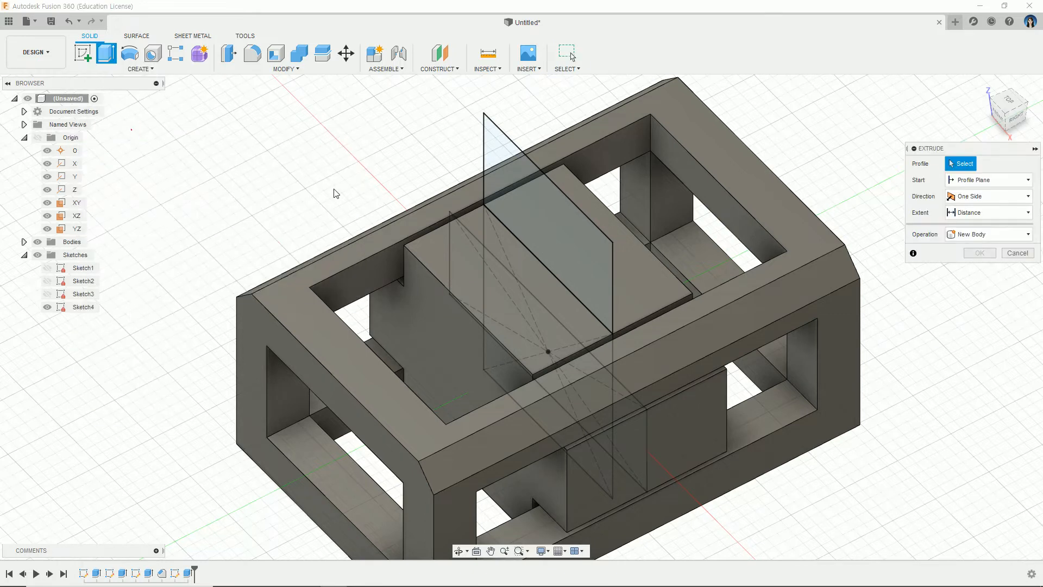
left_click(559, 231)
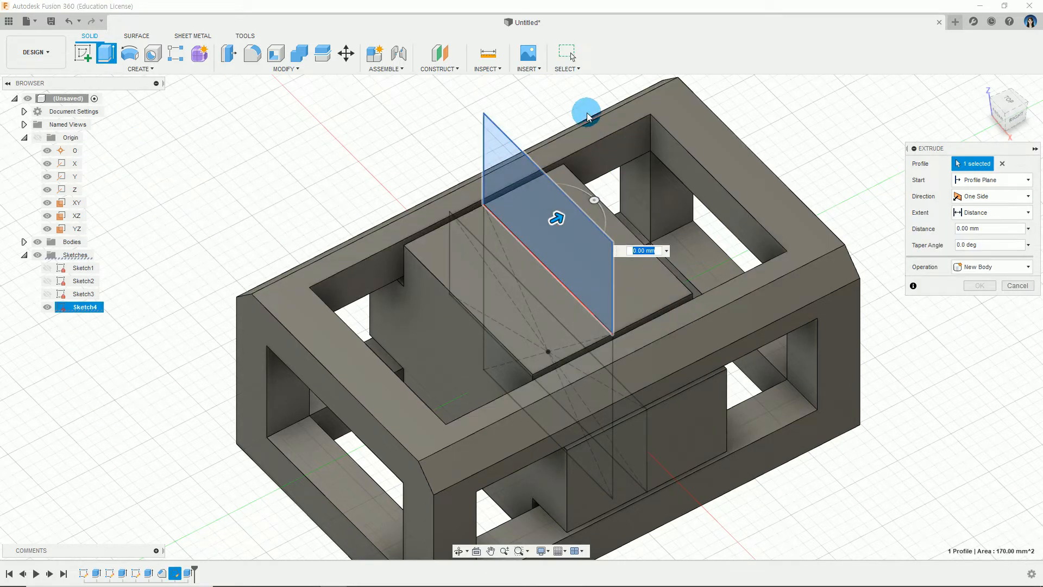
Check the tab thickness in the drawing PDF and extrude the tab symmetrically with a whole length of 5 mm, joined to the body
key("alt+Tab")
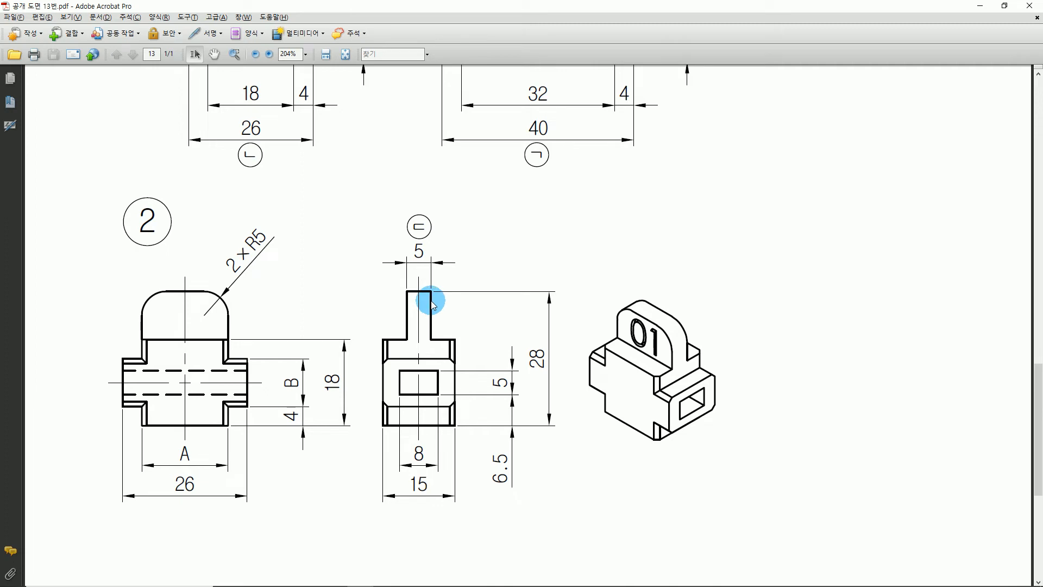
key("ctrl+2")
left_click_drag(435, 316, 426, 322)
key("Escape")
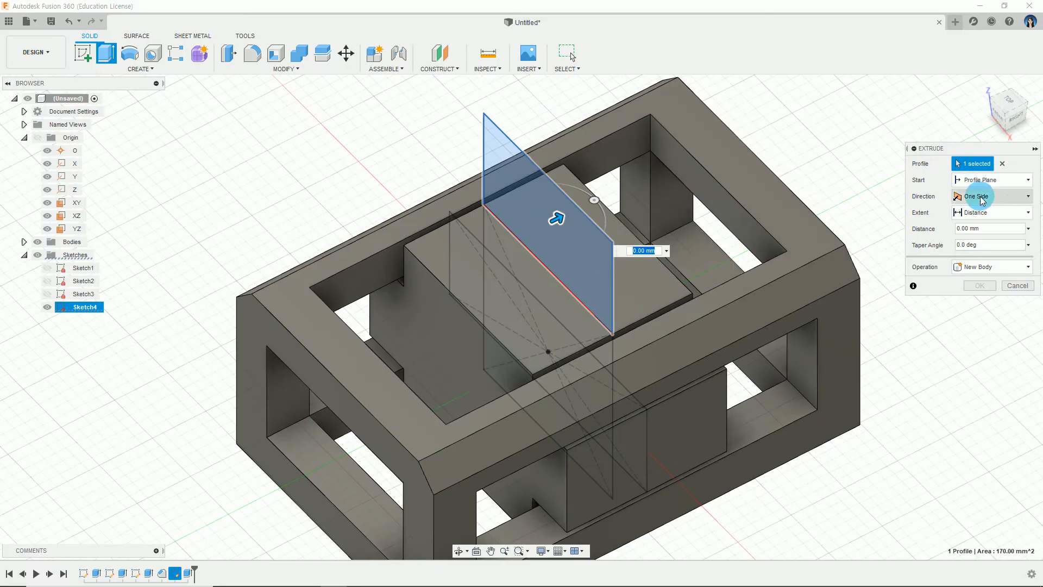
left_click(982, 198)
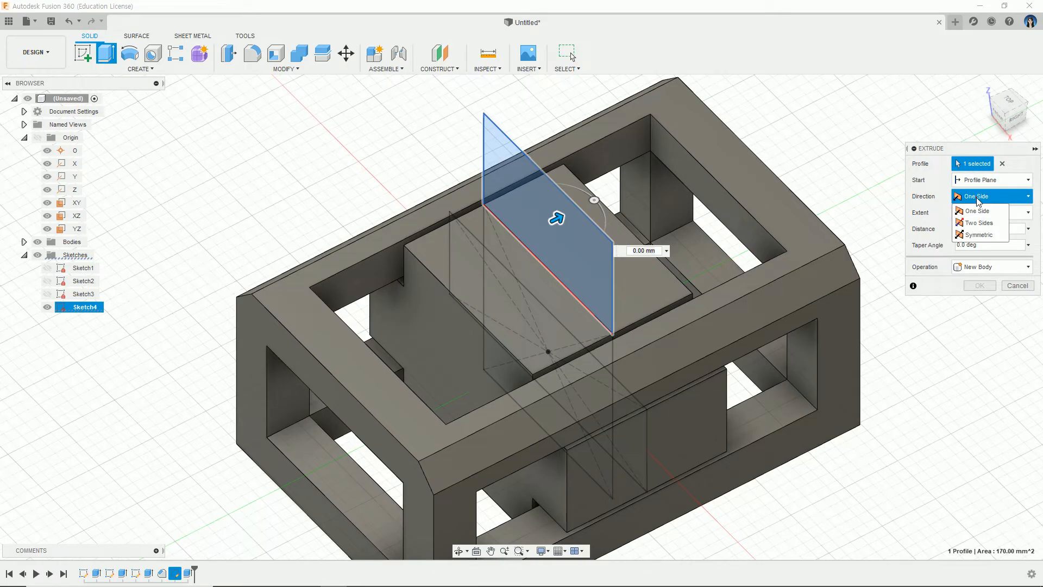
left_click(981, 238)
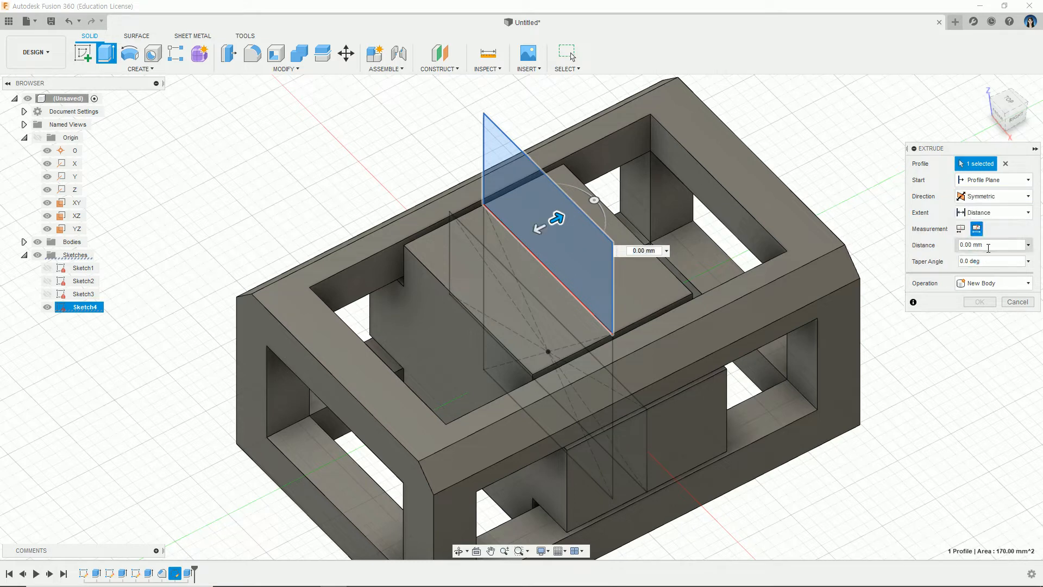
left_click(909, 248)
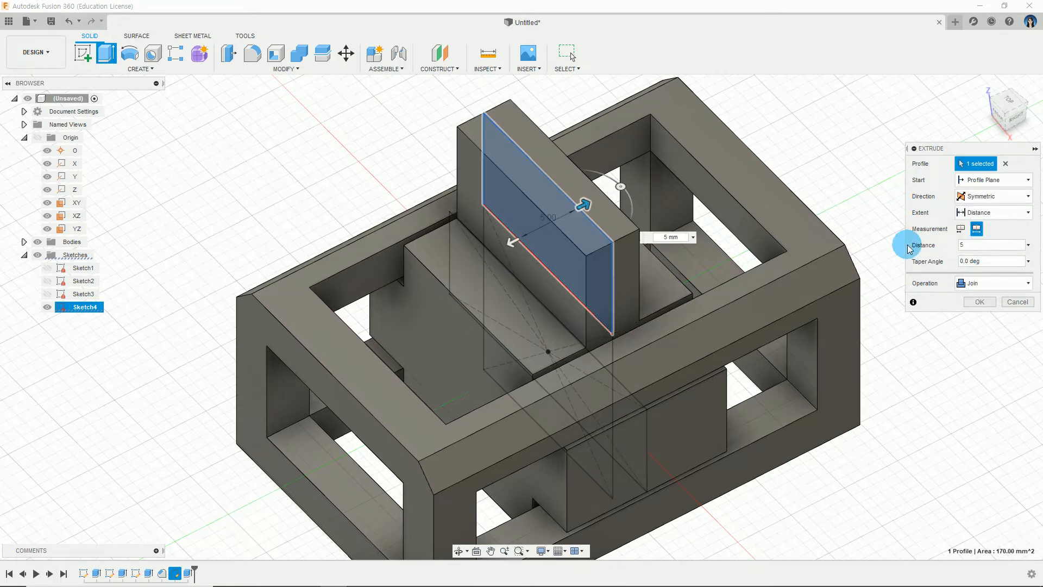
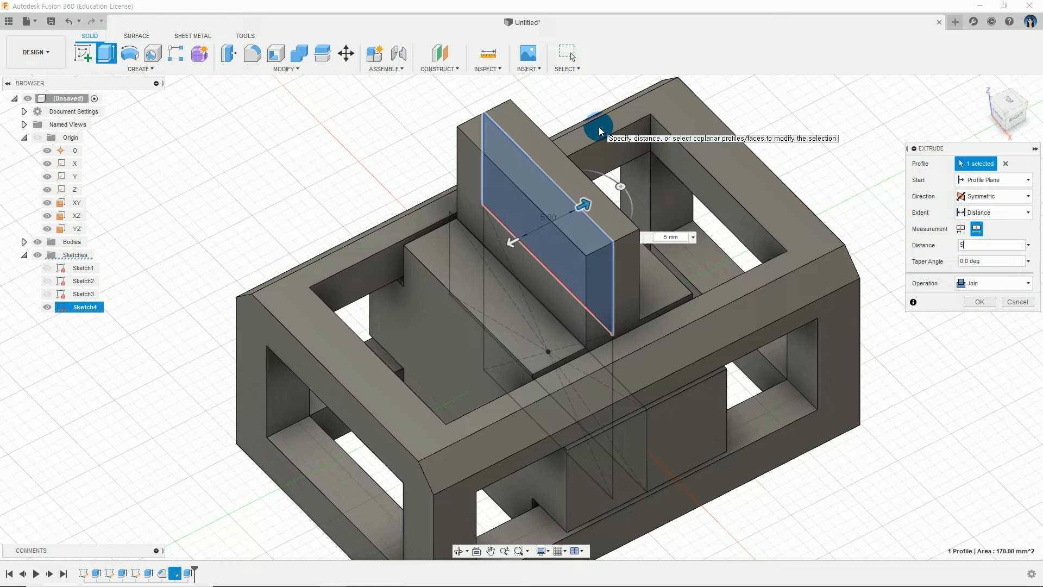
left_click(988, 283)
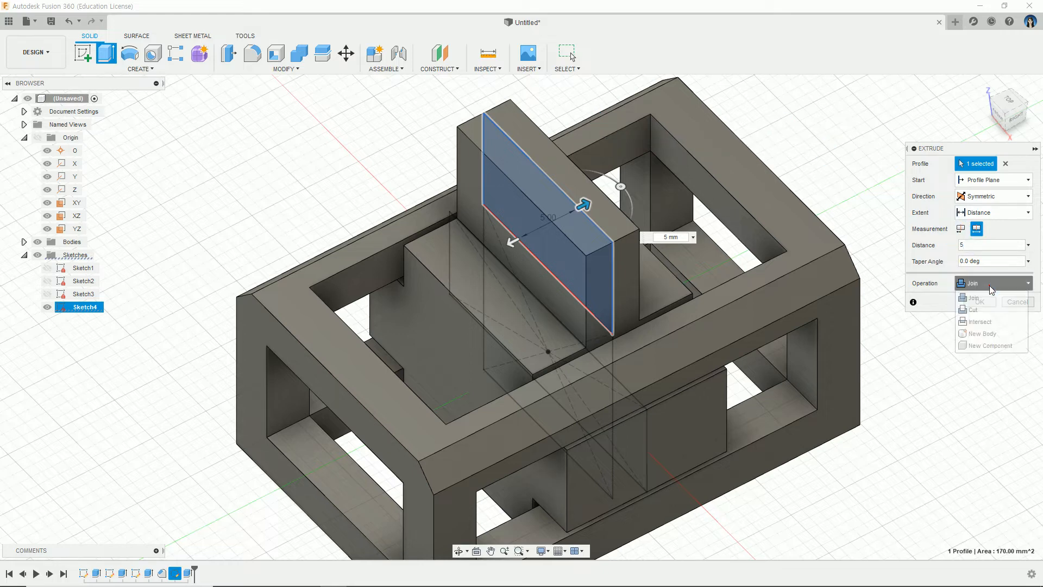
left_click(991, 290)
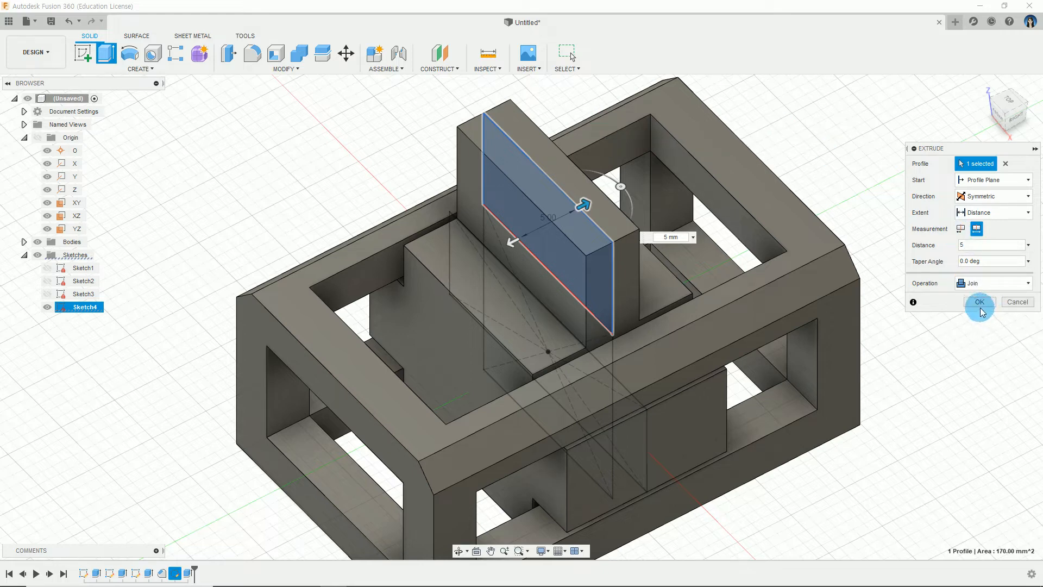
left_click(980, 306)
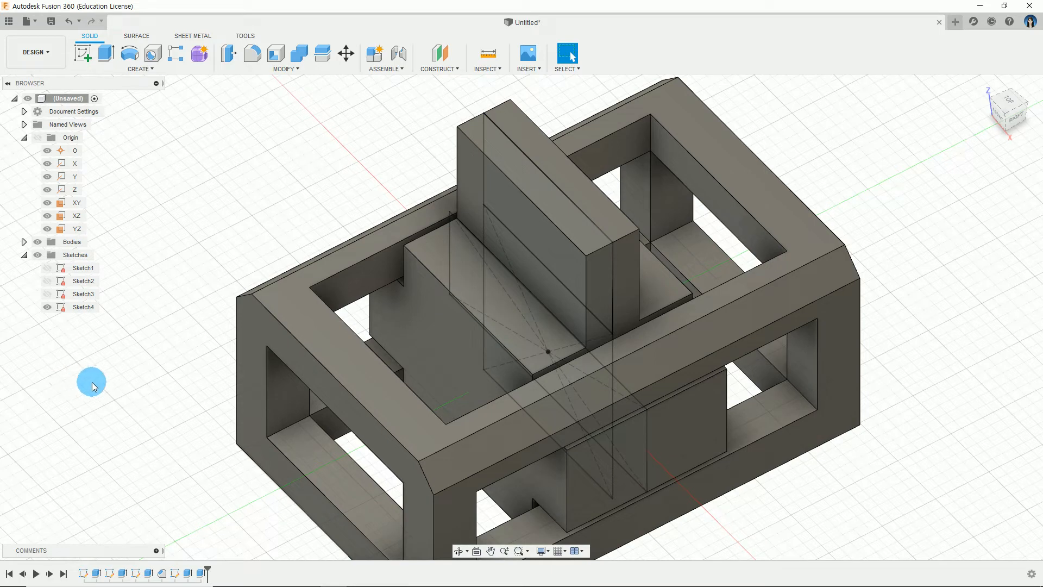
Hide Sketch4 and clear the selection
left_click(50, 307)
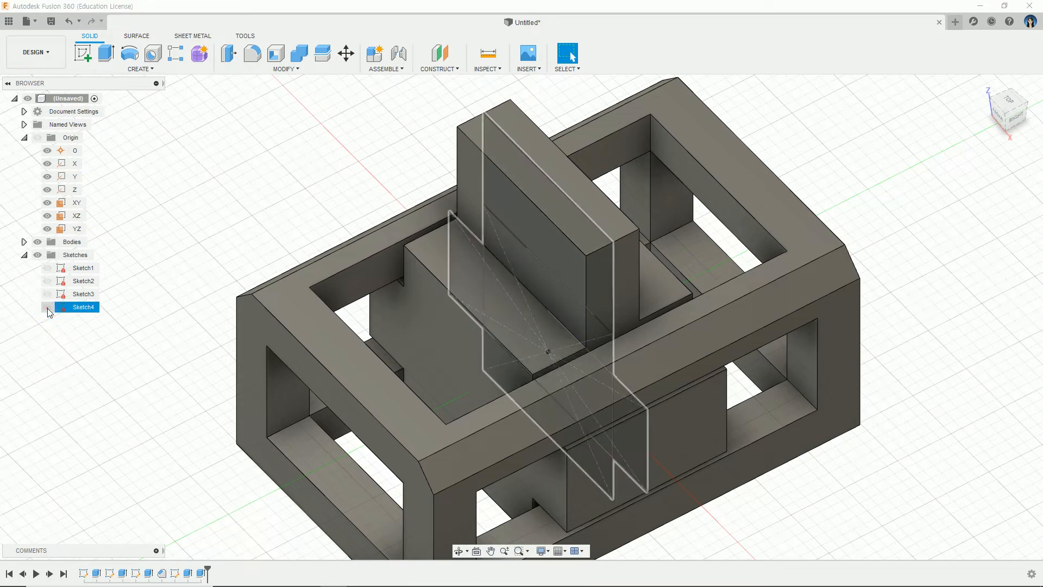
key("Escape")
mouse_move(235, 484)
middle_mouse_down("shift")
mouse_move(309, 401)
mouse_move(254, 398)
middle_mouse_up("shift")
Examine the tab's corner radius callout in the drawing PDF by marking both rounded corners and the radius note, and return to Fusion 360
key("alt+Tab")
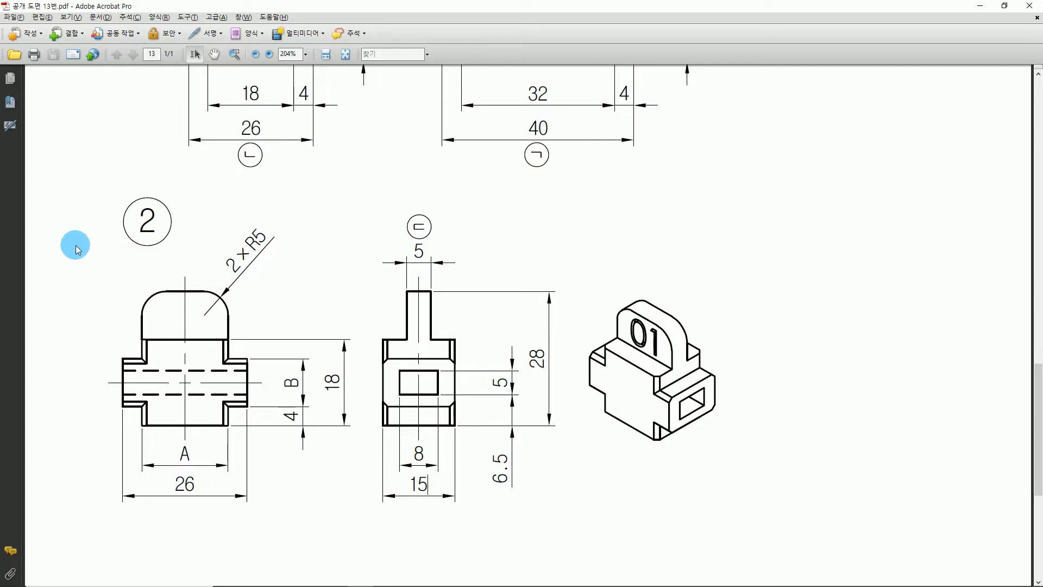
left_click_drag(196, 289, 218, 323)
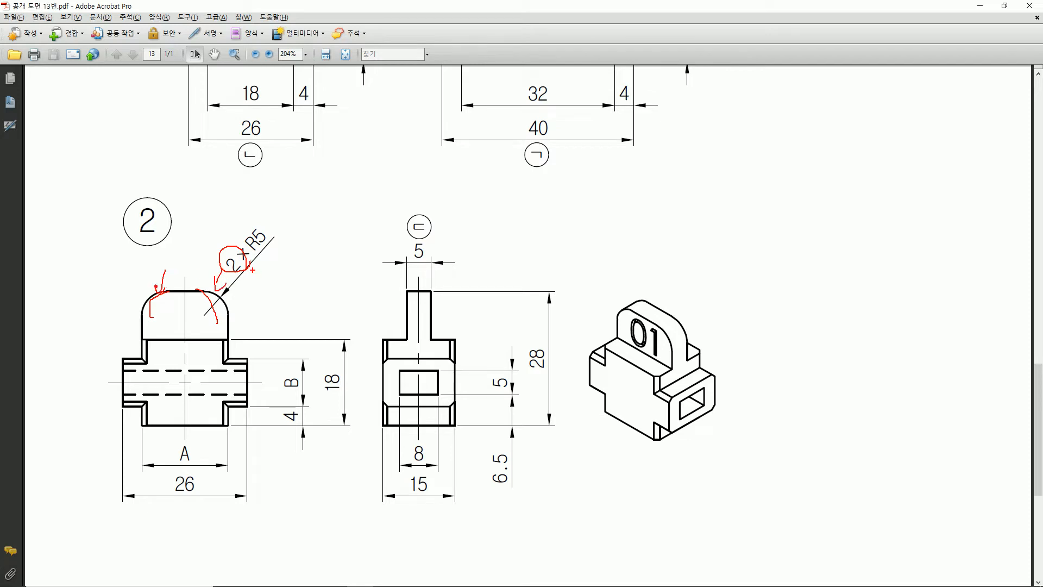
left_click(252, 277)
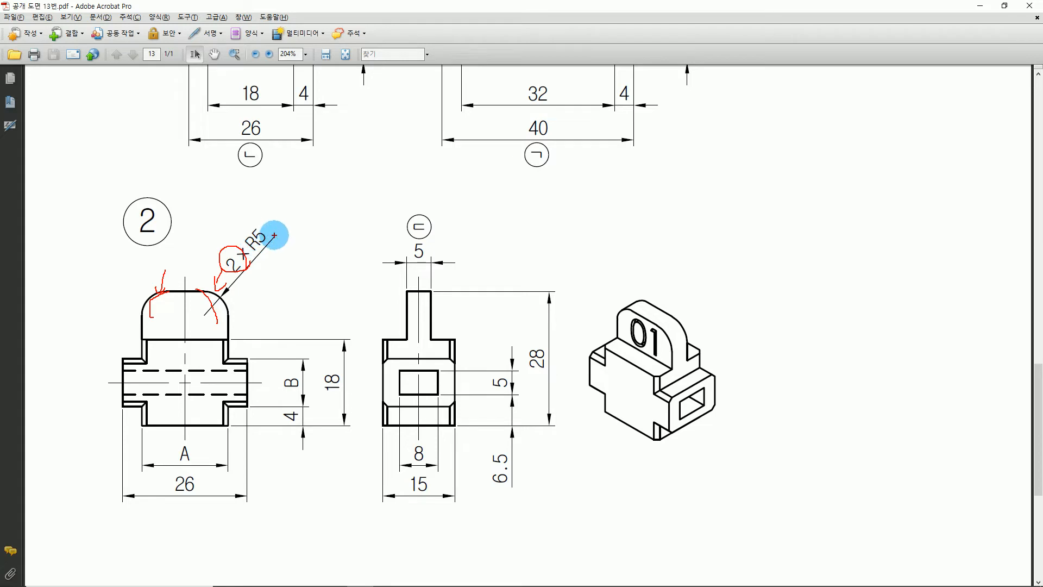
left_click_drag(274, 236, 246, 238)
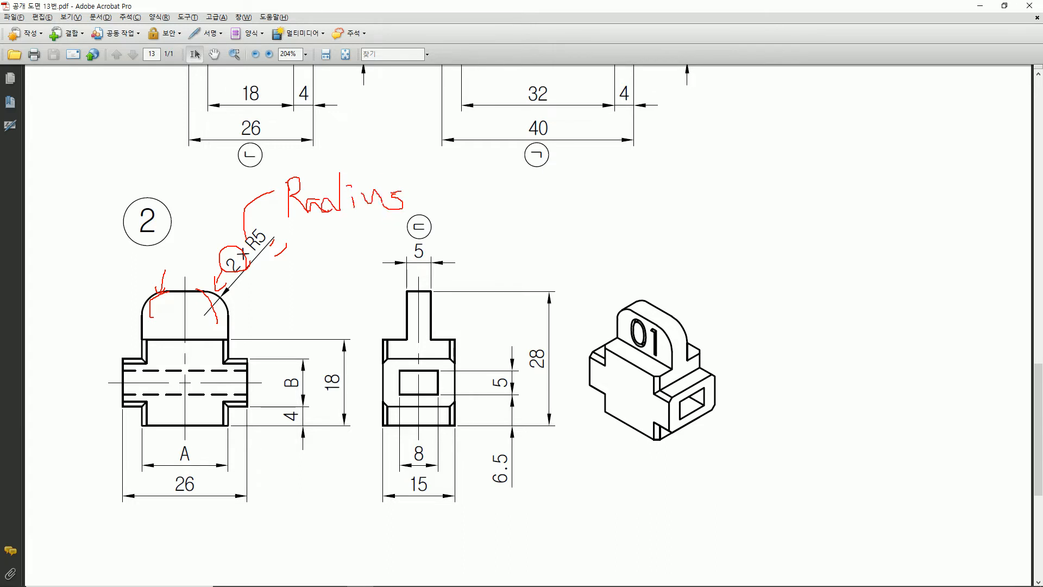
key("Escape")
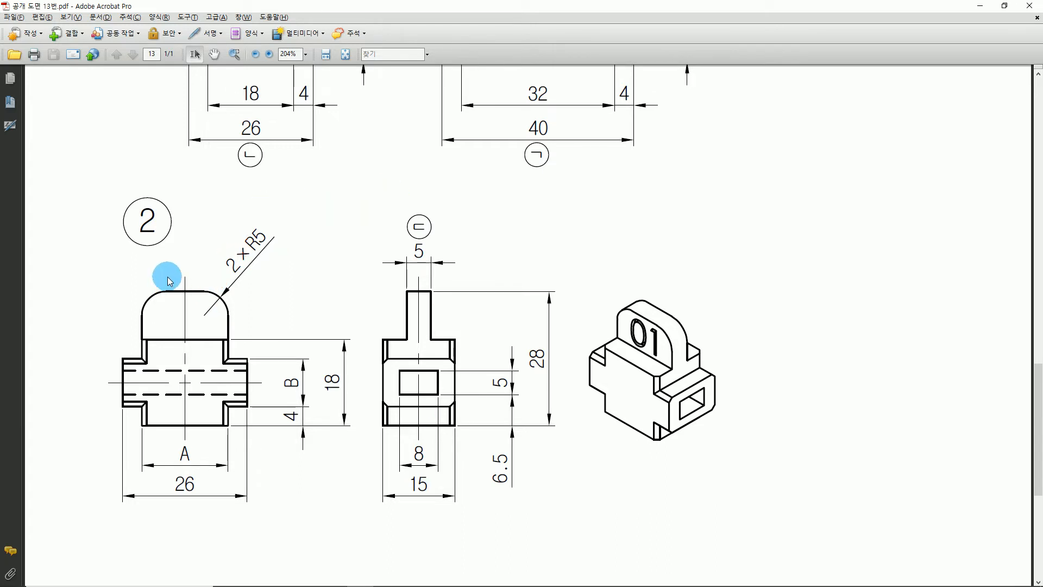
key("alt+Tab")
Fillet the two upper short edges of part 2's tab with a 5 mm radius
left_click(299, 69)
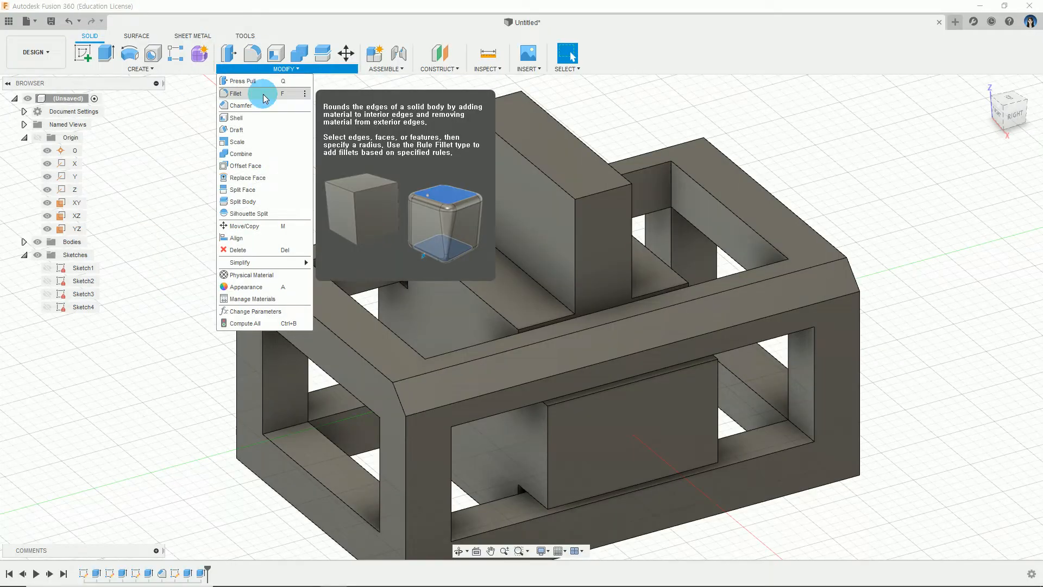
left_click(263, 95)
middle_click_drag(462, 124, 453, 182)
left_click(469, 163)
left_click(576, 254)
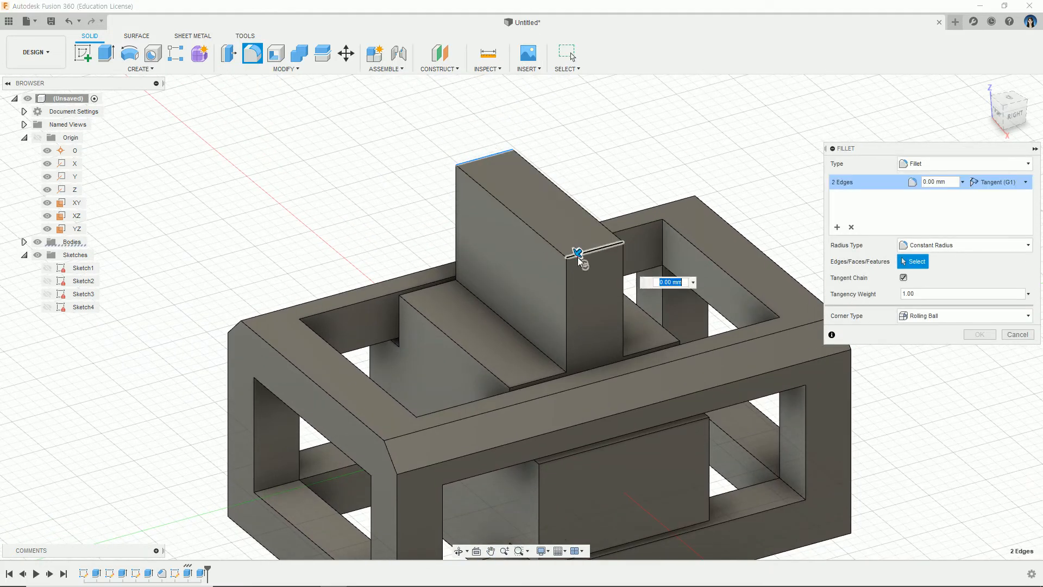
type("5")
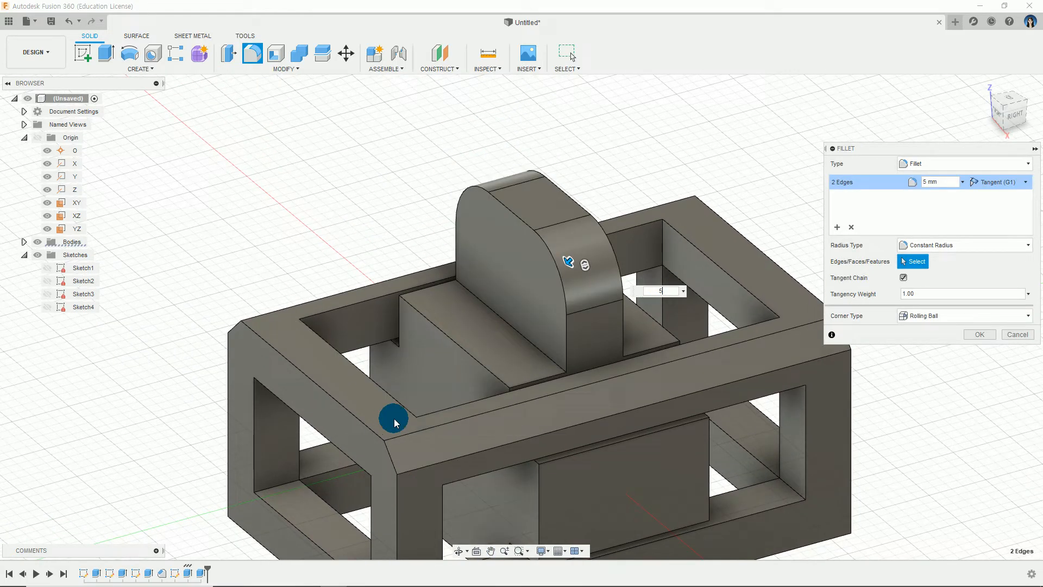
left_click(980, 335)
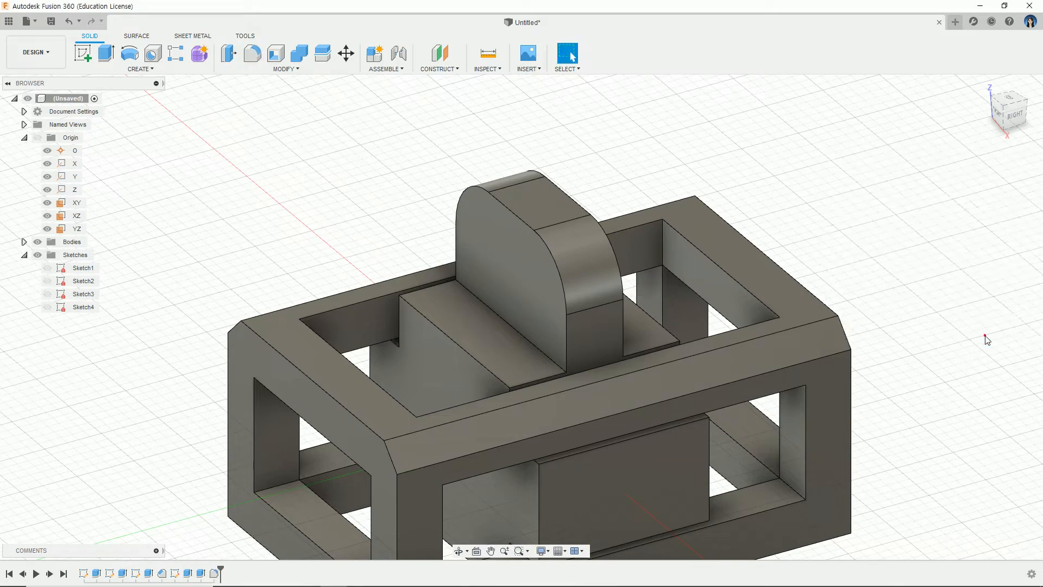
Examine the rectangular through hole of part 2 in the drawing PDF by marking its outline in each view, and return to Fusion 360
scroll(879, 374, "down", 3)
mouse_move(879, 375)
middle_mouse_down("shift")
mouse_move(1006, 373)
mouse_move(919, 363)
mouse_move(820, 452)
mouse_move(832, 471)
middle_mouse_up("shift")
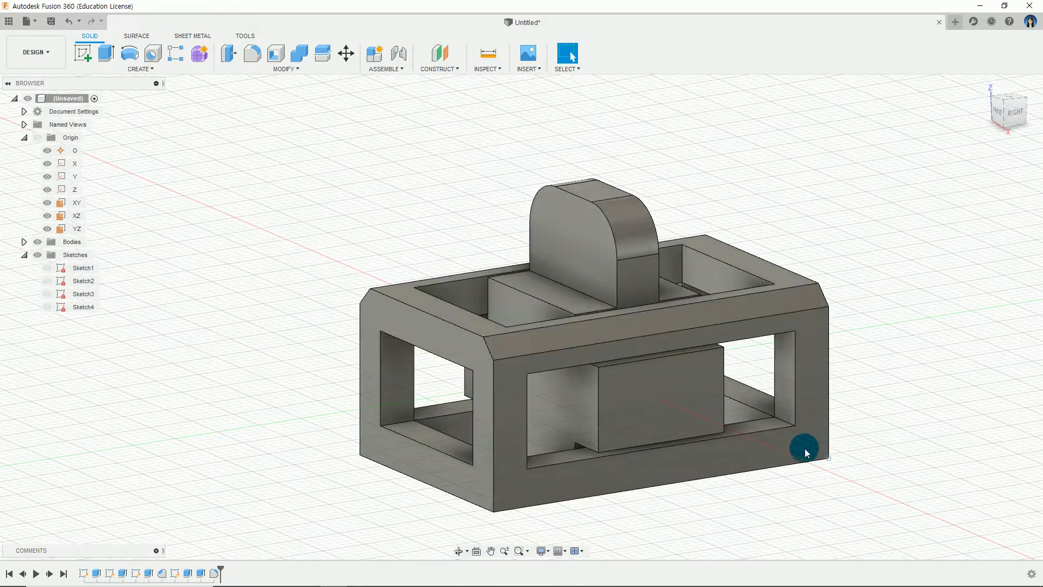
key("alt+Tab")
scroll(805, 451, "down", 1)
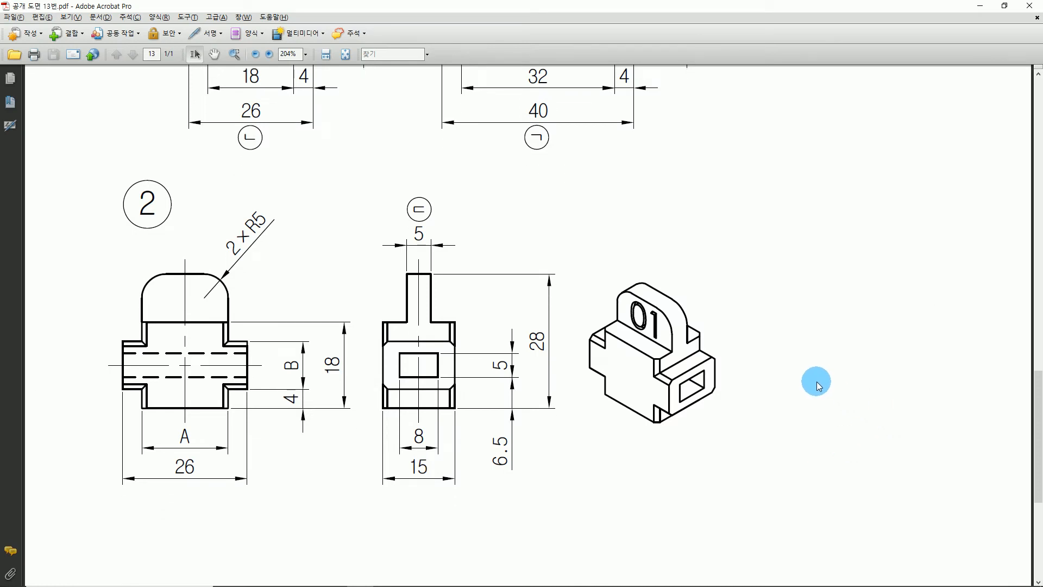
left_click_drag(112, 356, 171, 357)
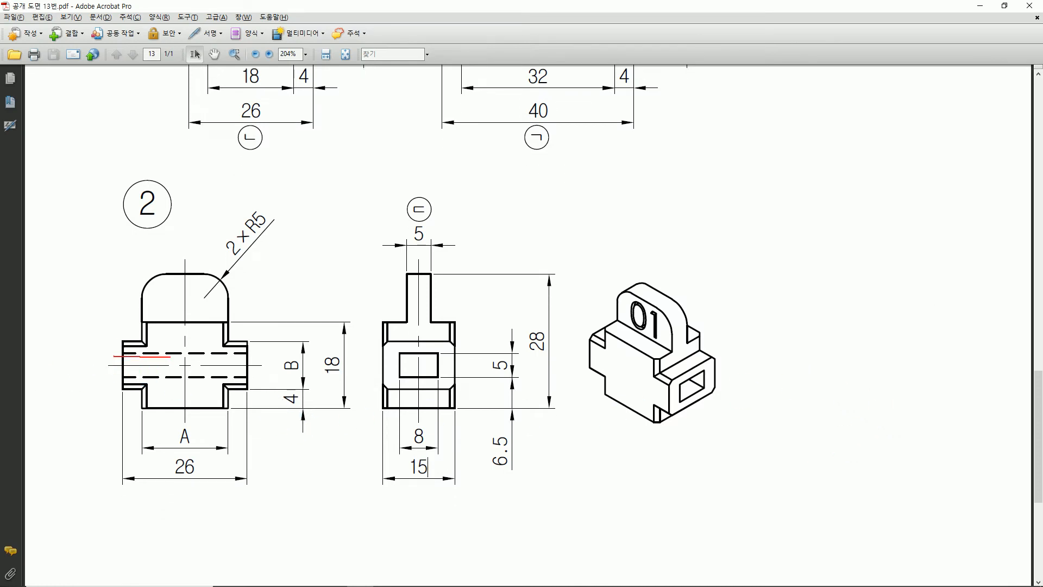
mouse_move(255, 359)
left_mouse_down()
mouse_move(121, 352)
mouse_move(125, 384)
mouse_move(263, 382)
mouse_move(124, 384)
left_mouse_up()
key("e")
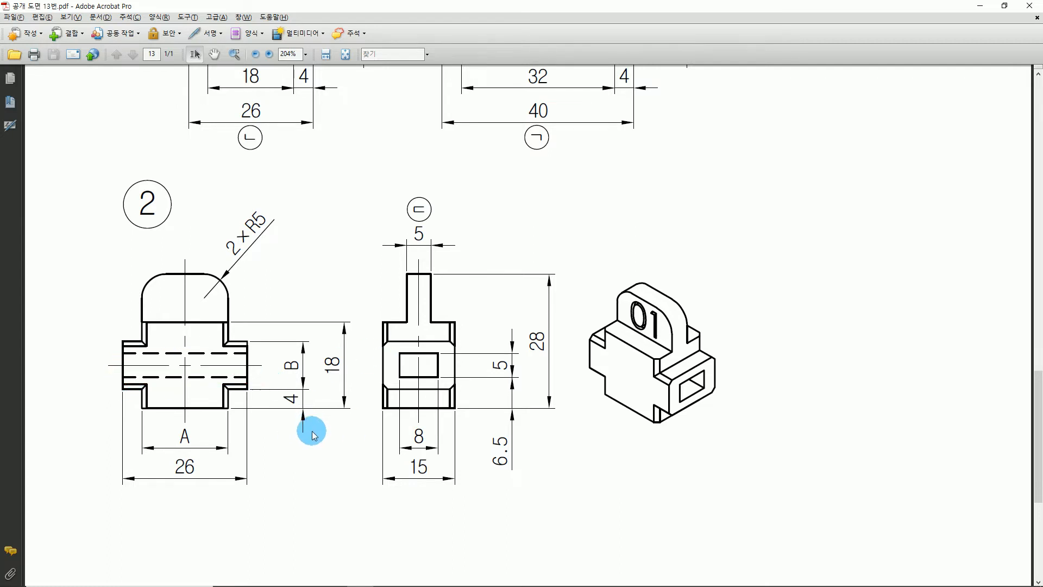
mouse_move(403, 354)
left_mouse_down()
mouse_move(433, 348)
mouse_move(395, 367)
mouse_move(394, 357)
mouse_move(296, 368)
left_mouse_up()
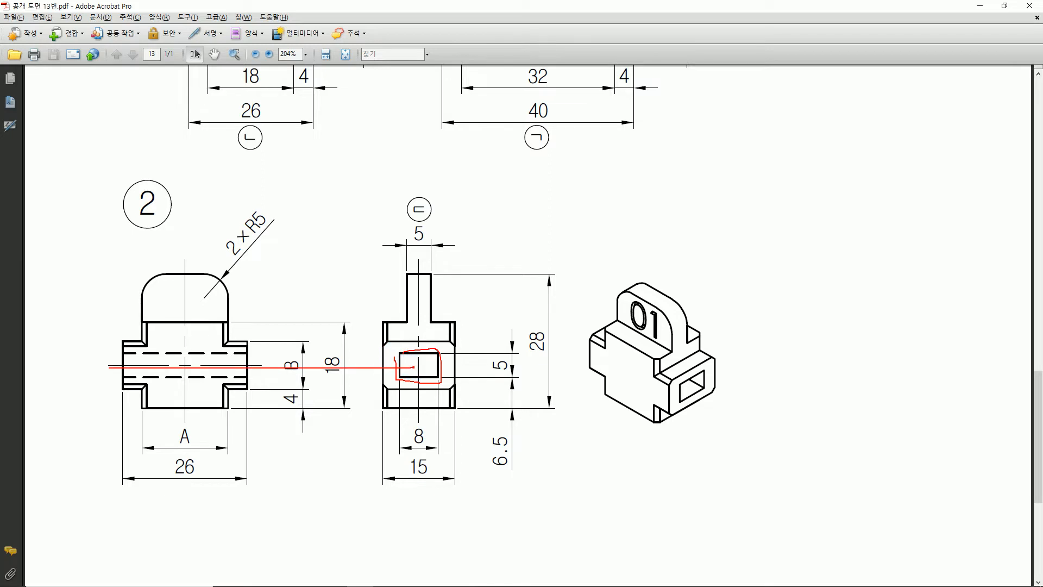
mouse_move(103, 363)
left_mouse_down()
mouse_move(96, 370)
mouse_move(114, 380)
left_mouse_up()
left_click_drag(714, 392, 656, 410)
key("Escape")
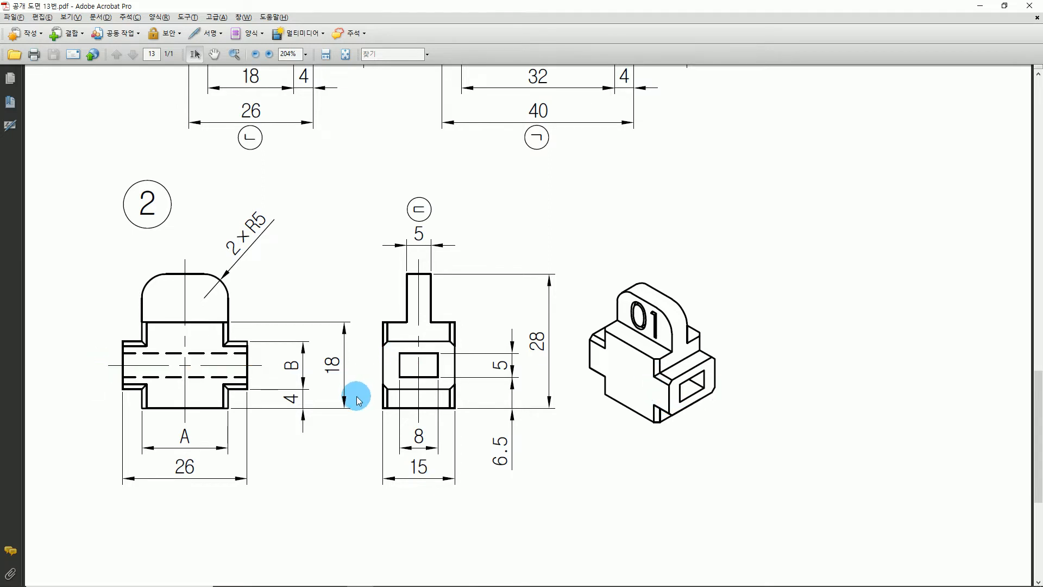
key("alt+Tab")
Create a new sketch on the outer end face of part 2's block inside the frame window
left_click(657, 407)
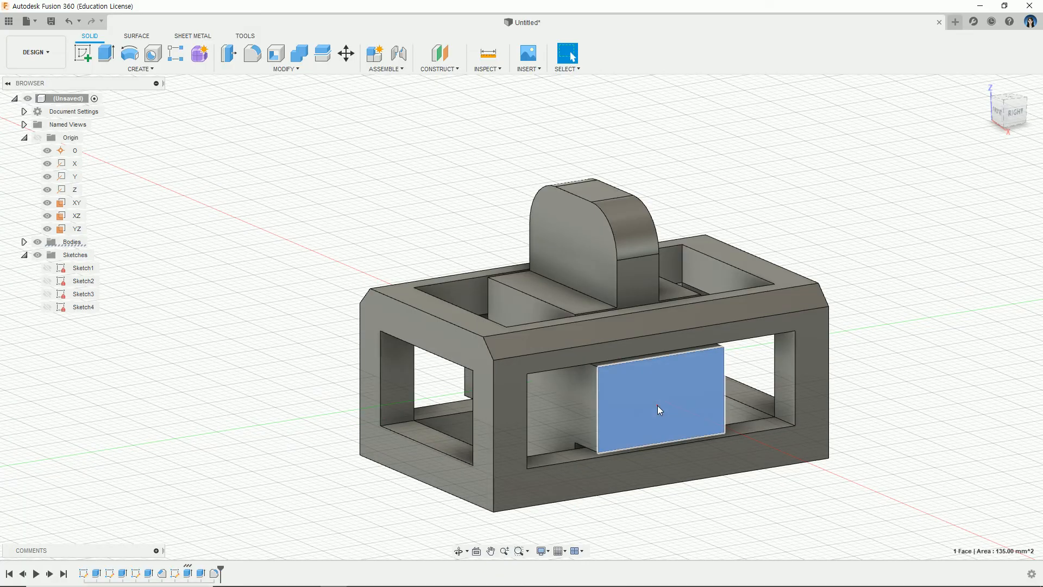
middle_click_drag(657, 408, 664, 445, "shift")
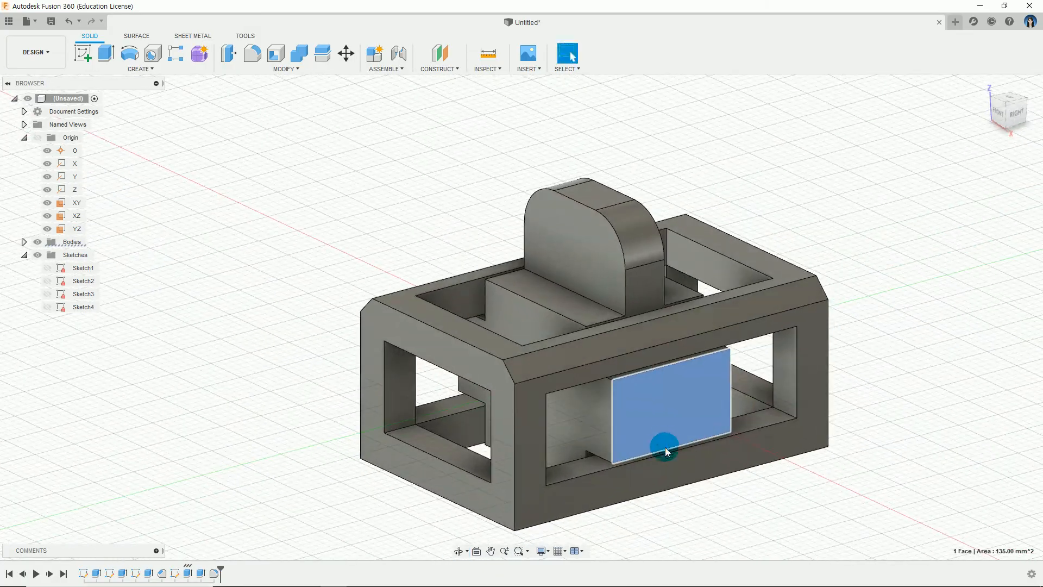
scroll(684, 481, "up", 1)
left_click(677, 423)
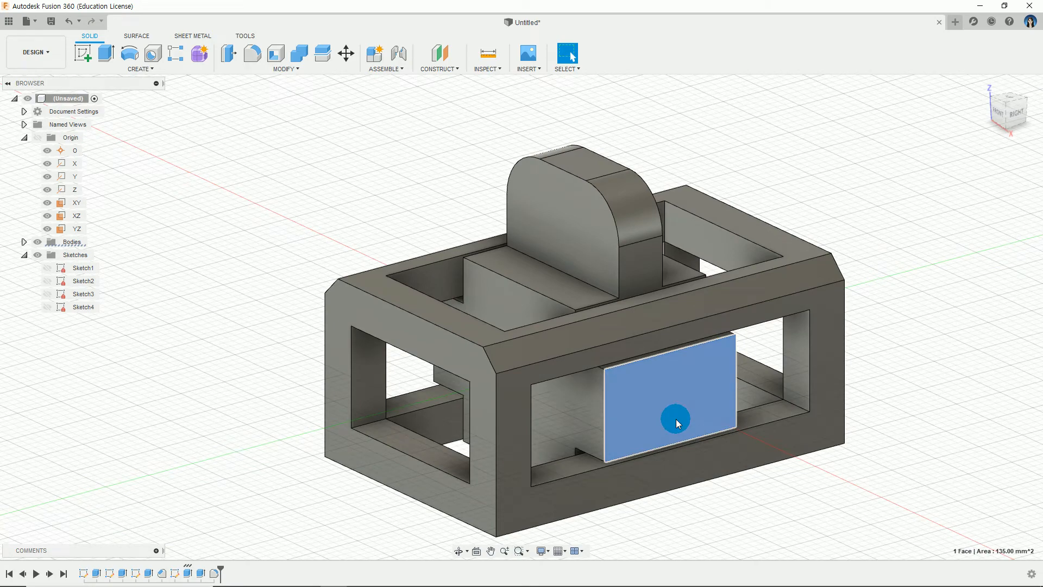
right_click(678, 422)
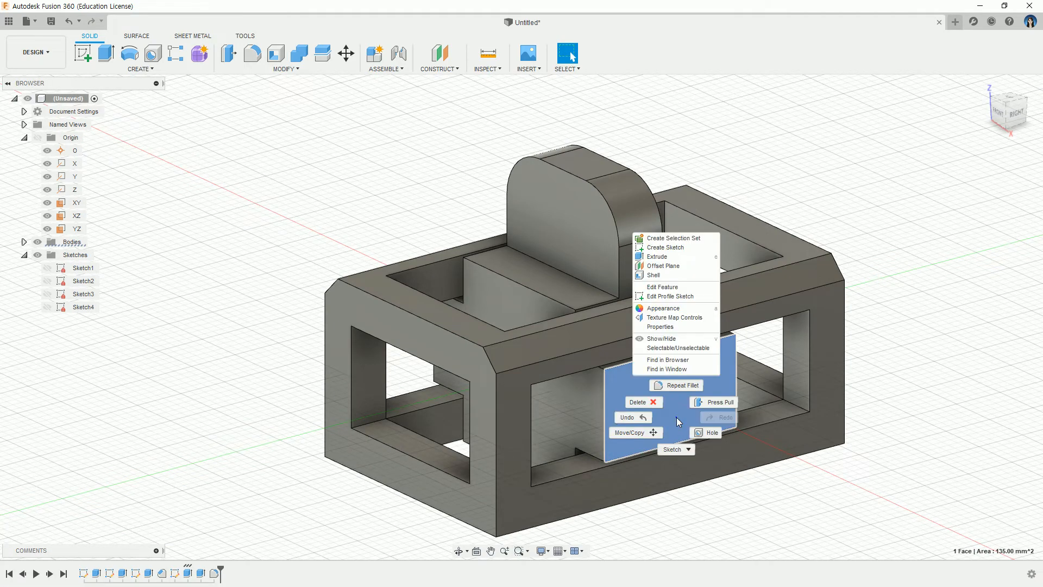
left_click(706, 250)
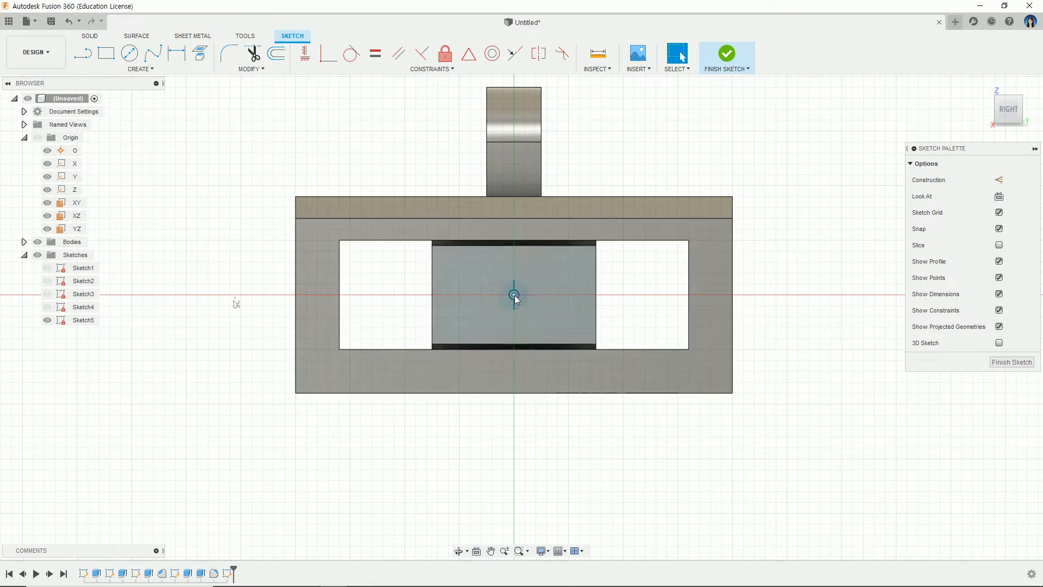
Draw a center rectangle about 9 mm wide from the sketch origin on part 2's end face
left_click(136, 69)
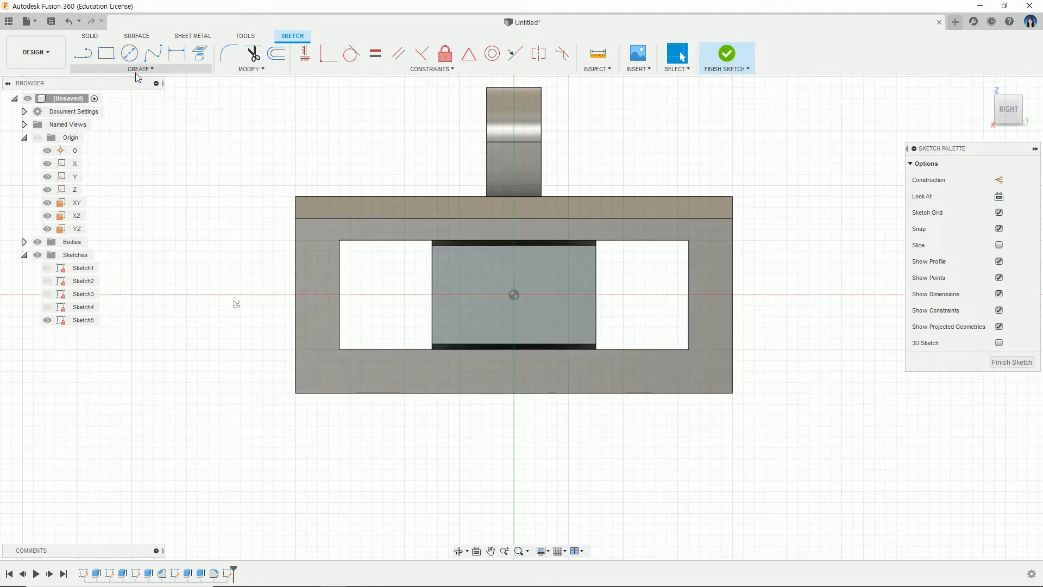
left_click(131, 98)
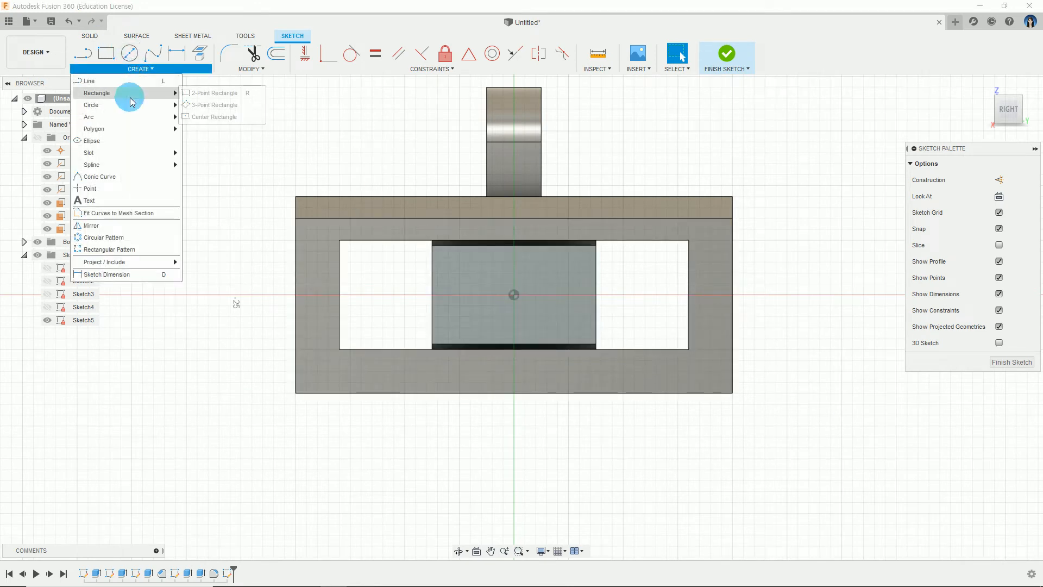
left_click(199, 118)
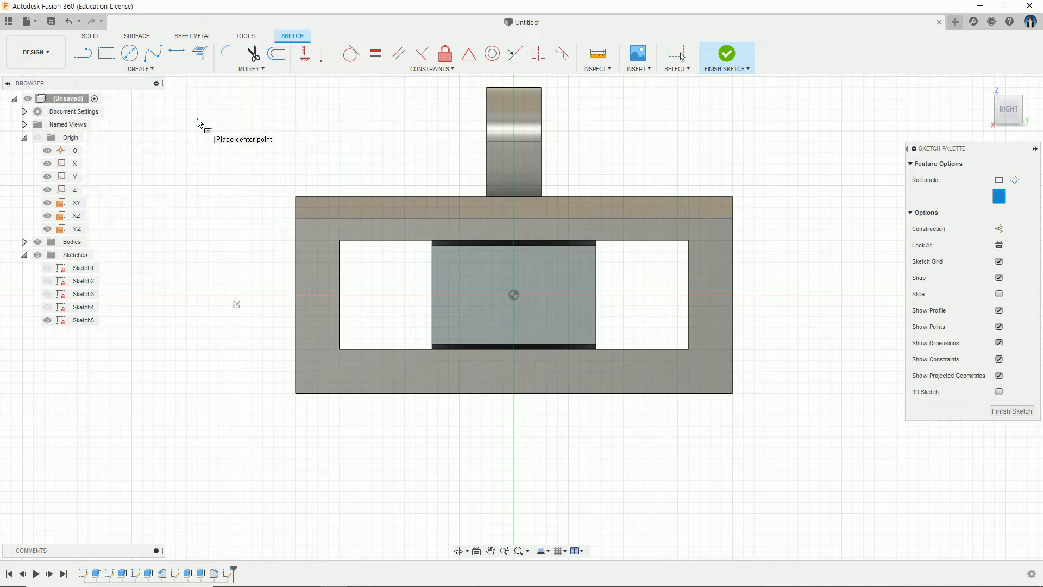
left_click(514, 295)
left_click(563, 326)
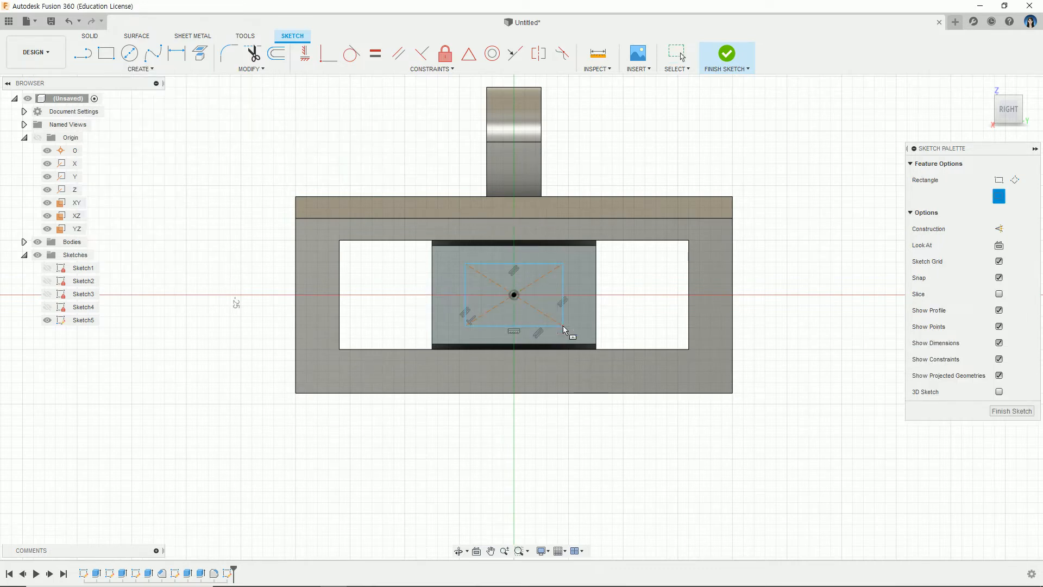
key("Escape")
left_click(750, 448)
Check the rectangular hole's size in the drawing PDF and dimension the sketched rectangle's width to 8 mm
key("alt+Tab")
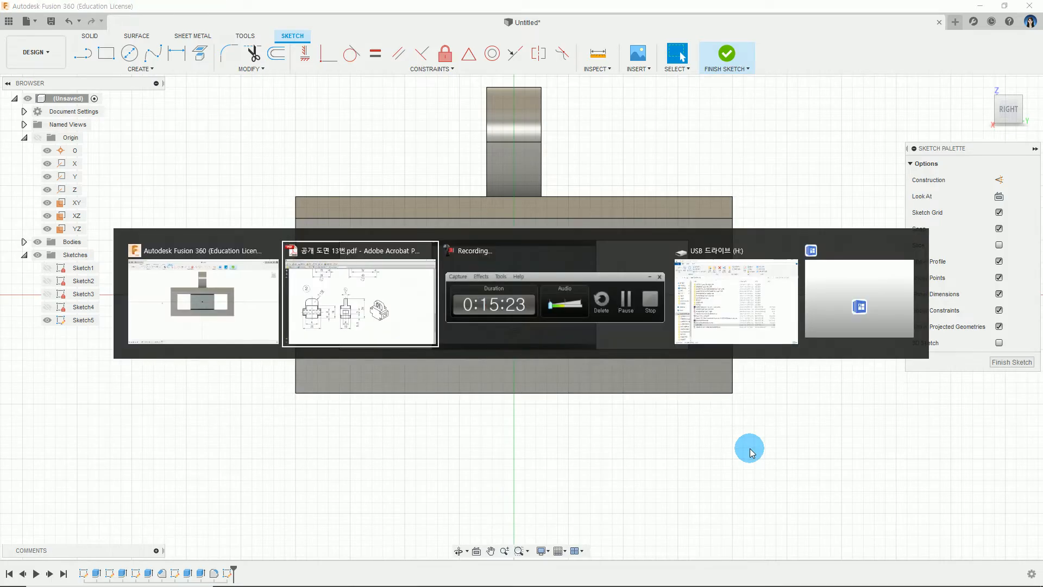
scroll(357, 447, "up", 1, "ctrl")
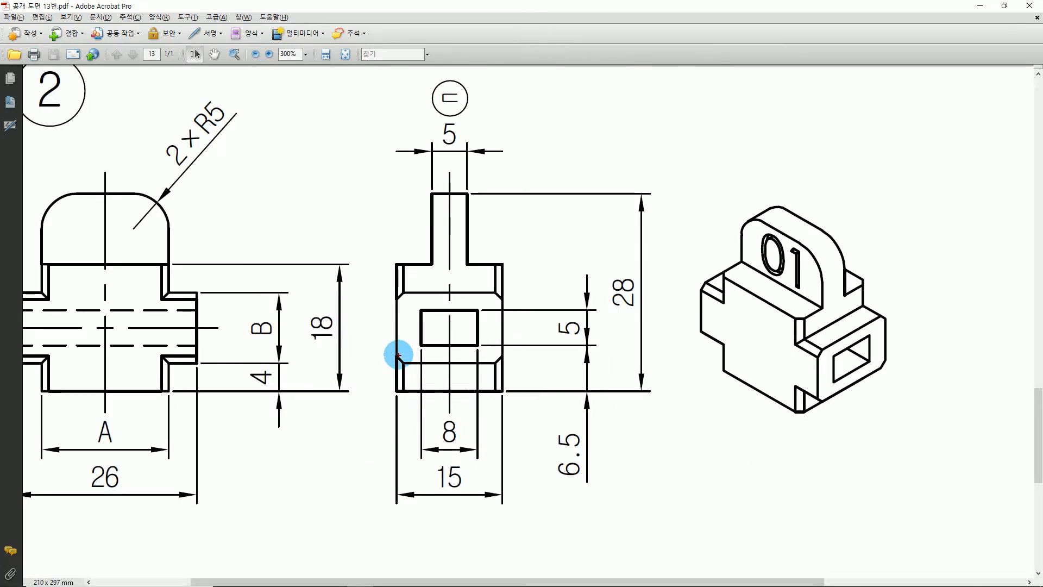
left_click_drag(421, 348, 469, 348, "shift")
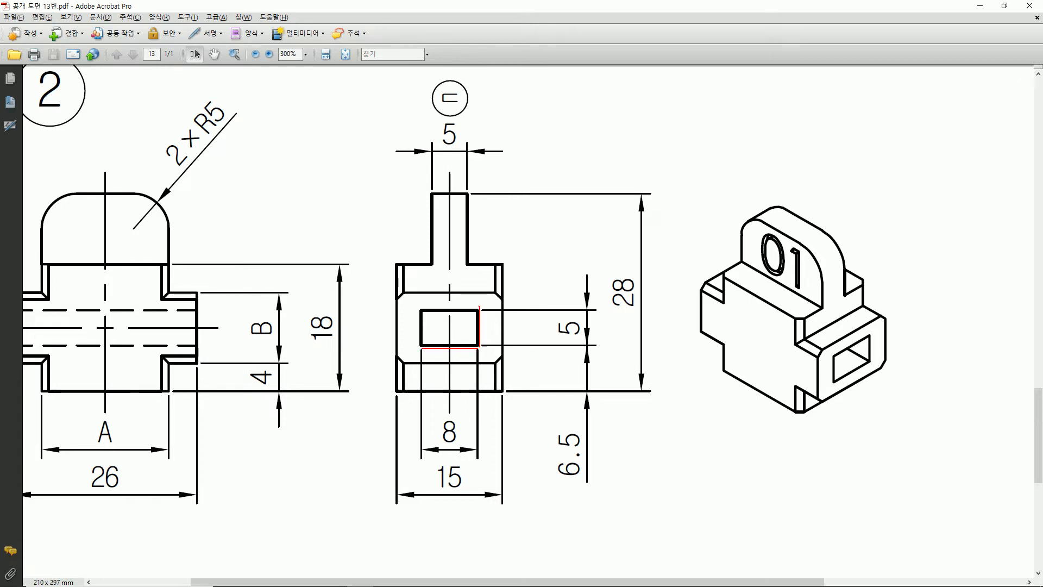
key("Escape")
key("alt+Tab")
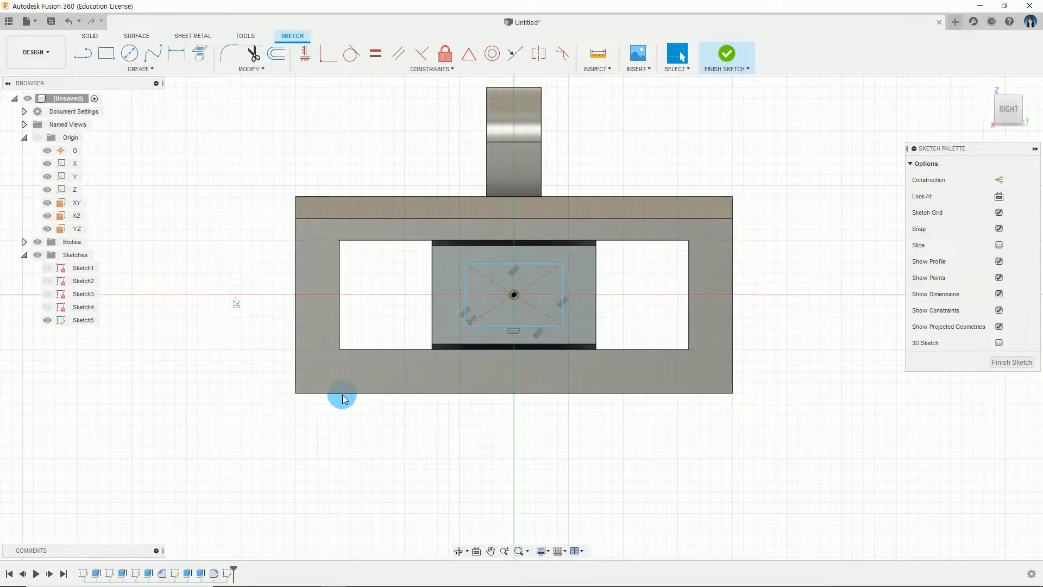
left_click(176, 52)
left_click(531, 326)
left_click(514, 414)
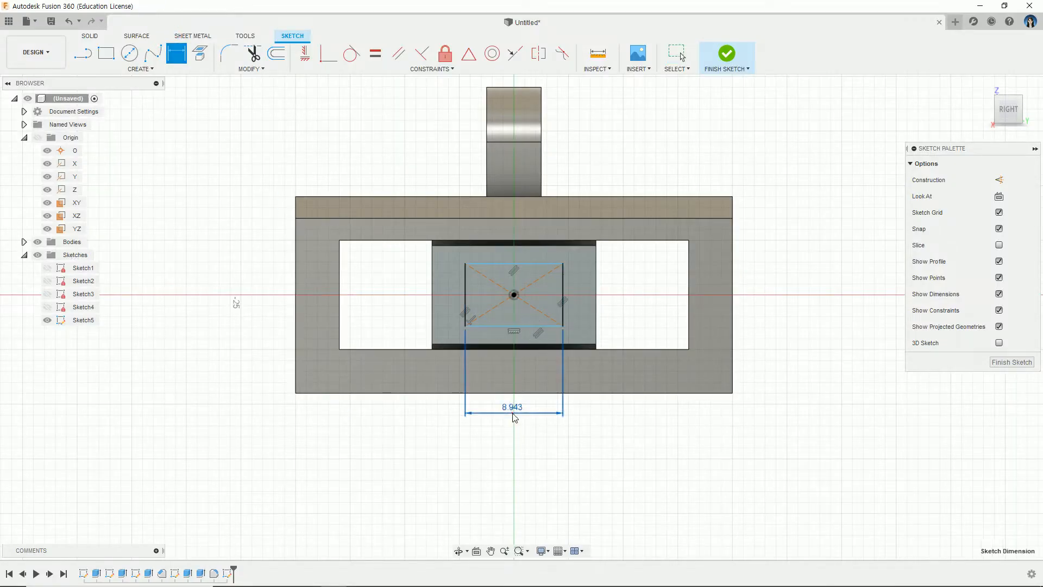
type("8")
key("Return")
Dimension the rectangle's height to 5 mm and leave the dimension command
left_click(558, 299)
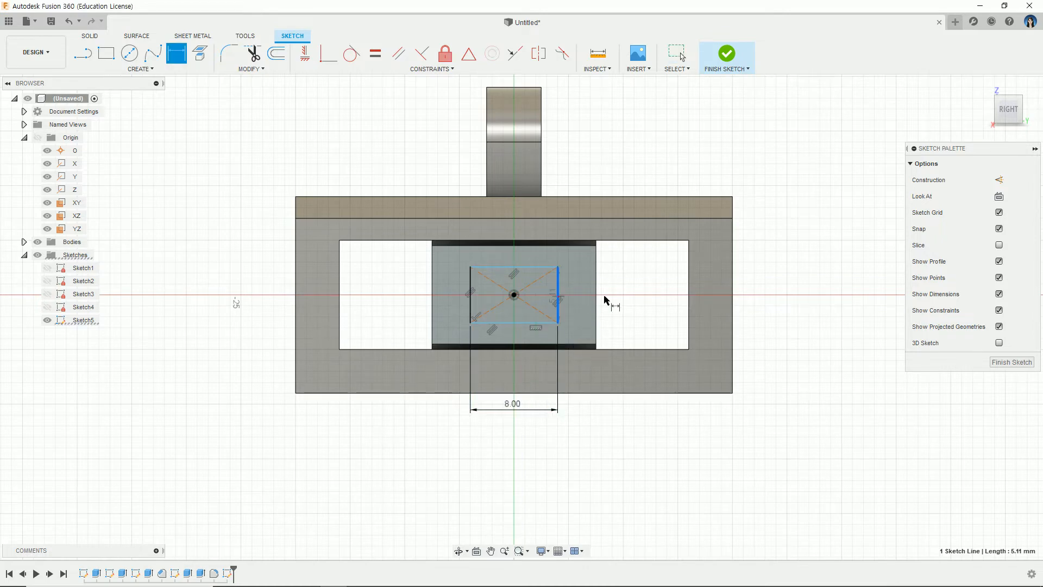
left_click(623, 295)
type("5")
key("Return")
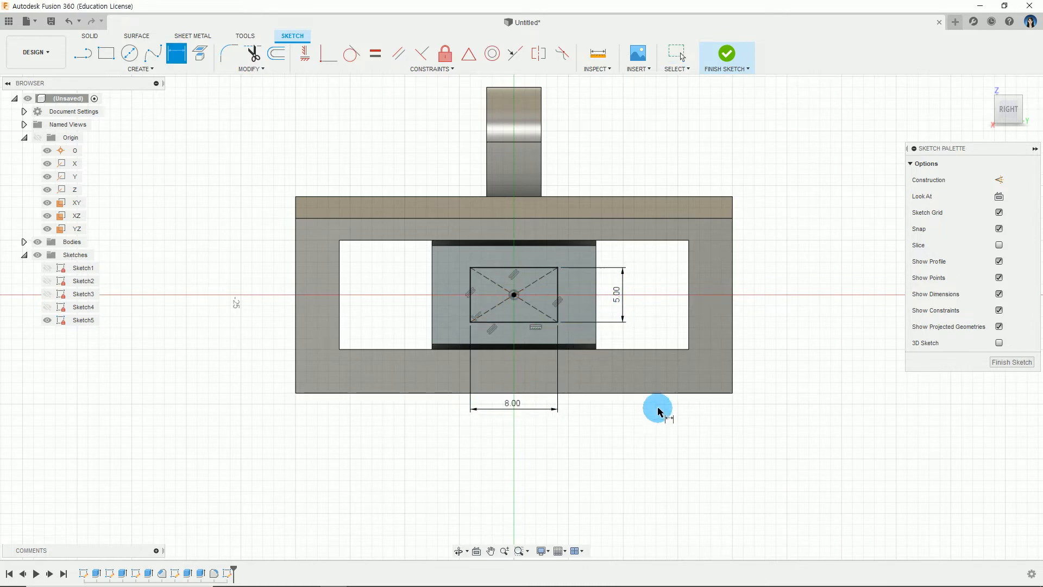
key("Escape")
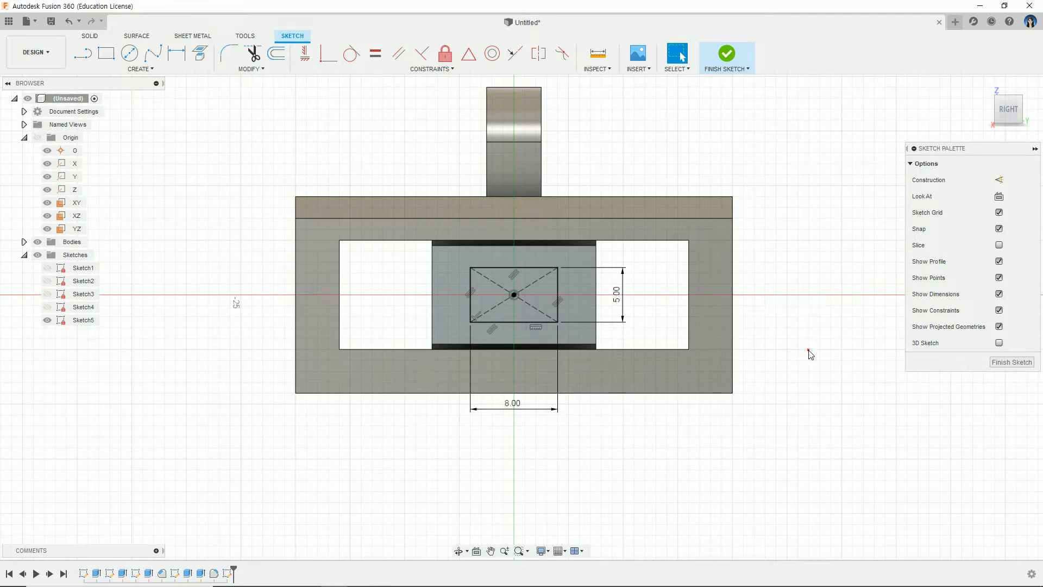
Examine the hole's height position in the drawing PDF by marking the base line, the hole's lower edge and the distance callout, and return to Fusion 360
key("alt+Tab")
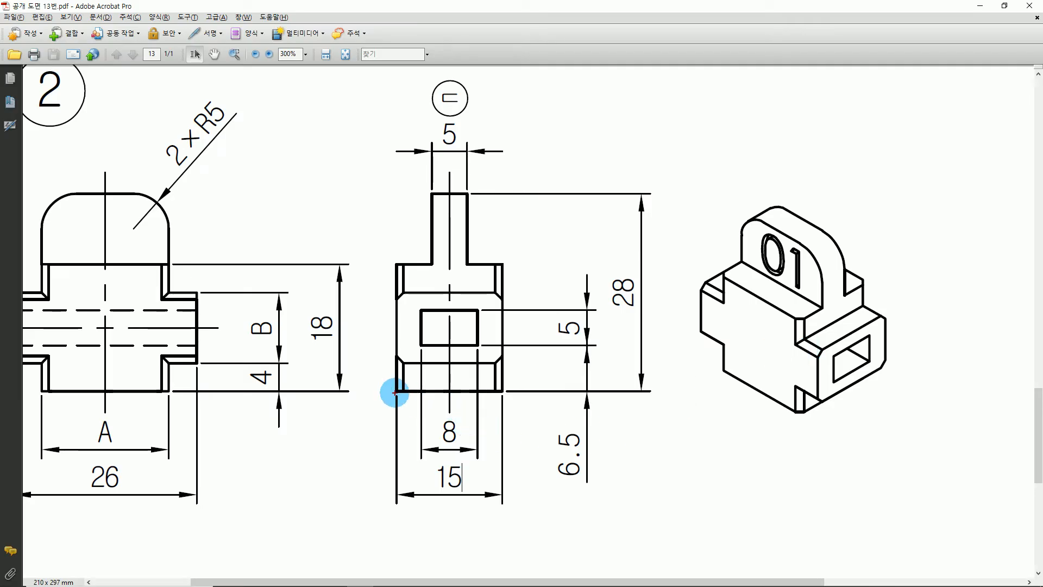
left_click_drag(395, 392, 562, 391)
left_click_drag(422, 346, 614, 346)
left_click_drag(619, 476, 607, 506)
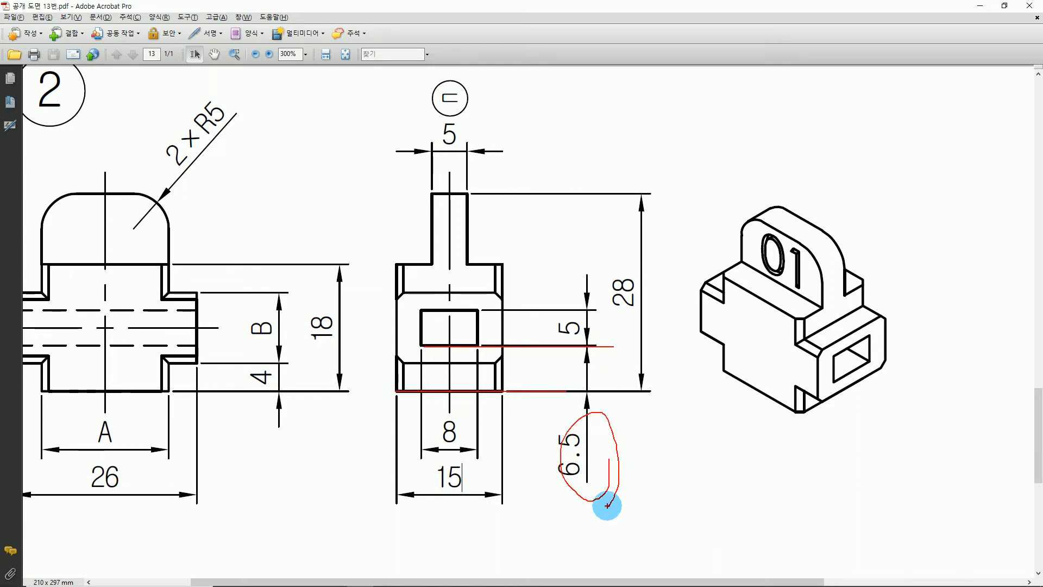
key("Escape")
key("alt+Tab")
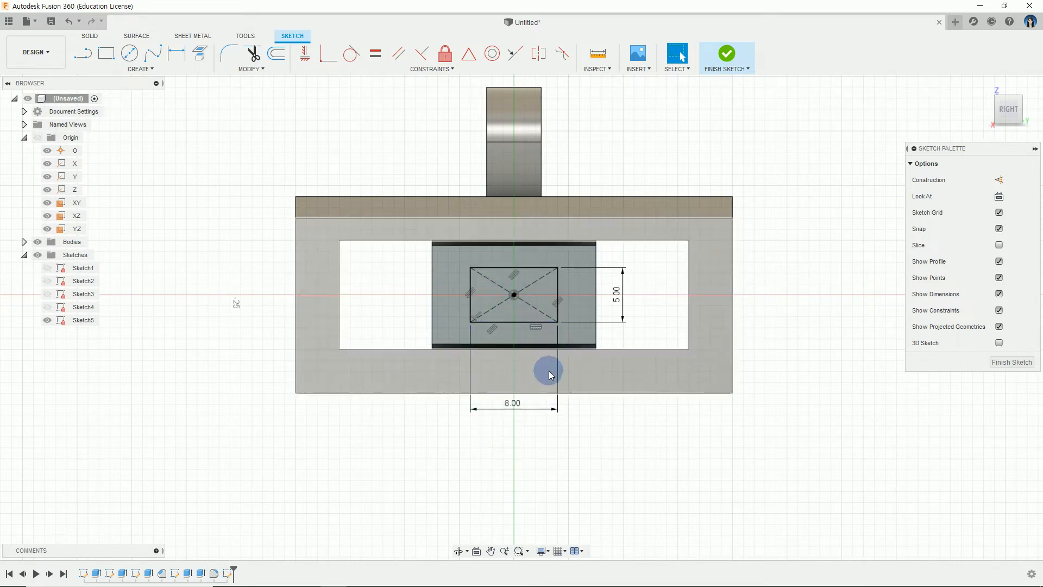
Try to dimension the vertical distance between the rectangle's lower edge and the outer frame's bottom edge
left_click(177, 54)
left_click(531, 322)
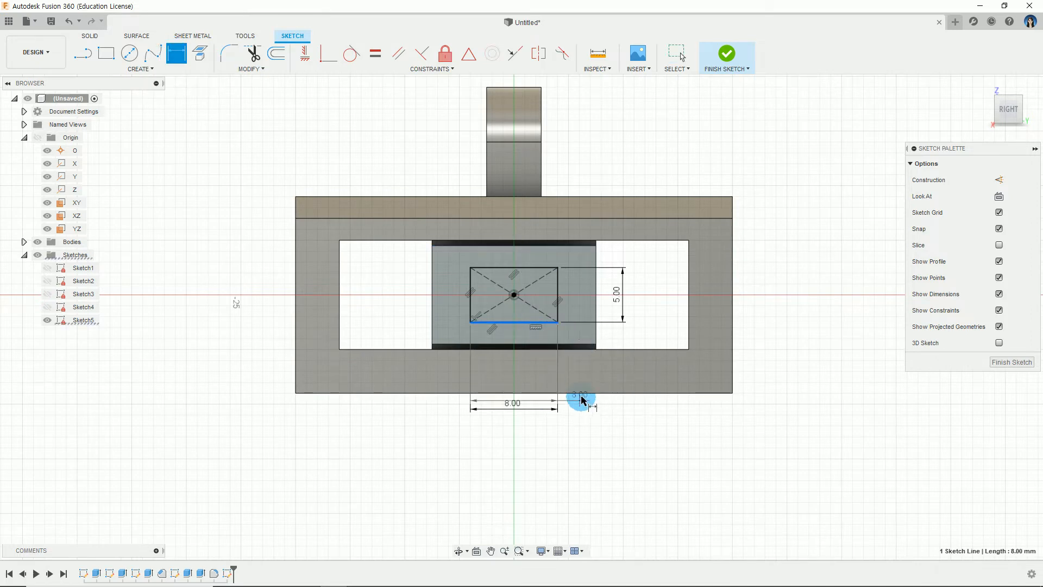
left_click(735, 396)
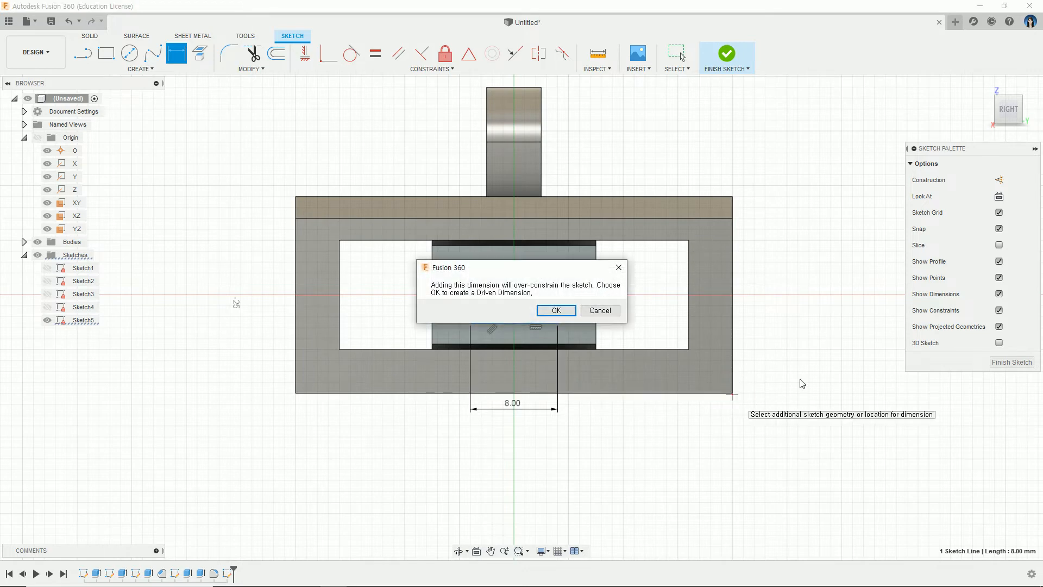
key("Escape")
left_click(571, 393)
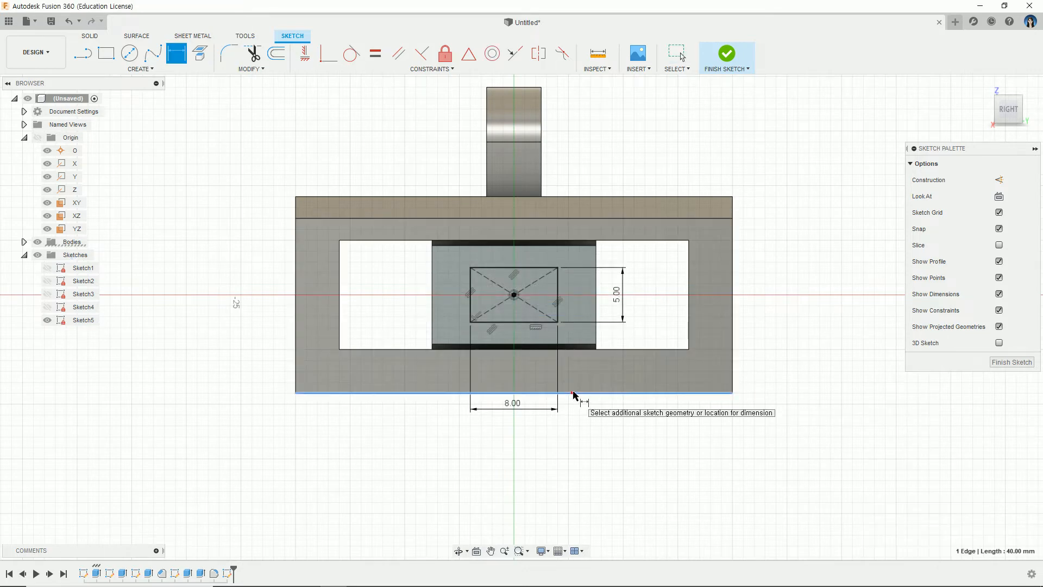
left_click(528, 322)
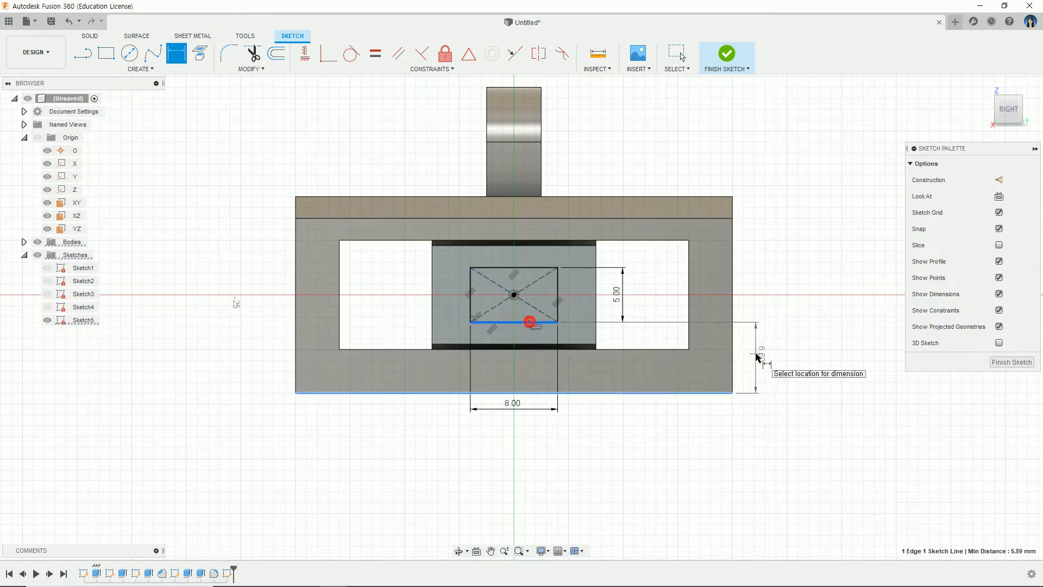
left_click(758, 357)
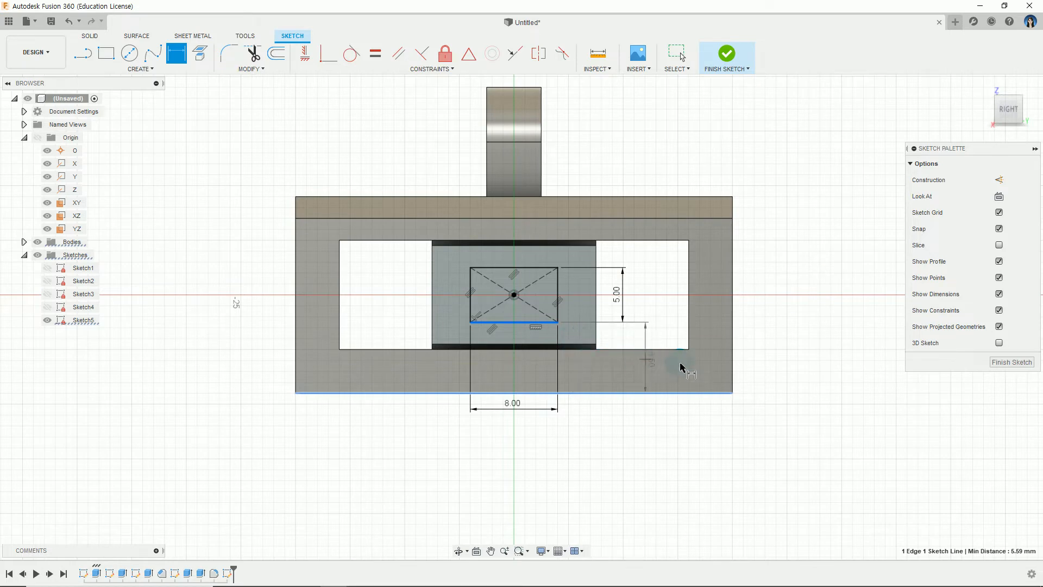
left_click(753, 359)
key("Escape")
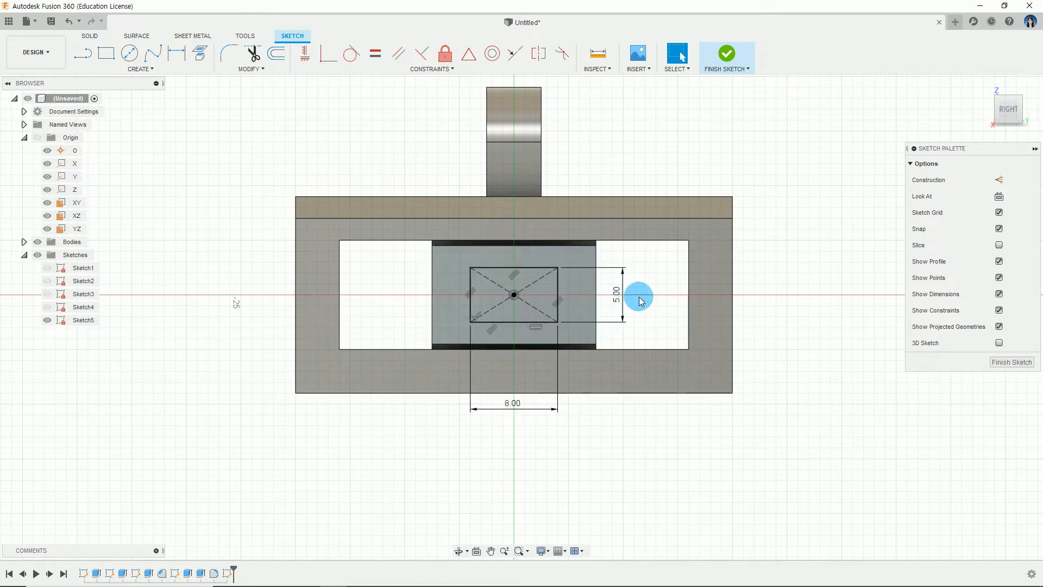
Finish the sketch and extrude the rectangular profile as a -43 mm cut through part 2
left_click(728, 54)
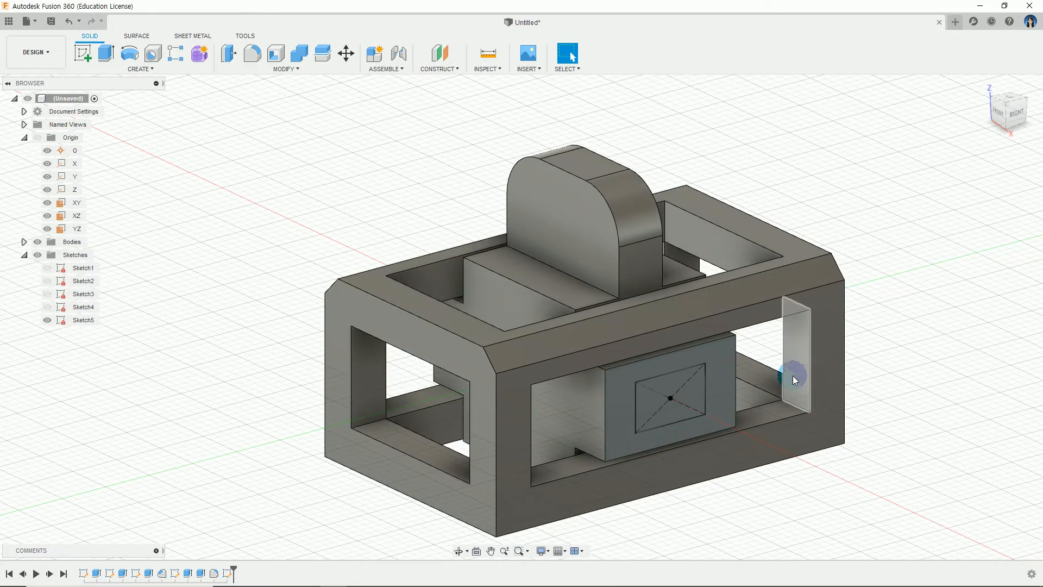
left_click(109, 66)
left_click(113, 136)
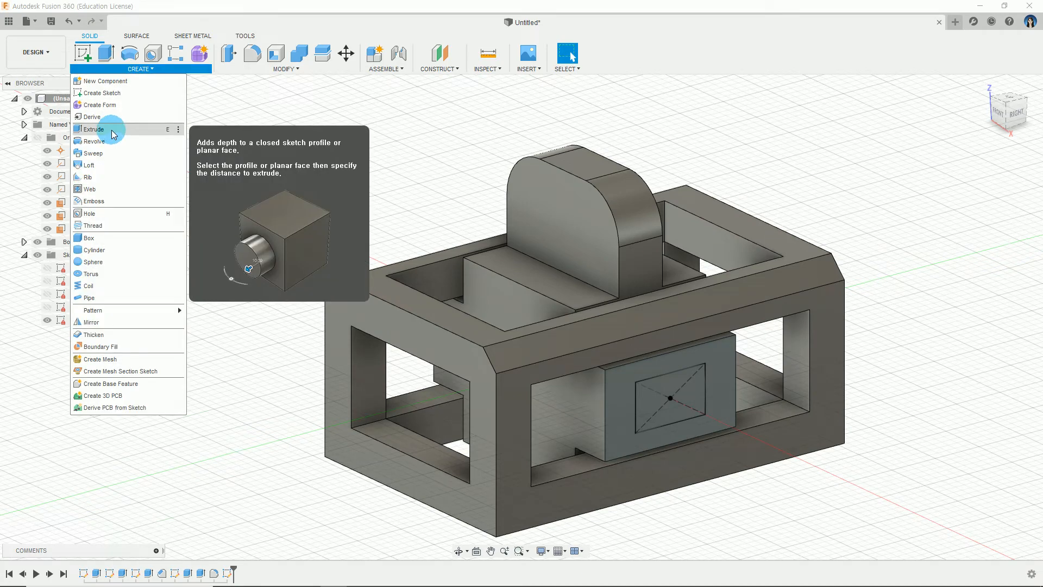
left_click(660, 401)
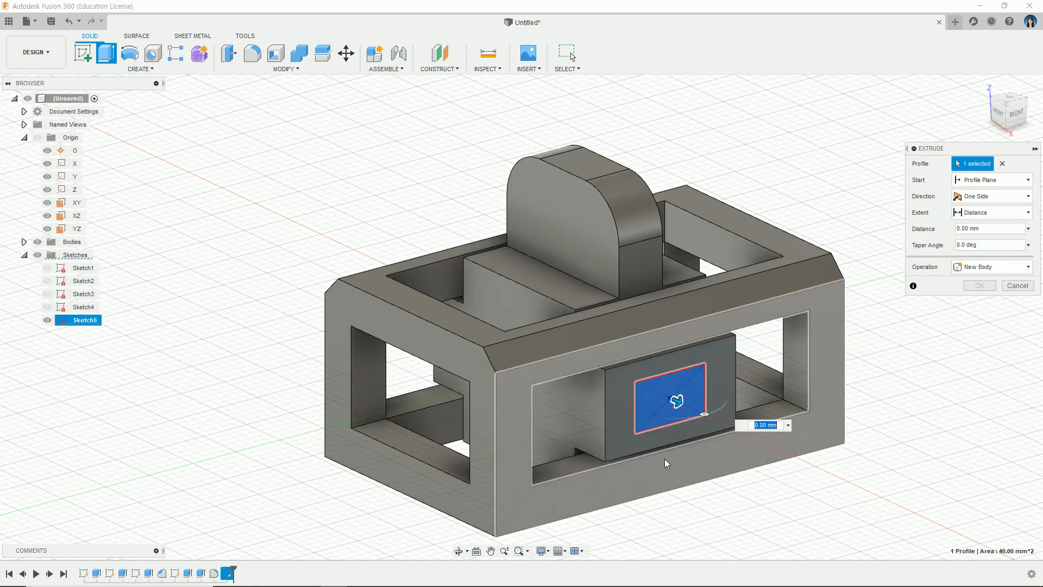
middle_click_drag(664, 459, 722, 443, "shift")
left_click_drag(724, 378, 327, 307)
middle_click_drag(304, 350, 676, 423, "shift")
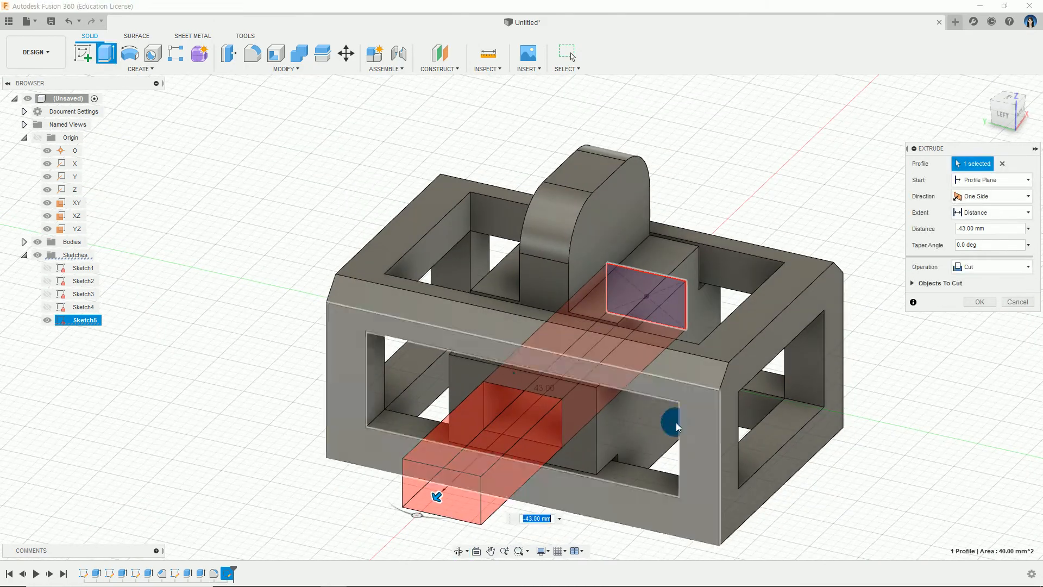
middle_click_drag(573, 347, 576, 246)
middle_click_drag(538, 351, 538, 356, "shift")
Set the rectangular hole cut's extent to All and complete the extrusion
left_click(987, 214)
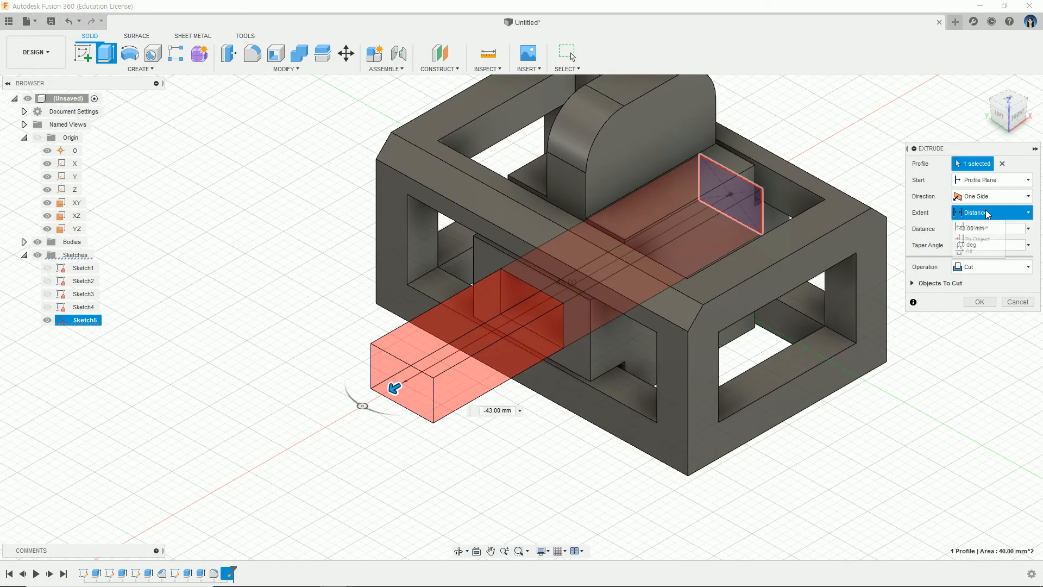
left_click(979, 251)
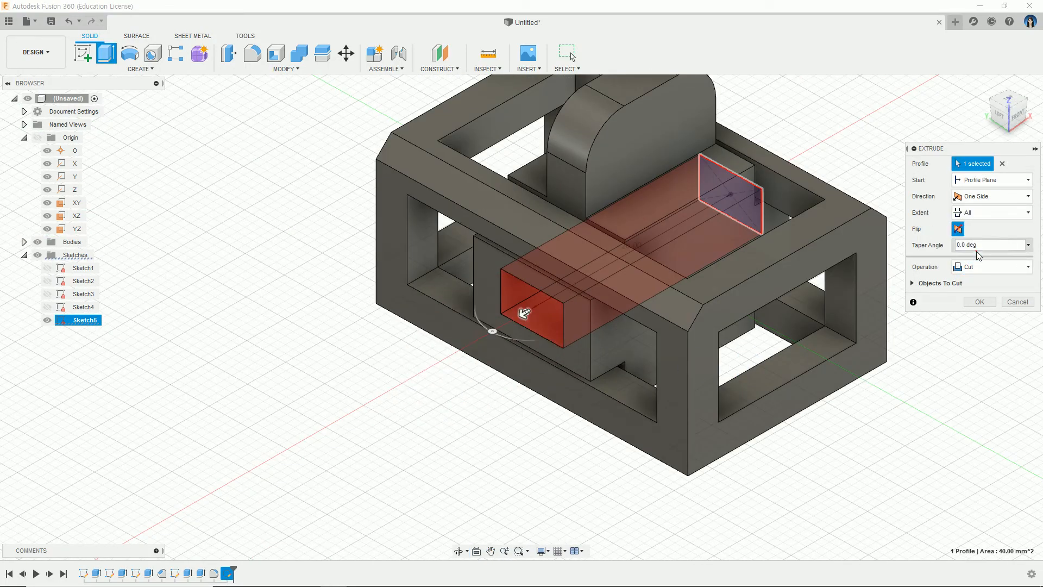
left_click(980, 357)
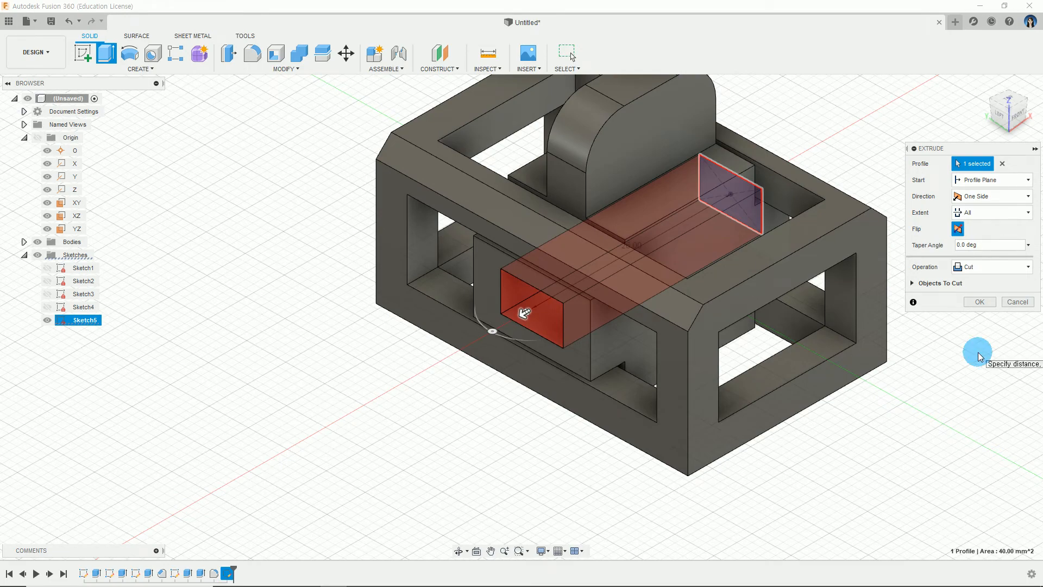
left_click(984, 302)
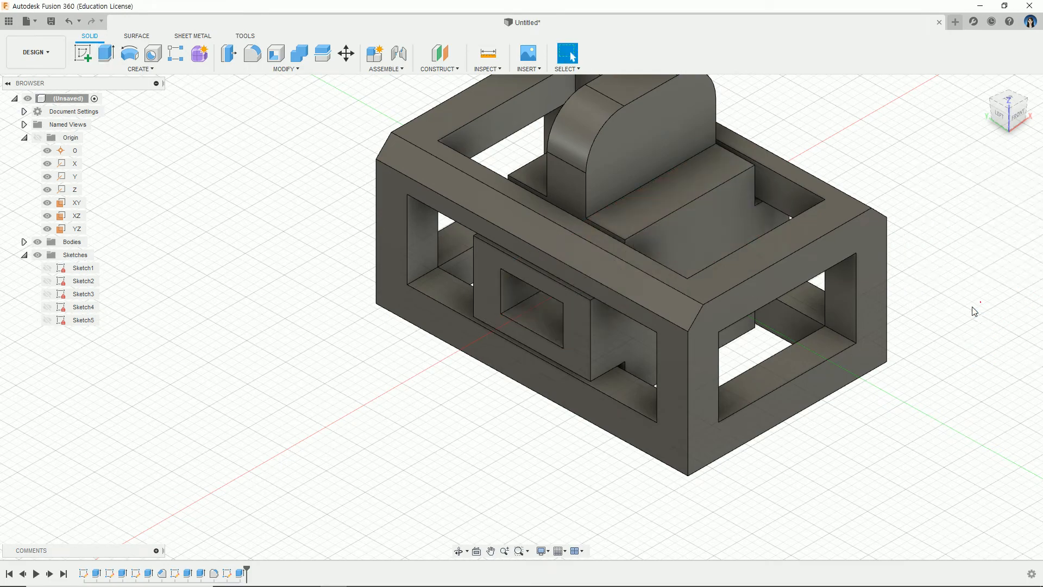
Check the number engraved on part 2's tab in the drawing PDF and return to Fusion 360
scroll(866, 381, "down", 2)
middle_click_drag(866, 430, 805, 482, "shift")
key("alt+Tab")
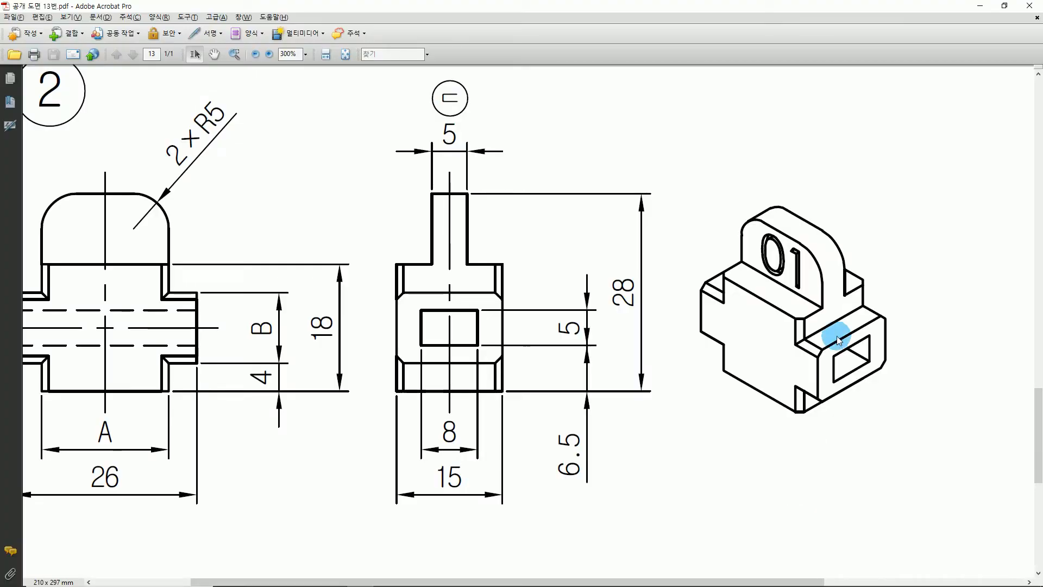
mouse_move(827, 276)
left_mouse_down()
mouse_move(763, 272)
mouse_move(826, 277)
mouse_move(819, 304)
left_mouse_up()
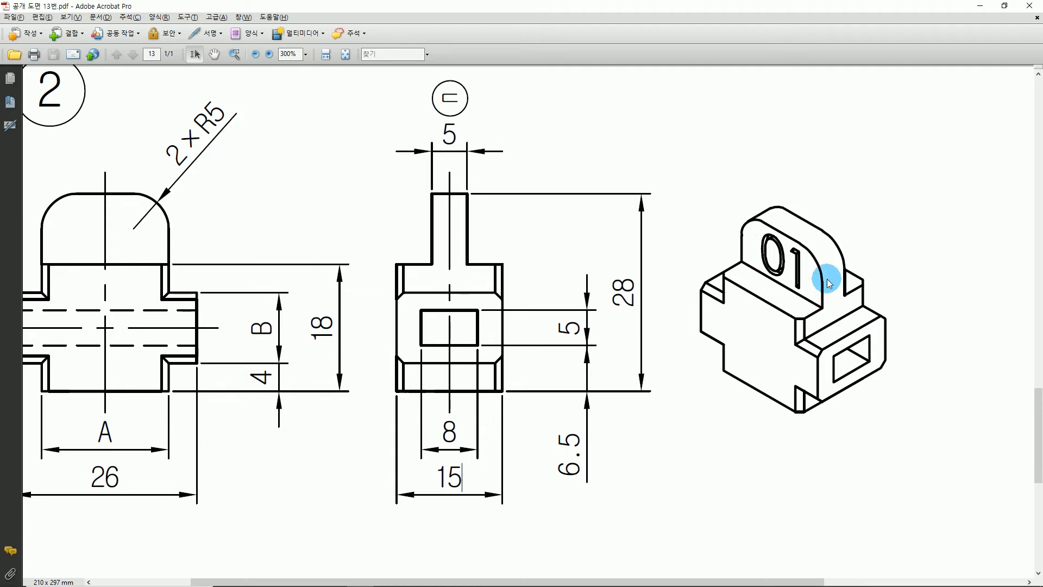
key("alt+Tab")
Create a sketch on the front face of part 2's tab and place a text frame across it
left_click(630, 230)
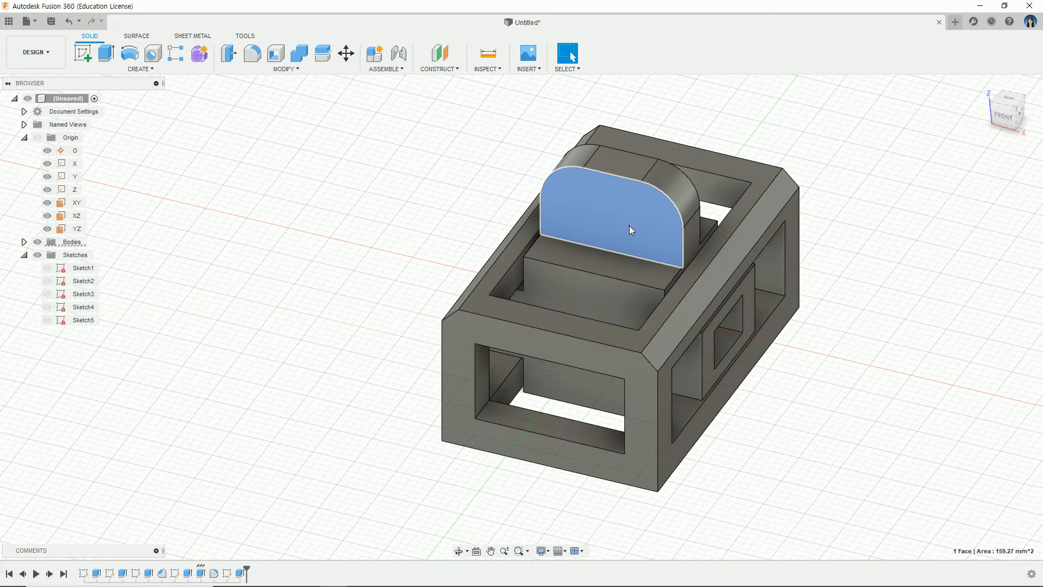
right_click(630, 228)
left_click(624, 285)
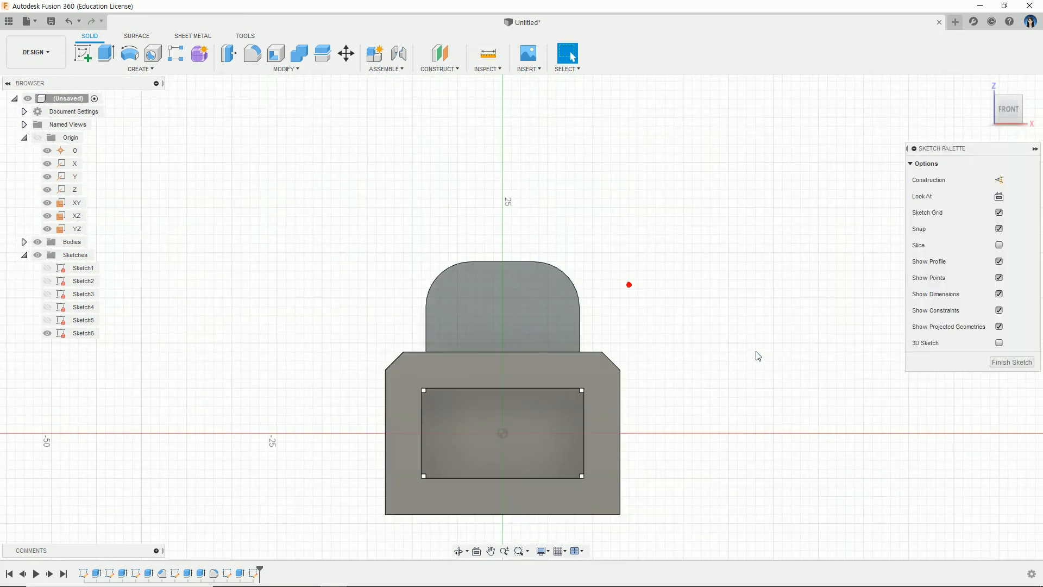
left_click(139, 69)
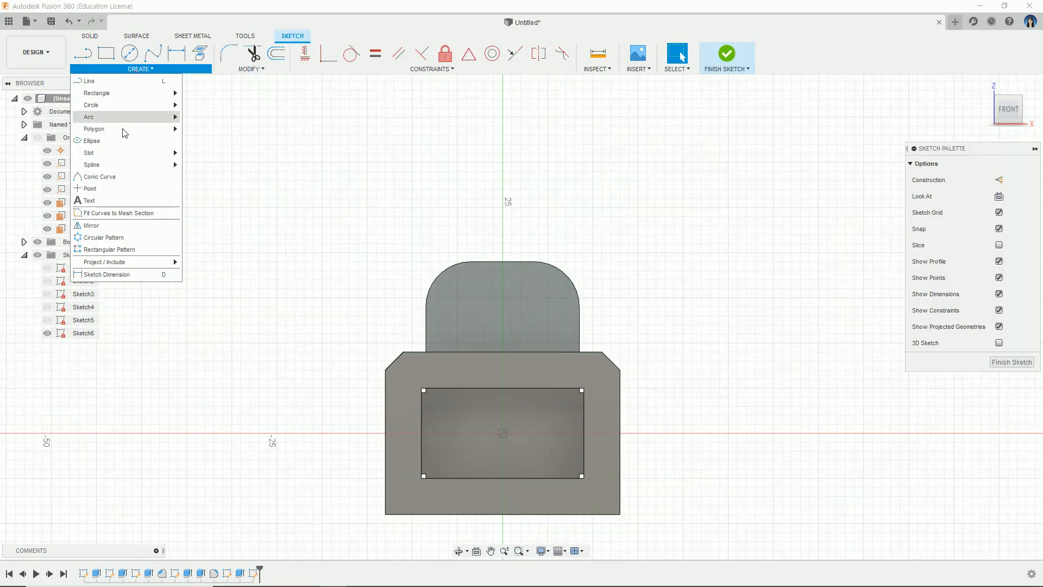
left_click(102, 201)
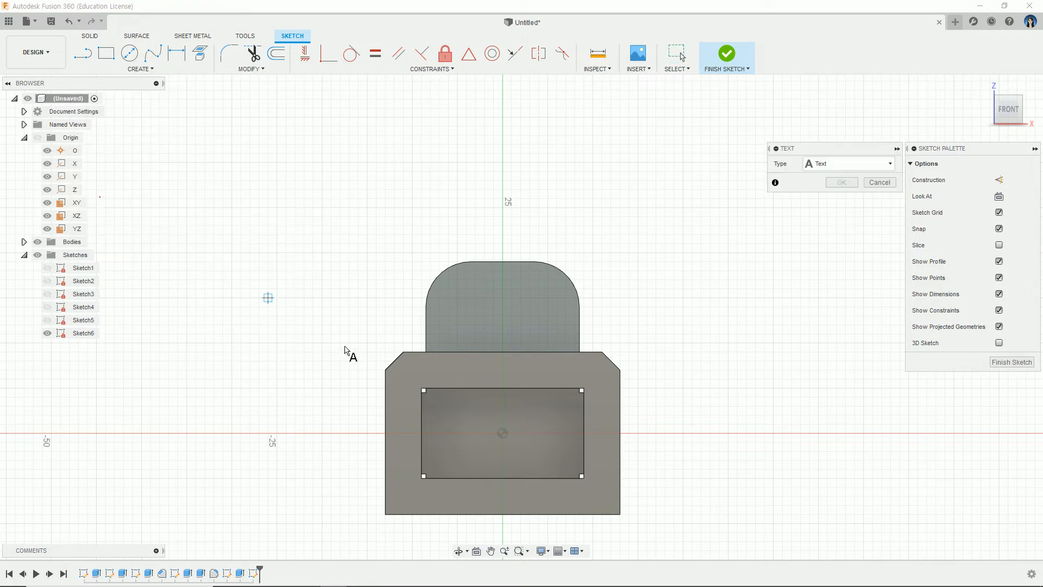
scroll(353, 362, "up", 2)
middle_click_drag(571, 361, 584, 305)
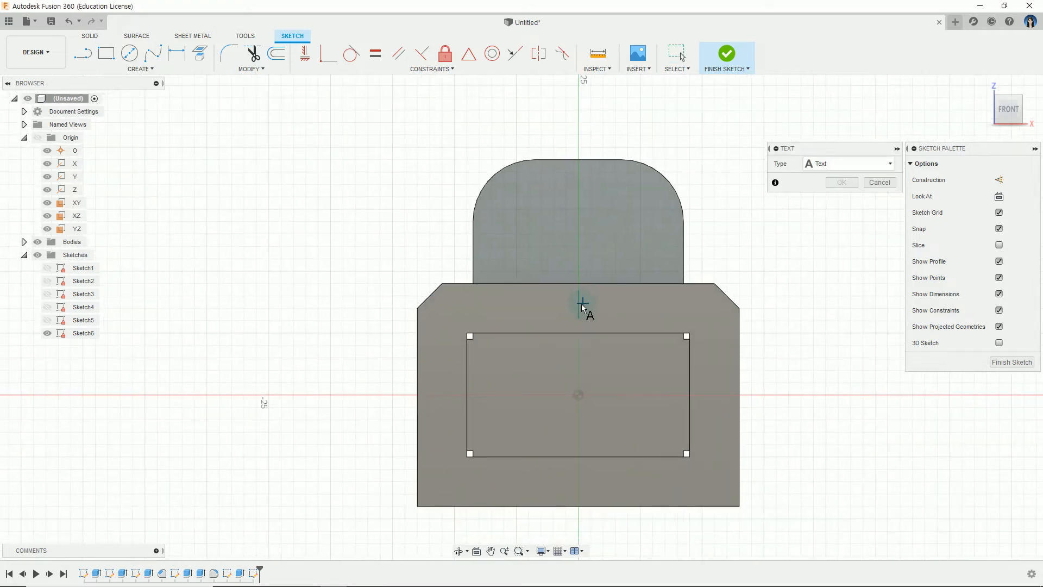
left_click(504, 185)
left_click(664, 270)
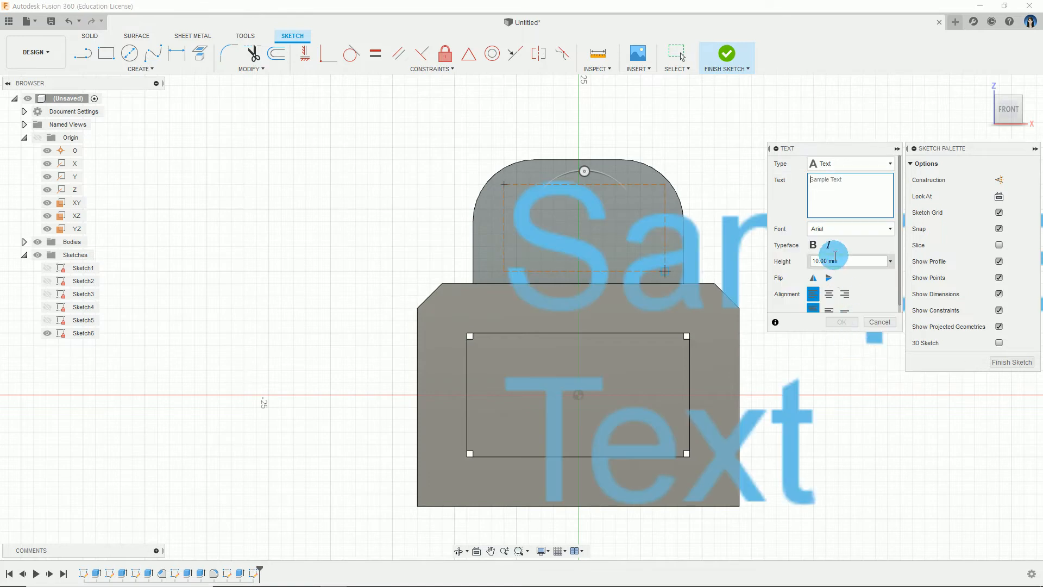
Enter 00 as the sketch text, check the number in the drawing PDF, and set the text height to 8 mm
left_click(826, 187)
type("00")
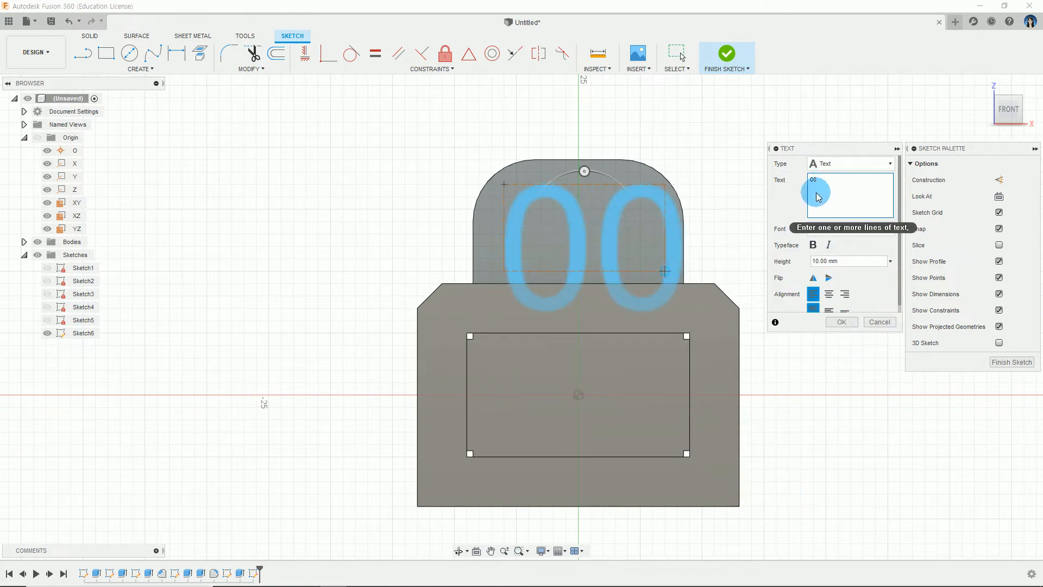
key("alt+Tab")
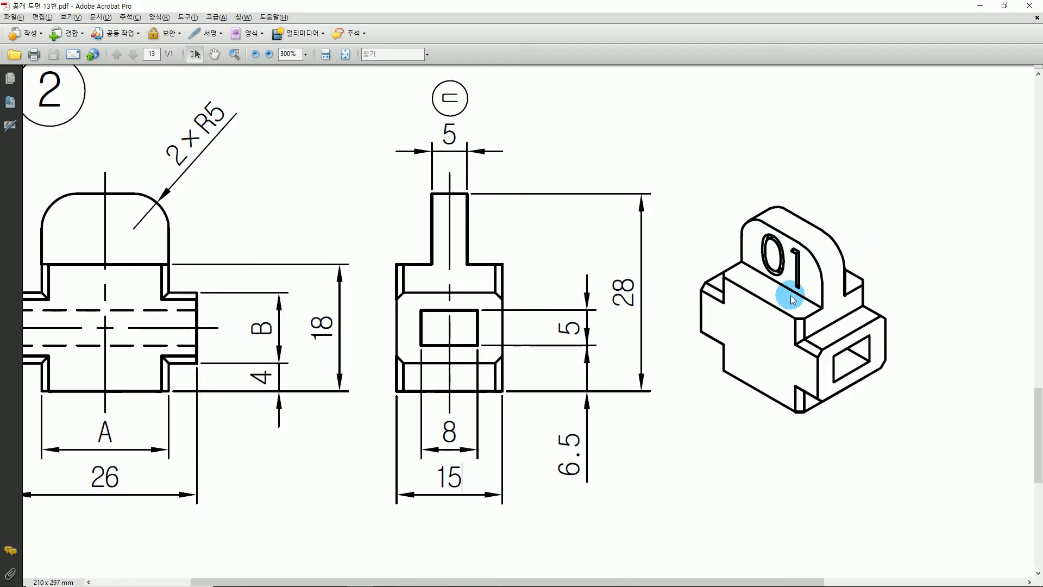
key("alt+Tab")
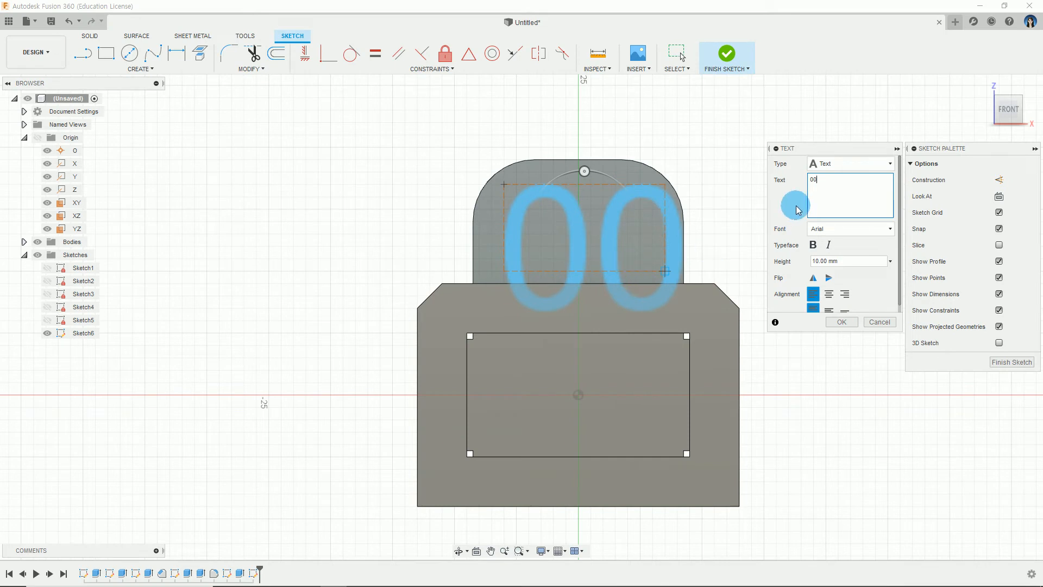
left_click(837, 260)
type("8")
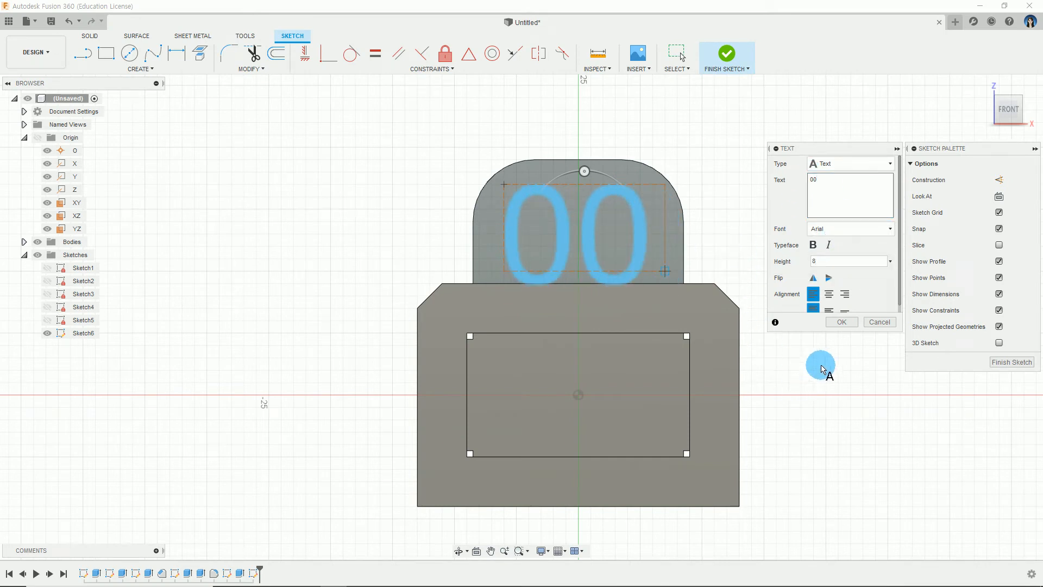
left_click(842, 322)
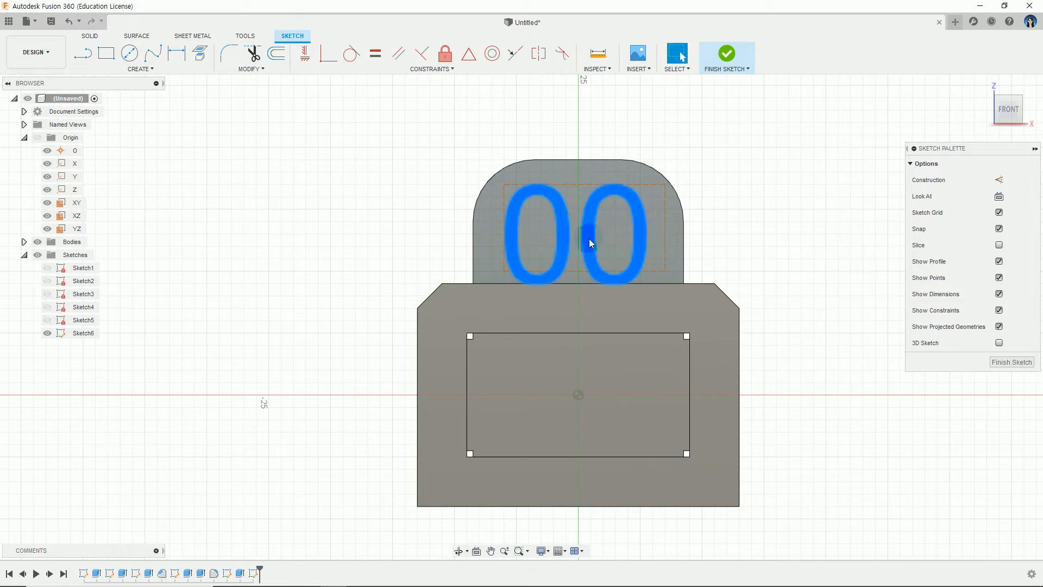
Move the 00 text slightly up so it sits within the tab's face, and finish the sketch
left_click(593, 238)
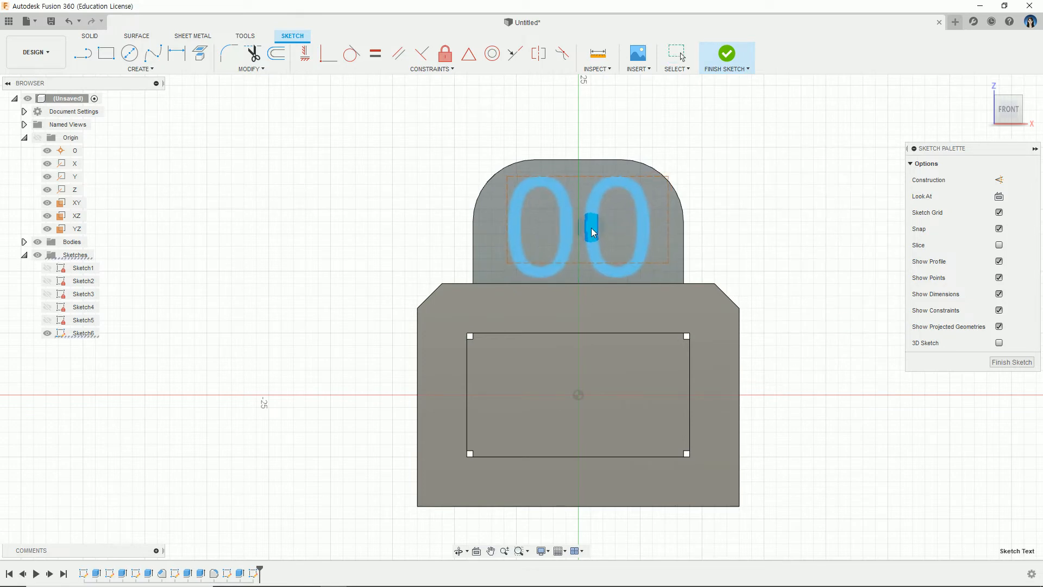
left_click(867, 362)
left_click(868, 361)
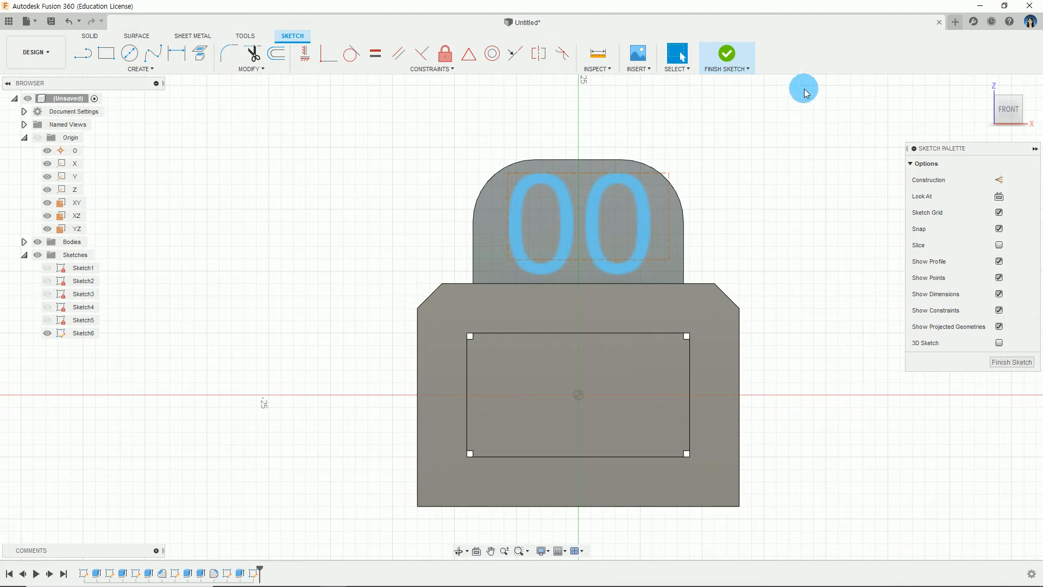
left_click(731, 54)
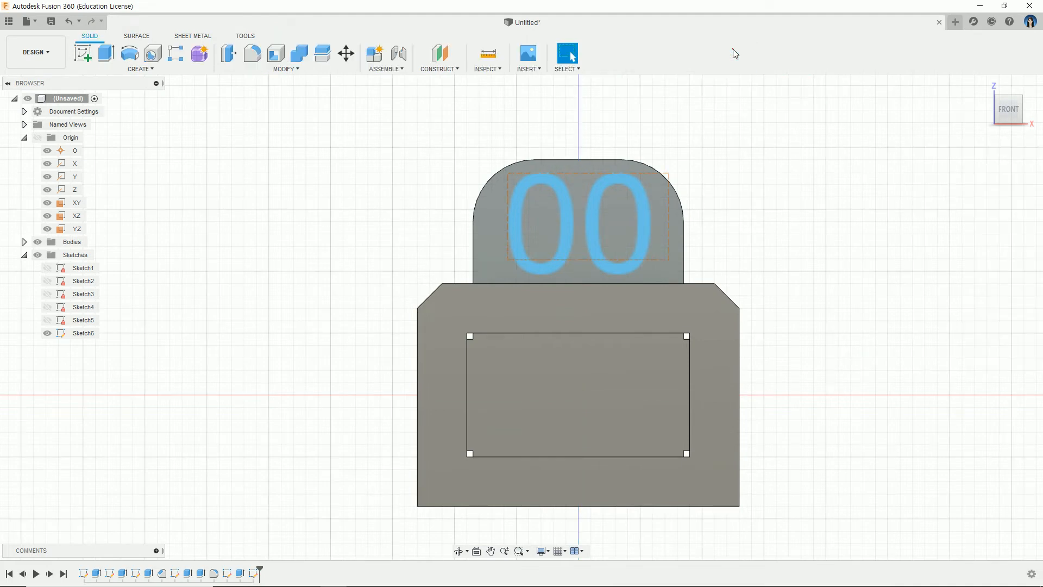
Try a 3 mm extruded cut using the whole tab face as the profile, and clear that profile selection
left_click(1020, 98)
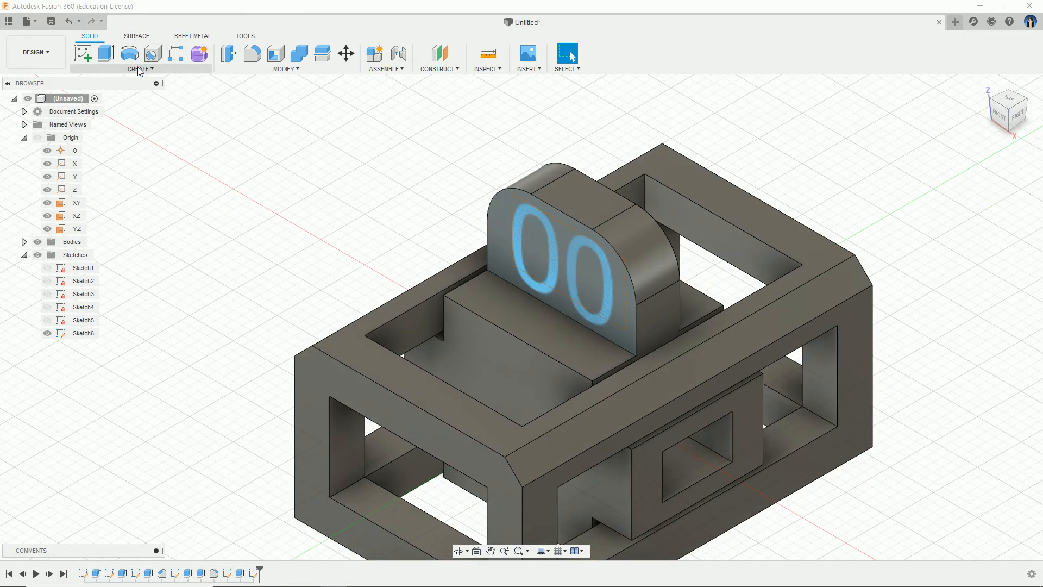
left_click(140, 69)
left_click(144, 135)
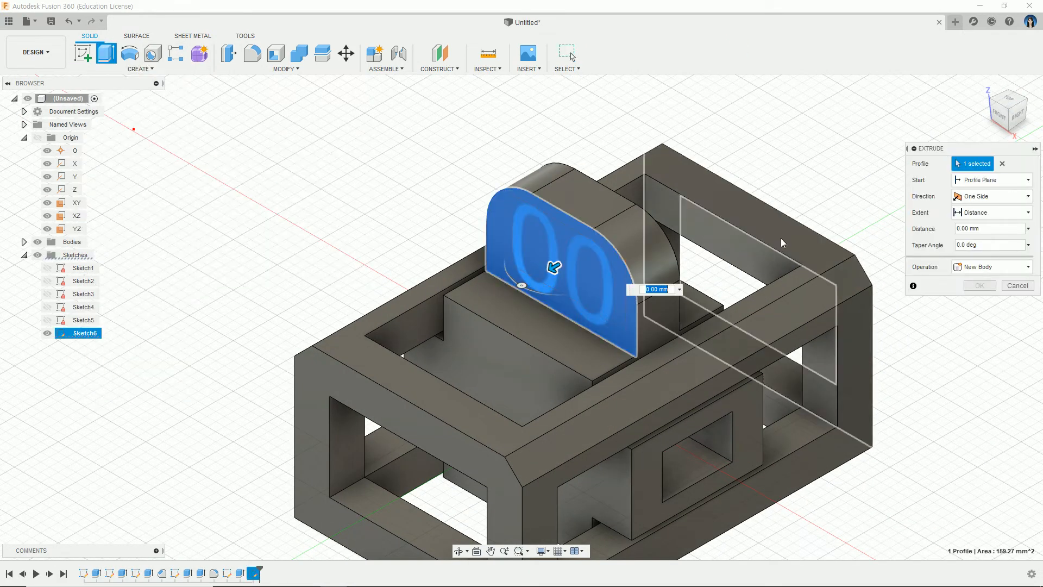
scroll(576, 322, "up", 2)
middle_click_drag(784, 267, 866, 251)
scroll(866, 251, "up", 1)
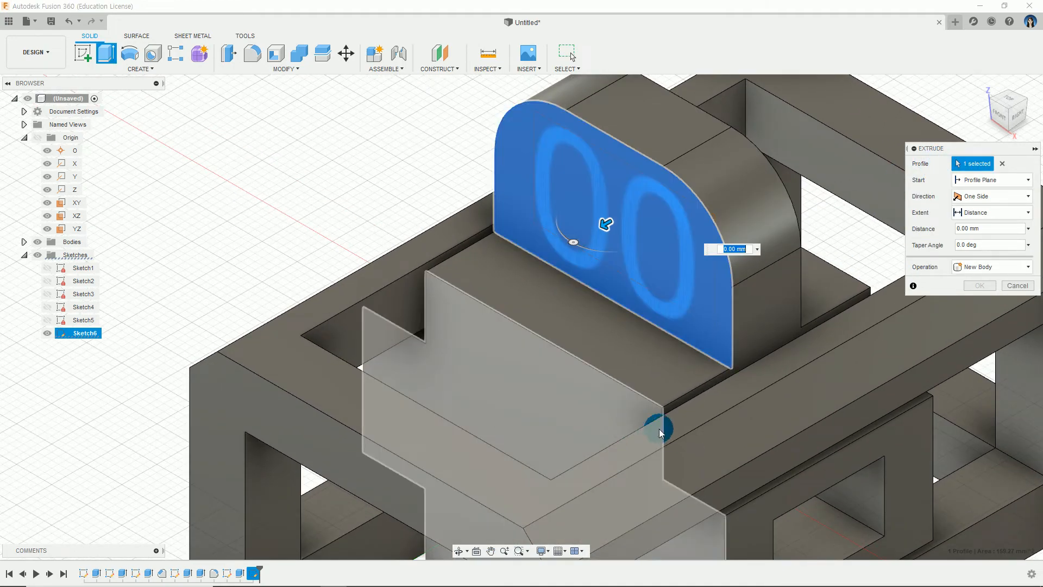
left_click_drag(605, 221, 633, 205)
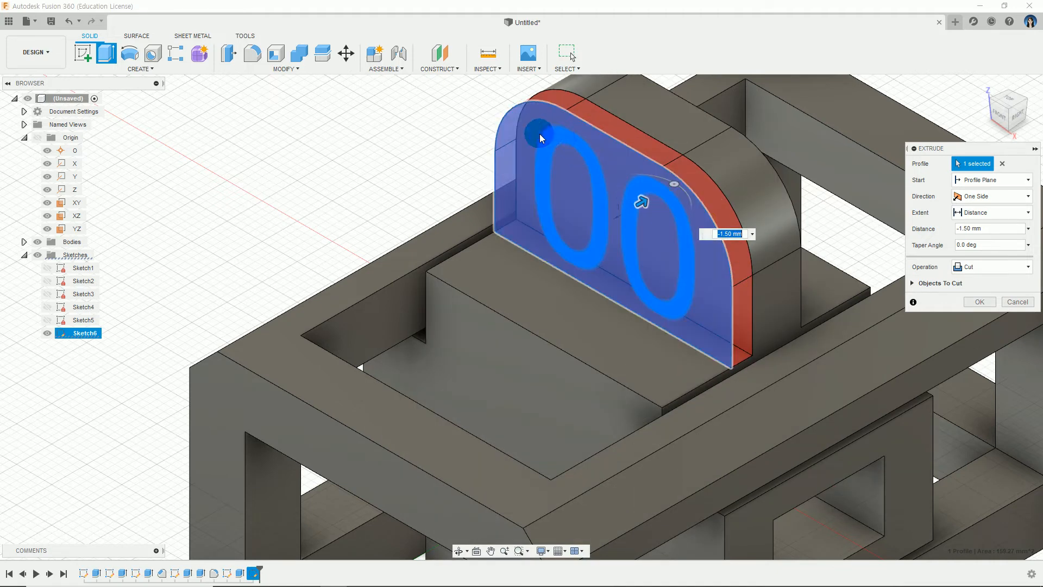
mouse_move(646, 202)
left_mouse_down()
mouse_move(729, 144)
mouse_move(689, 168)
mouse_move(641, 223)
mouse_move(676, 210)
mouse_move(660, 191)
left_mouse_up()
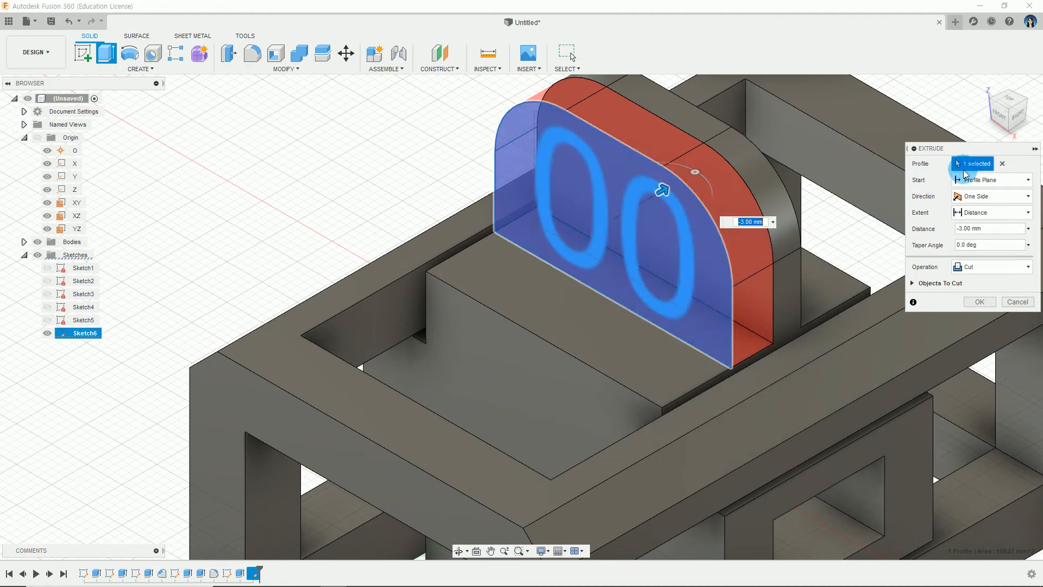
left_click(1003, 163)
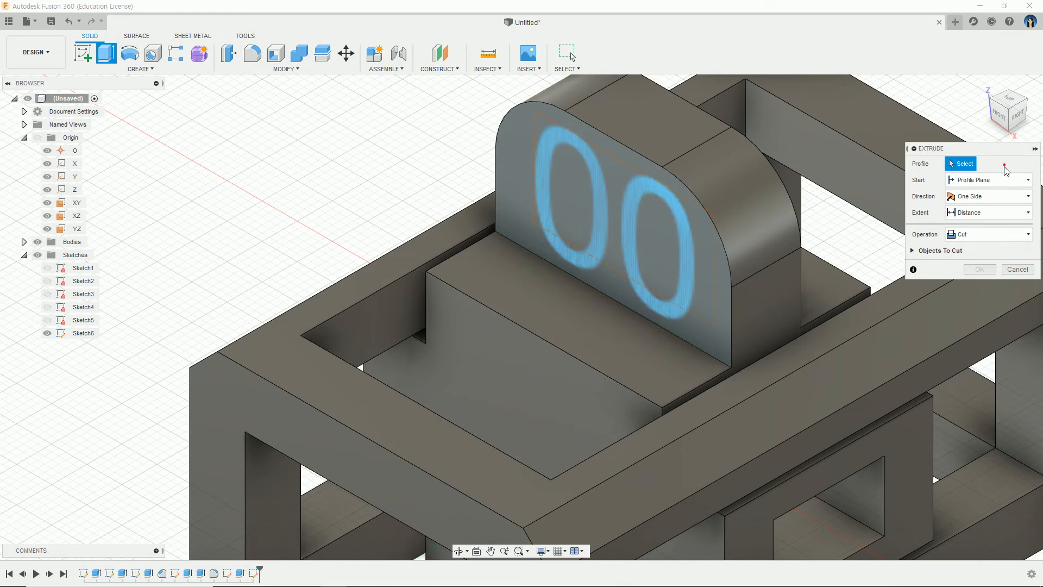
Extrude the 00 text as a cut 2 mm deep into the front face of part 2's tab
left_click(643, 196)
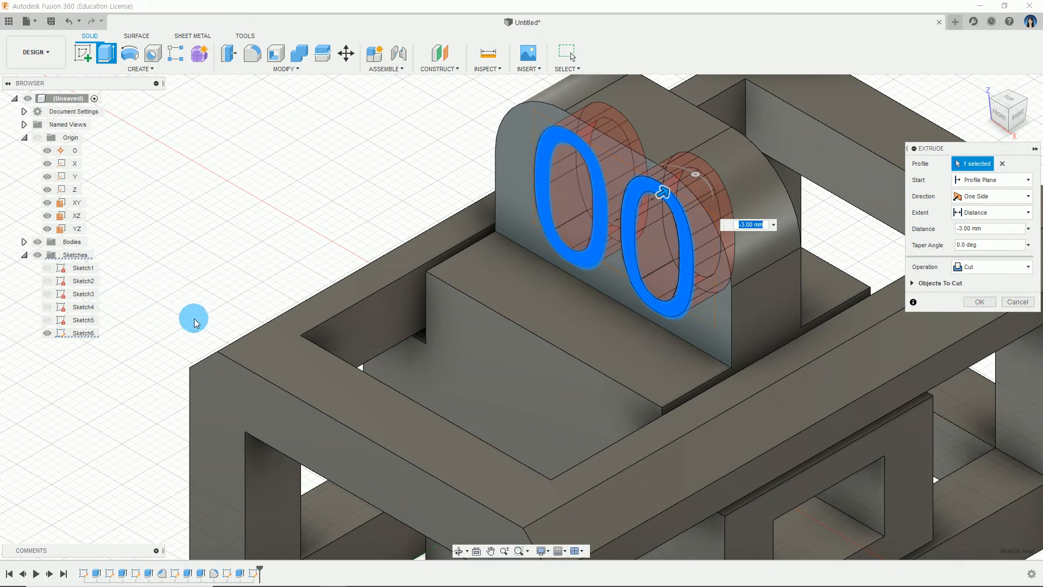
left_click(978, 228)
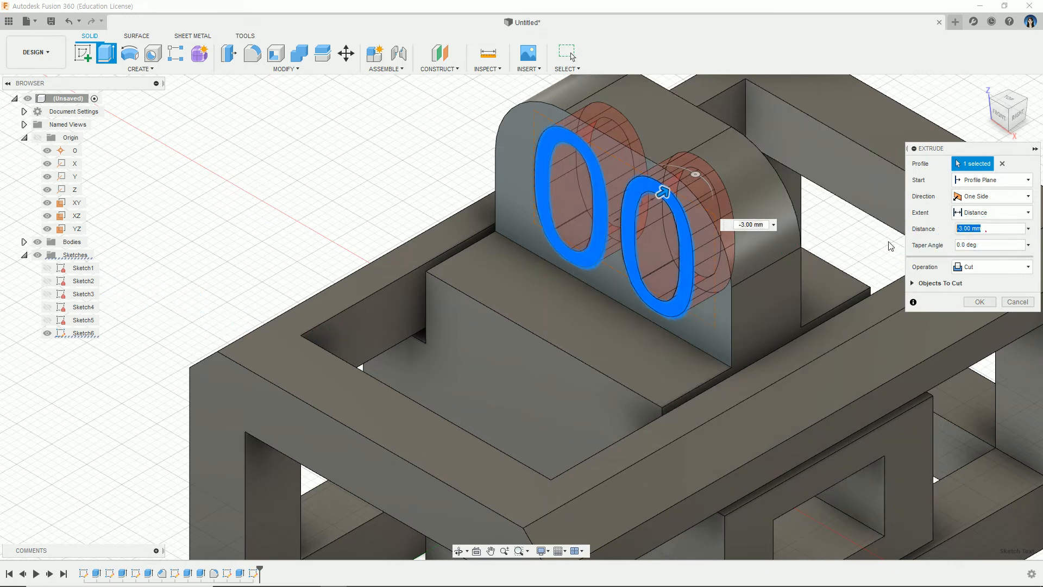
type("-2")
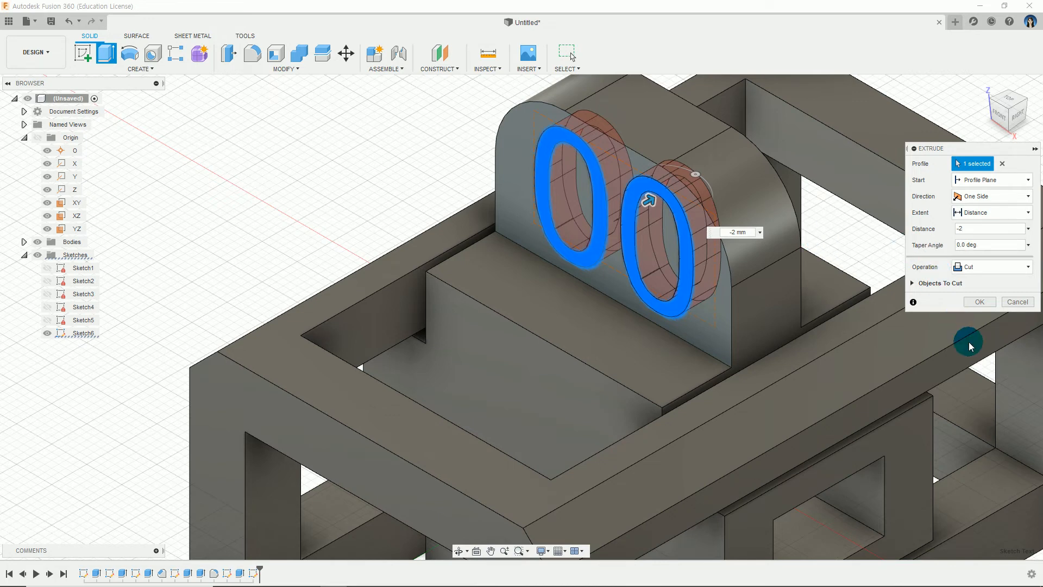
left_click(1014, 268)
left_click(1003, 293)
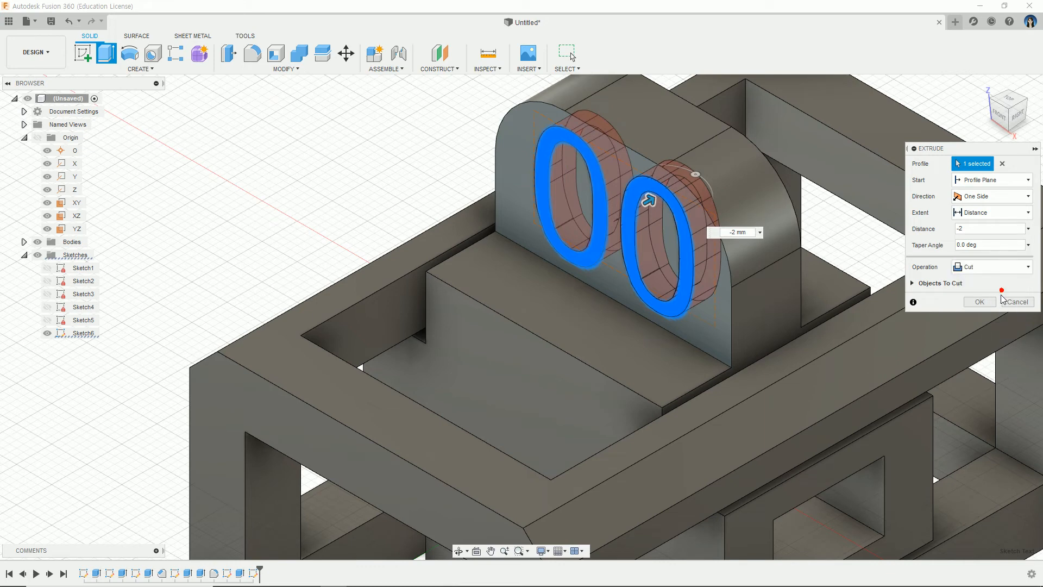
left_click(1007, 303)
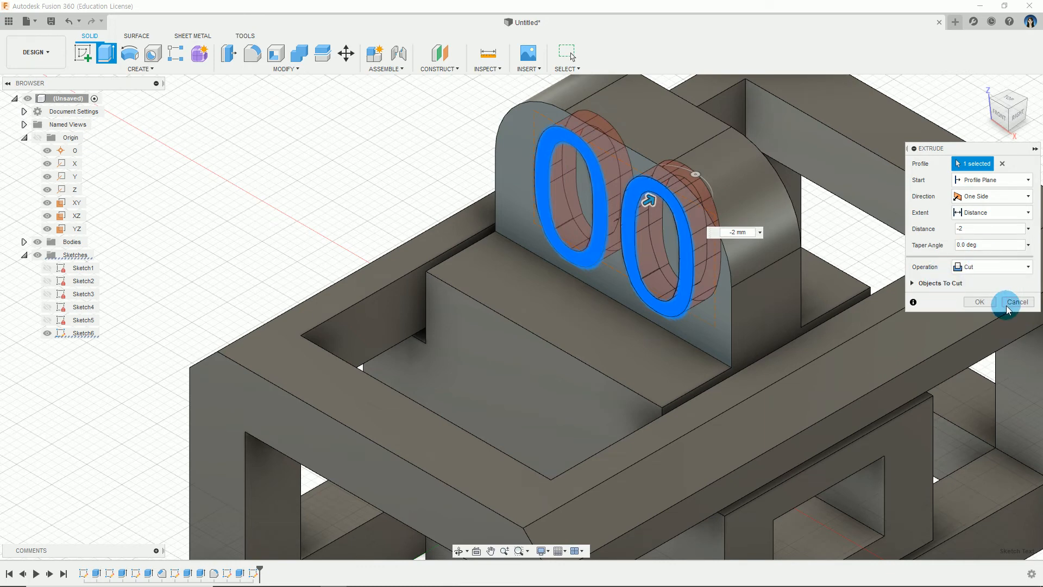
left_click(981, 302)
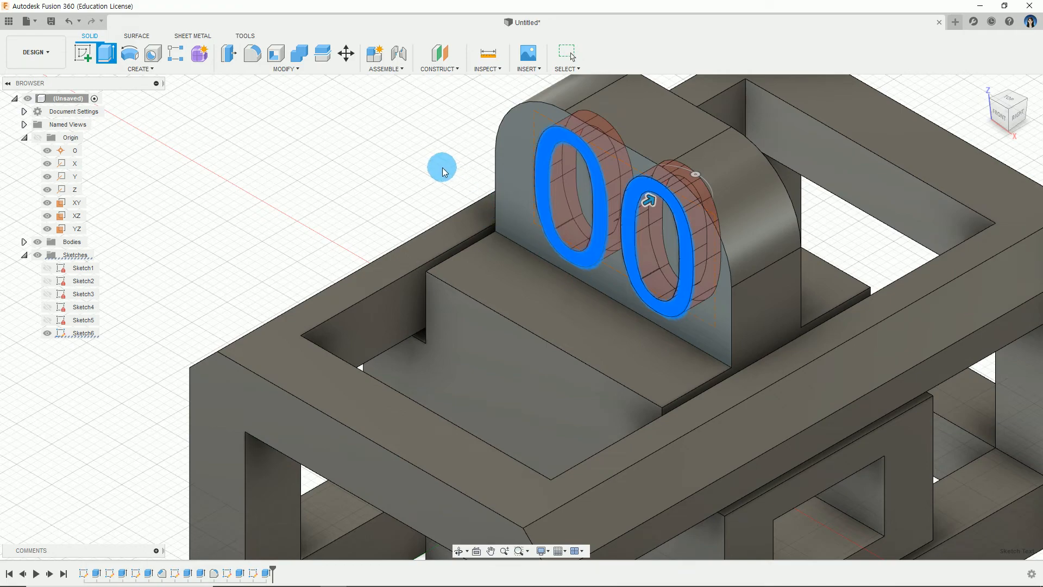
Collapse the list of sketches, expand the list of bodies, and highlight Body1 and Body2 to identify them
middle_click_drag(418, 168, 942, 346, "shift")
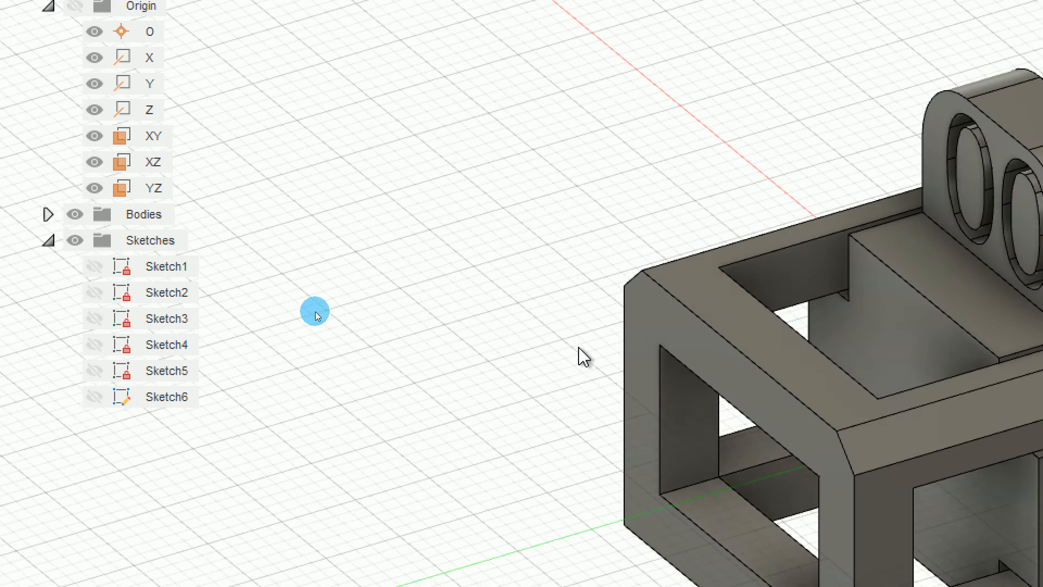
middle_click_drag(634, 348, 232, 242)
scroll(233, 242, "down", 1)
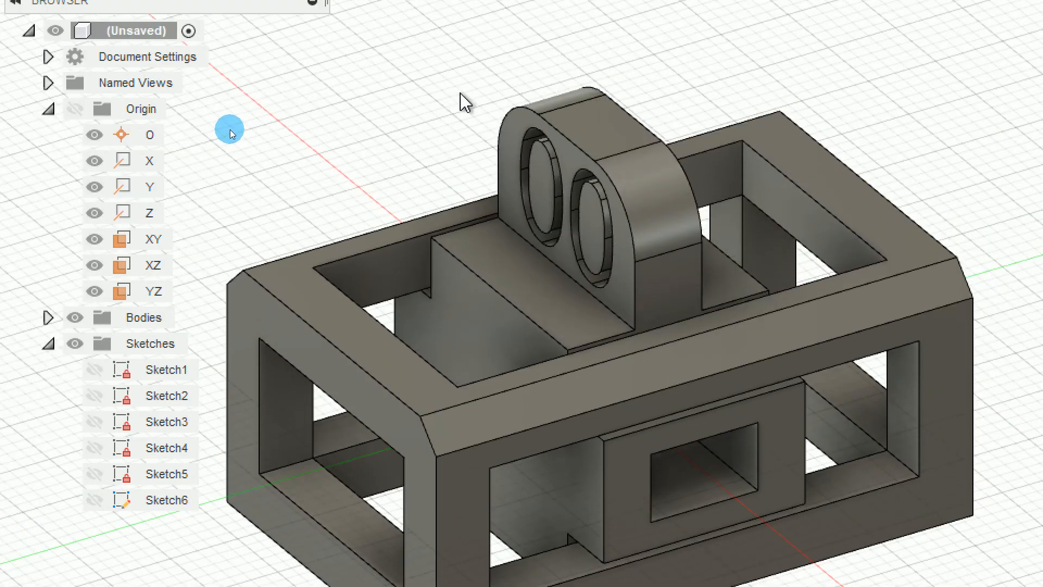
left_click(49, 344)
left_click(48, 317)
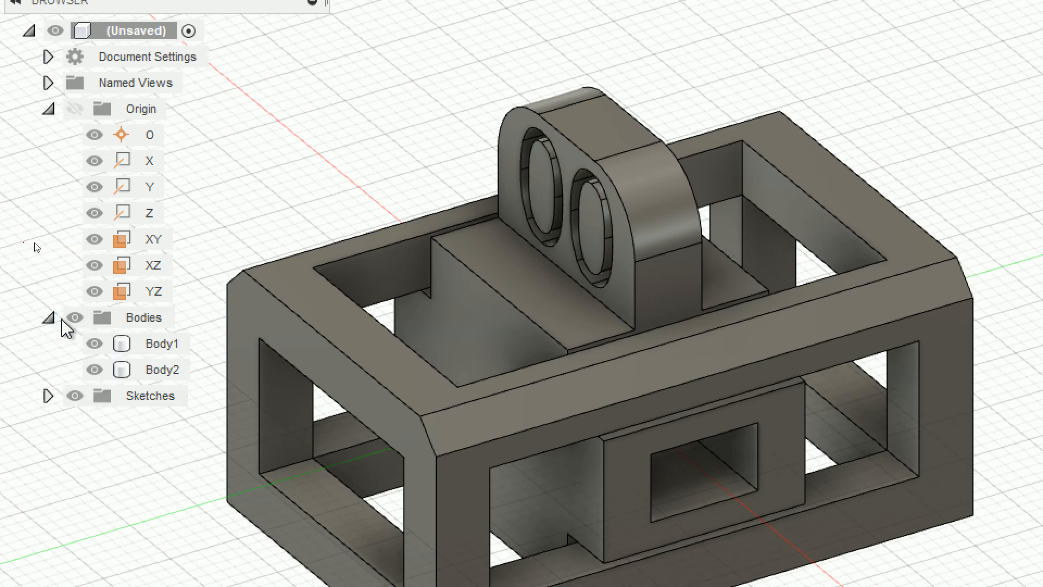
left_click(160, 369)
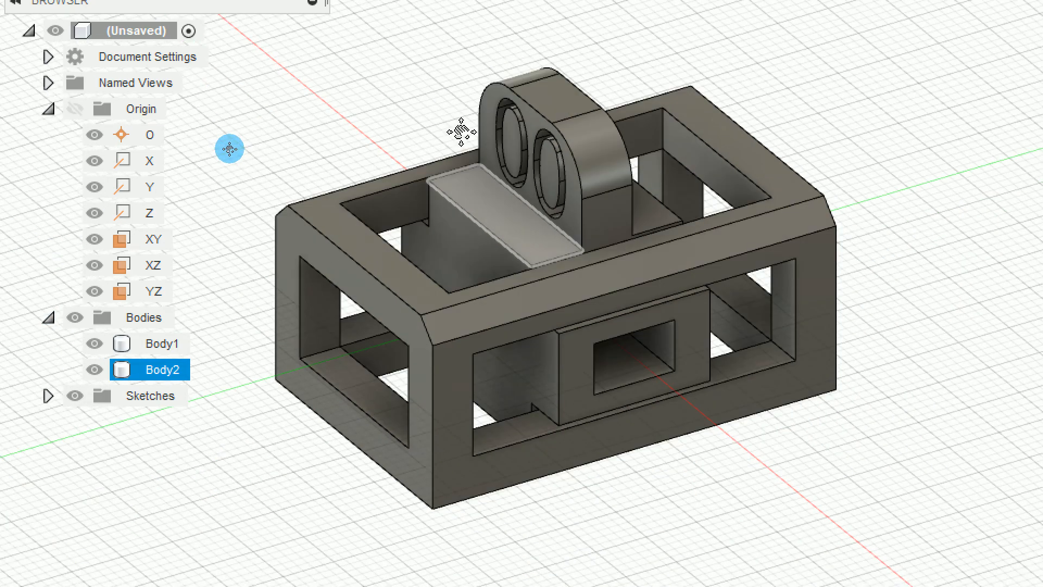
left_click(162, 344)
key("Escape")
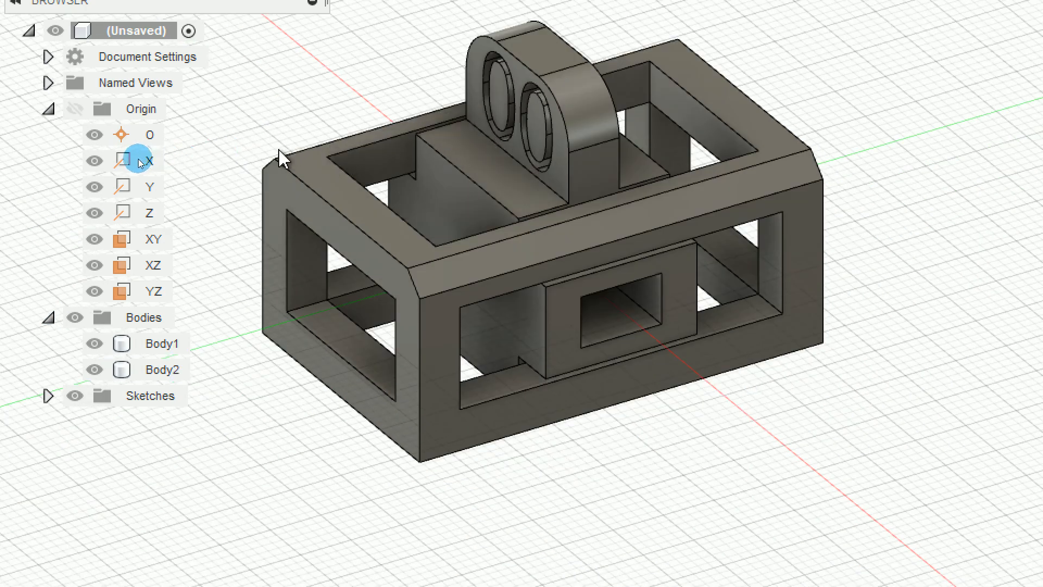
left_click(161, 344)
left_click(162, 370)
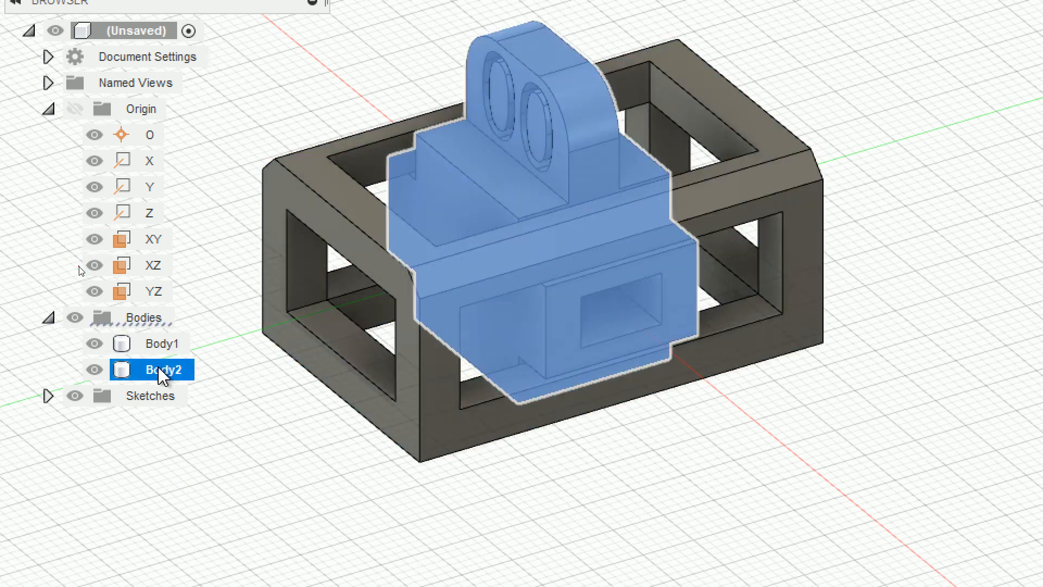
left_click(197, 458)
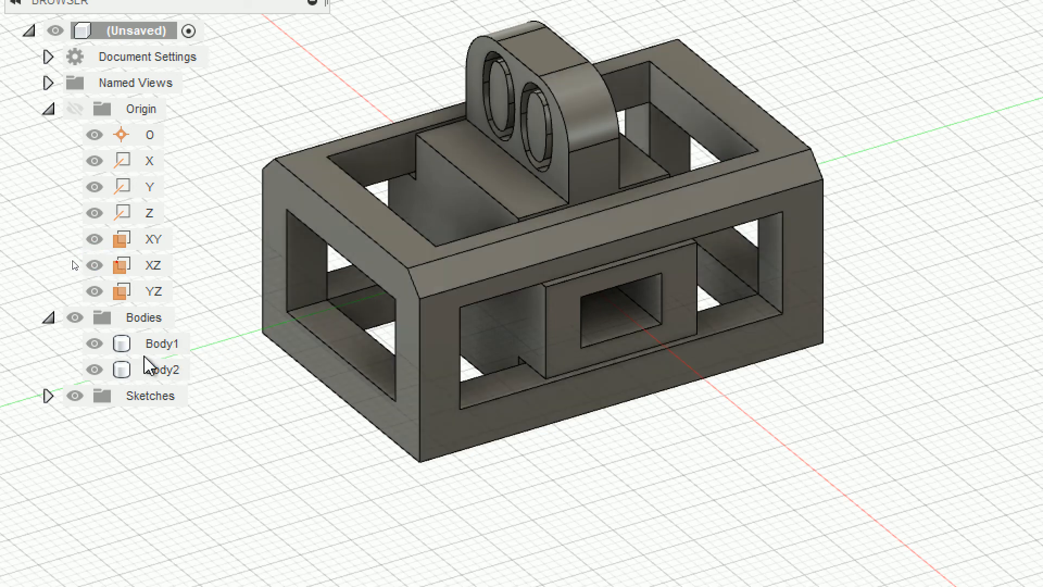
Convert Body1 and Body2 into two separate components
left_click(154, 351)
right_click(160, 356)
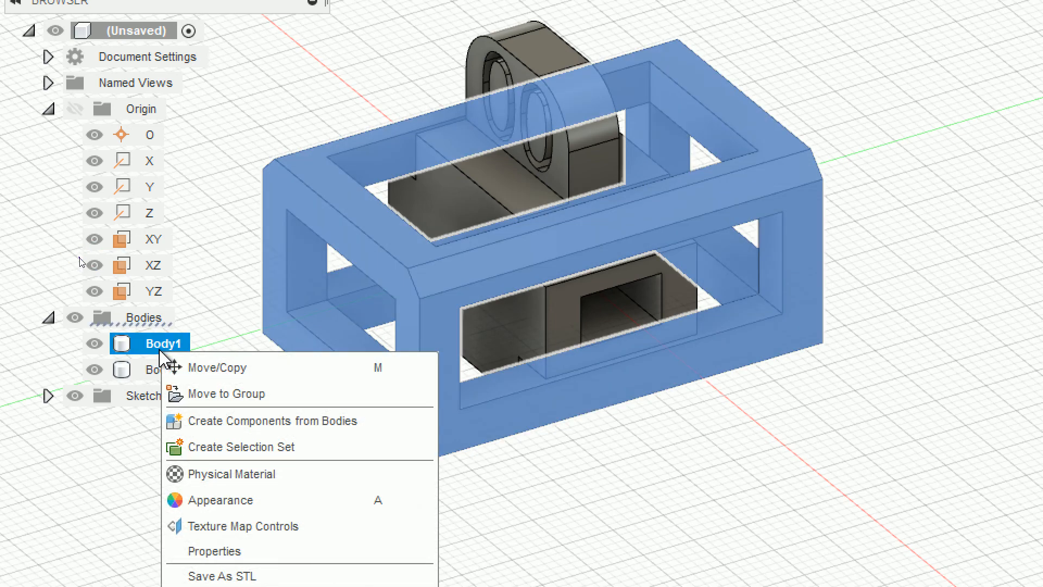
left_click(278, 425)
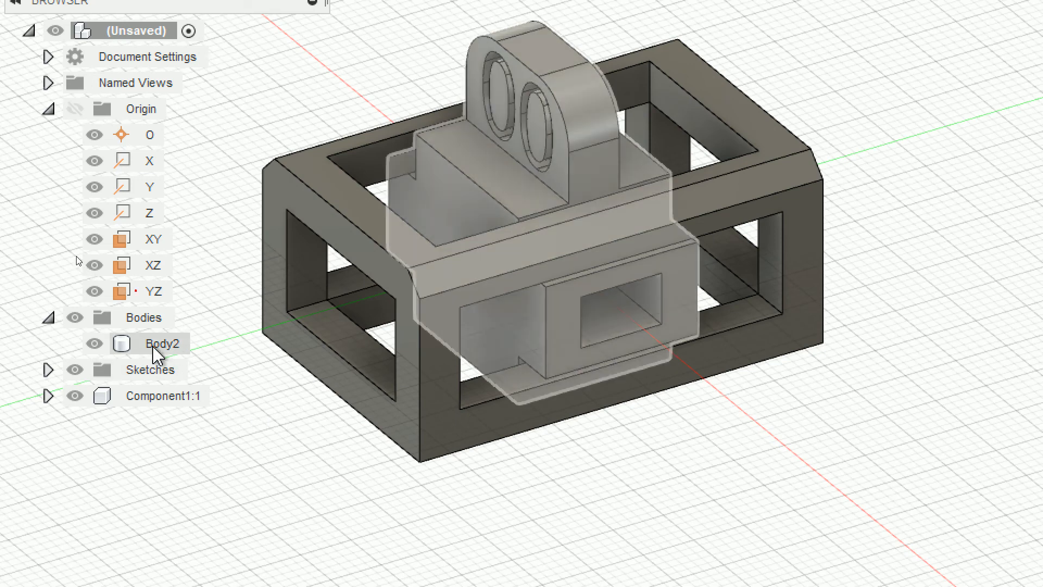
left_click(157, 347)
right_click(185, 348)
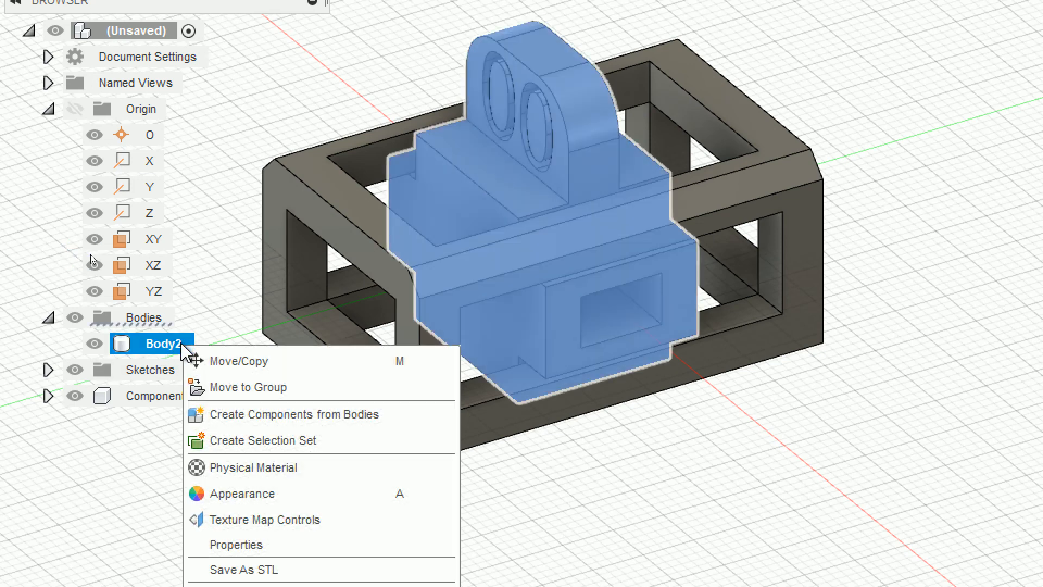
left_click(242, 415)
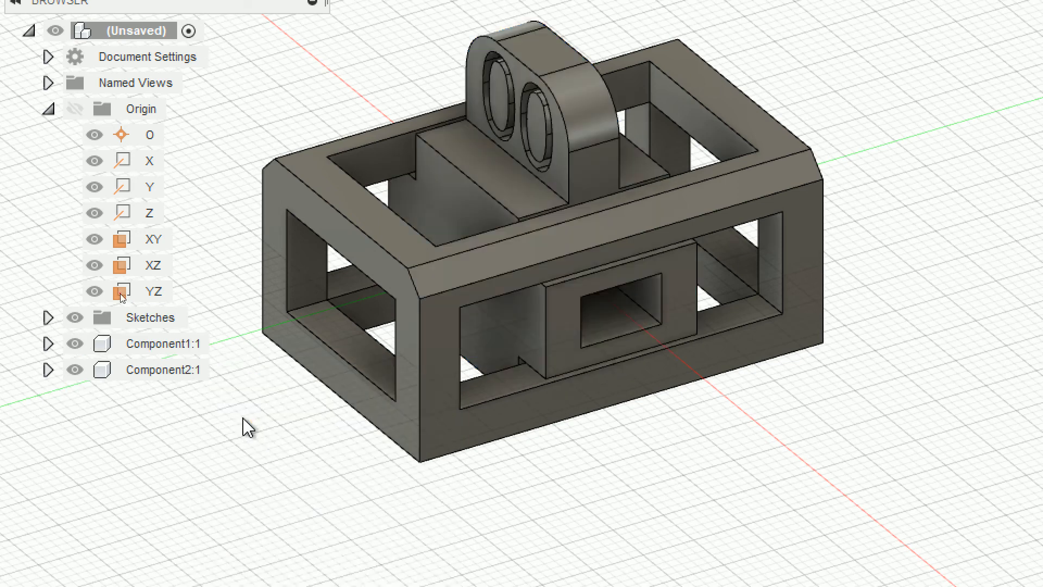
Ground the outer frame, Component1:1
left_click(120, 294)
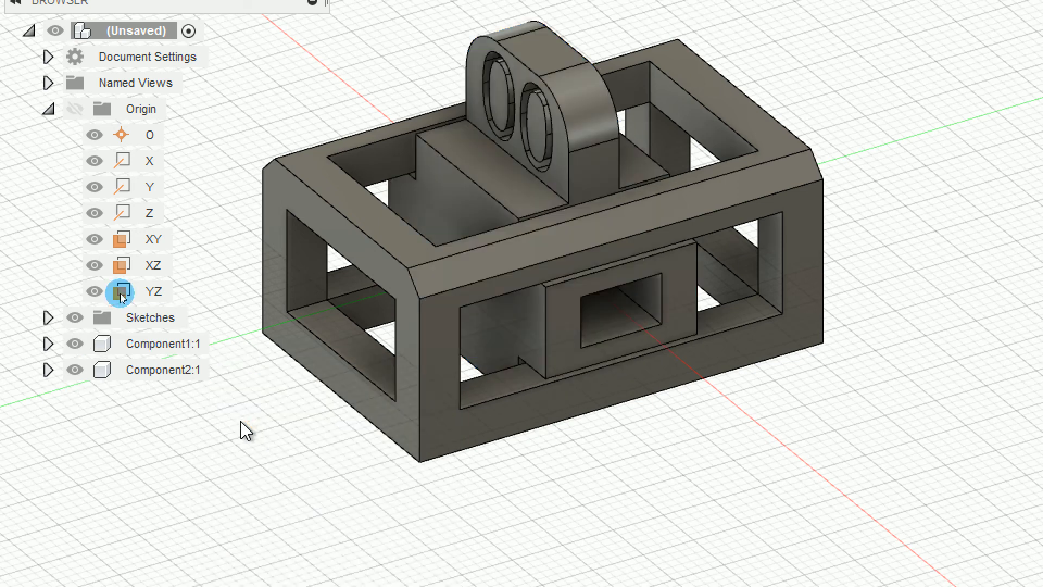
left_click(145, 348)
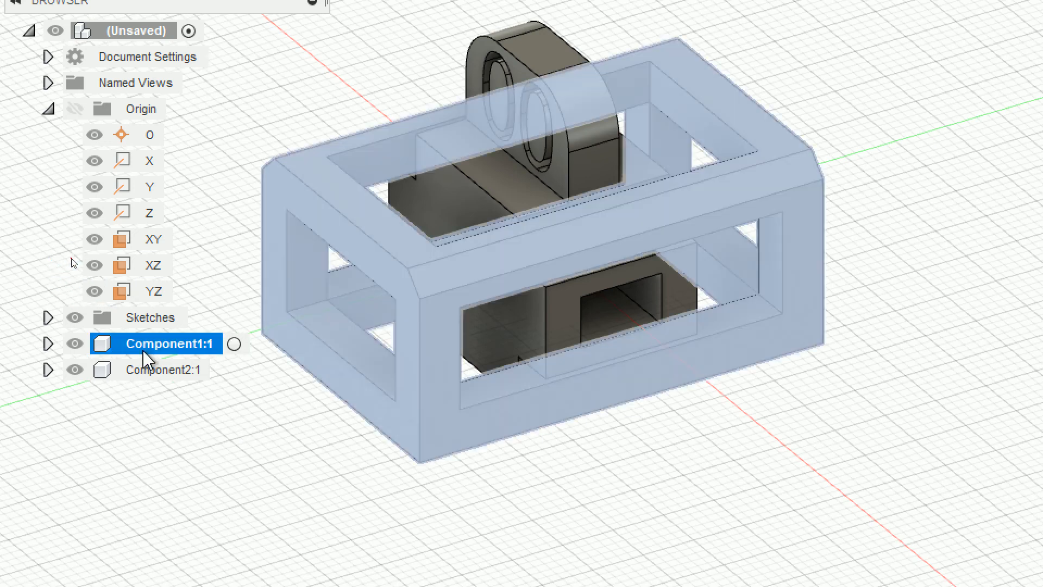
right_click(147, 357)
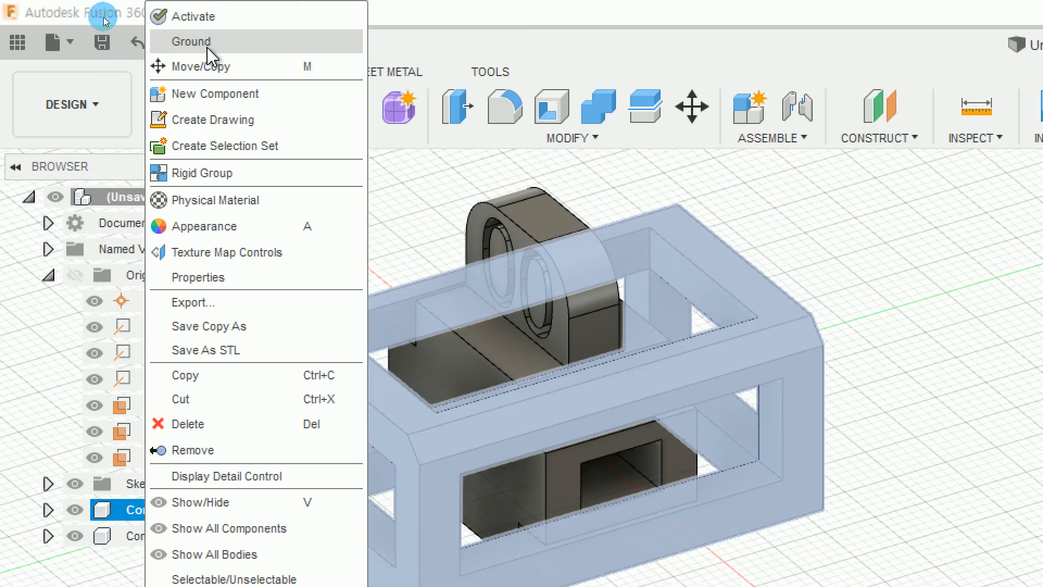
left_click(207, 43)
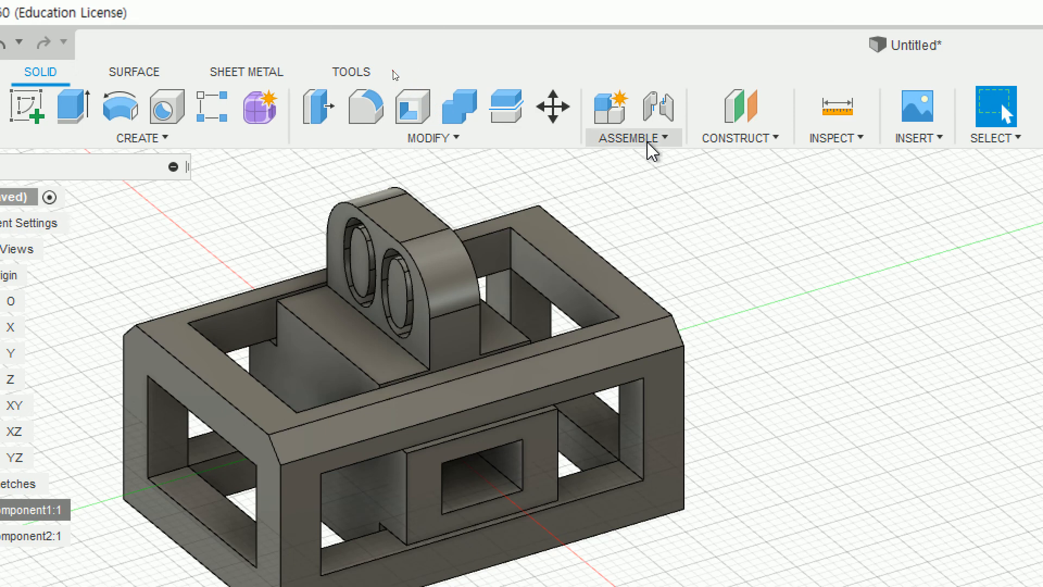
Start an As-built Joint of type Slider and select the inner part with the 00 tab and the outer frame as its components
left_click(789, 140)
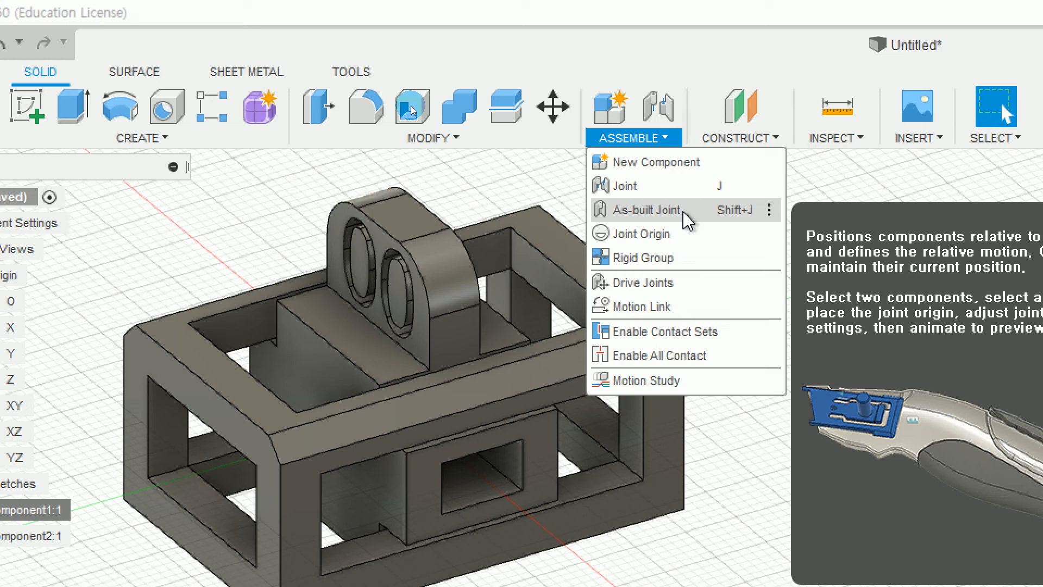
left_click(684, 213)
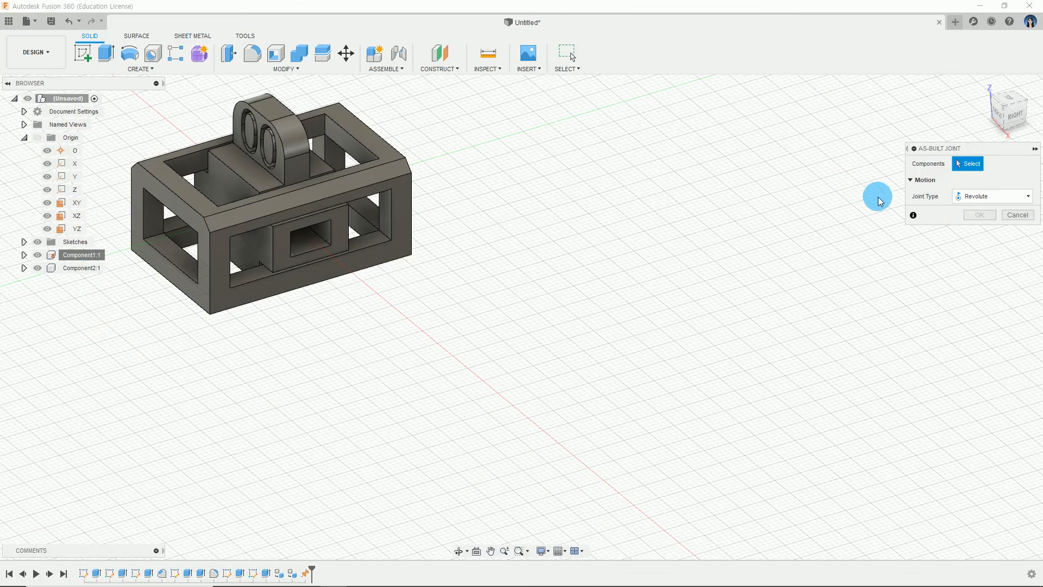
middle_click_drag(498, 242, 964, 265)
middle_click_drag(891, 332, 891, 282)
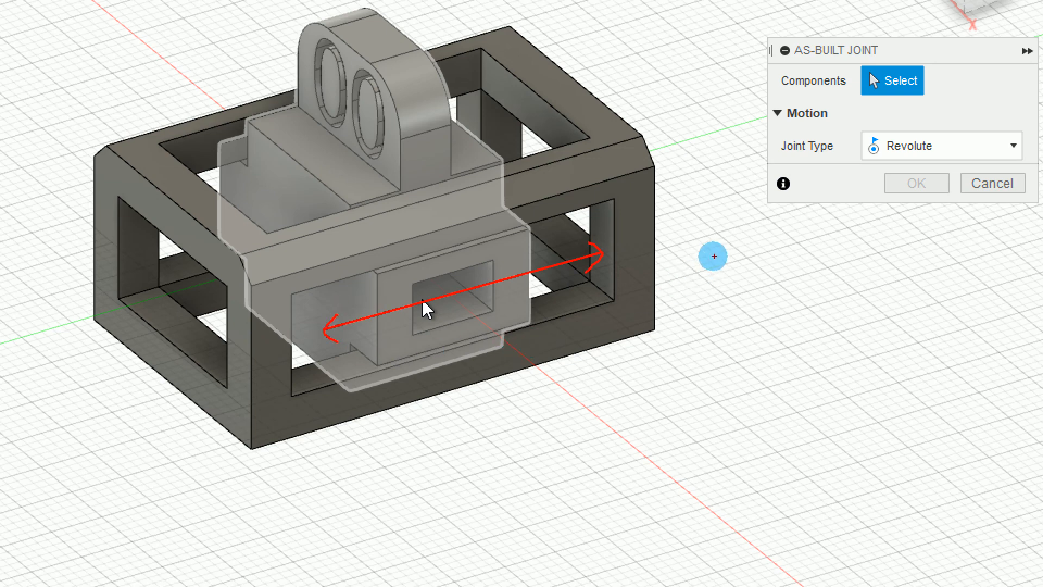
left_click(973, 144)
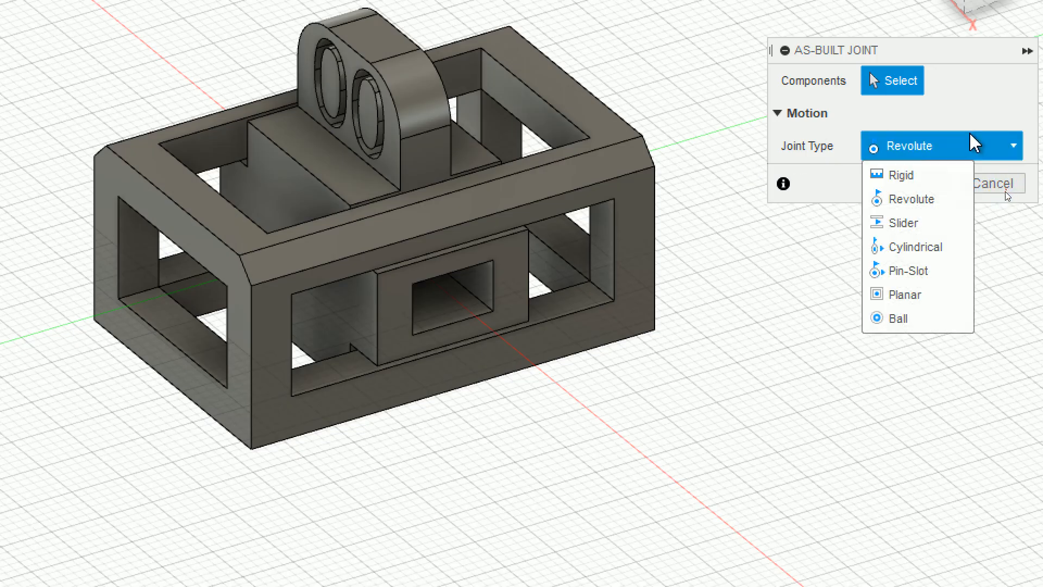
left_click(924, 224)
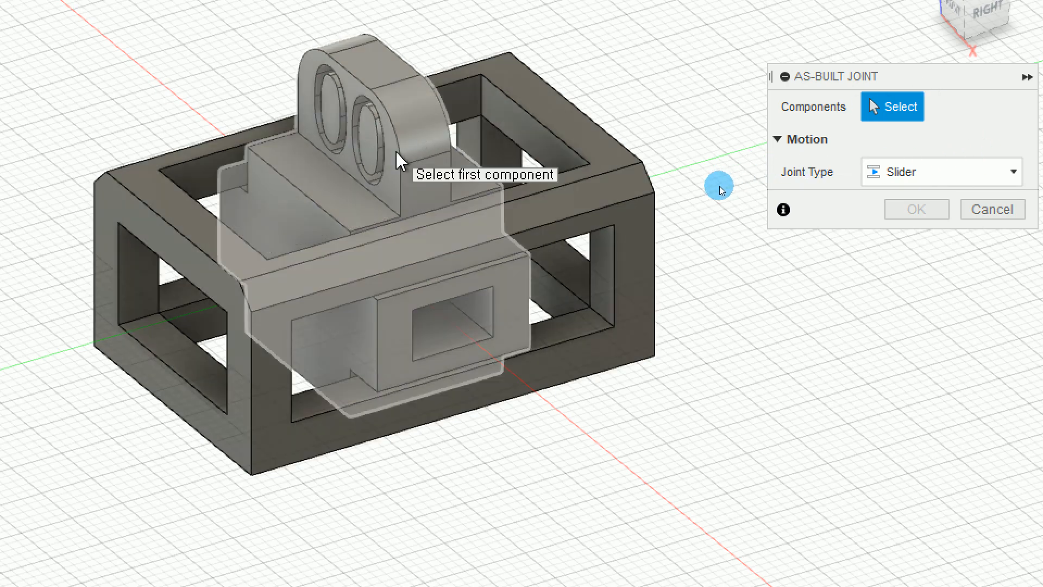
left_click(400, 162)
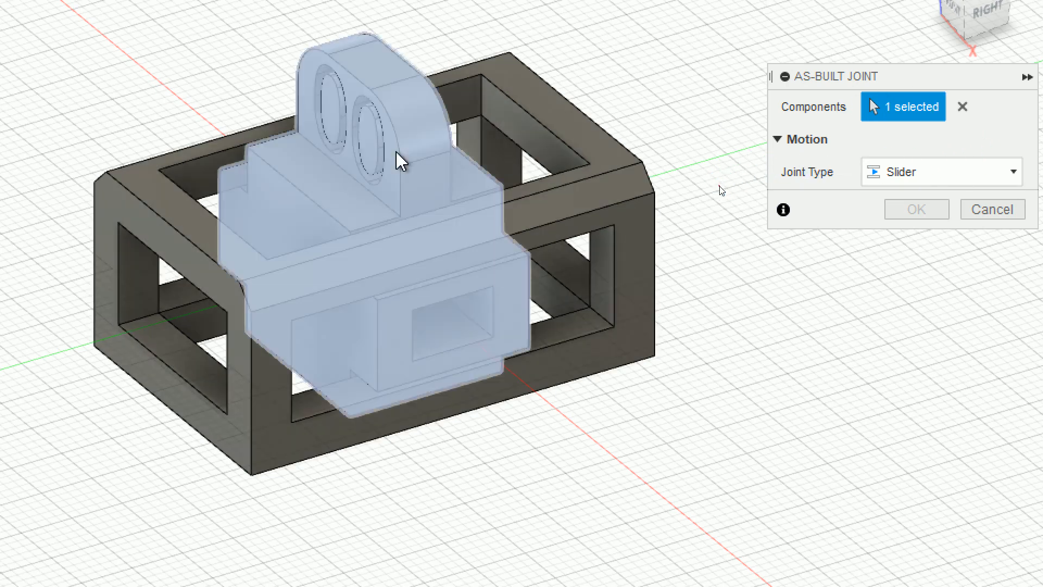
left_click(602, 215)
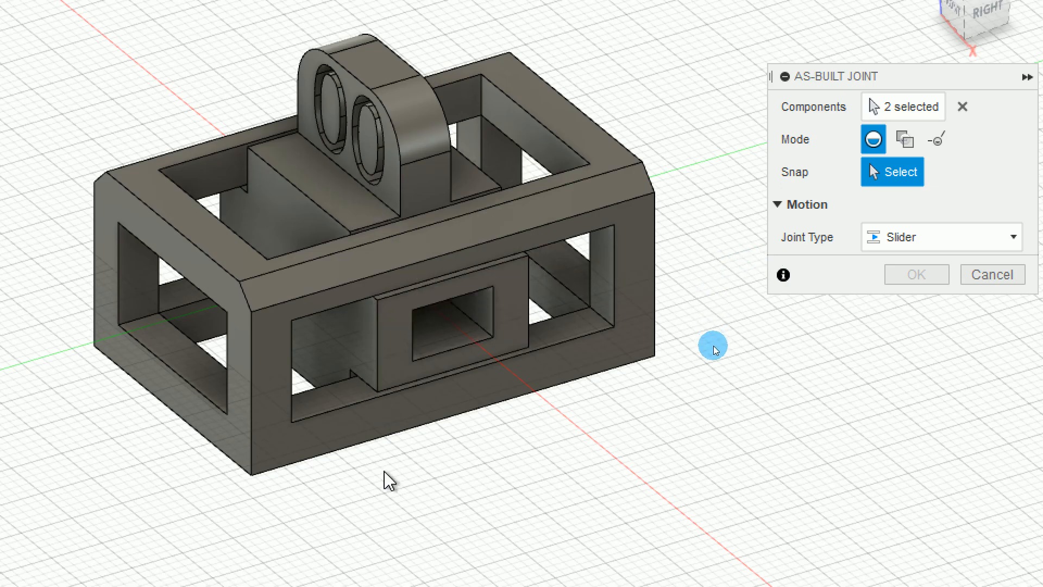
mouse_move(313, 356)
left_mouse_down("shift")
mouse_move(572, 307)
mouse_move(592, 279)
left_mouse_up("shift")
left_click_drag(581, 271, 590, 277)
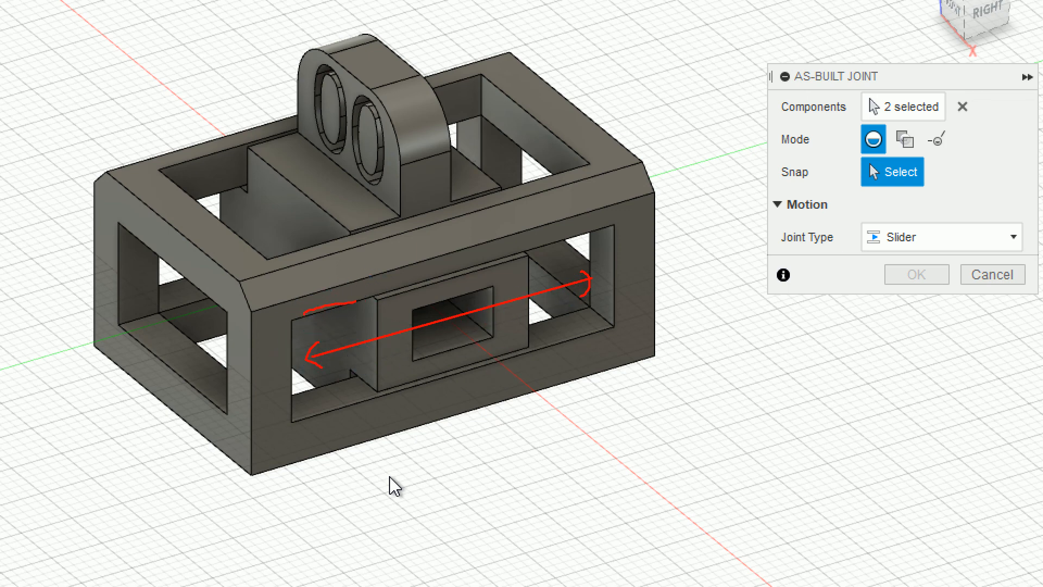
left_click_drag(545, 266, 614, 245)
left_click_drag(333, 404, 401, 386)
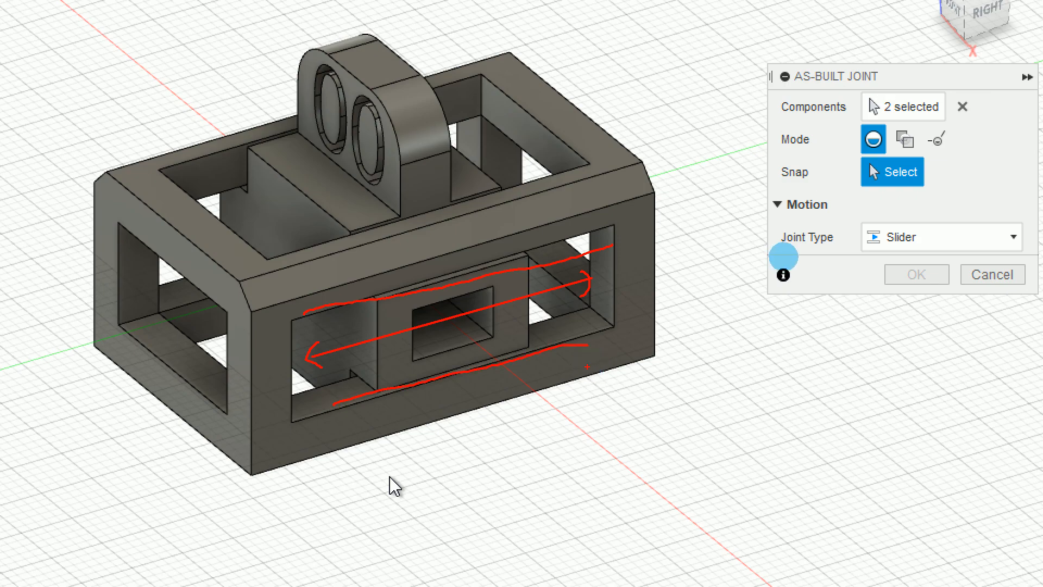
key("Escape")
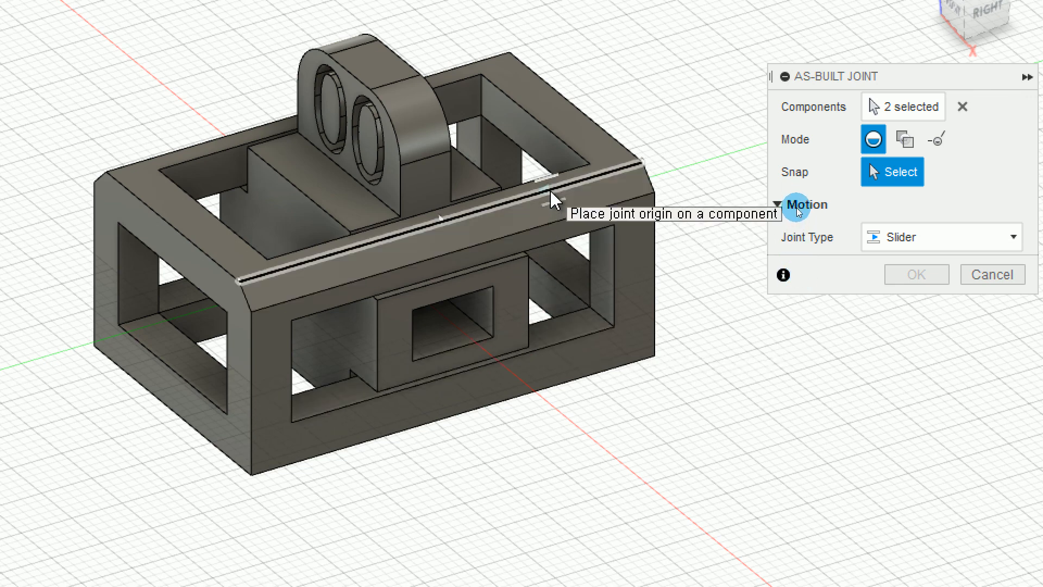
Snap the slider joint's origin to the upper edge of the frame's long-side window and preview the motion along the Z Axis
left_click(560, 239)
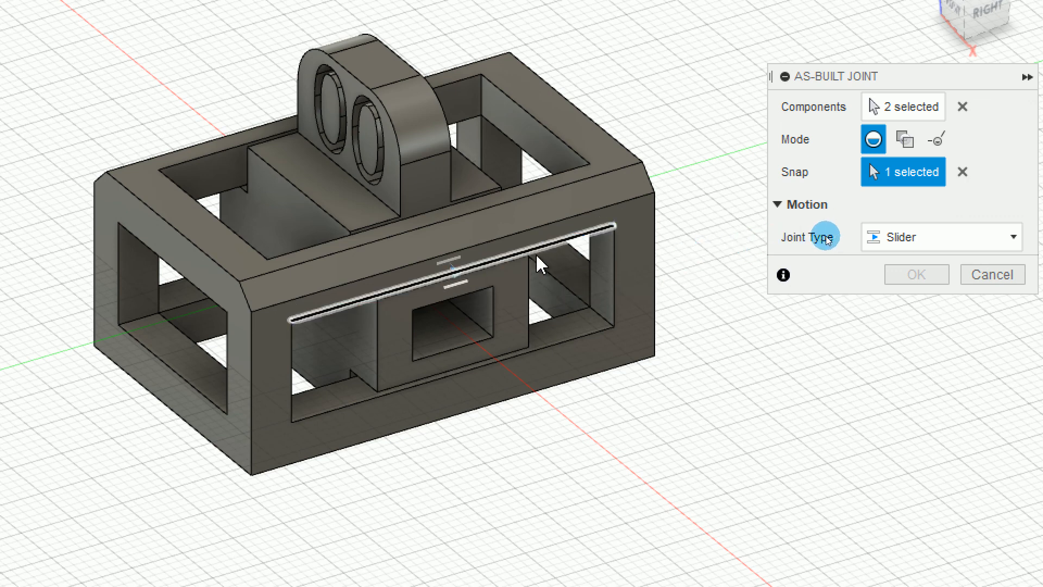
left_click(745, 247)
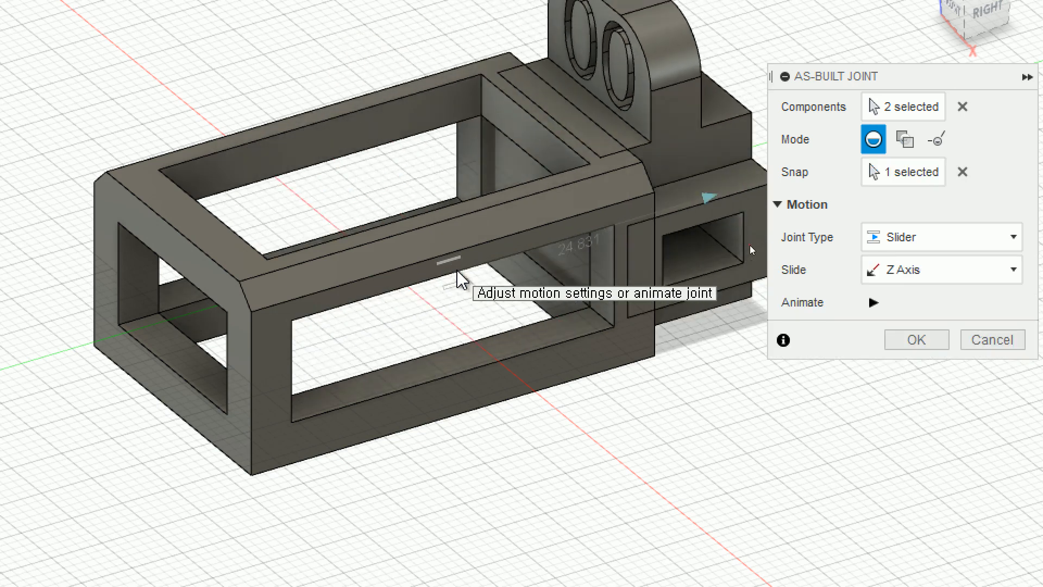
left_click(750, 246)
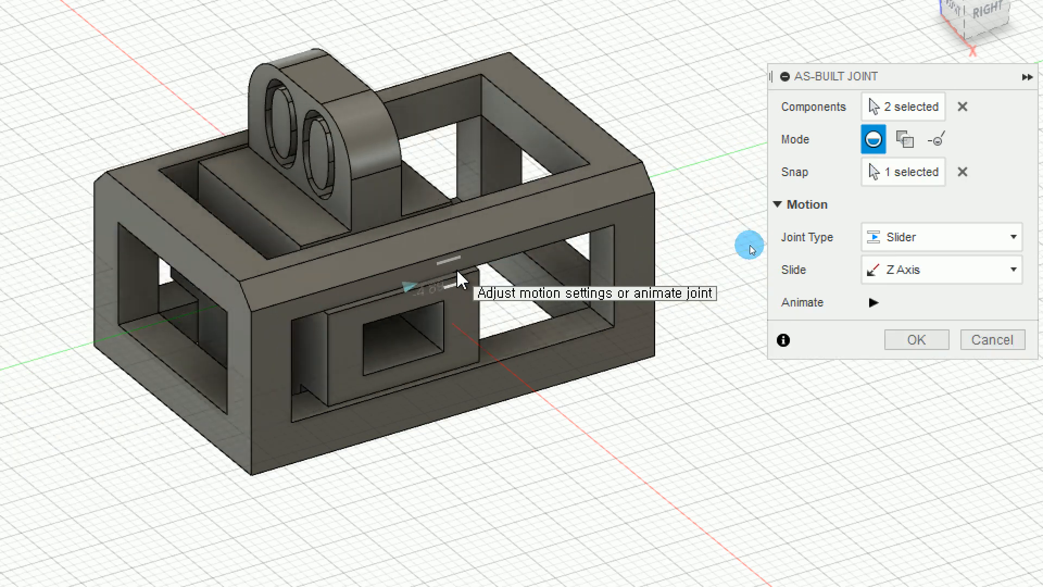
left_click(871, 304)
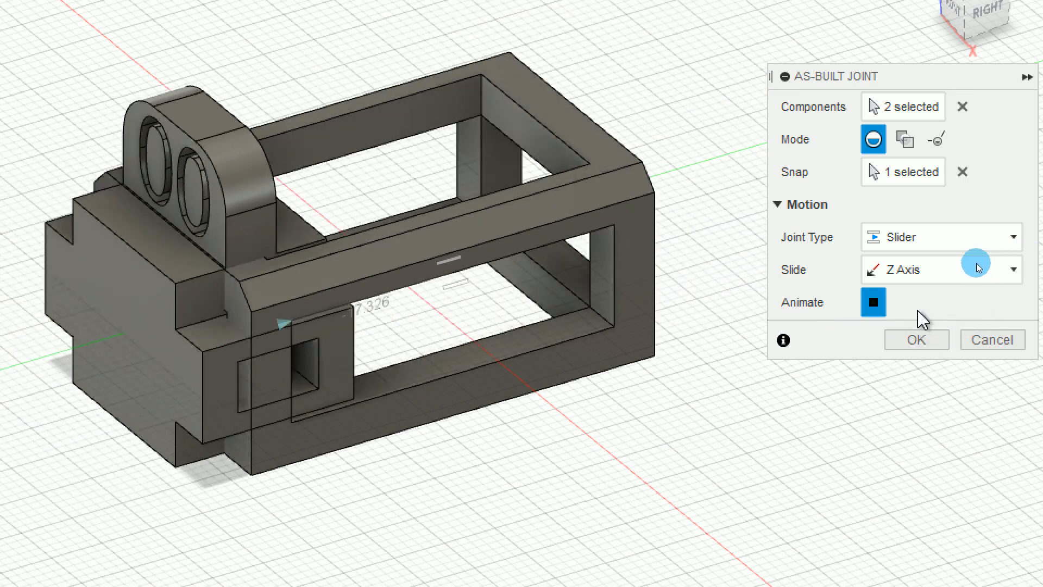
left_click(876, 306)
Examine how the inner part sits within the frame from the right, top and front views, including the gaps around it
middle_click_drag(488, 379, 487, 346, "shift")
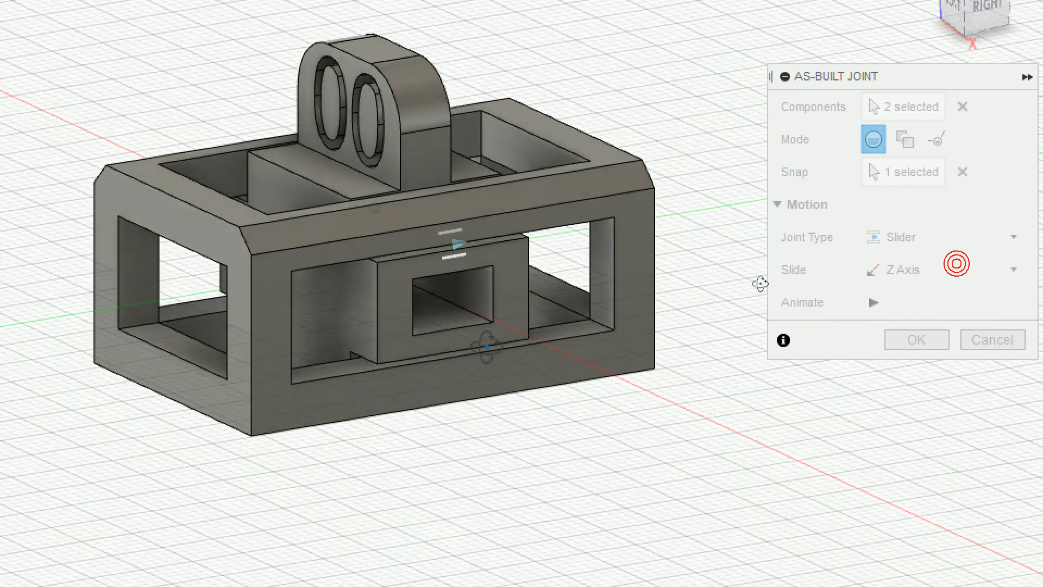
middle_click_drag(760, 283, 728, 277, "shift")
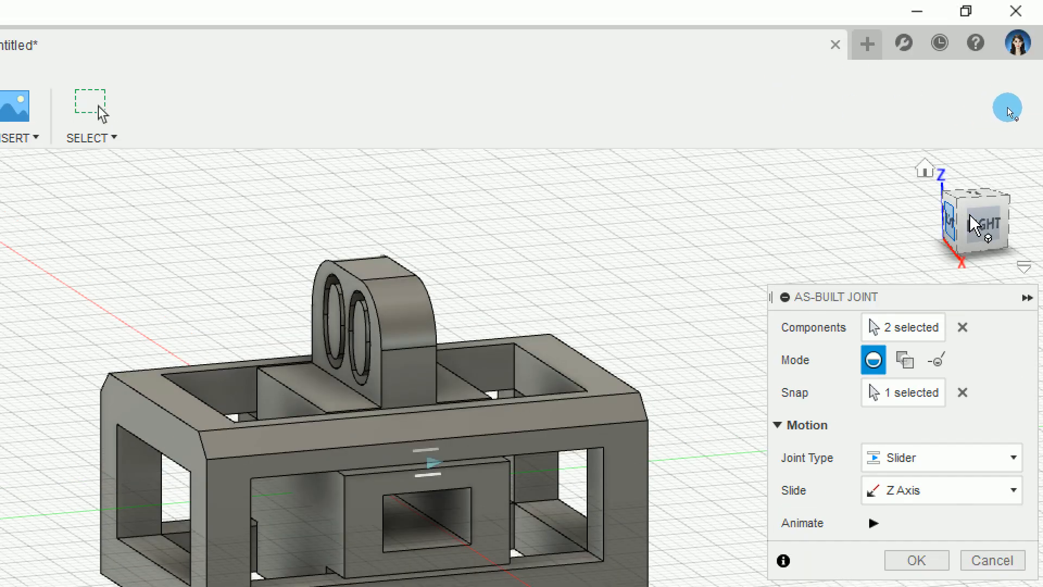
left_click(981, 224)
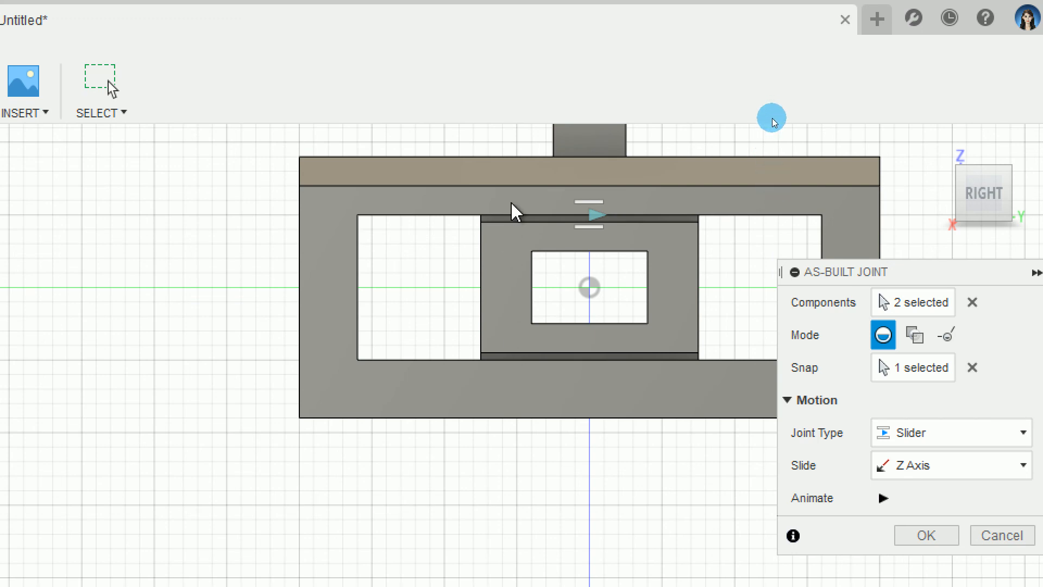
middle_click_drag(774, 191, 889, 132, "shift")
middle_click_drag(738, 241, 822, 255, "shift")
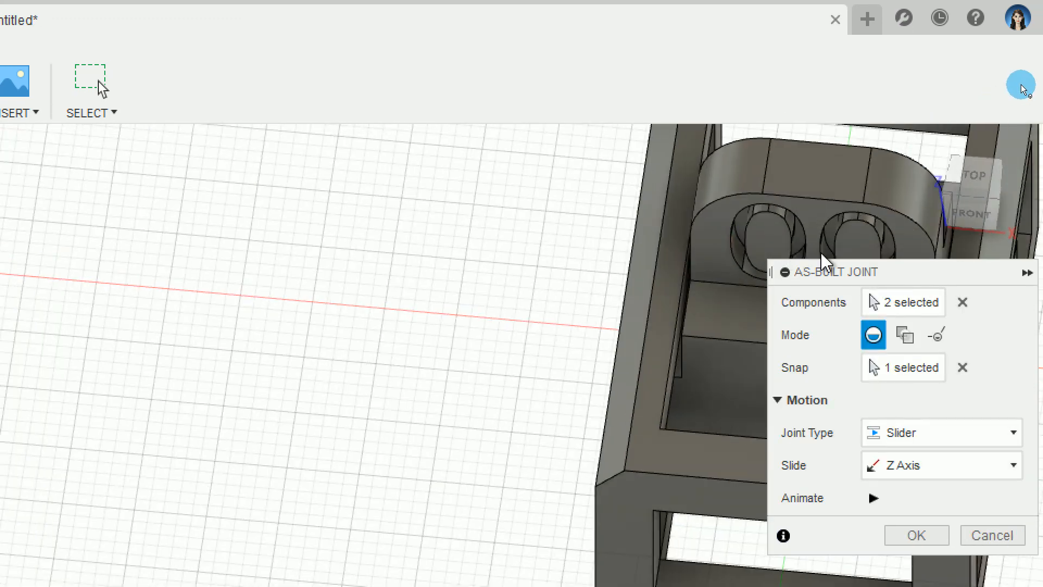
left_click(976, 175)
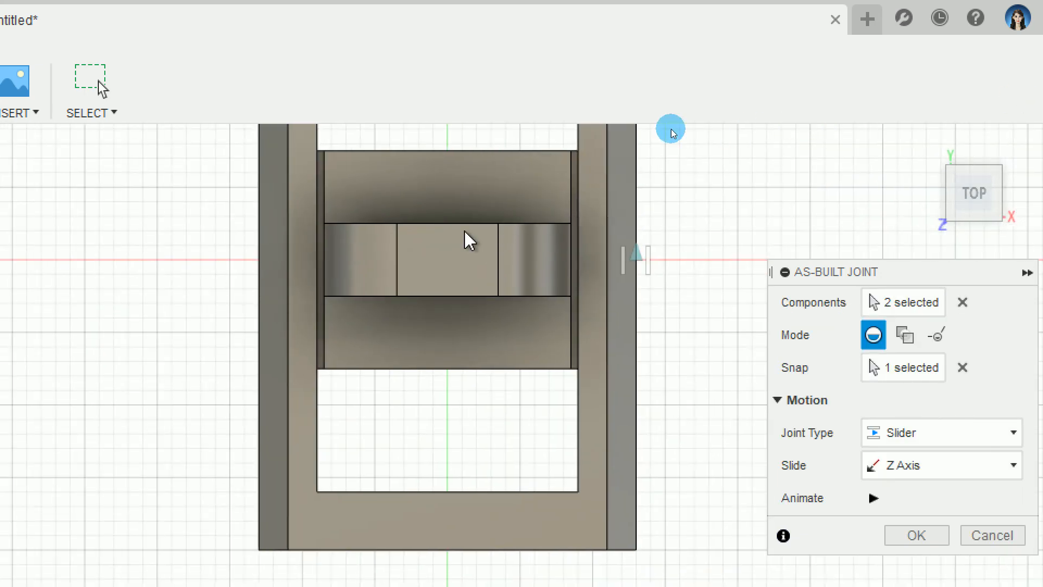
scroll(465, 373, "down", 2)
middle_click_drag(754, 212, 873, 116, "shift")
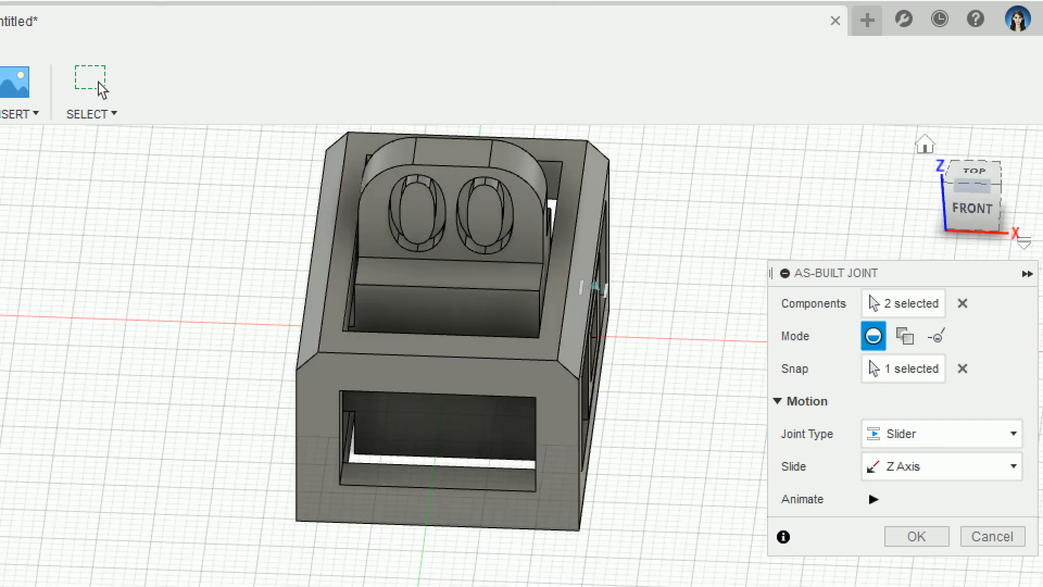
left_click(978, 205)
scroll(451, 206, "up", 2)
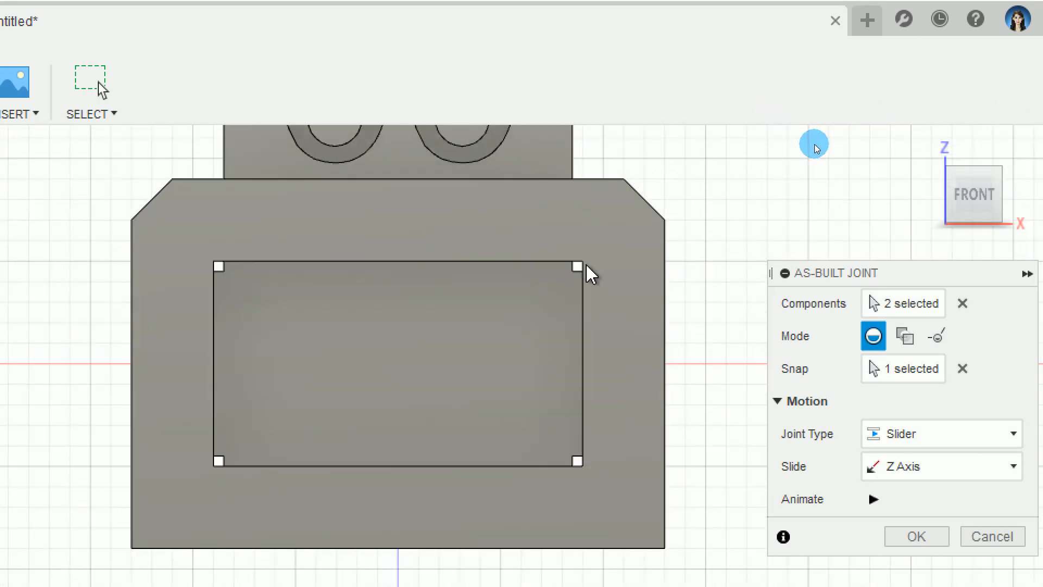
middle_click_drag(651, 144, 807, 156, "shift")
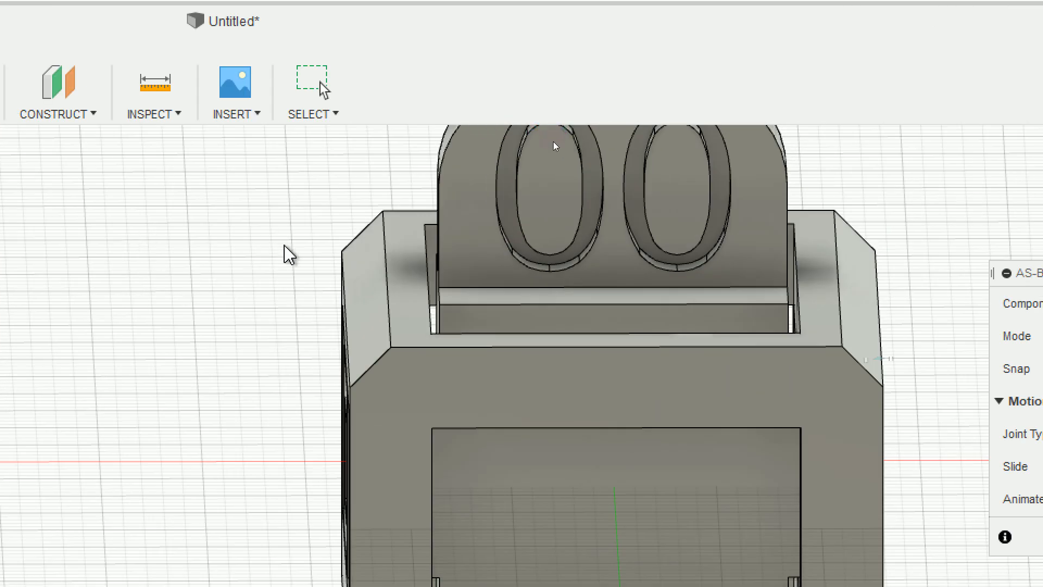
scroll(63, 245, "down", 2)
middle_click_drag(668, 191, 768, 212, "shift")
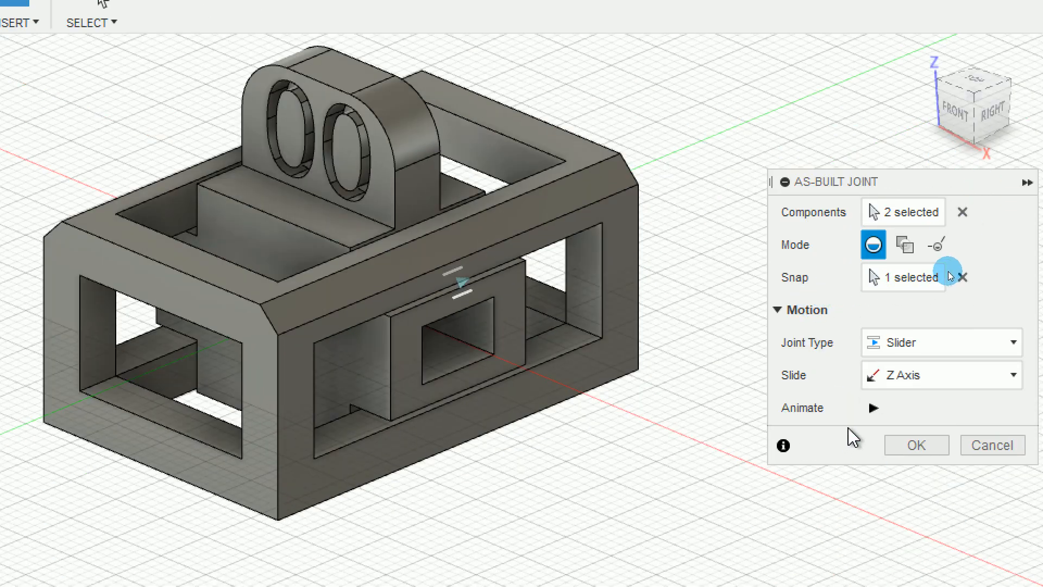
Preview the sliding motion once more and finish creating the slider as-built joint between the inner part and the frame
left_click(873, 487)
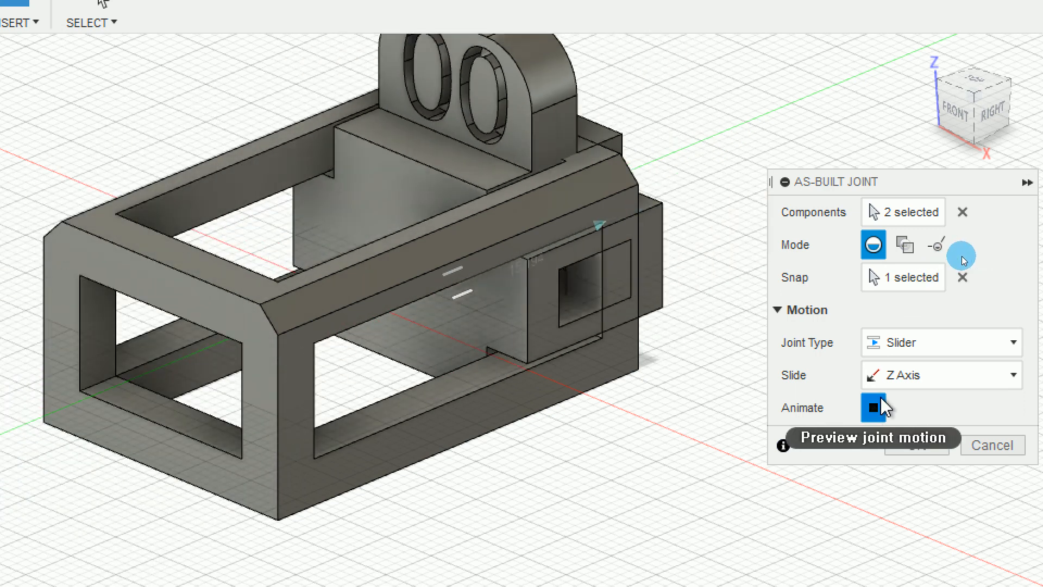
left_click(923, 446)
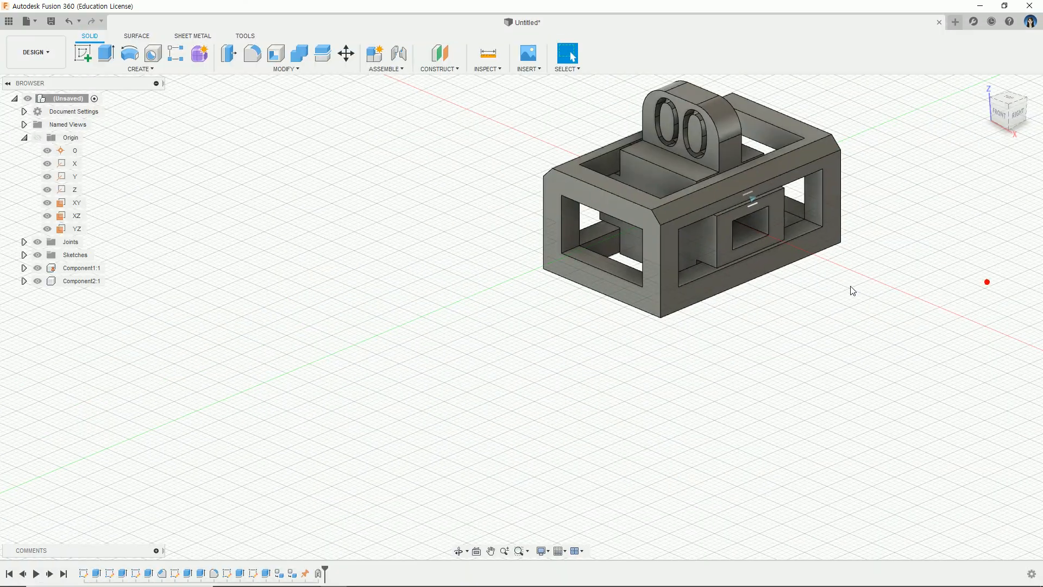
middle_click_drag(613, 430, 435, 586)
scroll(754, 398, "up", 2)
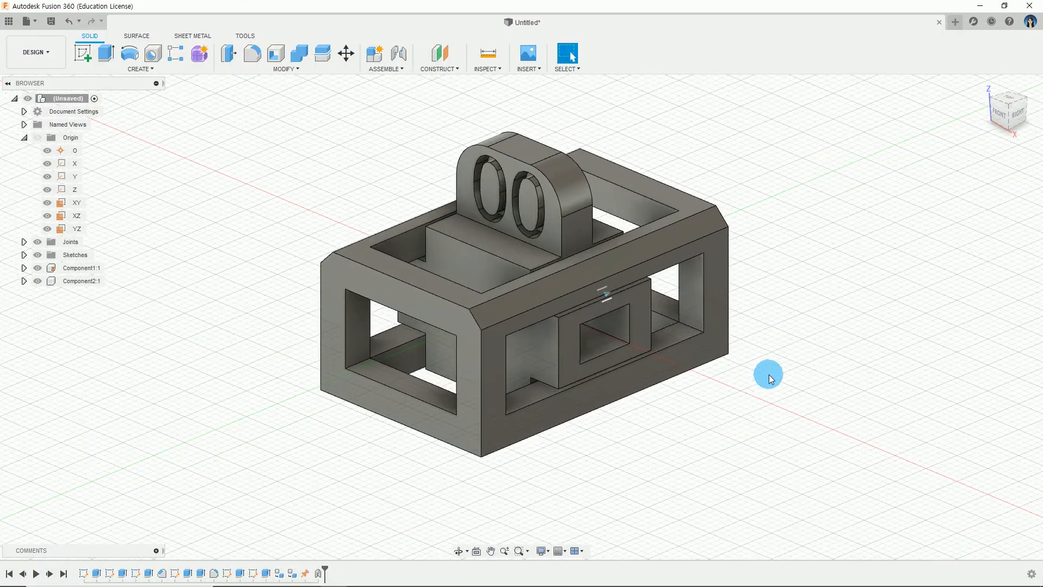